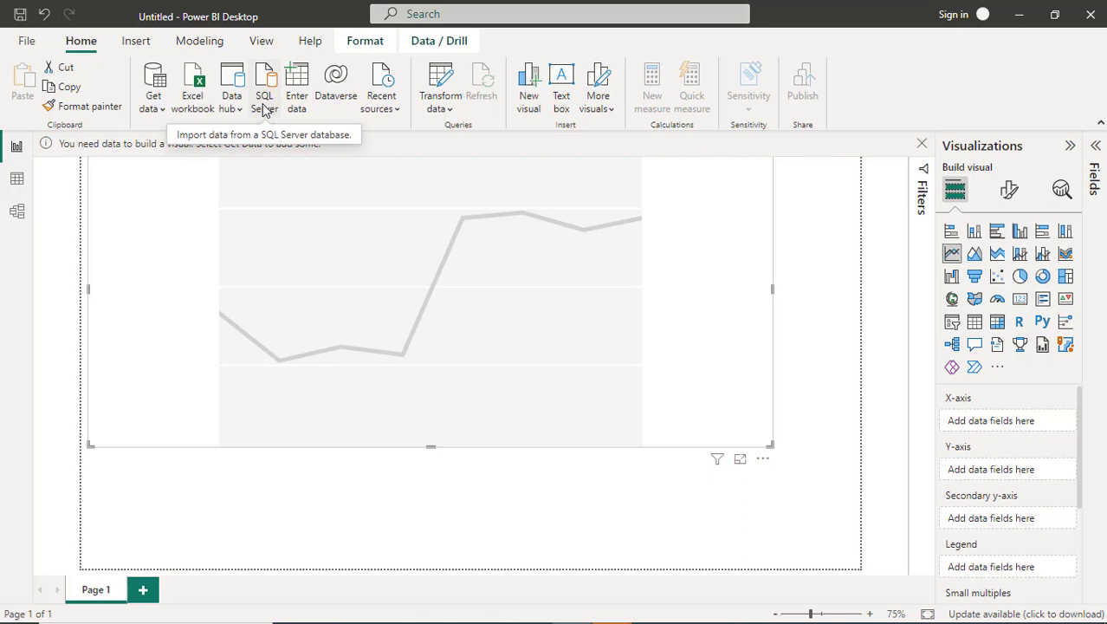
- Switch to SQL Server Management Studio and try to connect to the DESKTOP-MKULSGQ database engine with Windows Authentication
key("alt+Tab")
key("alt+Tab")
key("alt+Tab")
key("alt+Tab")
key("alt+Tab")
key("alt+Tab")
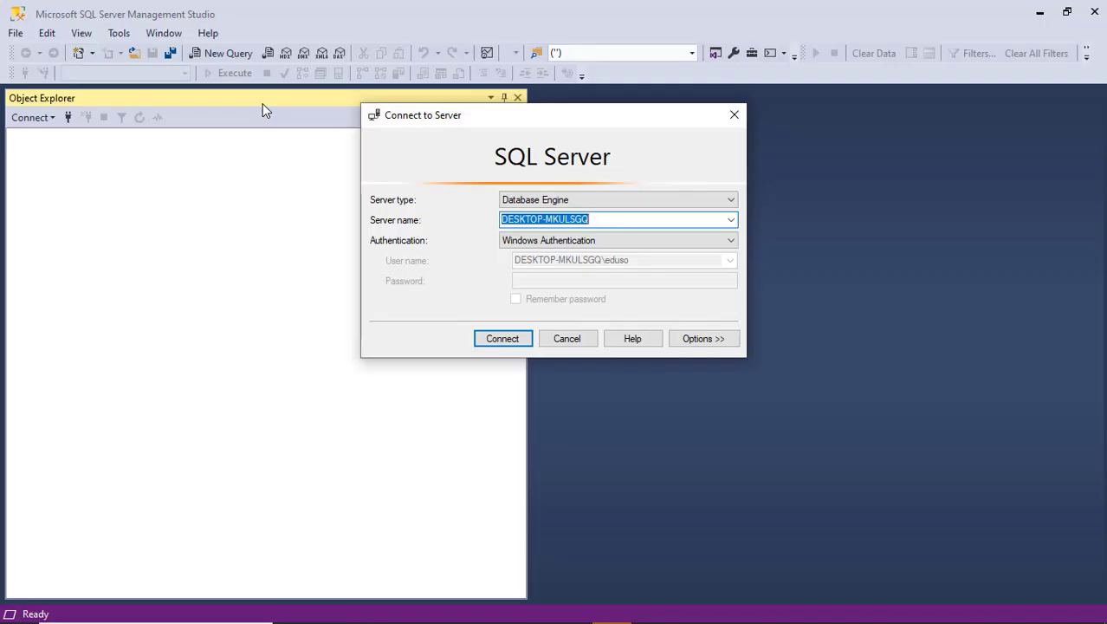
left_click(504, 339)
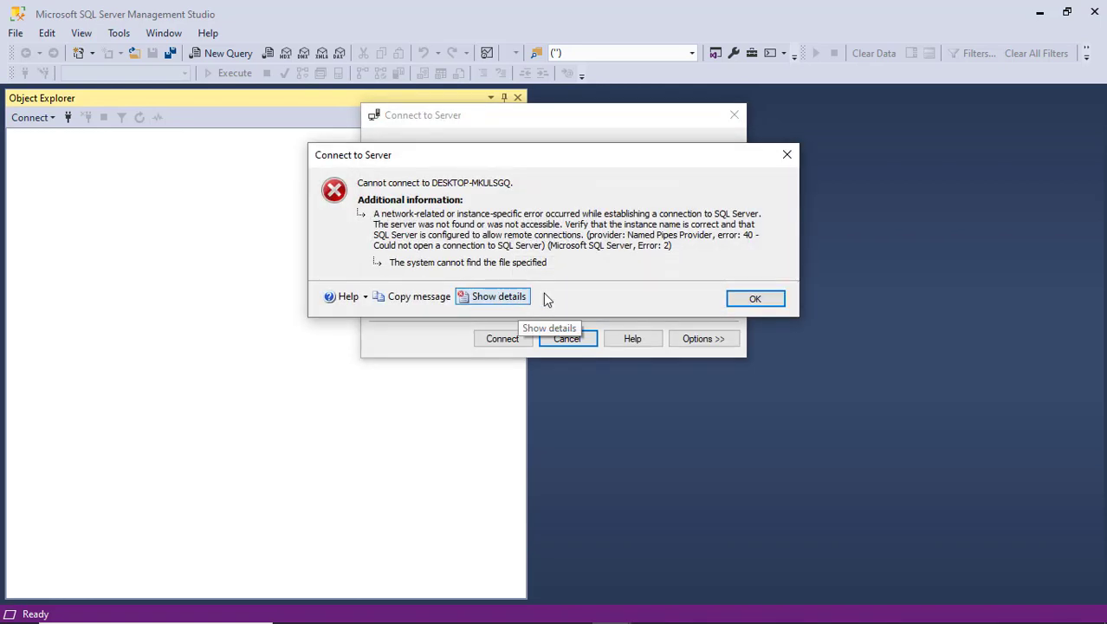
left_click(752, 300)
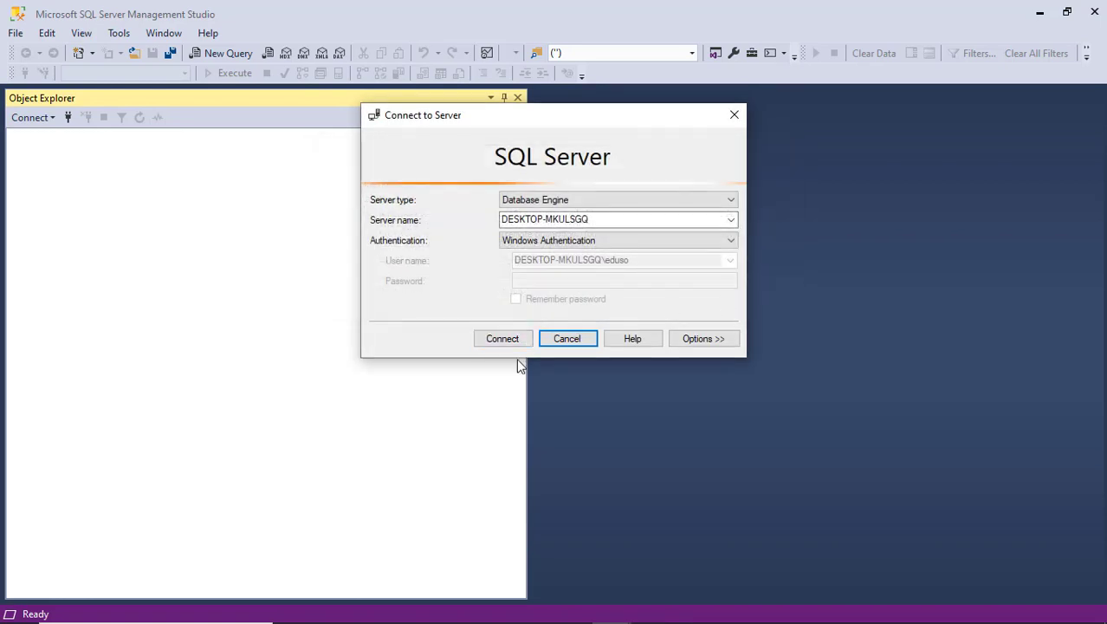
- Open the Windows Services console and start the SQL Server (MSSQLSERVER) service
key("super")
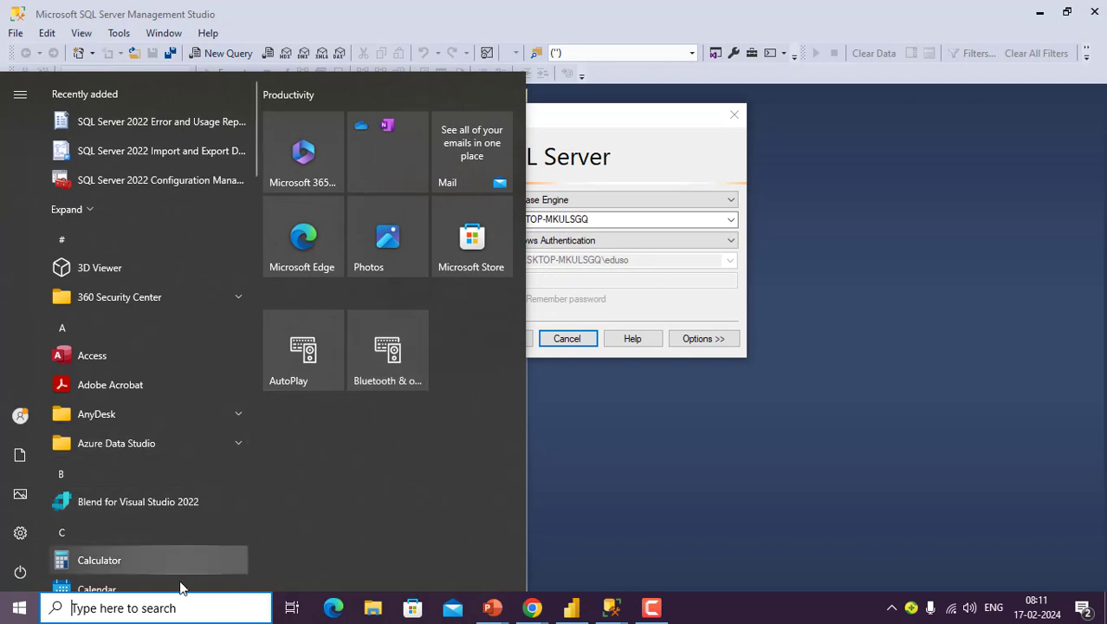
type("ser")
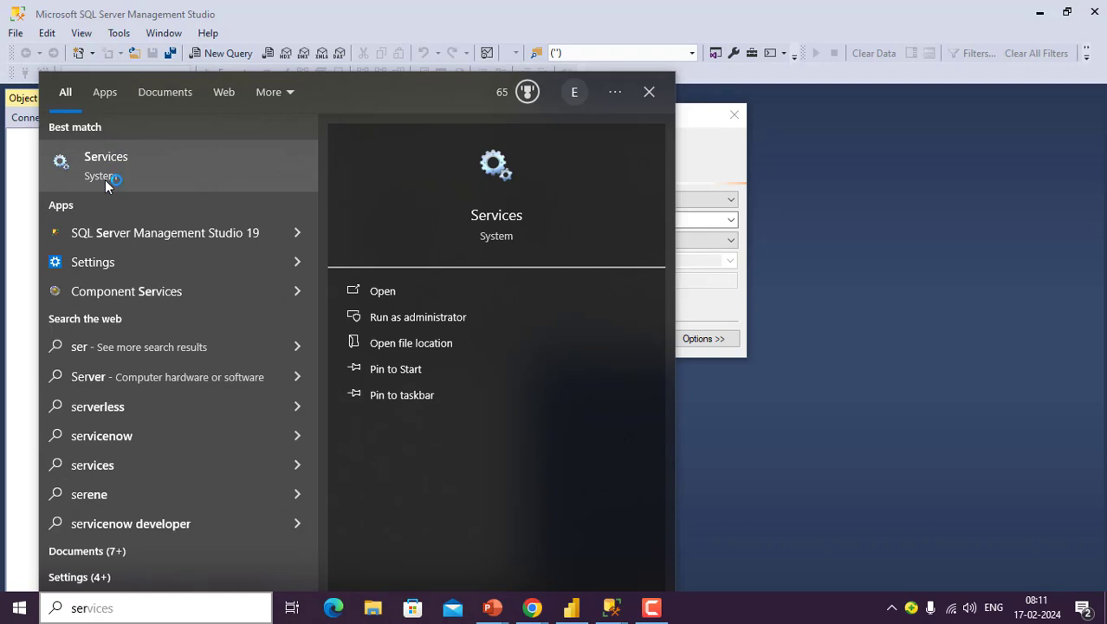
left_click(104, 179)
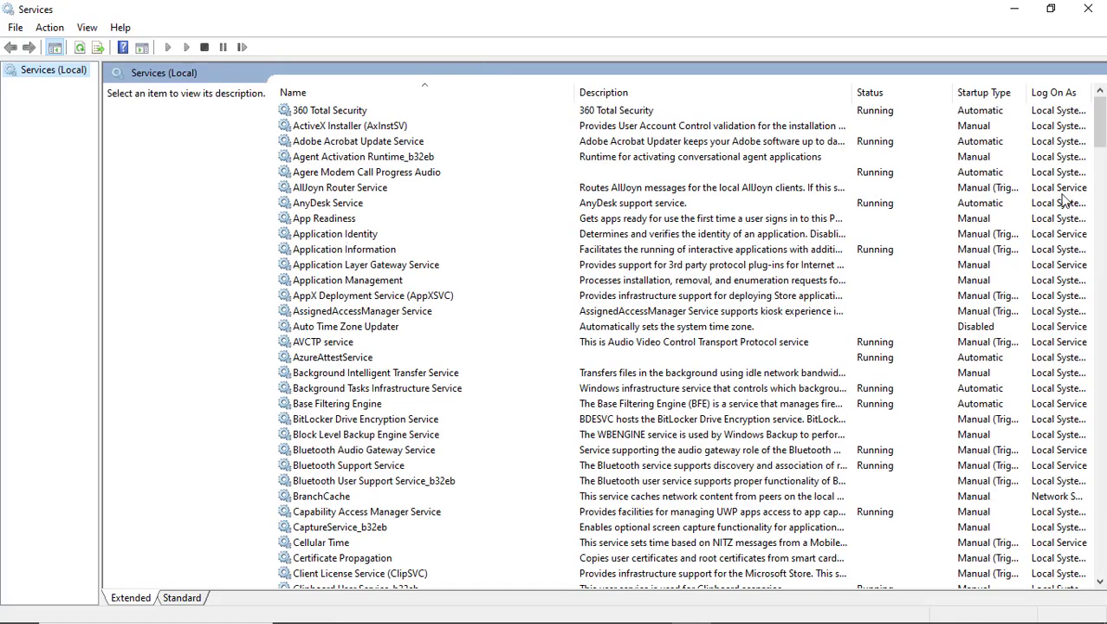
left_click(401, 298)
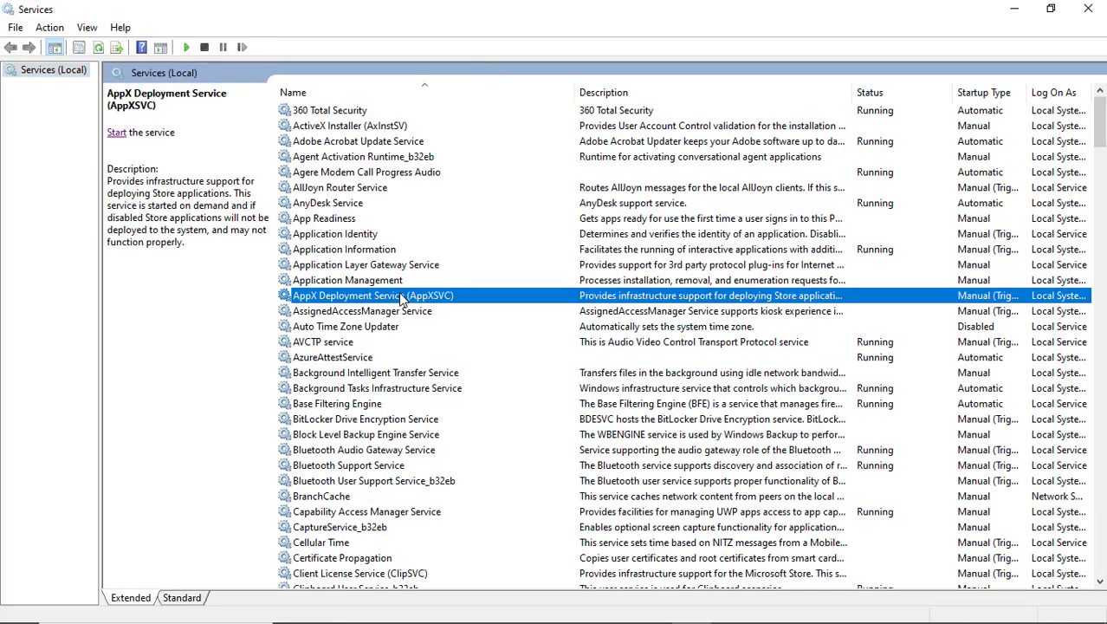
key("s")
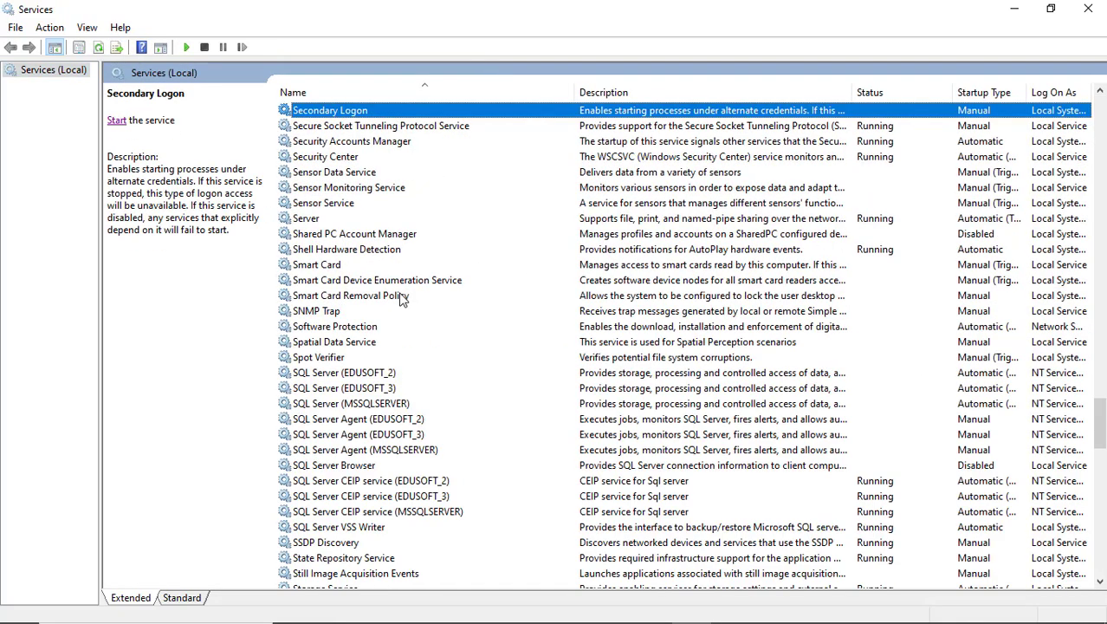
left_click(392, 404)
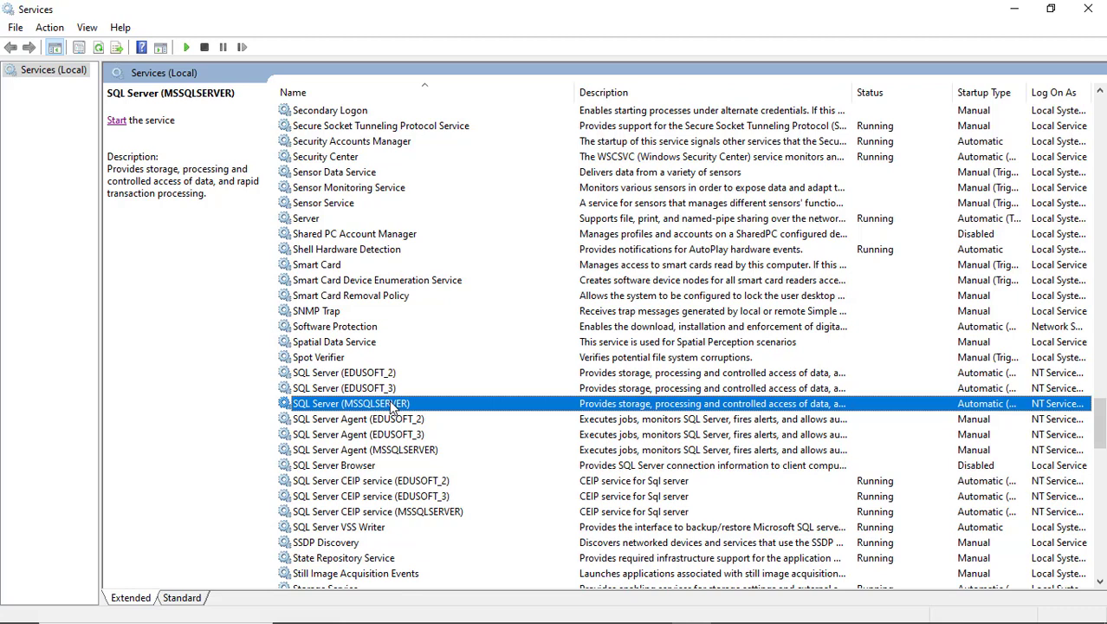
left_click(117, 123)
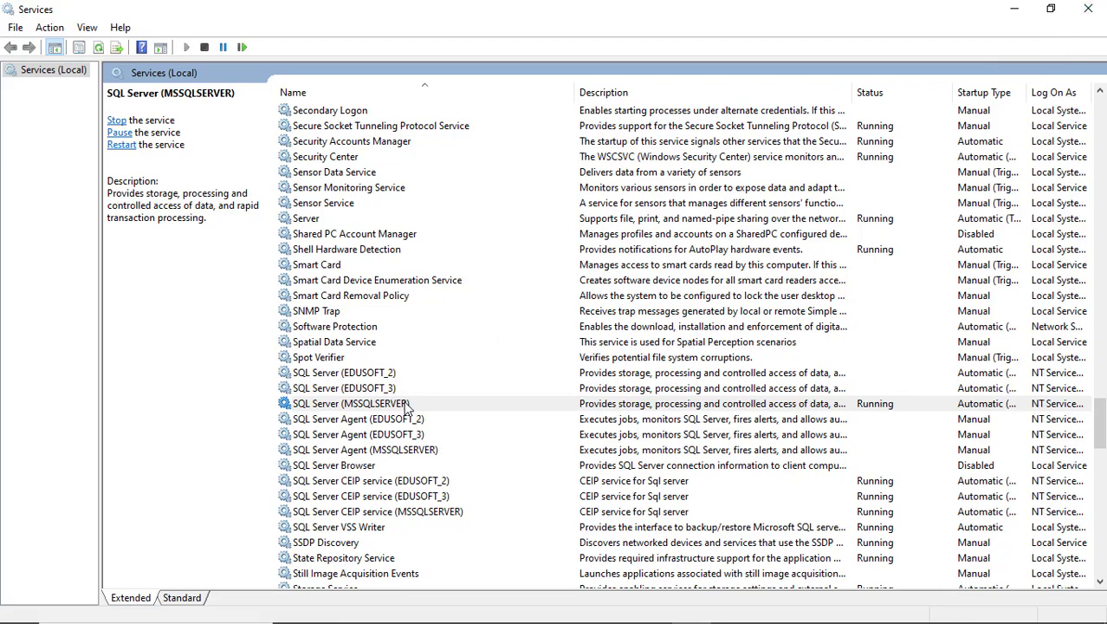
- Return to Management Studio, connect to the DESKTOP-MKULSGQ database engine and expand its Databases folder in a narrower Object Explorer
left_click(1088, 9)
left_click(504, 338)
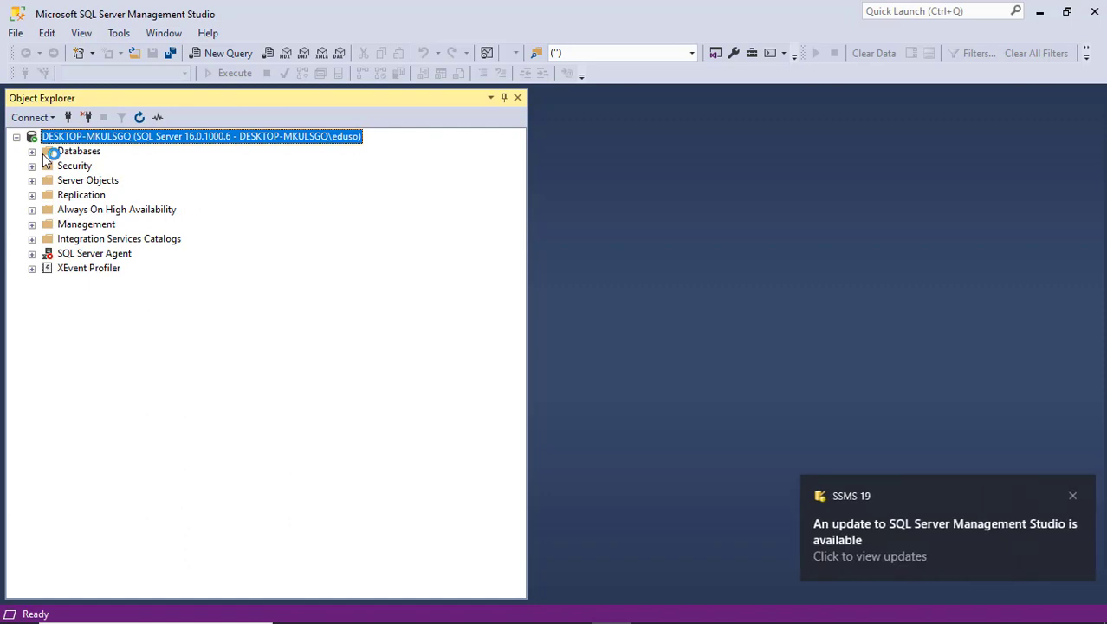
left_click(1073, 496)
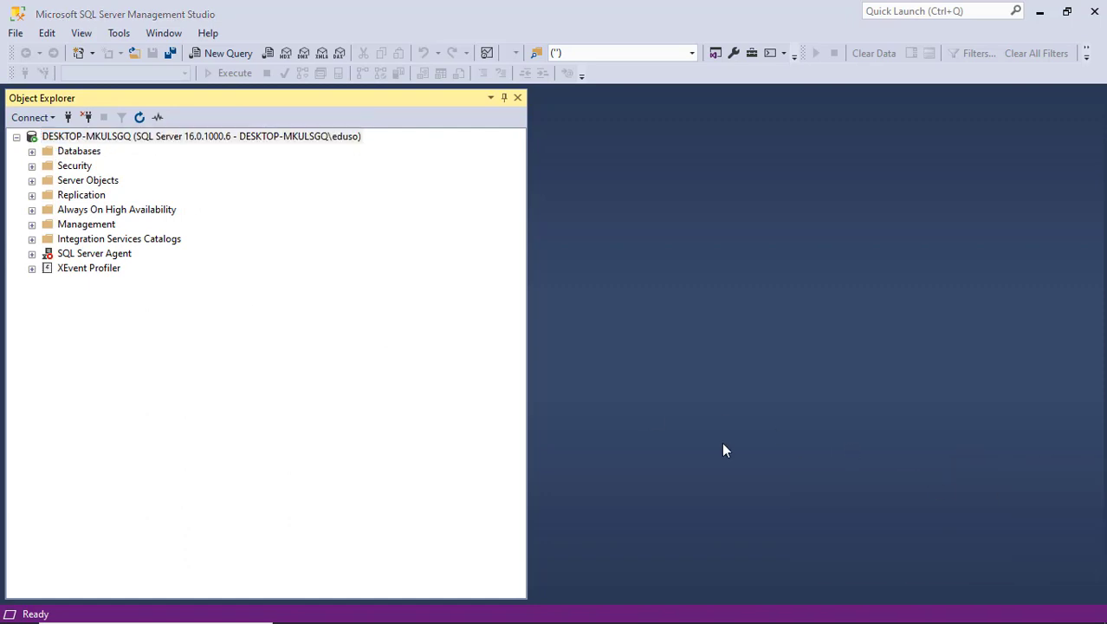
left_click(32, 151)
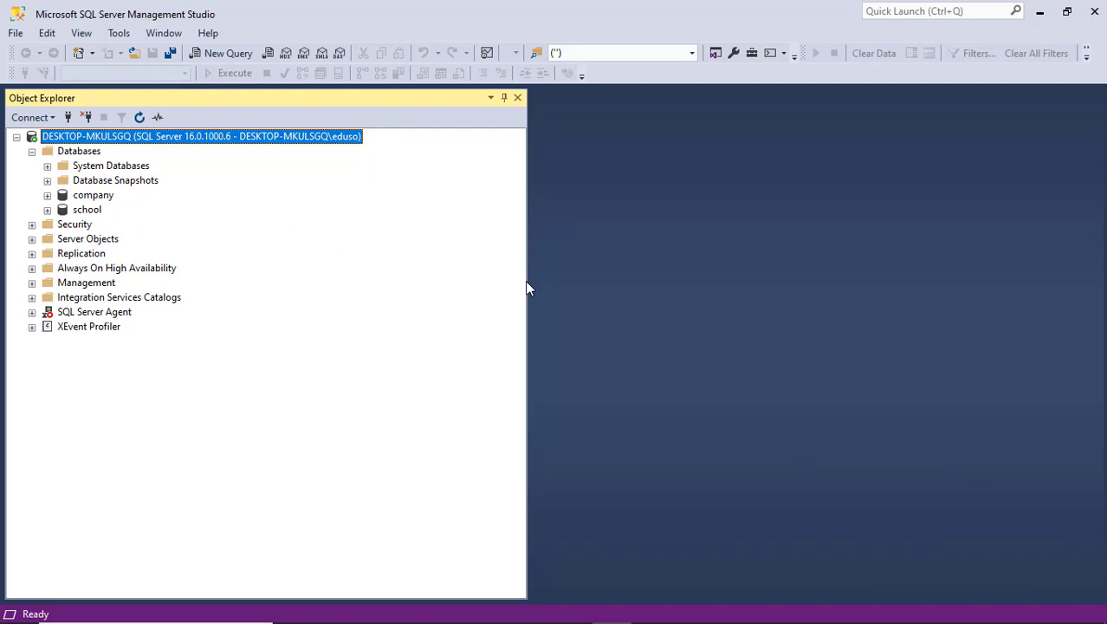
left_click_drag(531, 283, 389, 254)
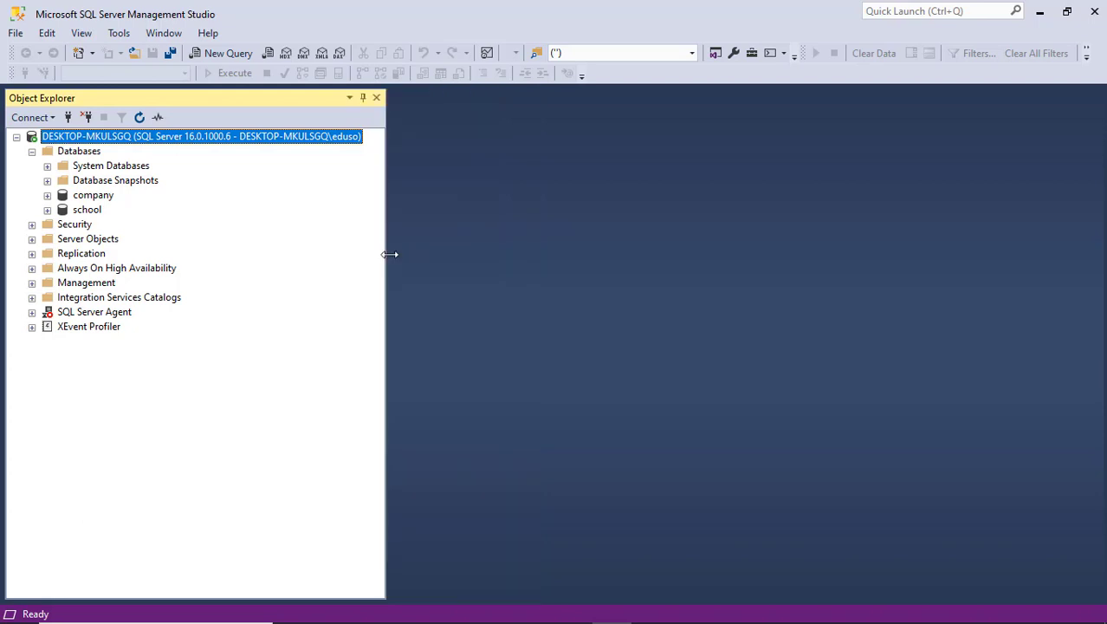
- Open a new query window and set its active database to company
left_click(218, 56)
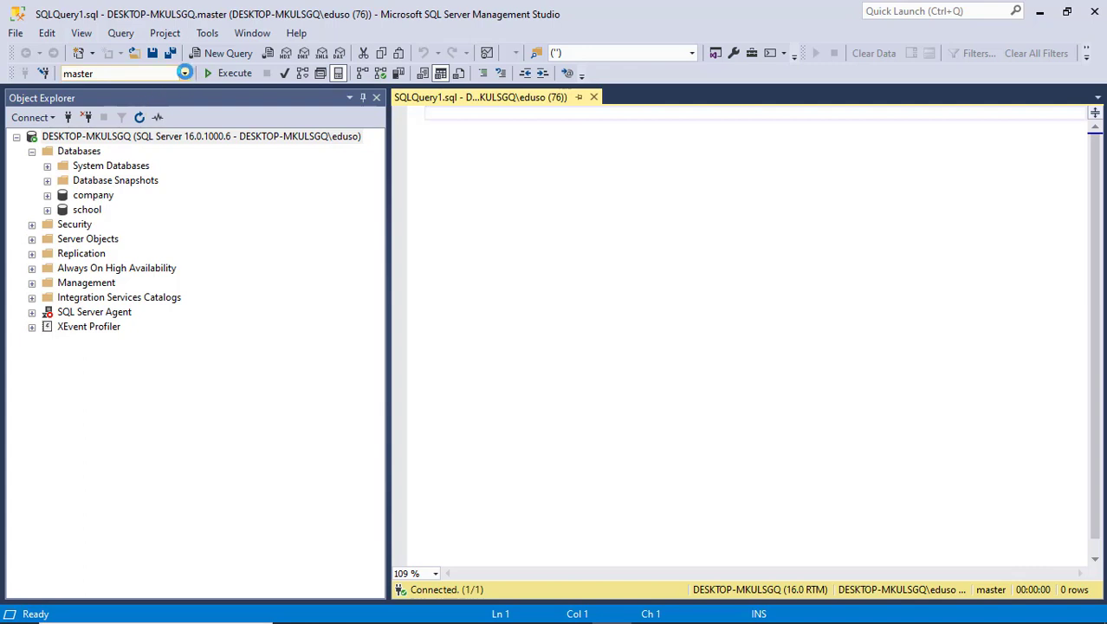
left_click(185, 73)
left_click(135, 89)
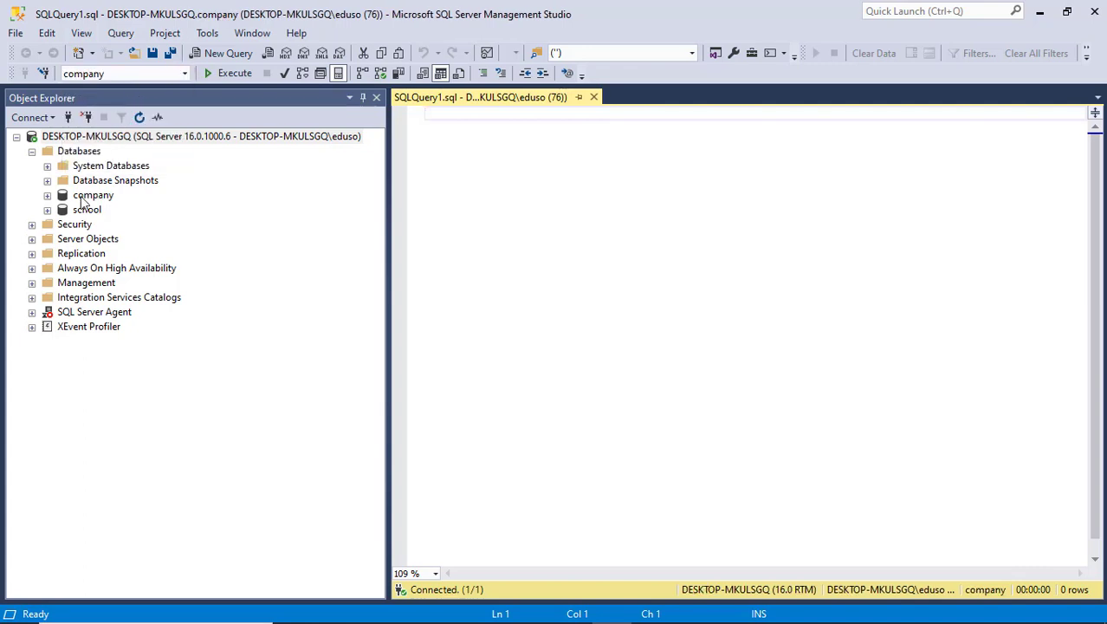
- Examine the columns of the dbo.emp table in the company database, leaving its Tables folder expanded
left_click(48, 196)
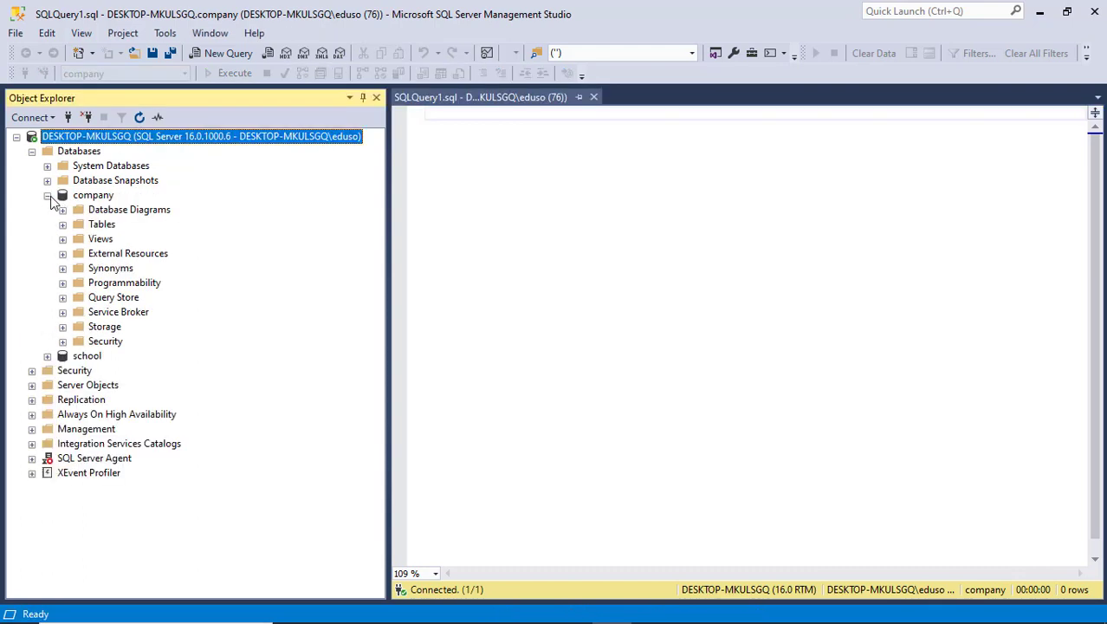
left_click(63, 224)
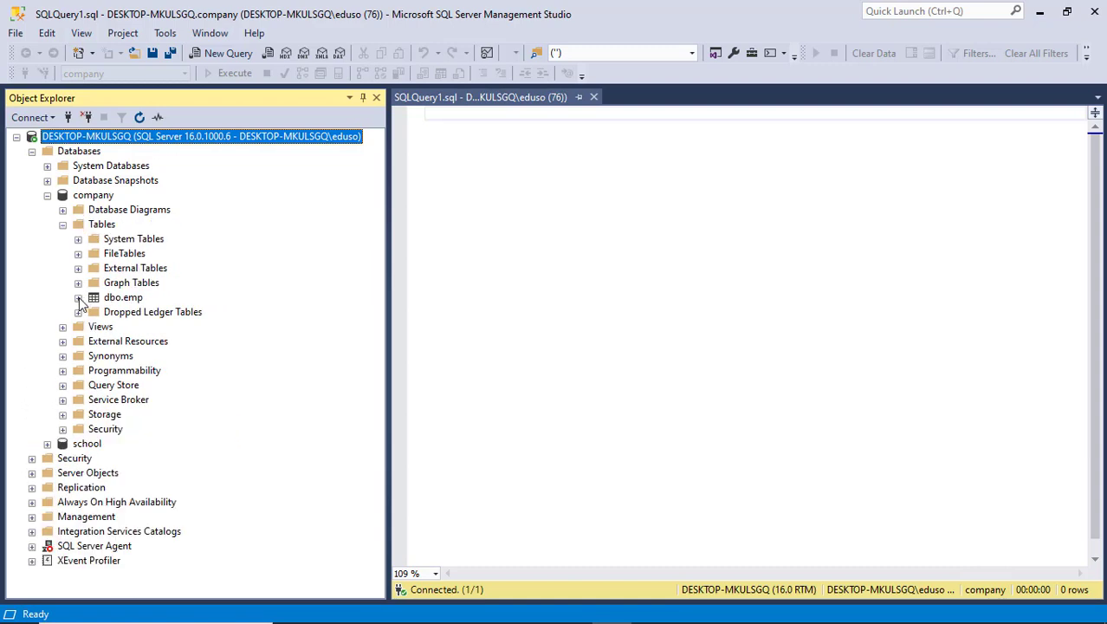
left_click(79, 298)
left_click(94, 313)
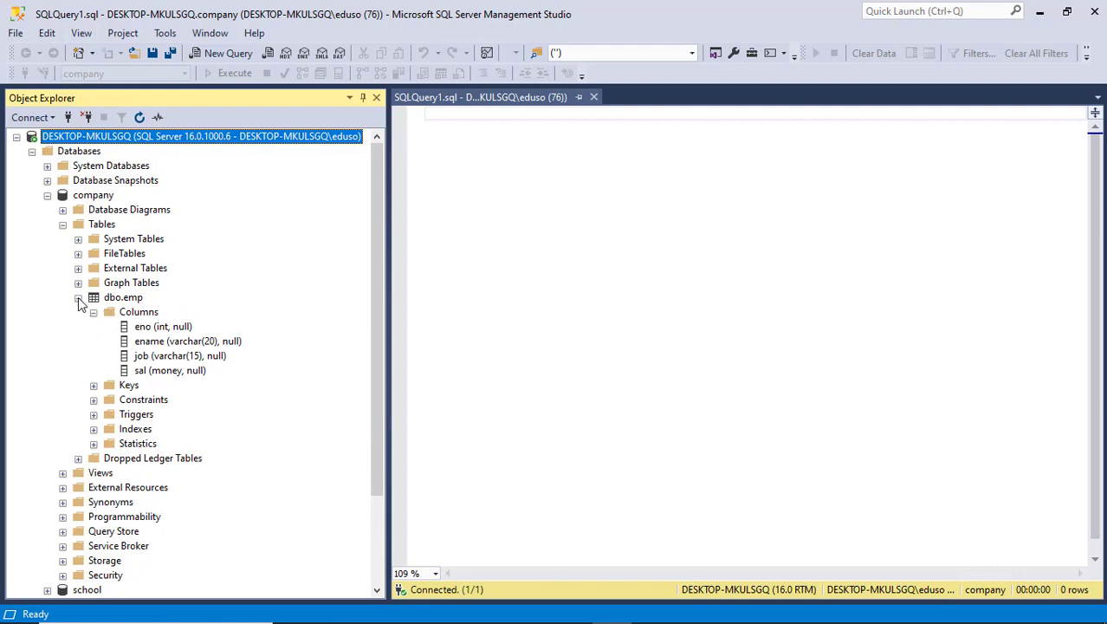
left_click(79, 298)
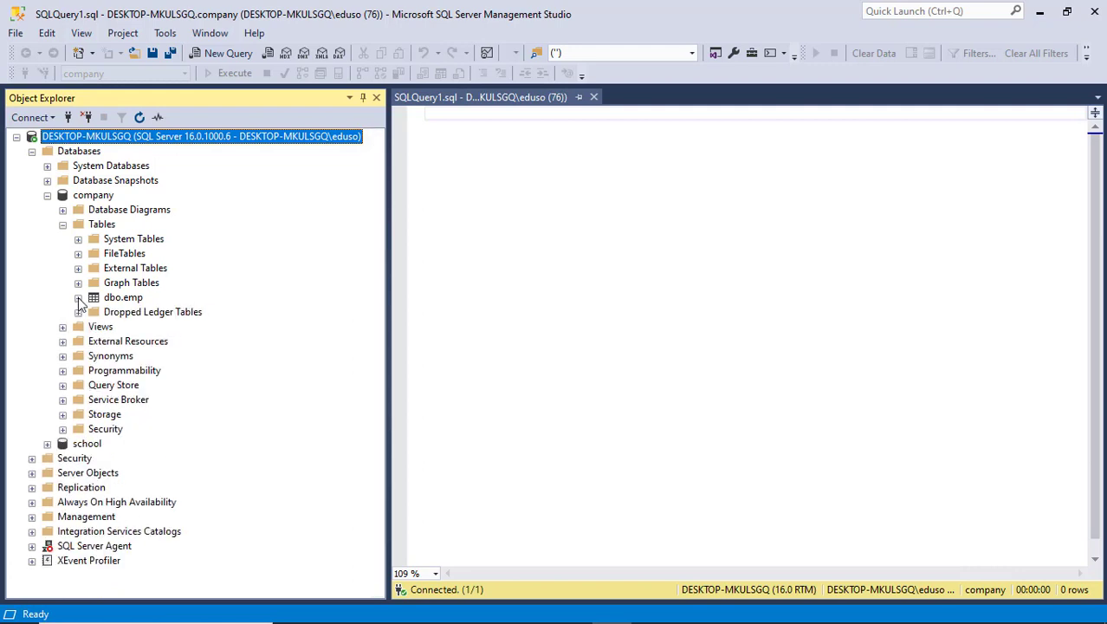
- Open the SQL_Server_class_7PM text file from D:\Recording_Videos\SQL_Server_Recordings in Notepad
left_click(447, 122)
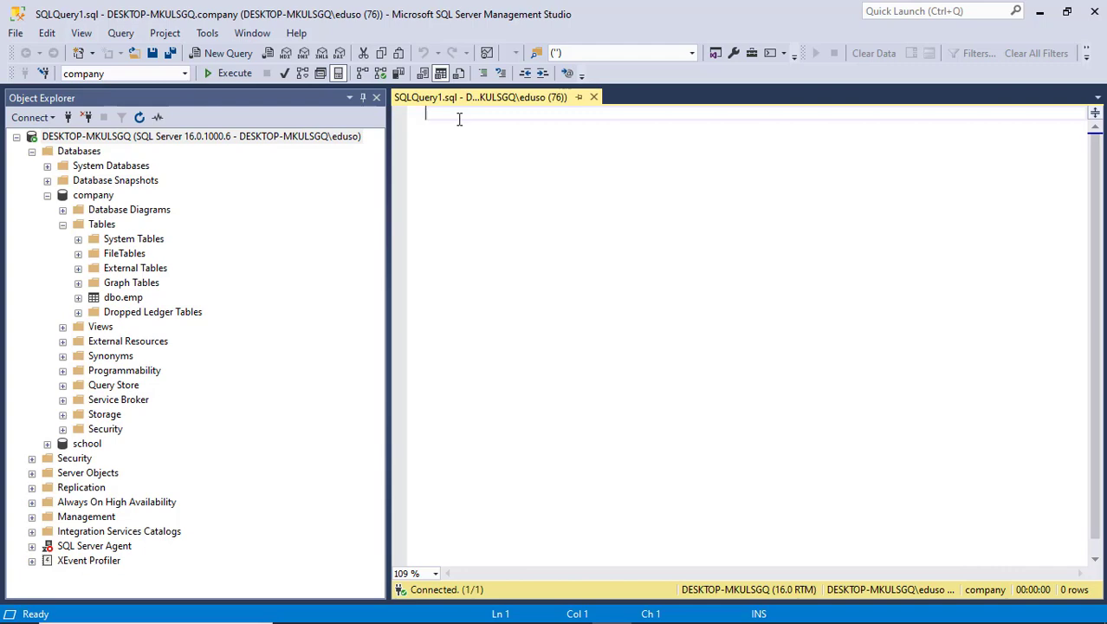
key("super+e")
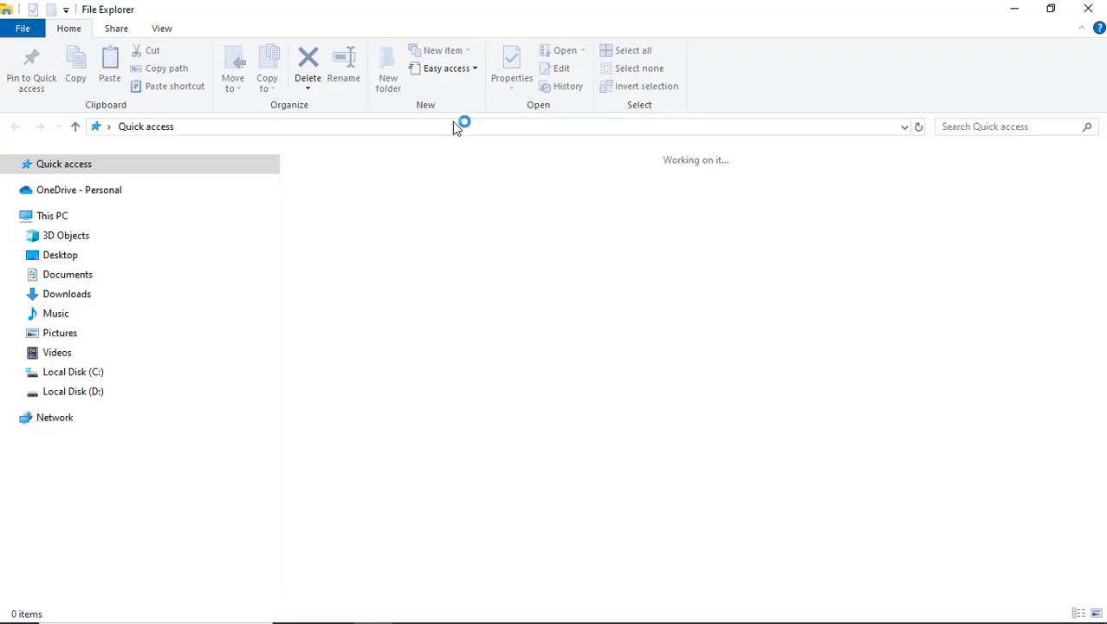
left_click(73, 391)
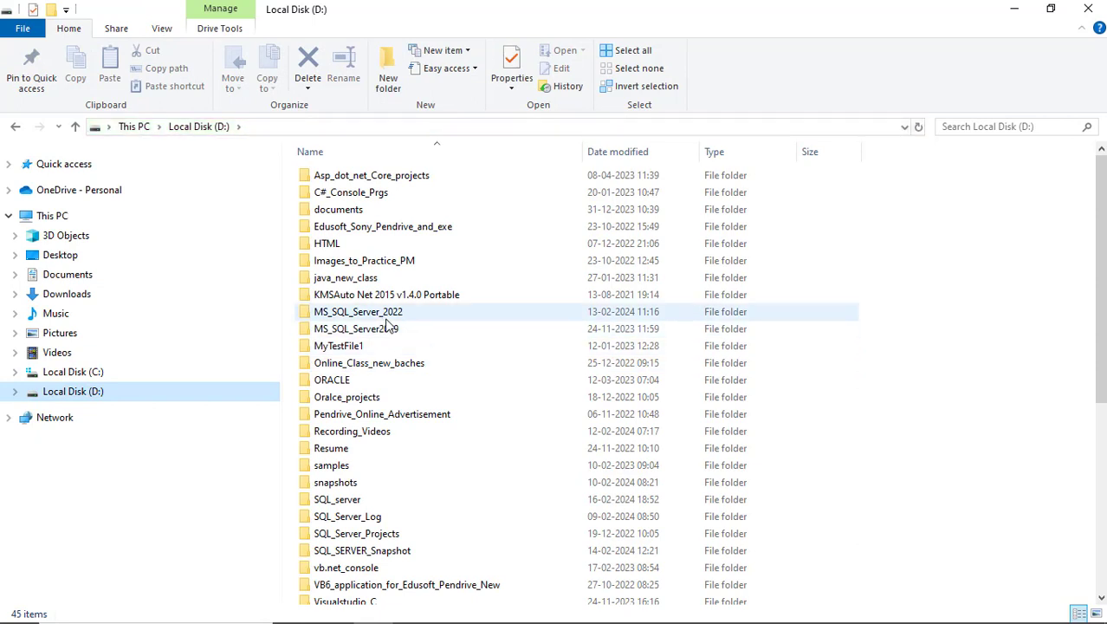
double_click(371, 432)
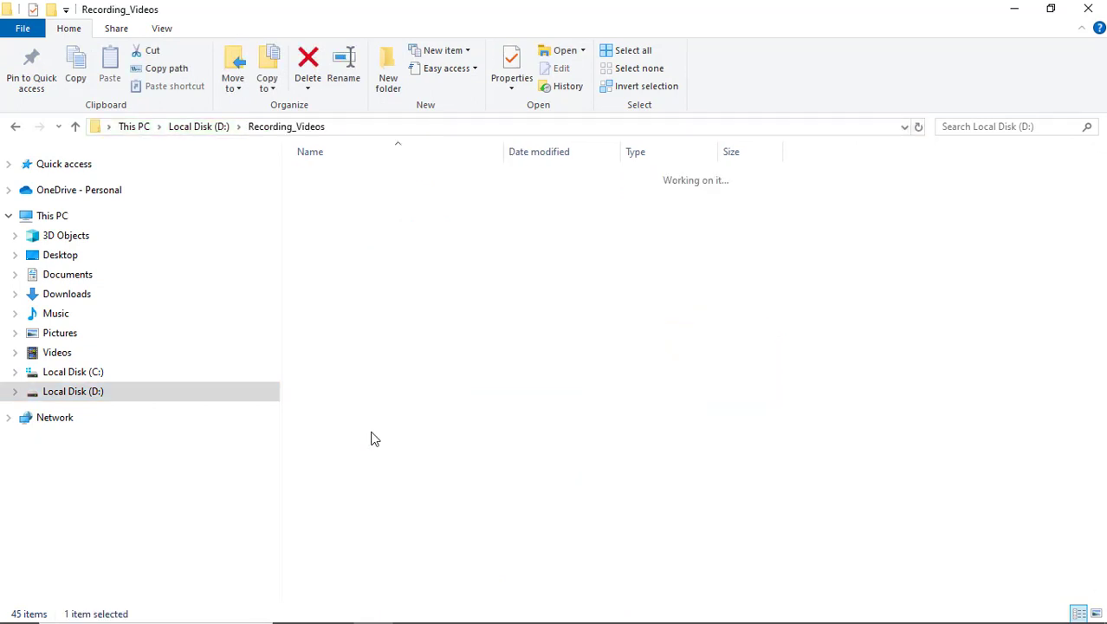
scroll(399, 348, "down", 5)
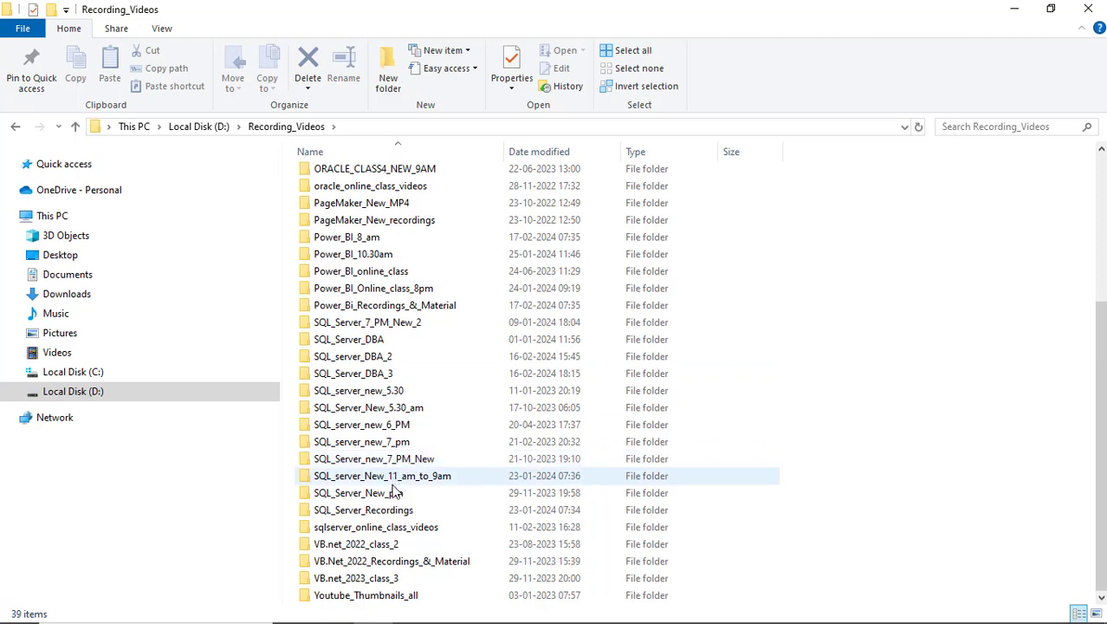
double_click(393, 511)
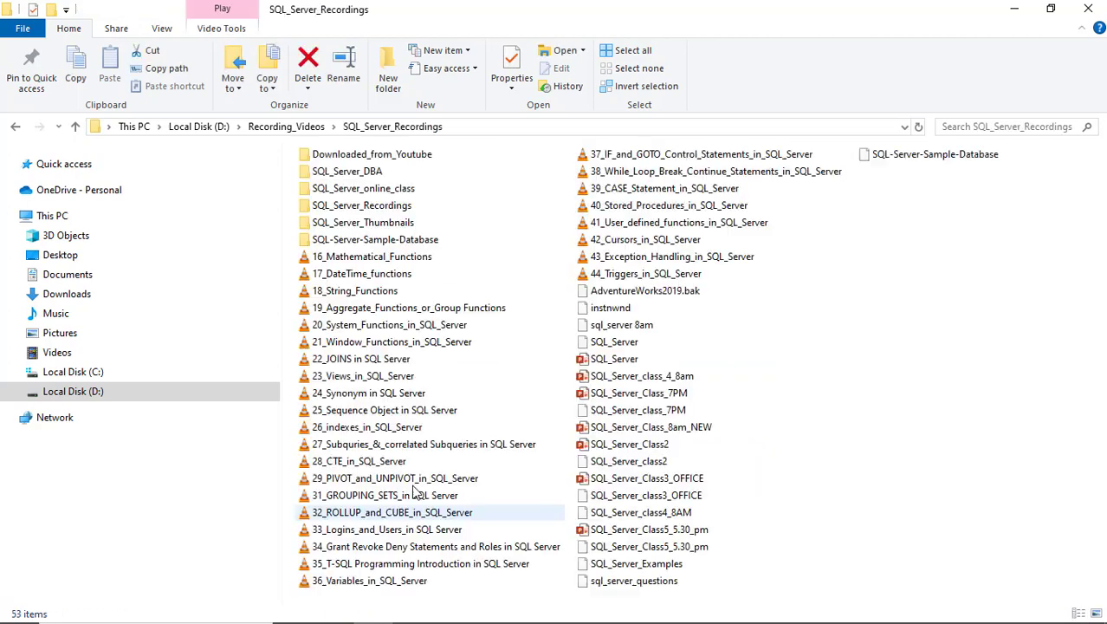
left_click(673, 414)
double_click(674, 414)
- Copy the CREATE TABLE EMP statement with all its INSERT INTO EMP statements from the notes, and close Notepad
scroll(489, 230, "down", 15)
scroll(489, 223, "down", 20)
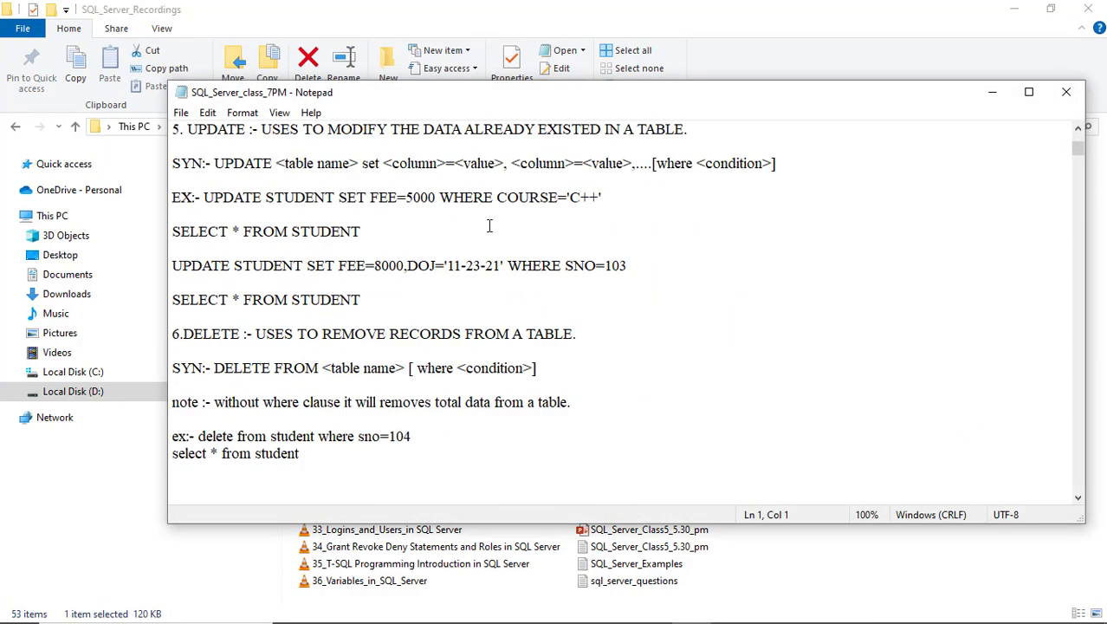
scroll(490, 225, "down", 20)
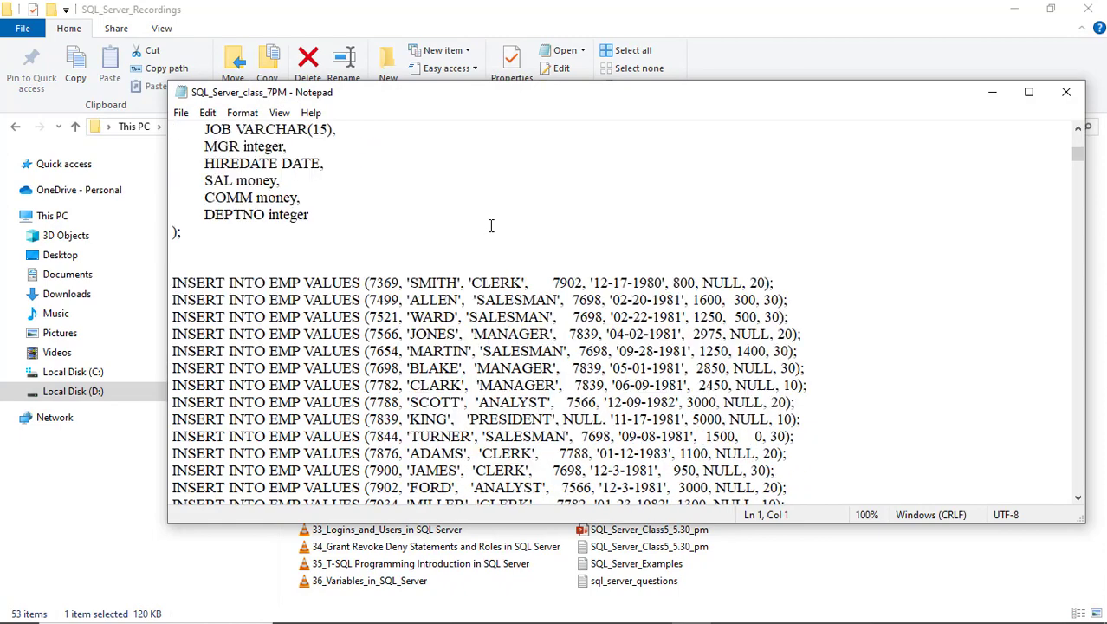
scroll(491, 226, "up", 2)
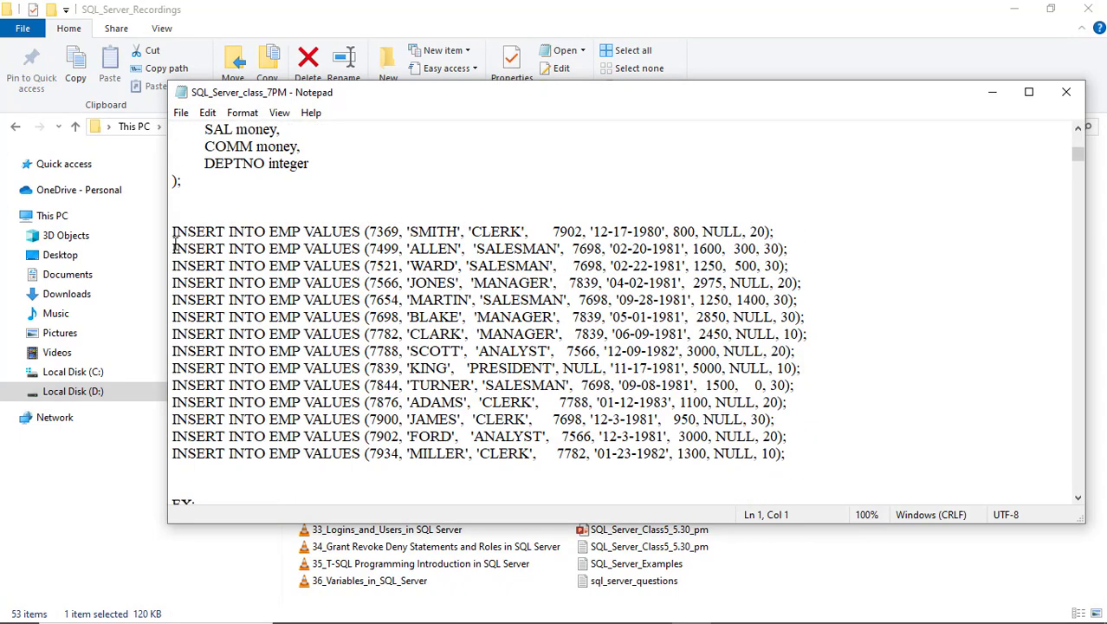
left_click_drag(172, 231, 198, 266)
scroll(227, 240, "up", 4)
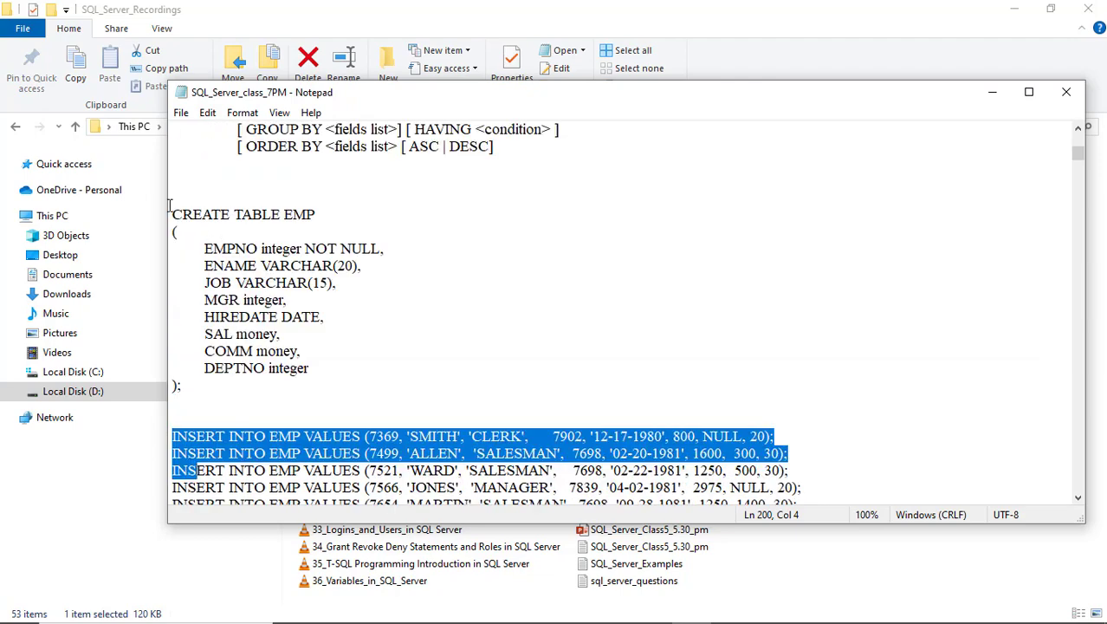
left_click_drag(171, 214, 795, 455)
scroll(353, 415, "down", 4)
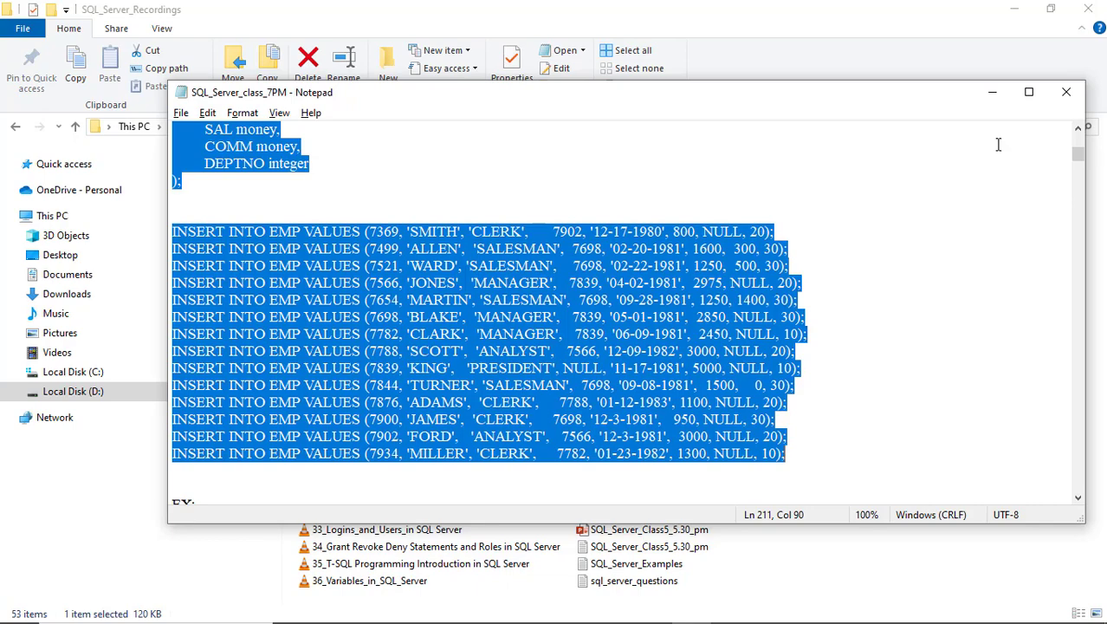
key("alt")
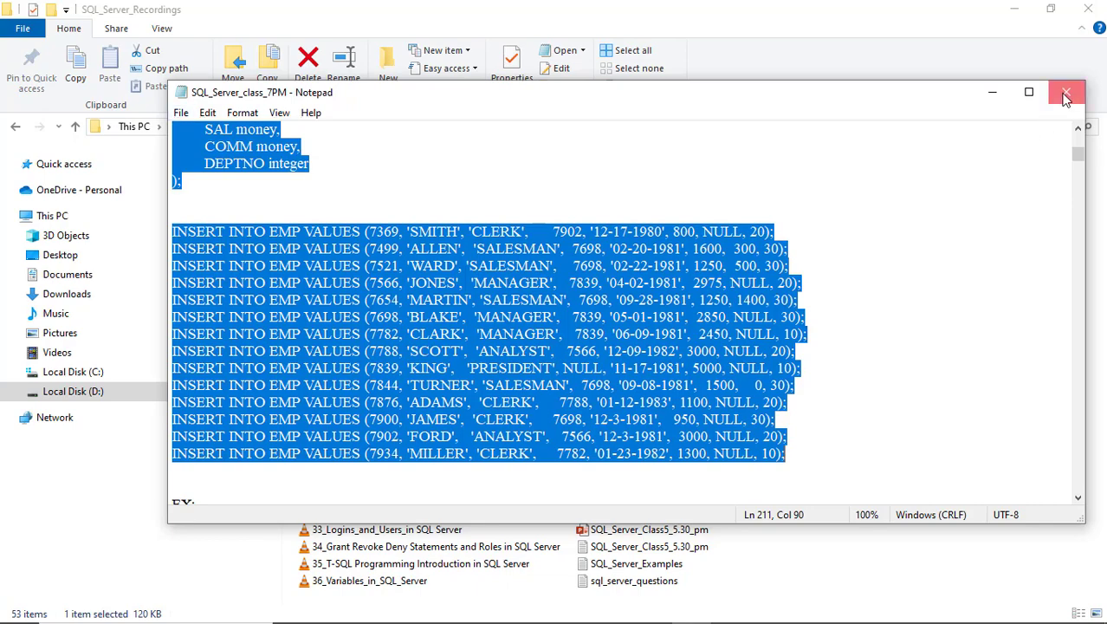
left_click(1066, 93)
- Paste the copied EMP script into the Management Studio query window and execute it against the company database
key("alt+Tab")
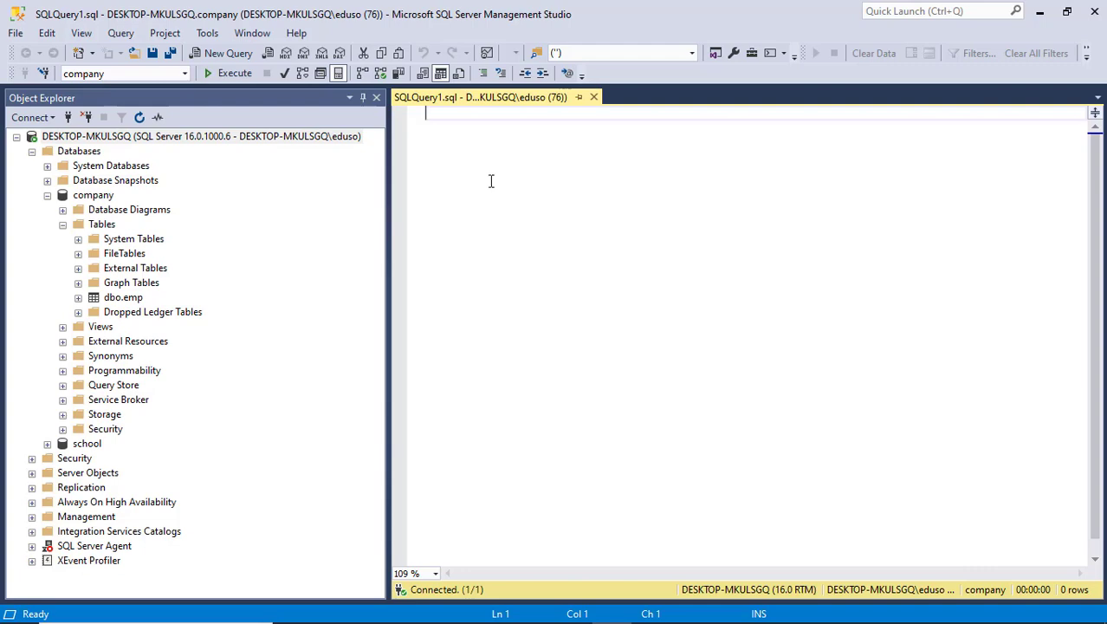
key("ctrl+v")
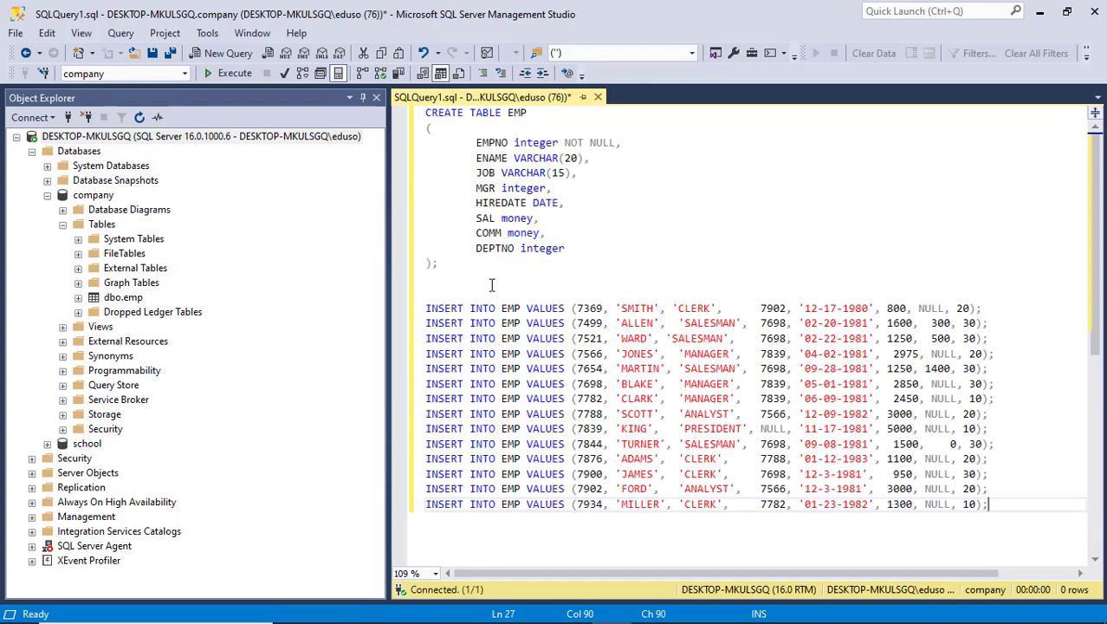
key("F5")
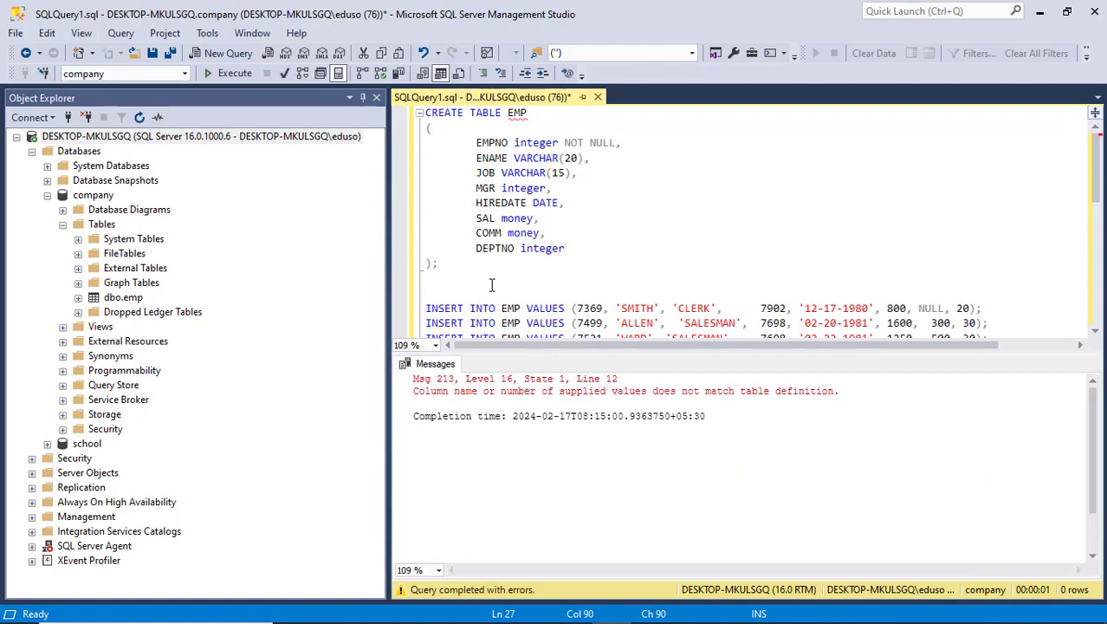
- Enlarge the query editor area above the messages and refresh the Tables folder of the company database
left_click(491, 281)
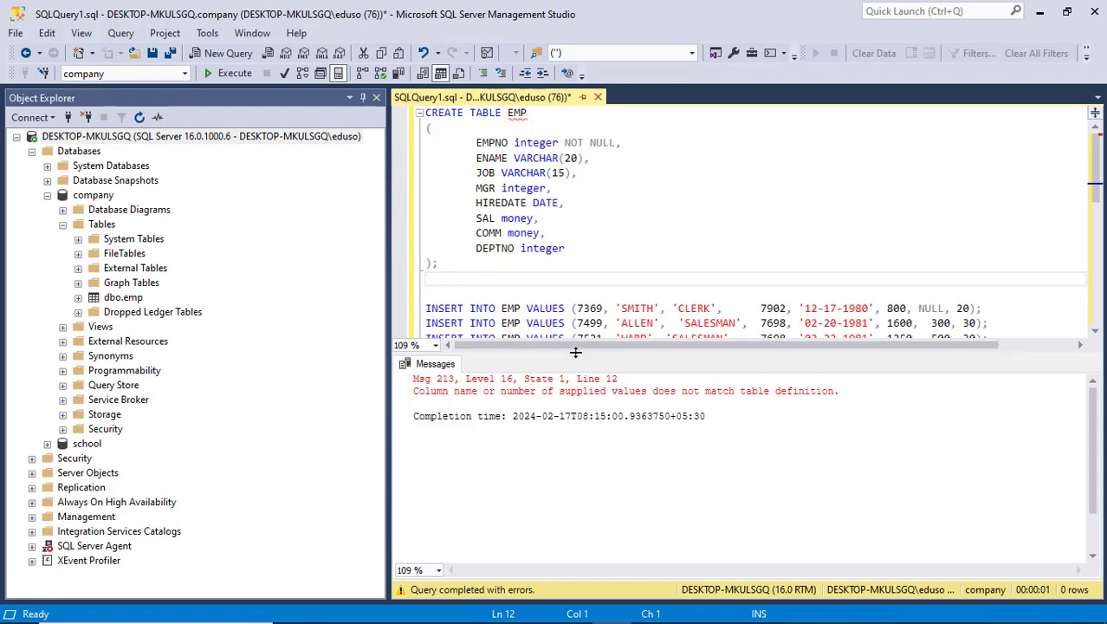
left_click_drag(575, 351, 574, 441)
left_click_drag(440, 264, 426, 263)
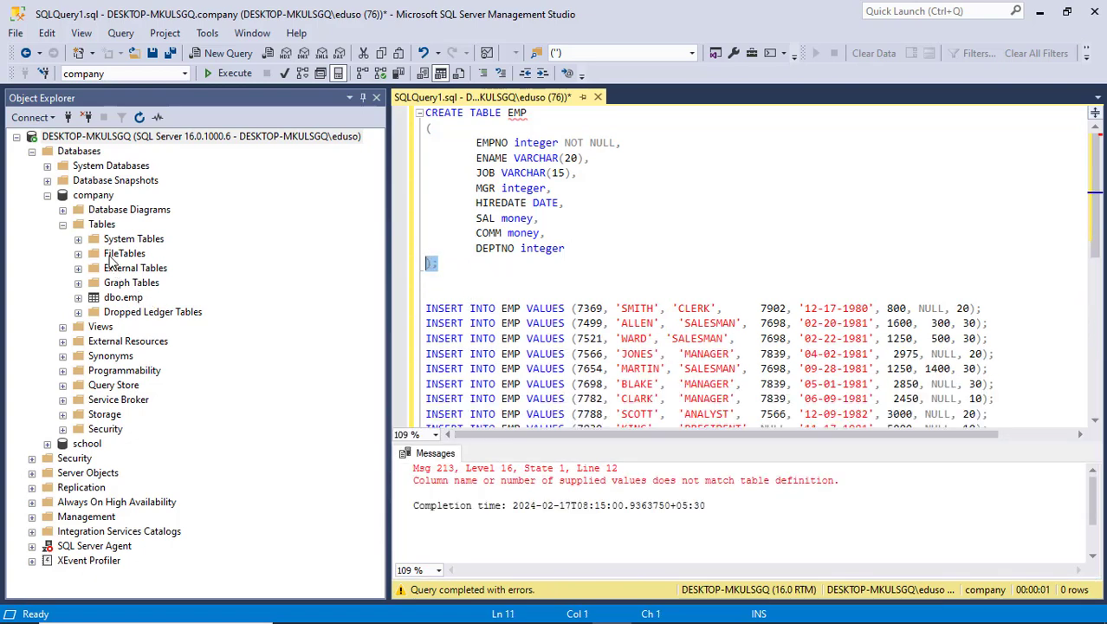
right_click(103, 225)
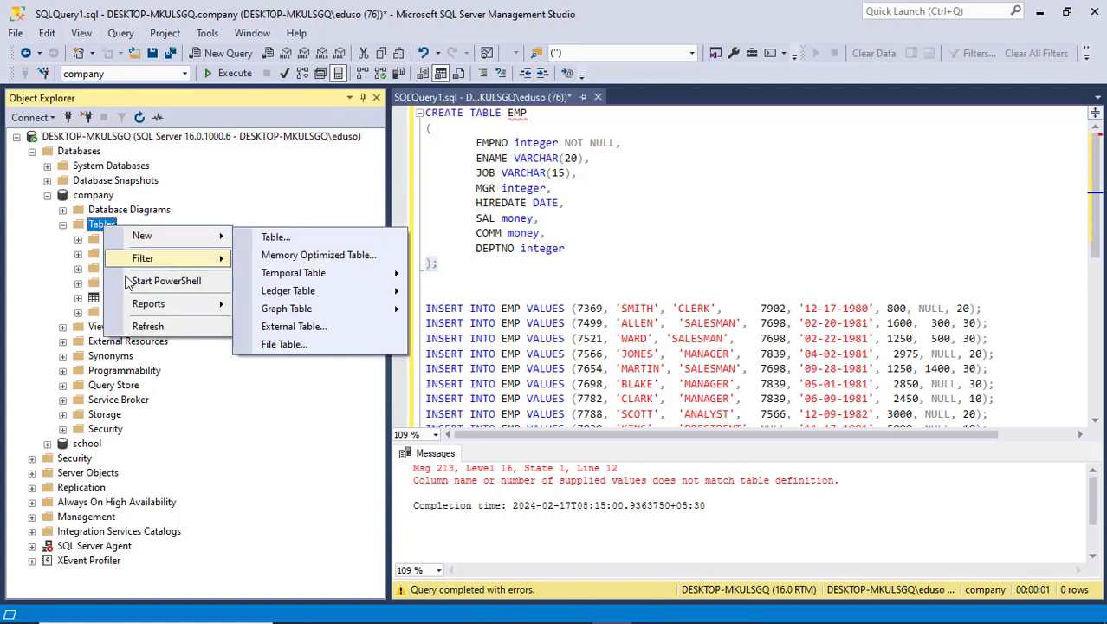
left_click(149, 325)
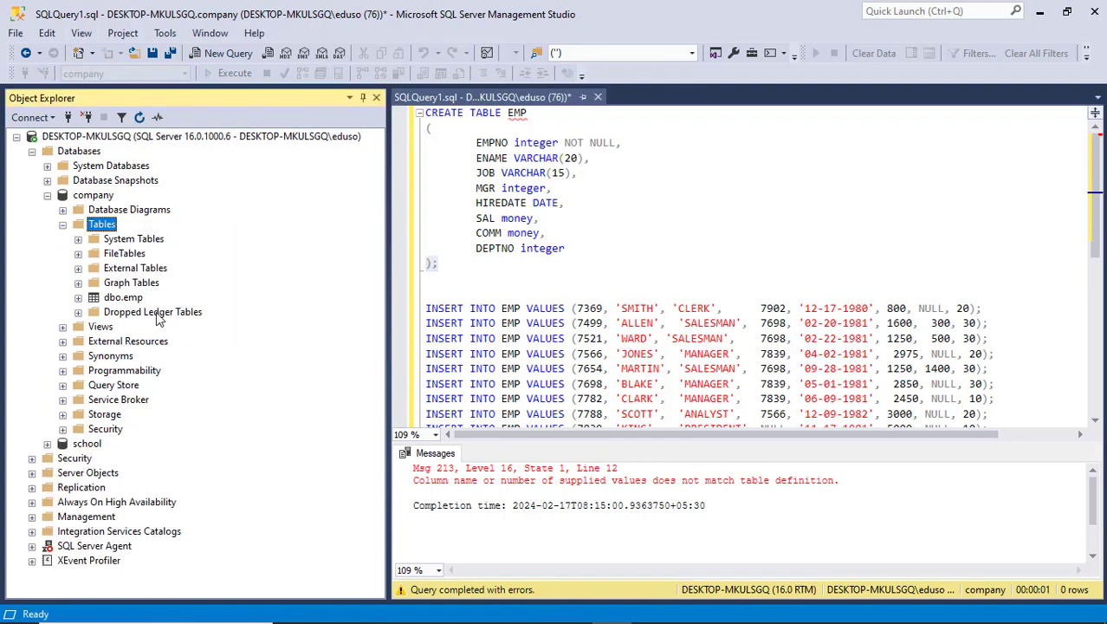
- Try to execute only the CREATE TABLE EMP statement from the script
left_click(556, 266)
left_click_drag(519, 271, 417, 110)
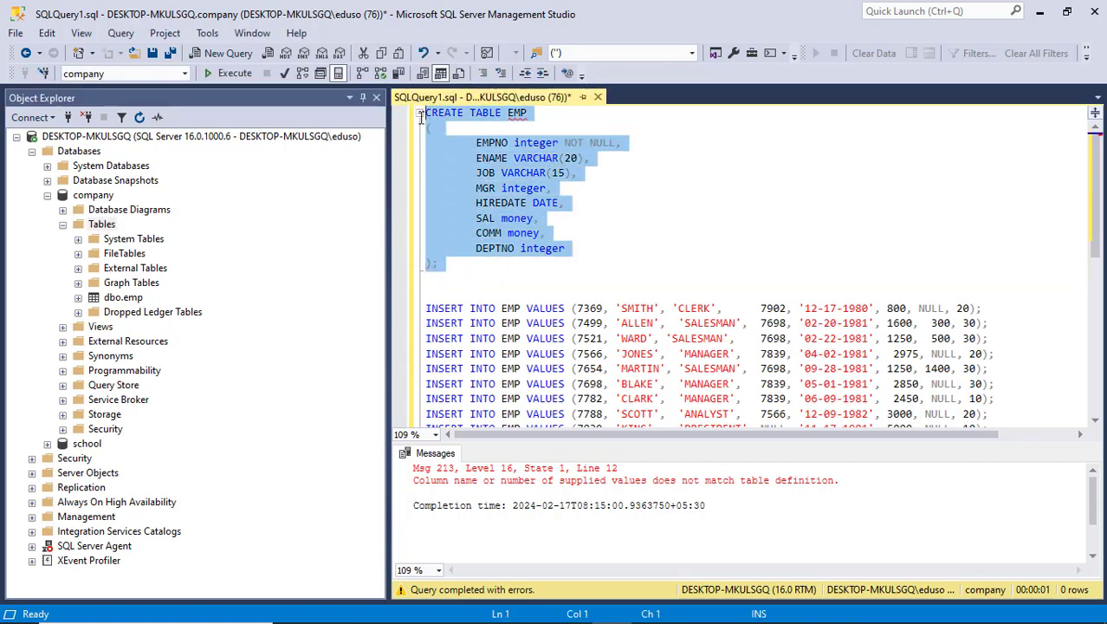
left_click(234, 75)
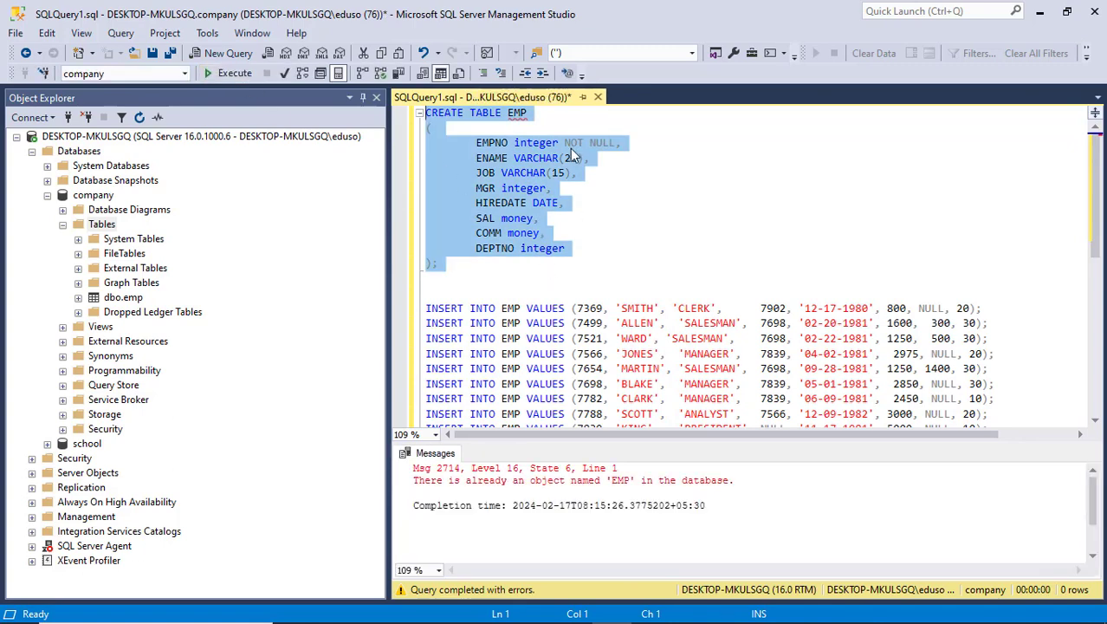
- Change the table name in the CREATE TABLE statement to EMPLOY and execute only that statement
left_click(538, 116)
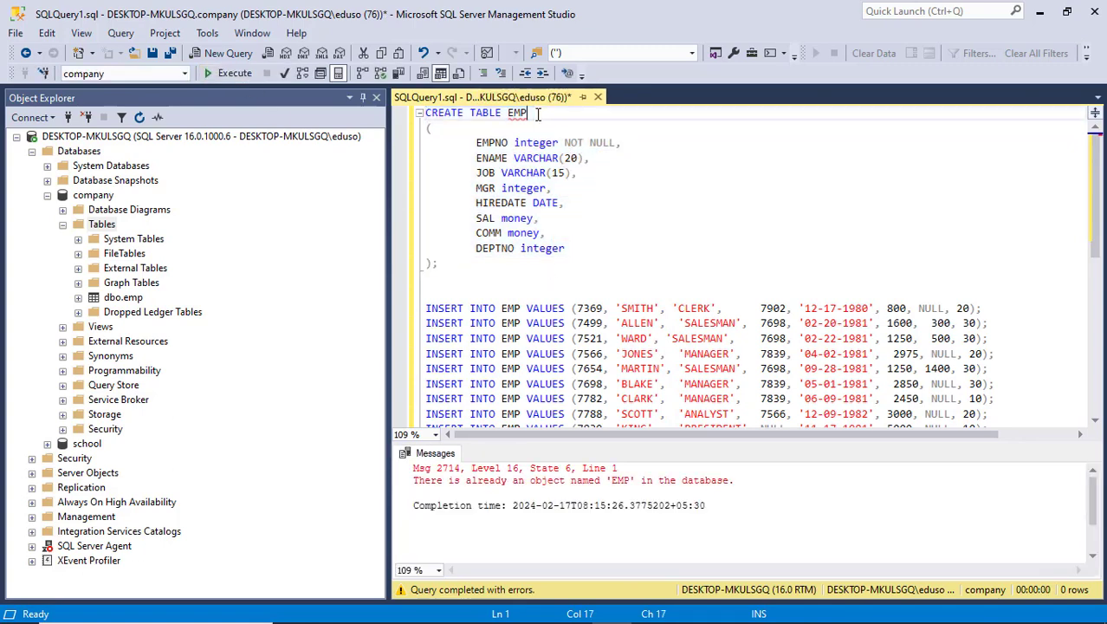
type("LOY")
left_click_drag(440, 264, 424, 112)
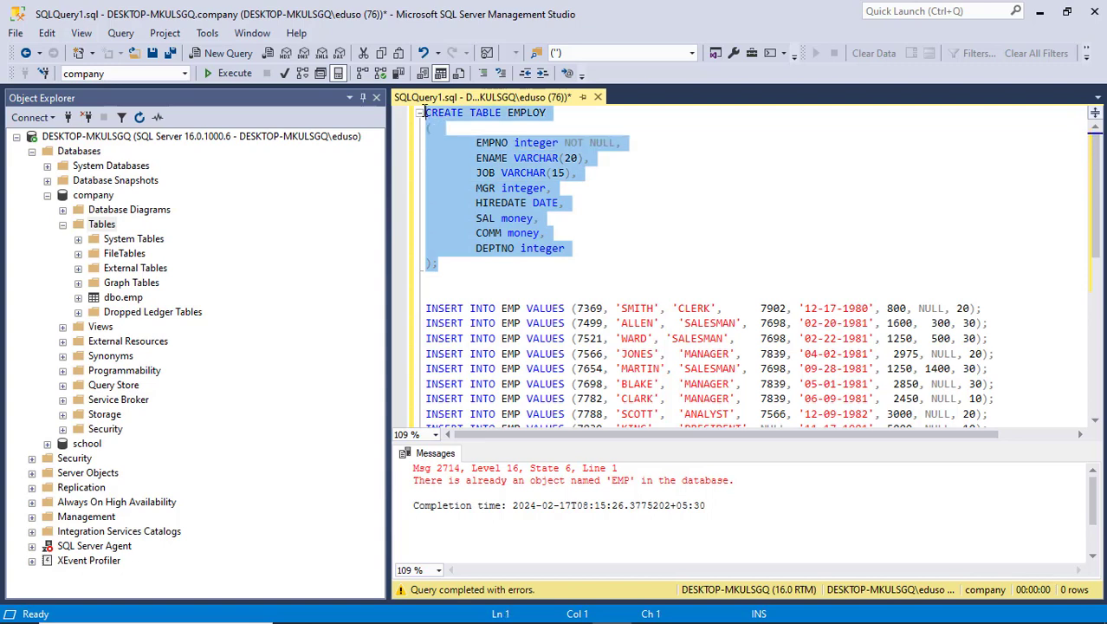
left_click(234, 73)
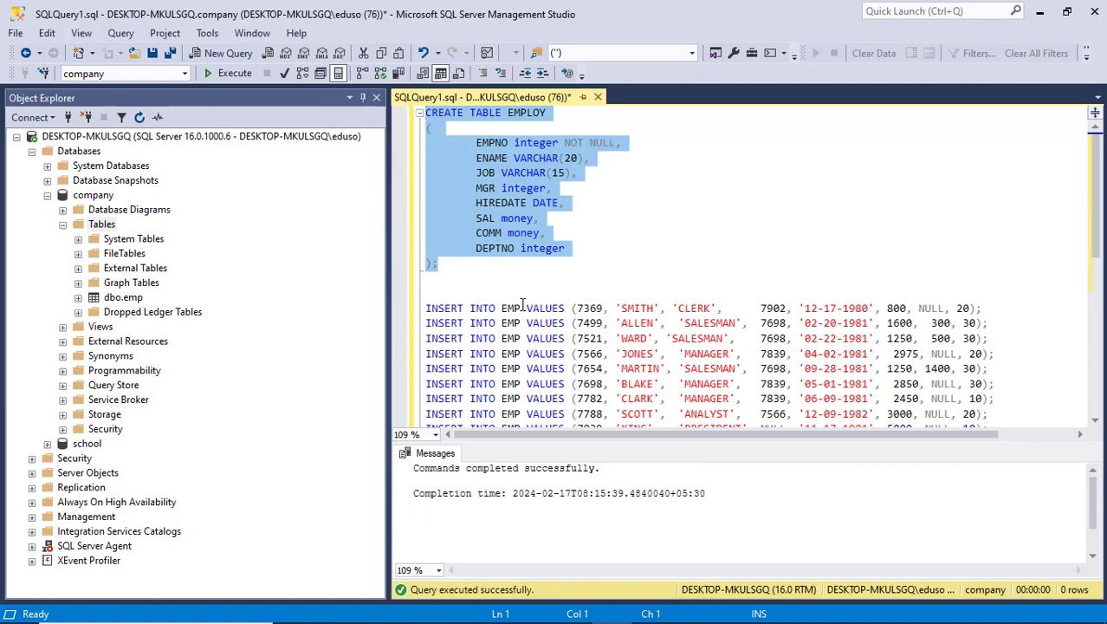
- Delete the existing dbo.emp table from the company database
left_click(521, 307)
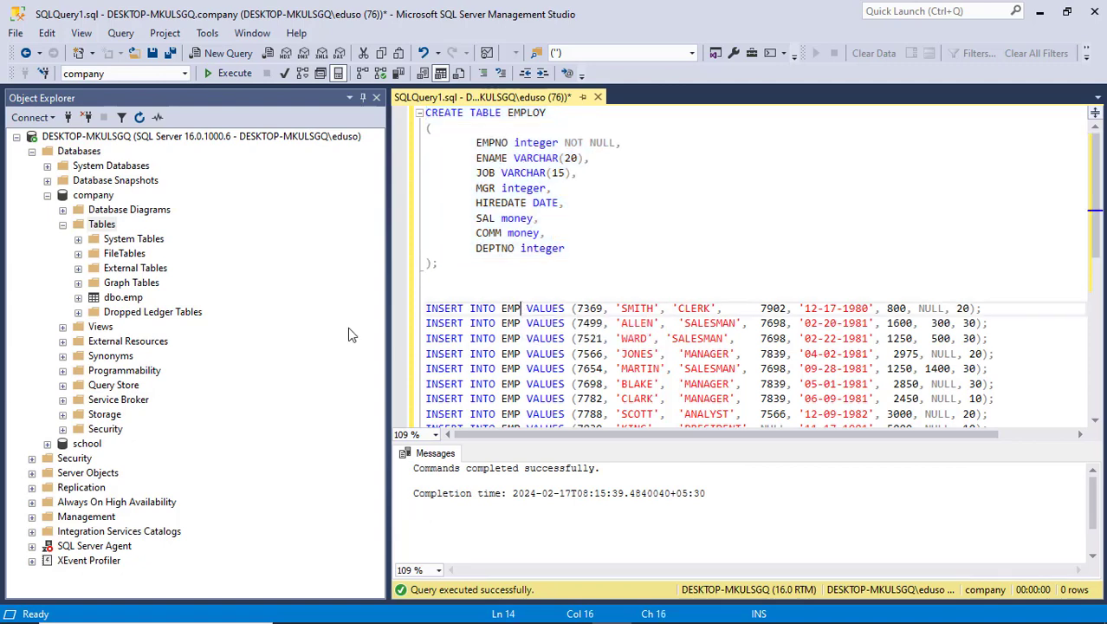
left_click(113, 298)
right_click(113, 298)
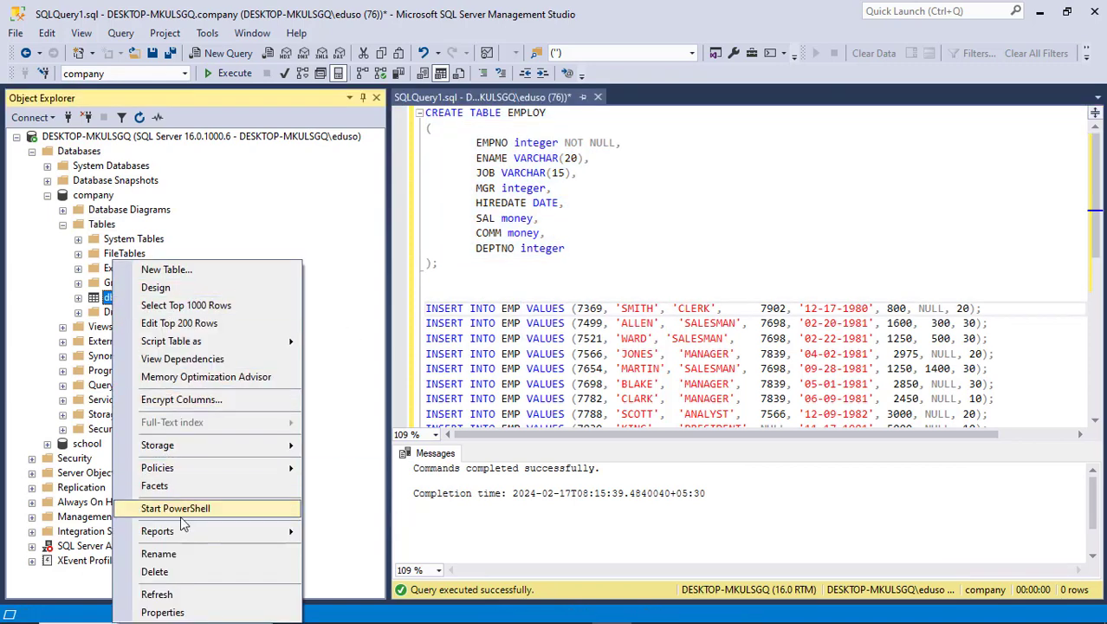
left_click(178, 576)
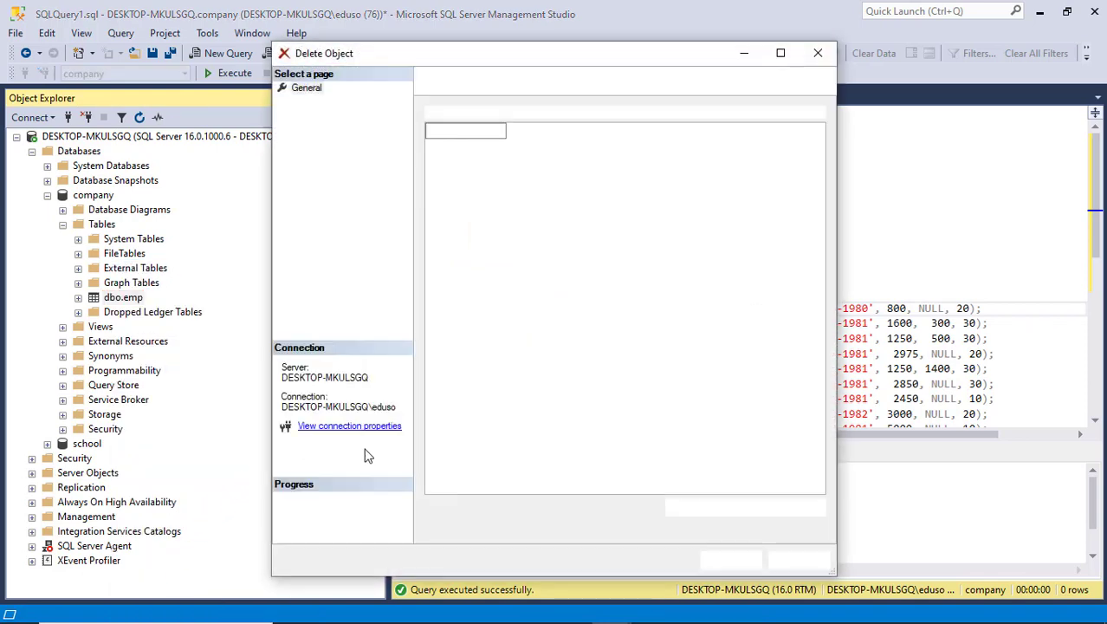
left_click(730, 560)
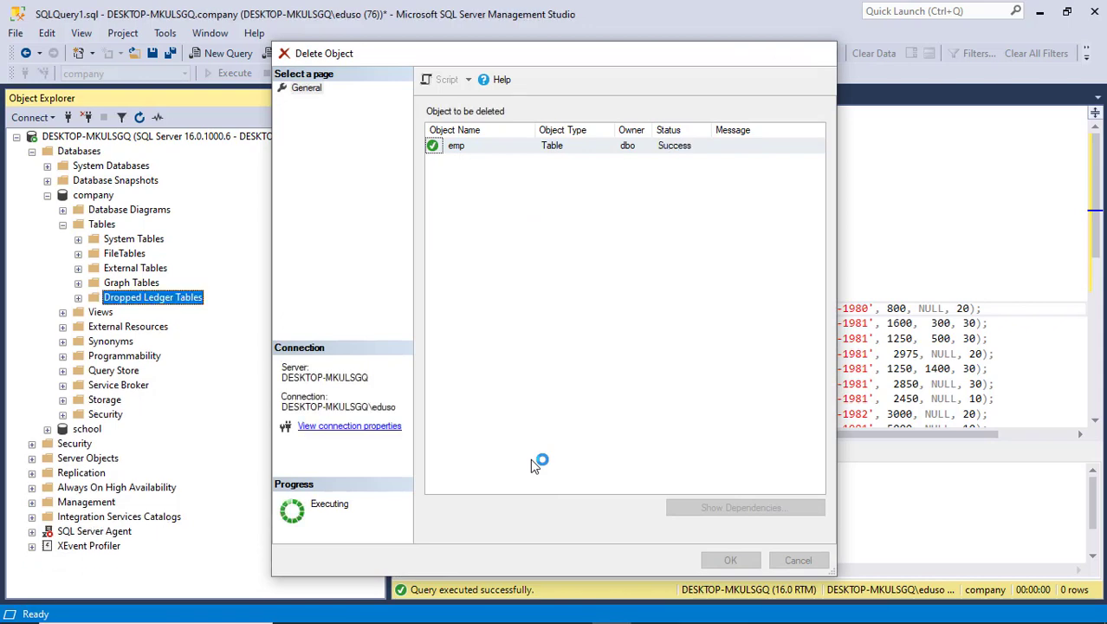
- Refresh the company database's Tables folder and delete the dbo.EMPLOY table
right_click(105, 227)
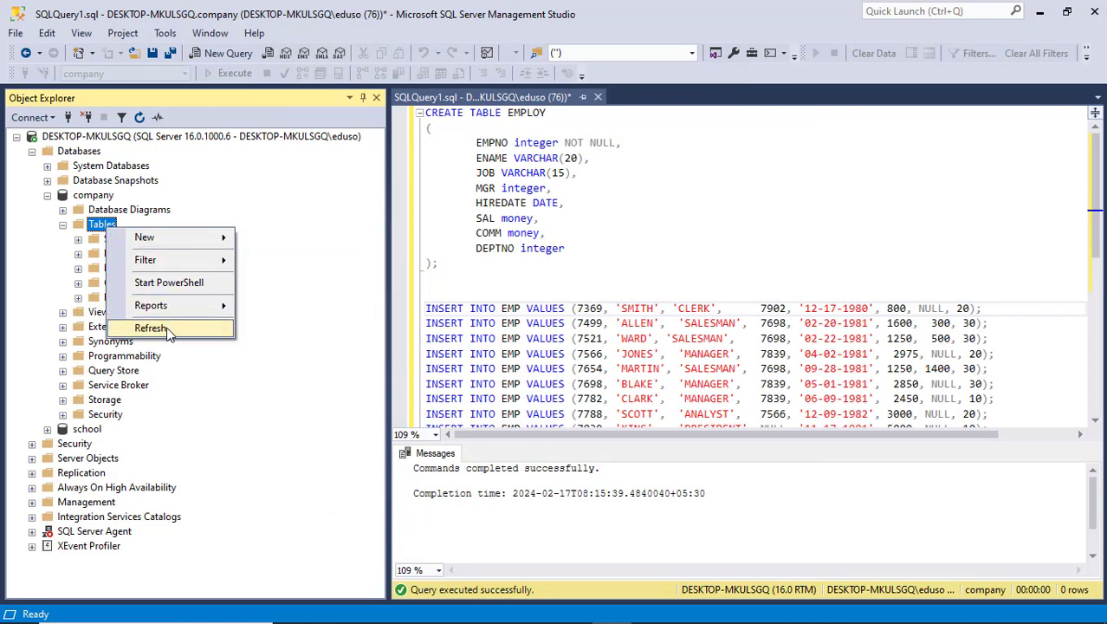
left_click(138, 327)
left_click(132, 299)
right_click(130, 300)
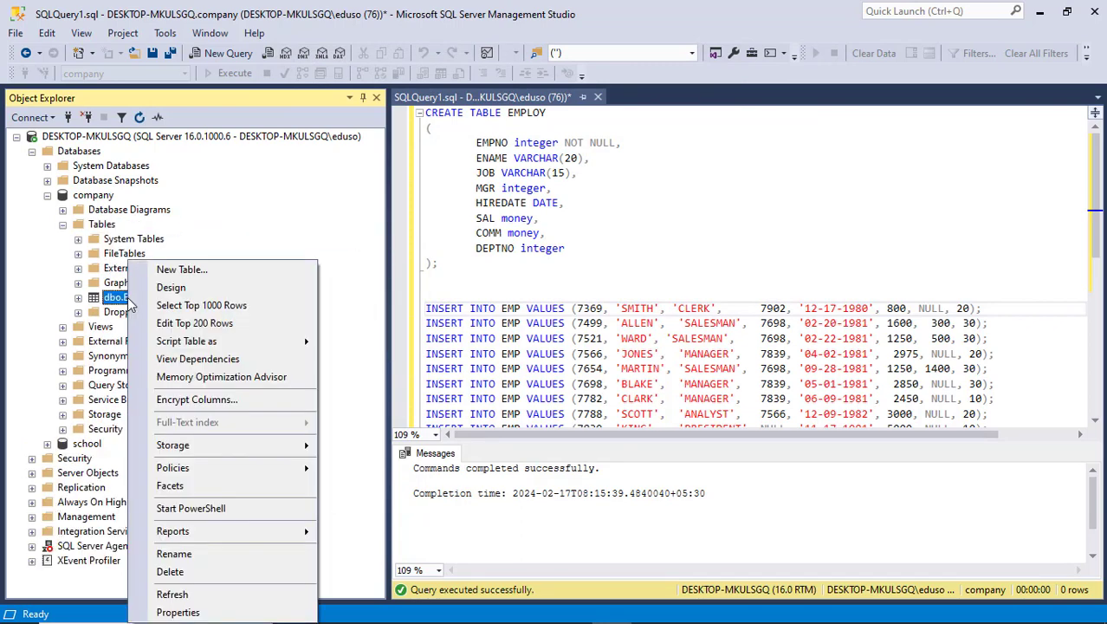
left_click(170, 571)
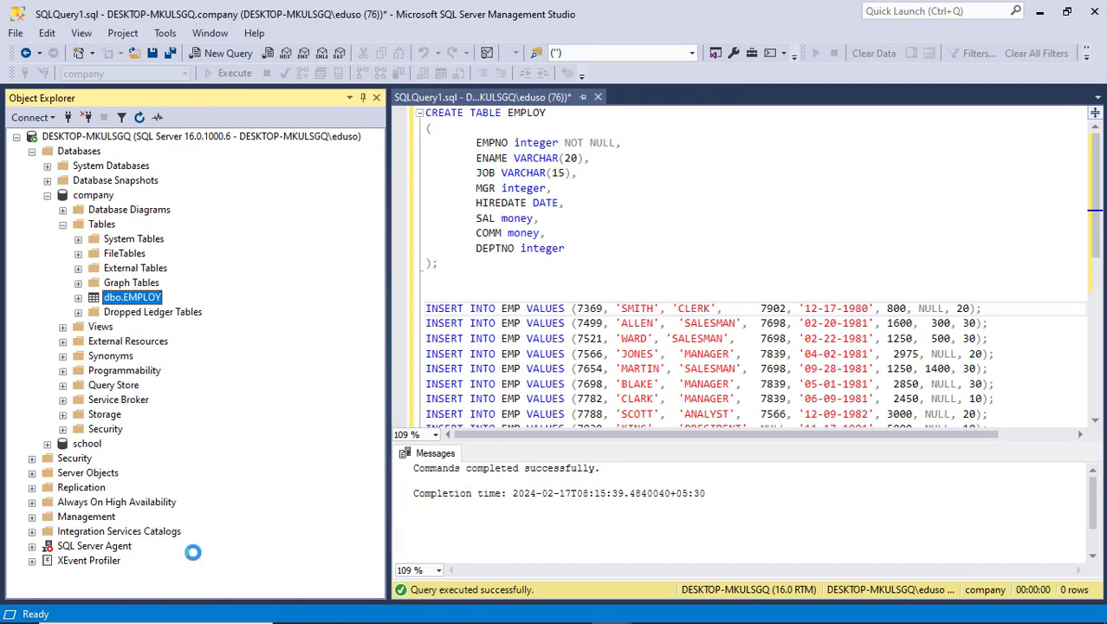
left_click(730, 560)
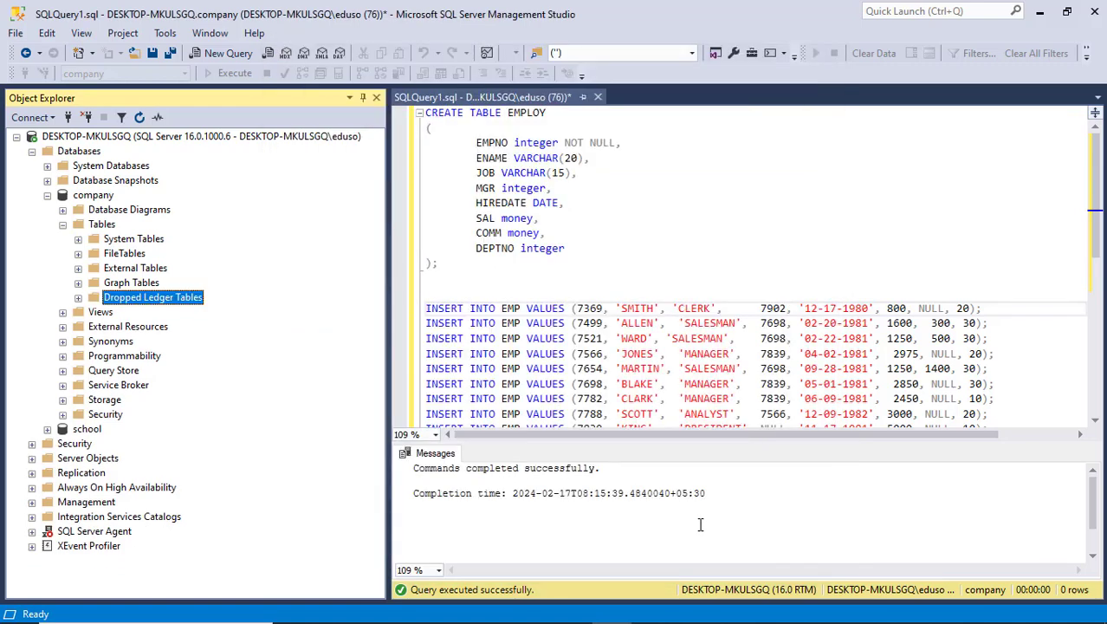
- Change the table name in the CREATE TABLE statement back to EMP and execute the whole script with its INSERT statements
left_click(551, 116)
key("BackSpace")
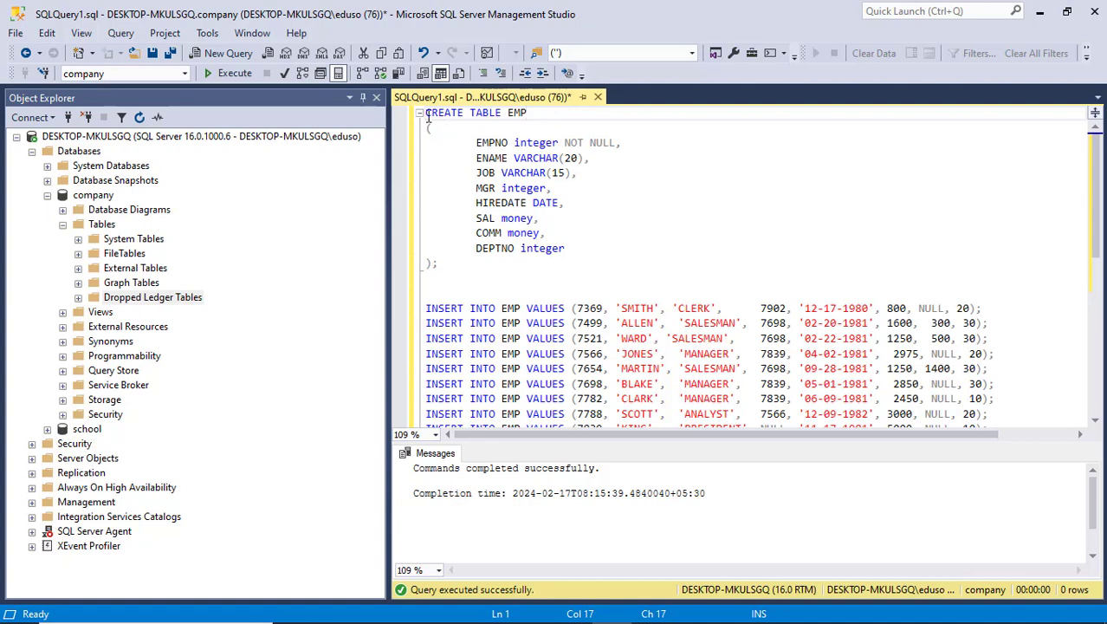
left_click_drag(427, 118, 990, 396)
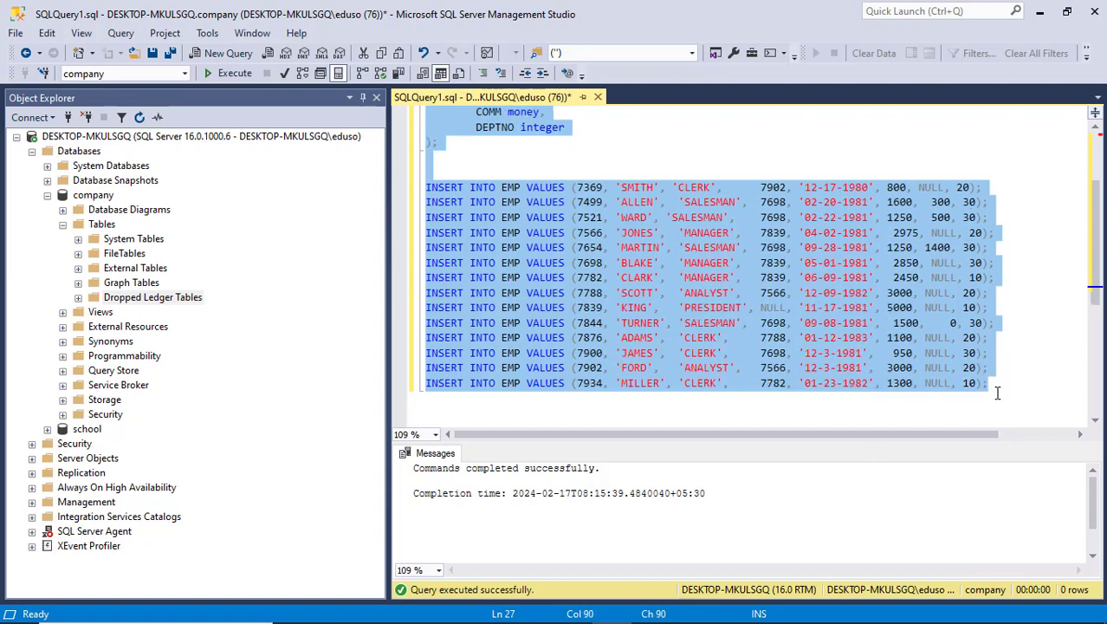
key("F5")
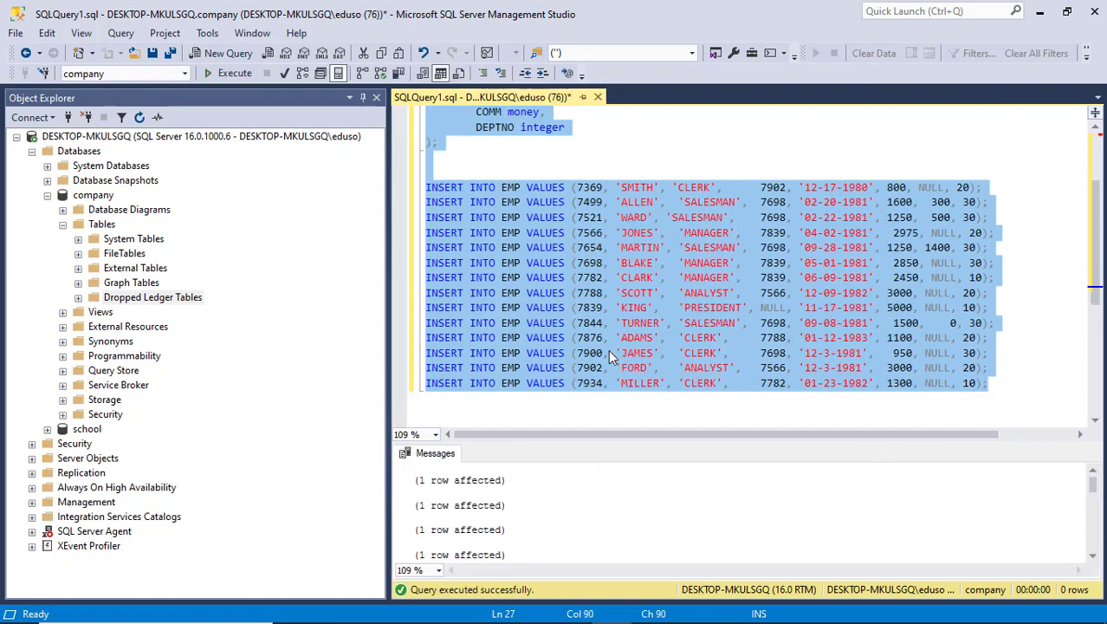
- Refresh the Tables folder and select the top 1000 rows of the dbo.EMP table
right_click(98, 227)
left_click(158, 326)
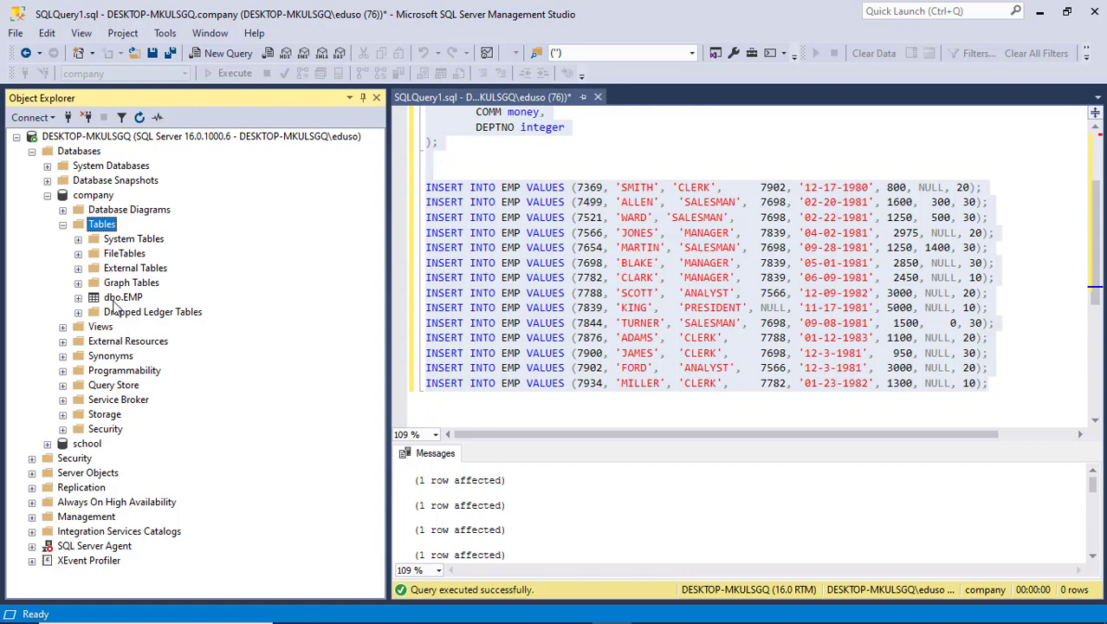
right_click(117, 299)
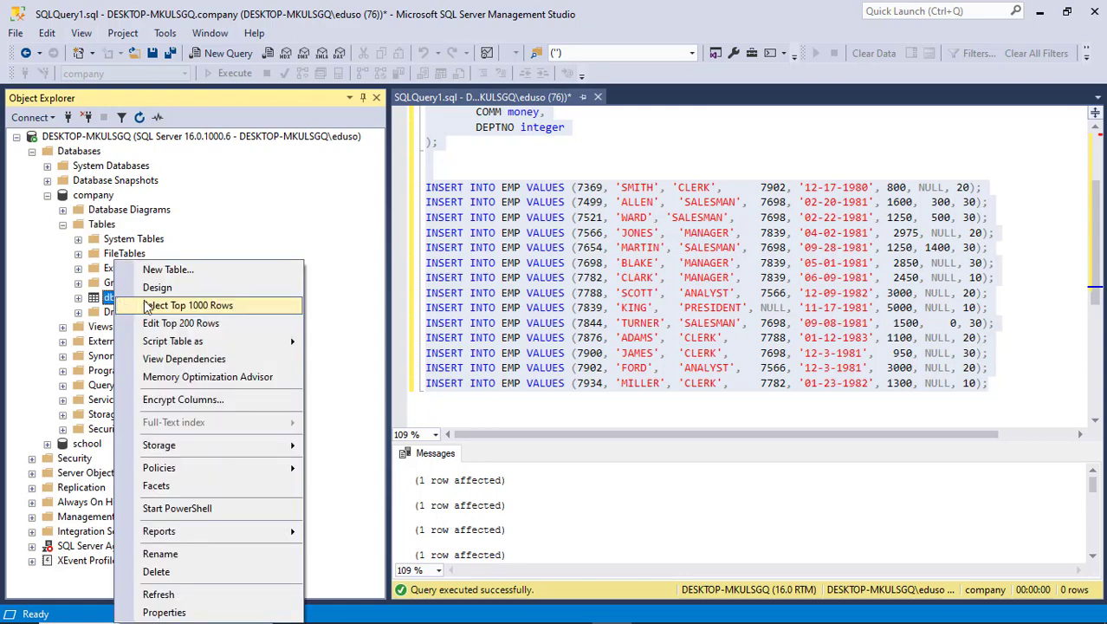
left_click(182, 309)
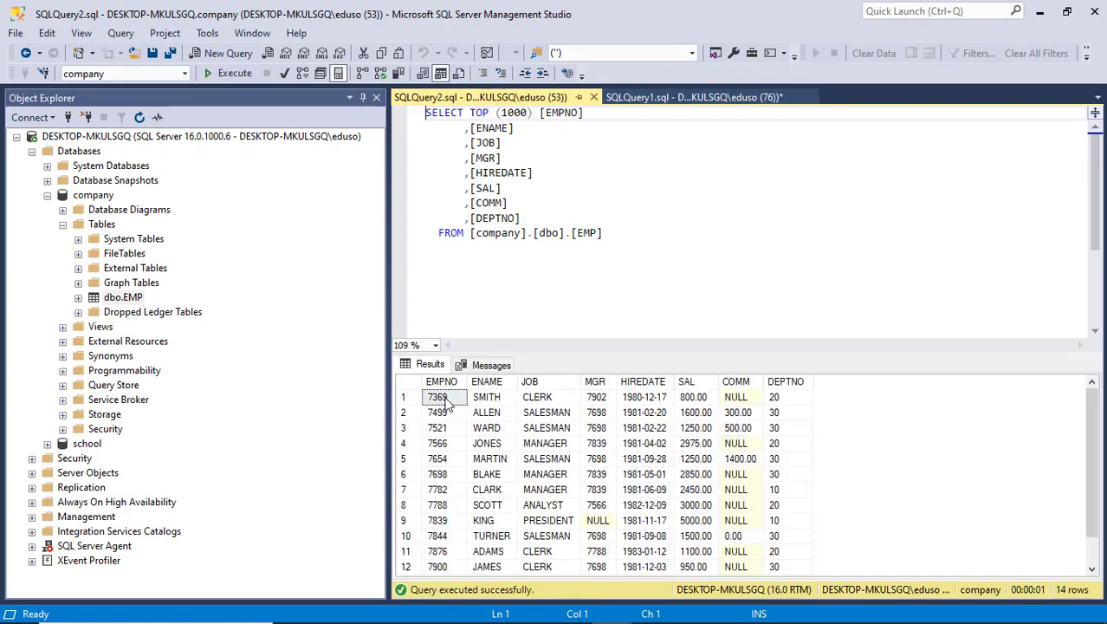
- Examine the department numbers in the DEPTNO column of the EMP query results
left_click(776, 402)
left_click(778, 414)
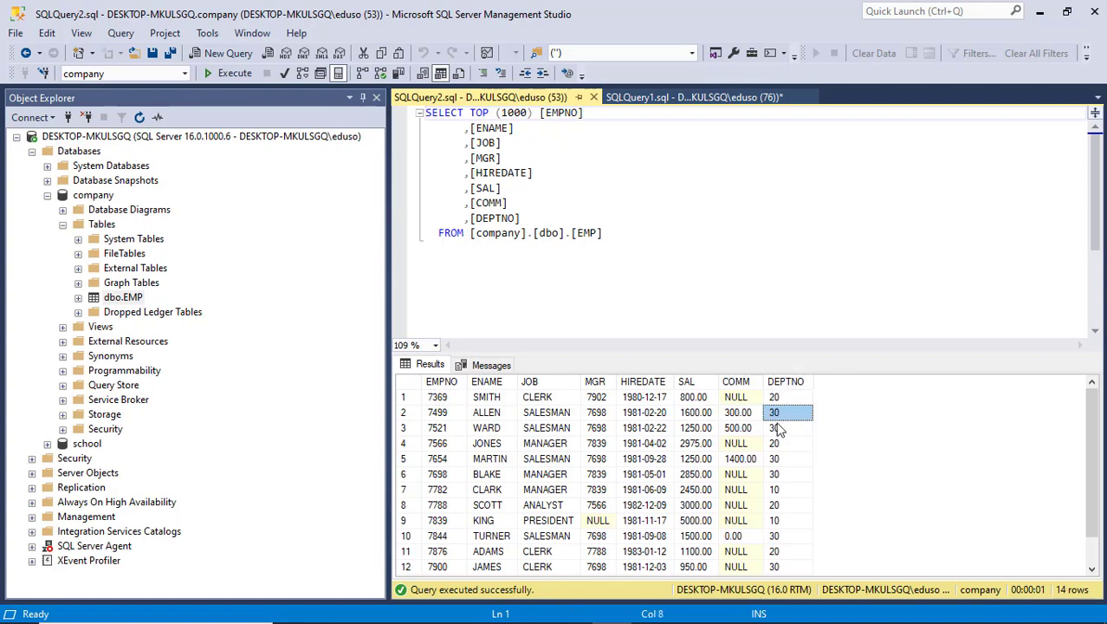
left_click(775, 490)
left_click(776, 519)
left_click(777, 552)
left_click(778, 564)
left_click(778, 535)
left_click(777, 490)
left_click_drag(777, 473, 778, 458)
left_click(777, 443)
left_click(777, 413)
left_click(776, 399)
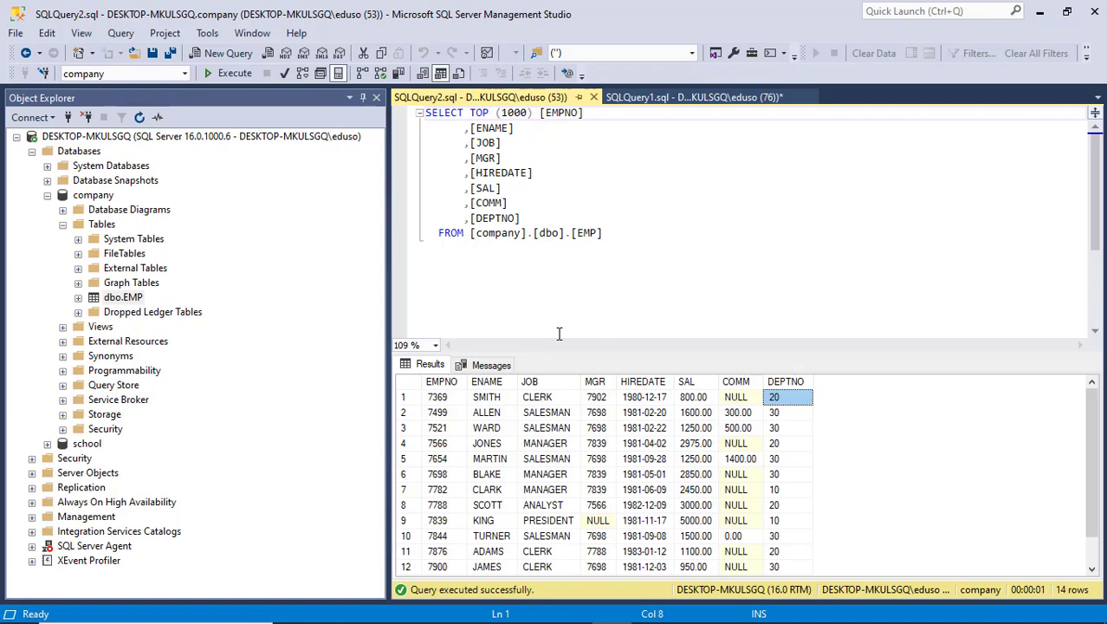
- Open Excel and create a blank workbook
key("super")
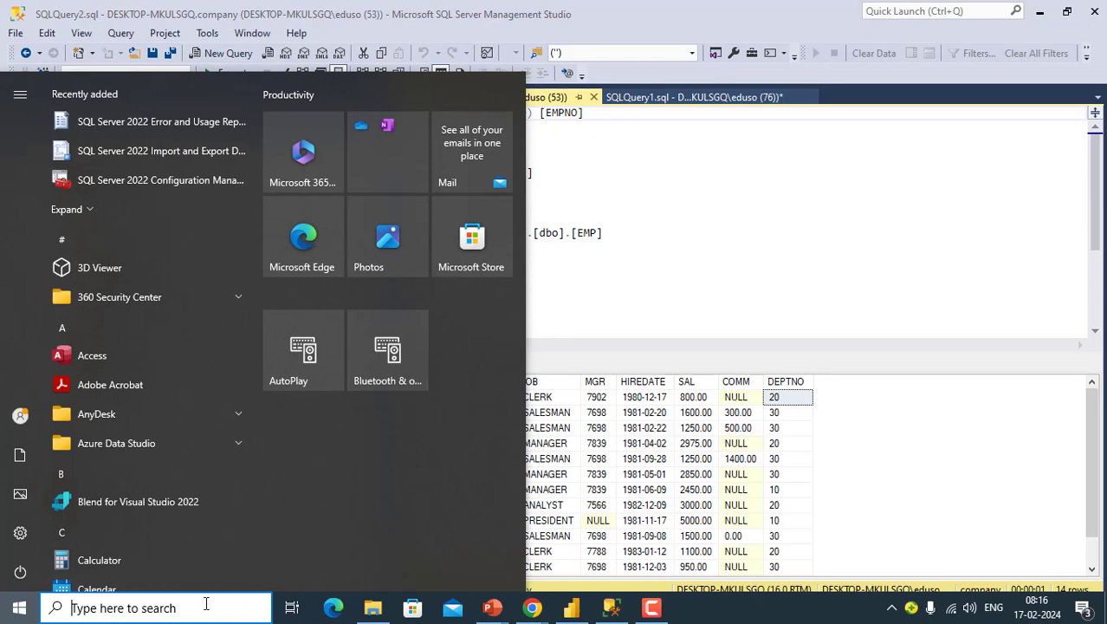
type("ex")
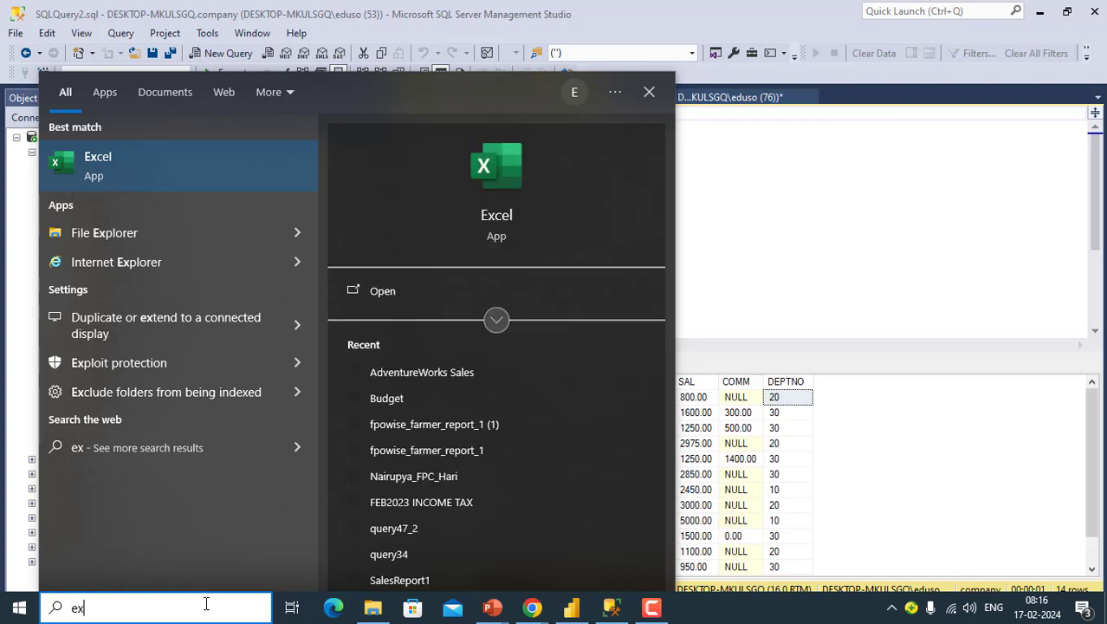
left_click(111, 169)
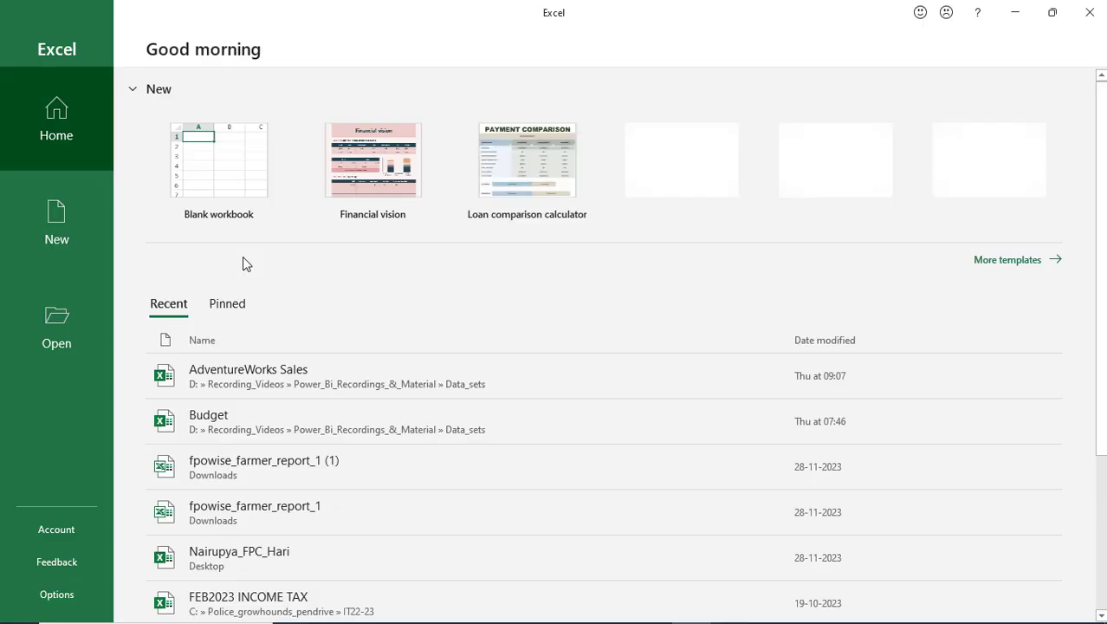
left_click(235, 196)
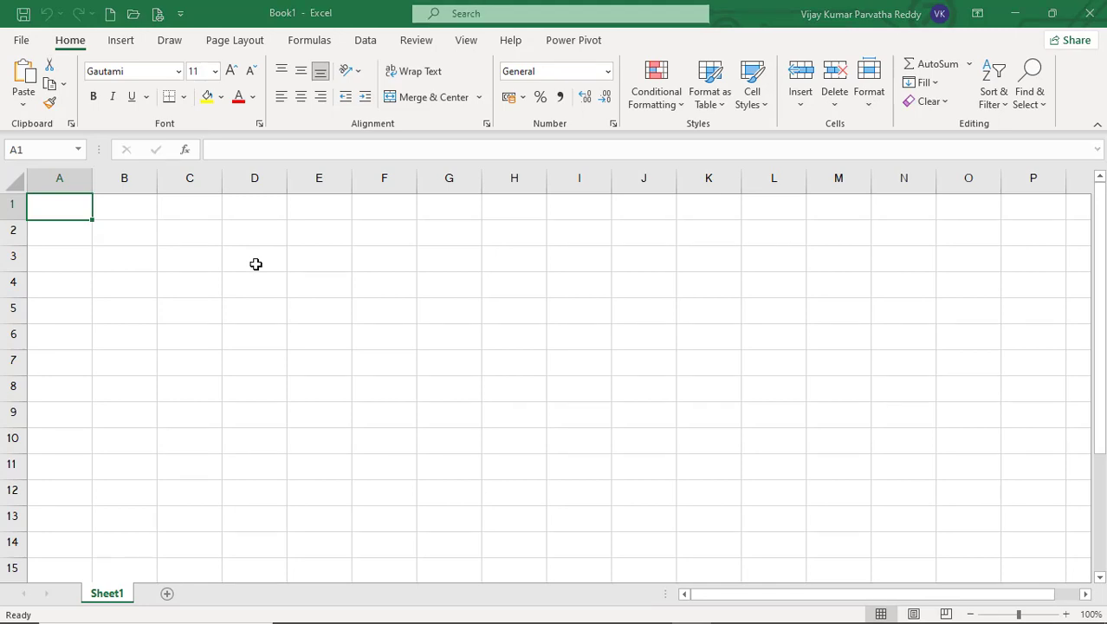
- Save the new workbook as dept in the OneDrive Documents folder
key("ctrl+s")
type("dept")
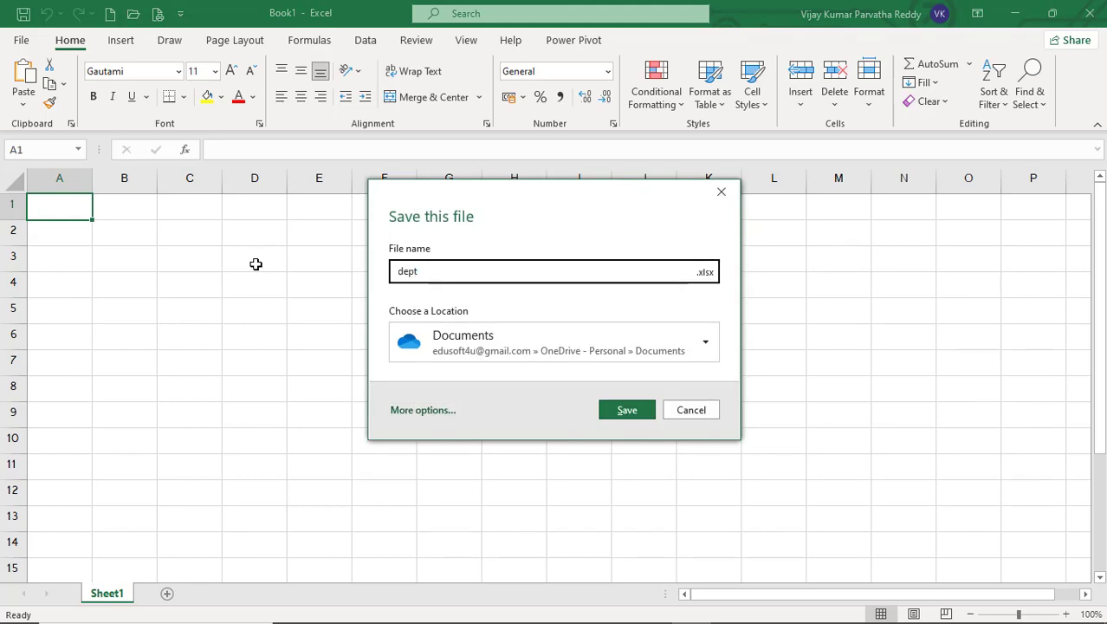
key("Return")
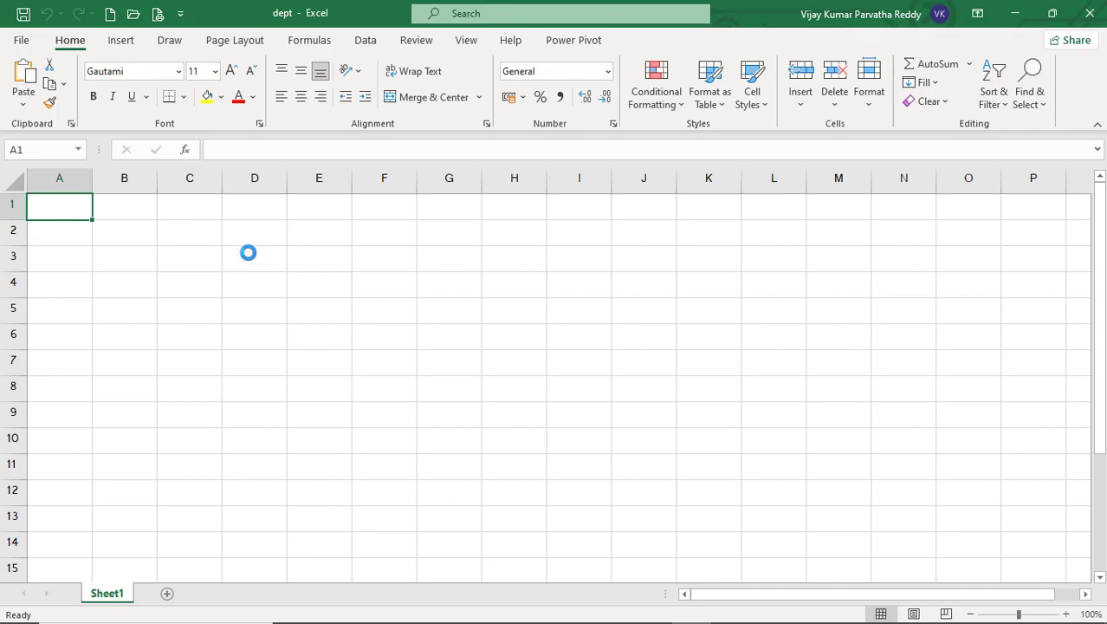
- Enter the column headers dno, dname and loc in cells A1 to C1, ending at cell A2
type("dno")
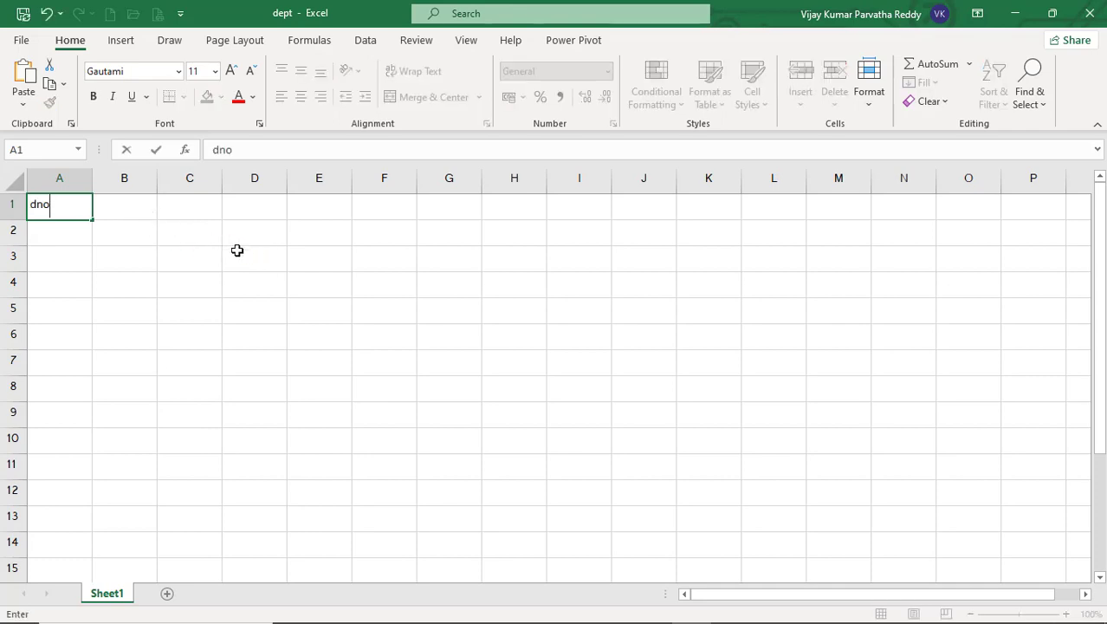
key("Tab")
type("dnam")
key("Tab")
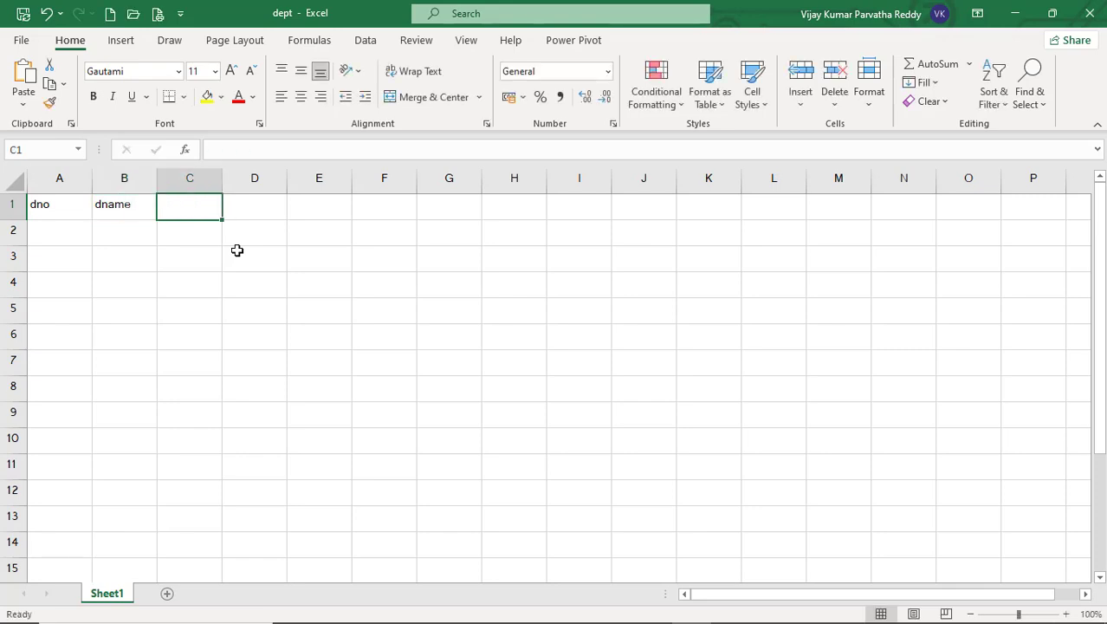
type("loc")
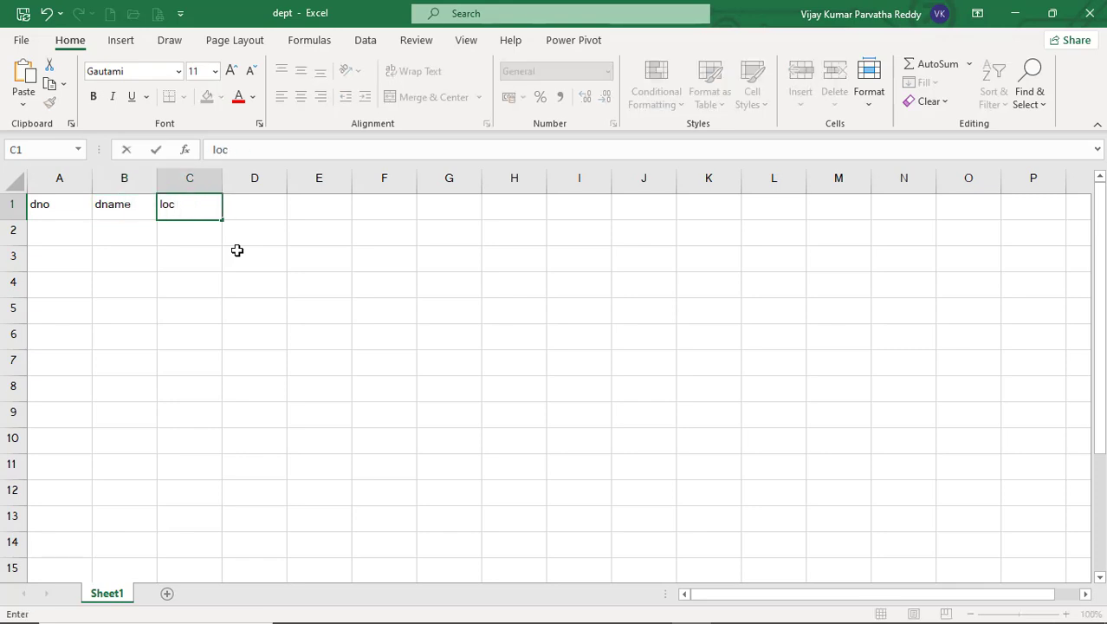
key("Down")
key("Left")
key("Left")
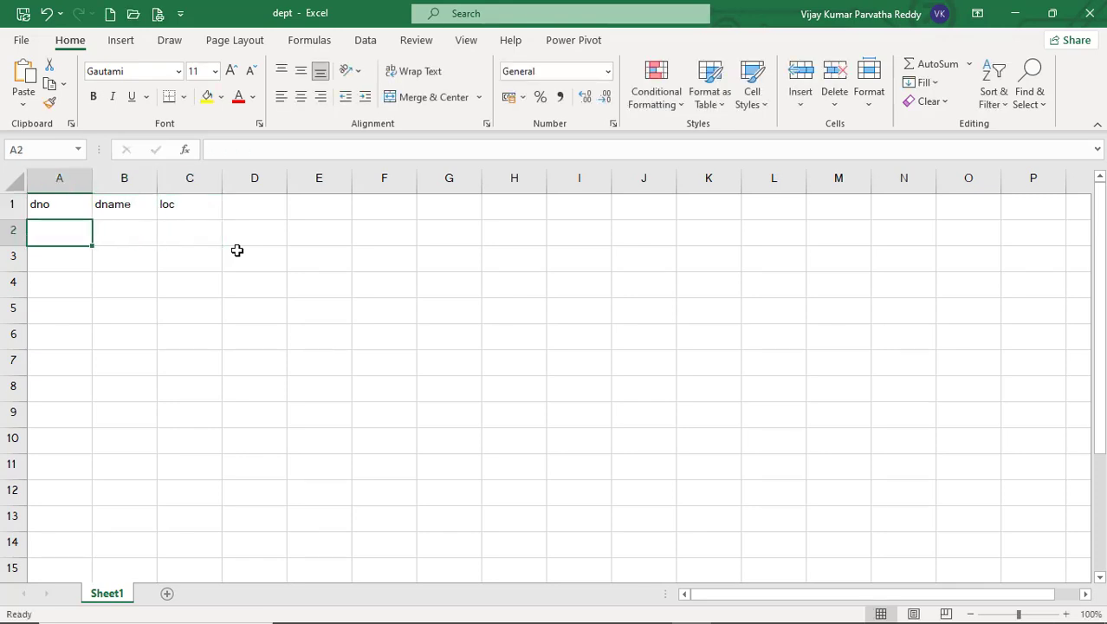
- Enter the department numbers 10, 20 and 30 in cells A2 to A4
type("10")
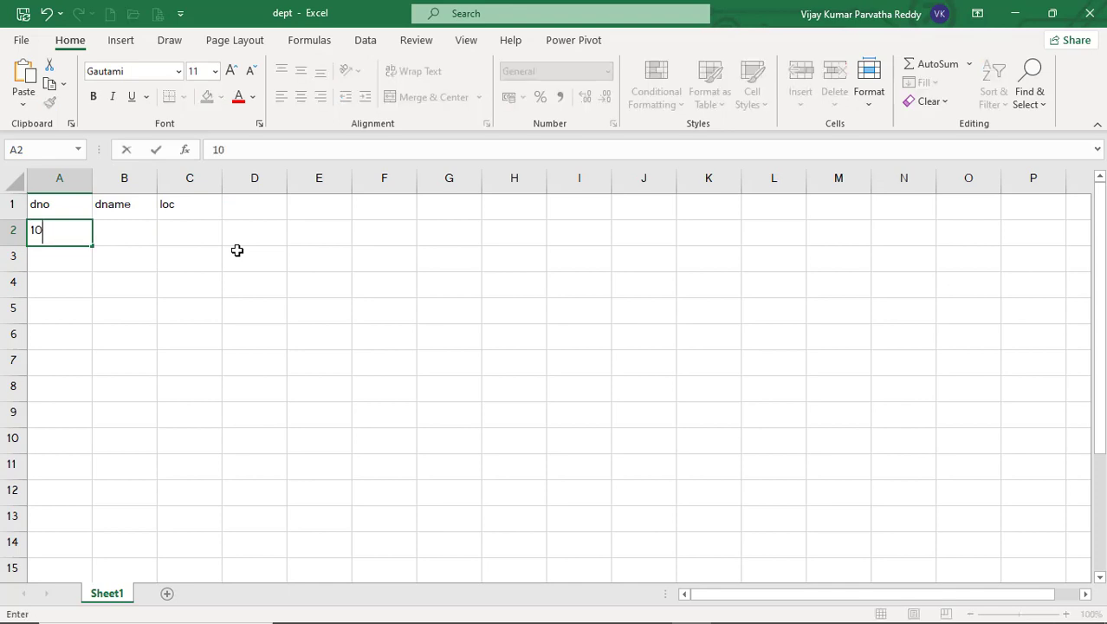
key("Return")
type("20")
key("Return")
type("30")
key("Return")
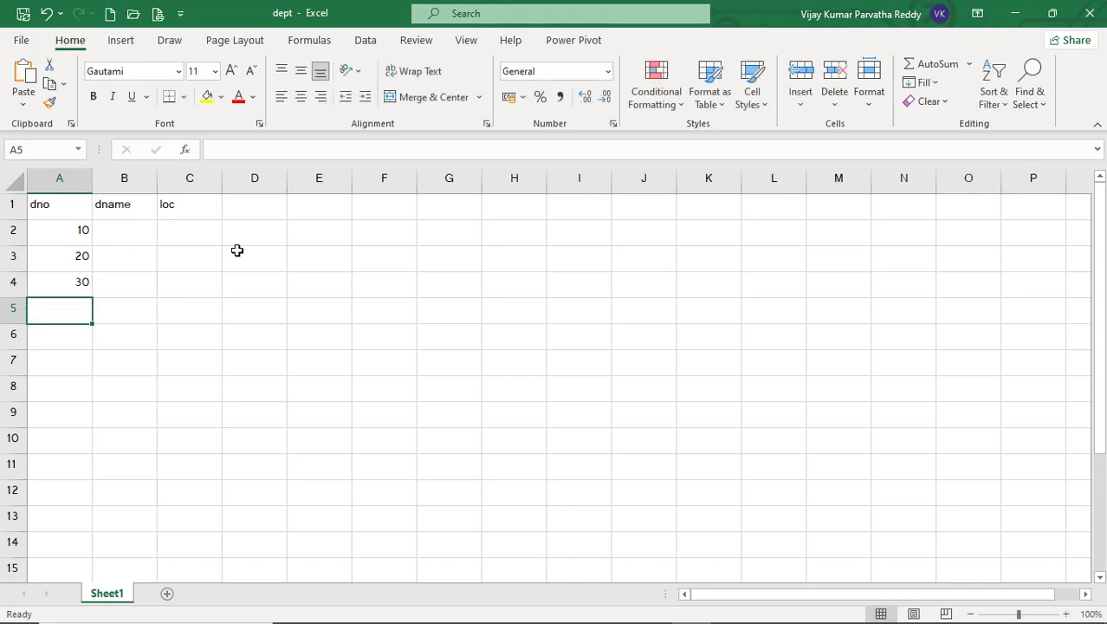
- Enter the department names sales, purchase and marketing in cells B2 to B4
left_click(145, 237)
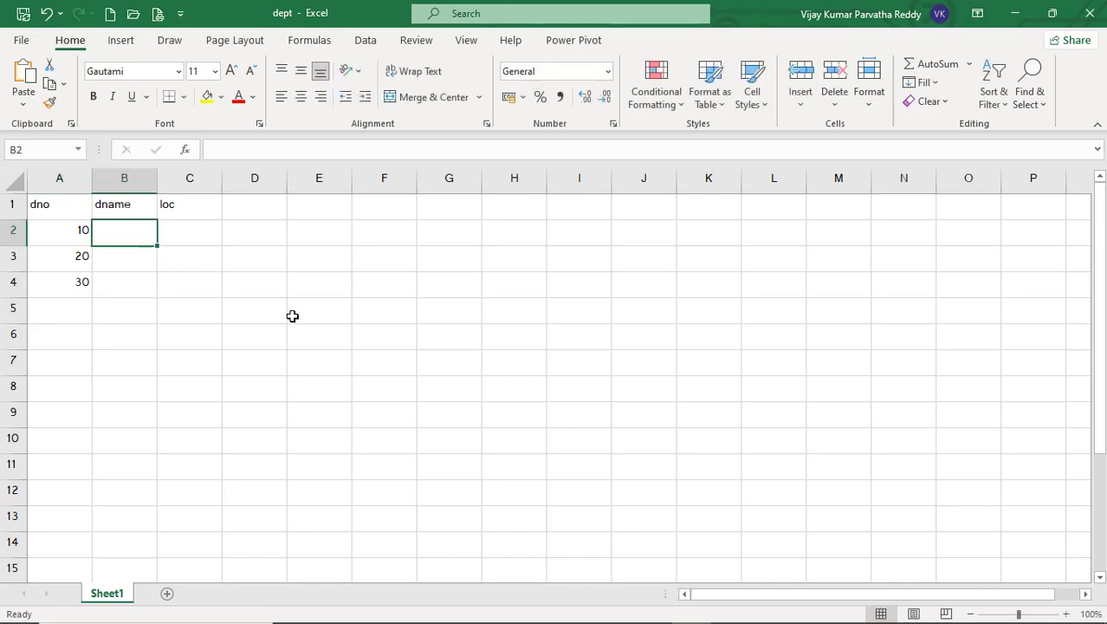
type("sales")
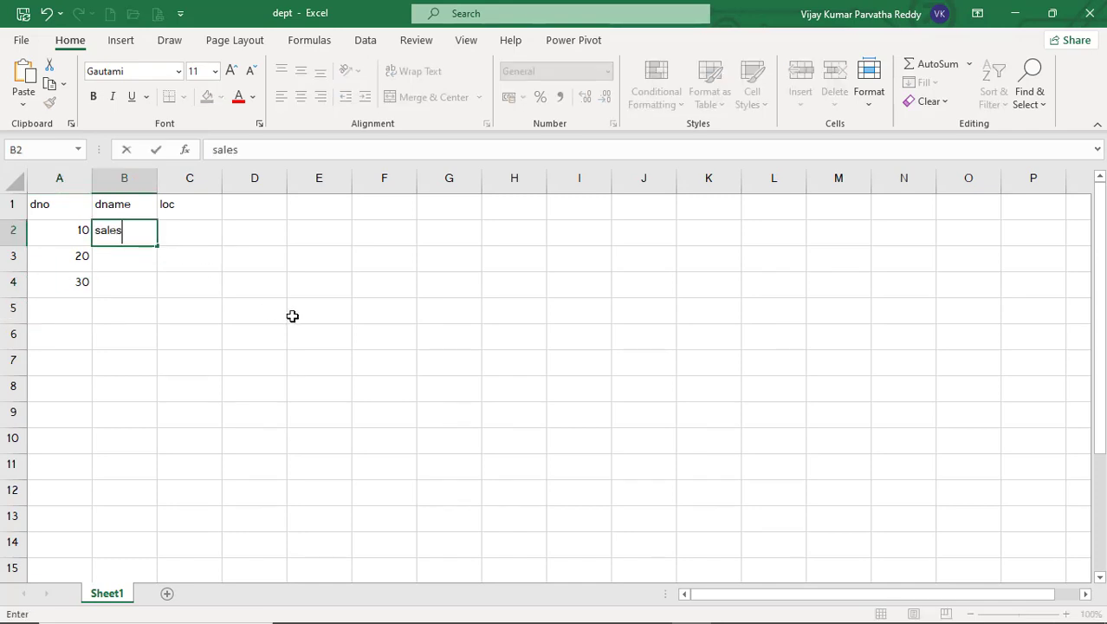
key("Return")
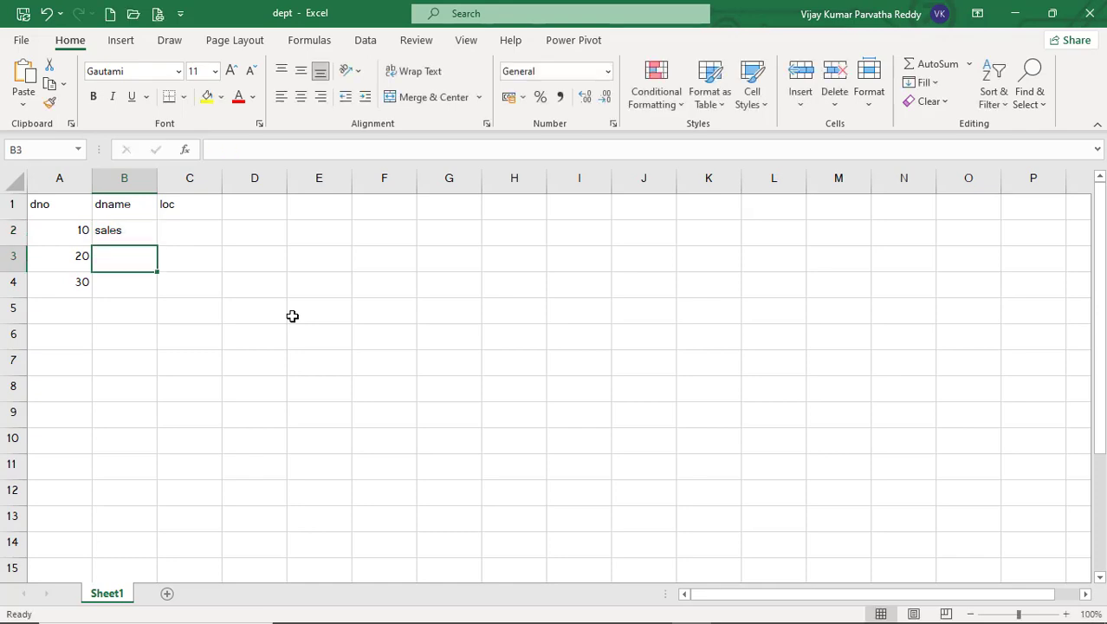
type("pu")
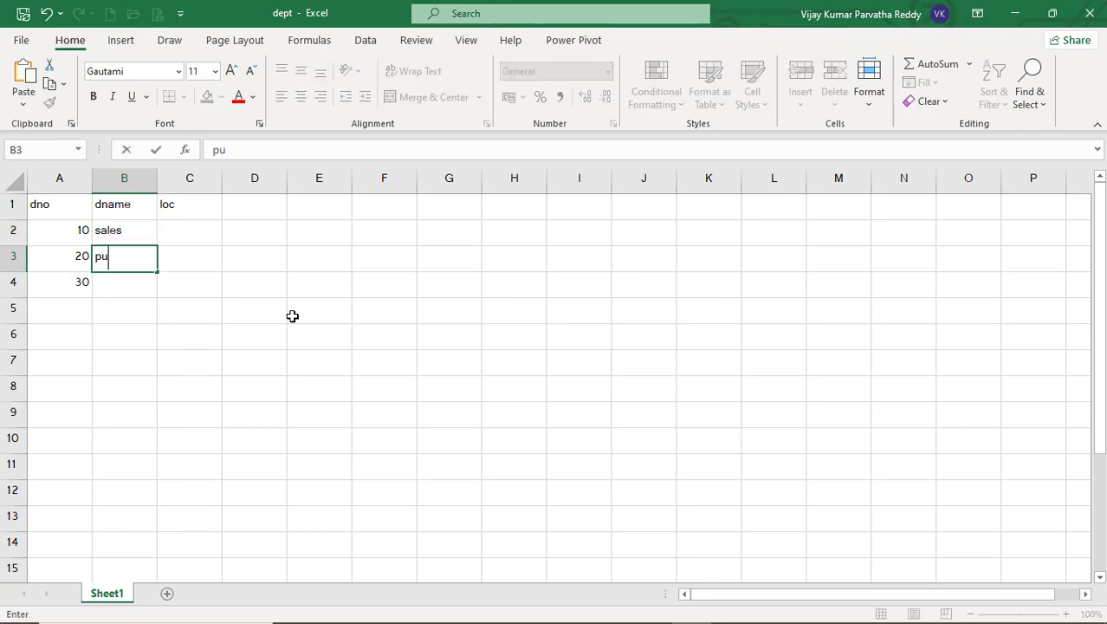
type("rchase")
key("Return")
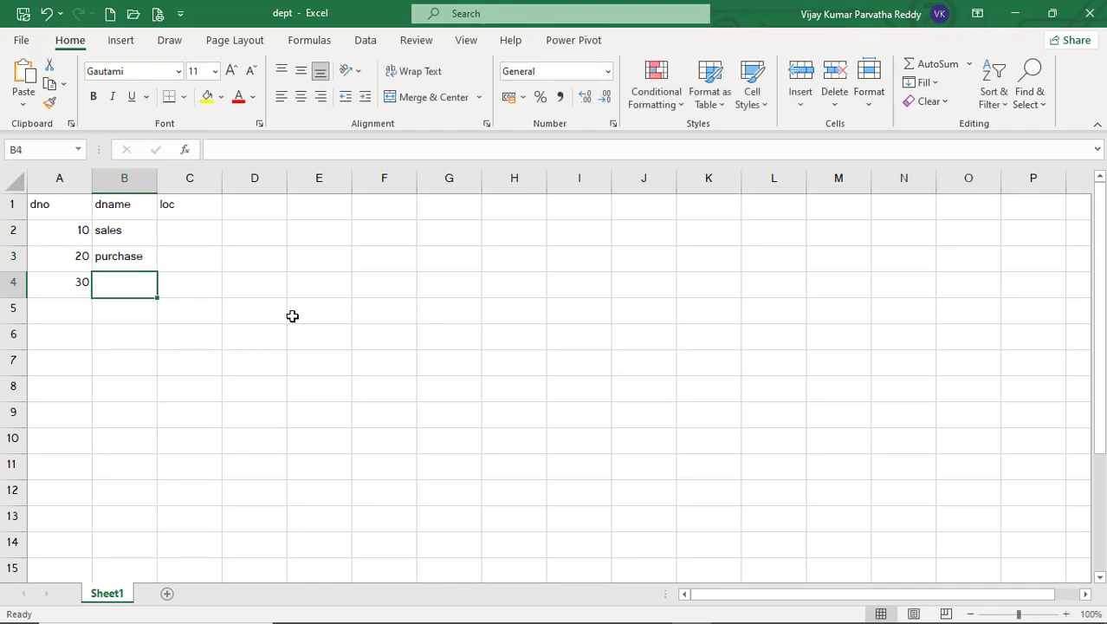
type("mar")
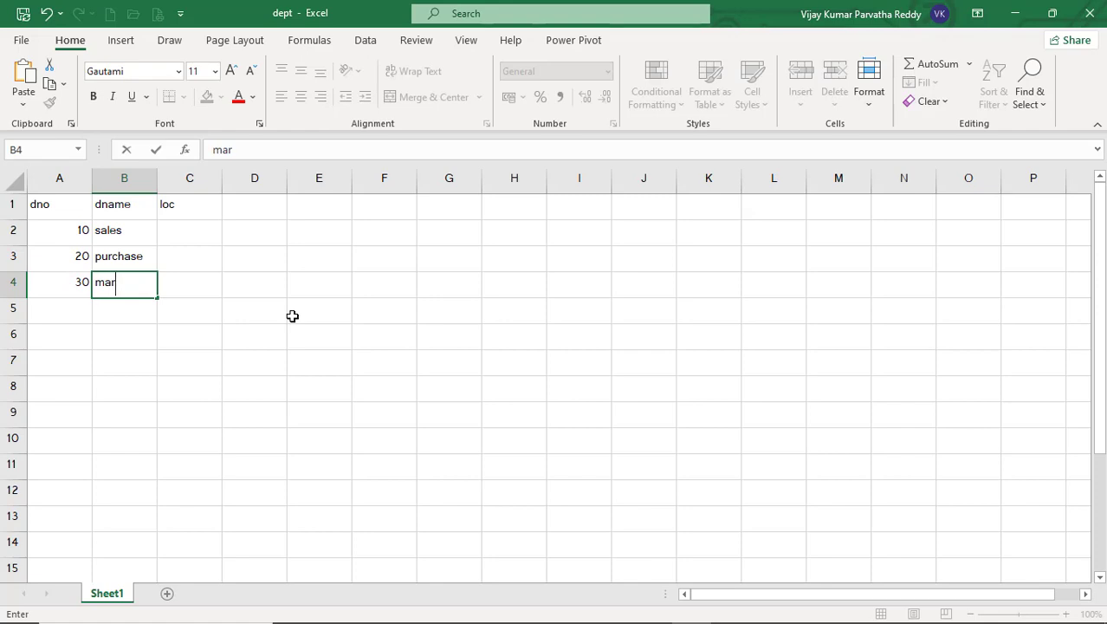
type("keting")
key("Tab")
- Enter the locations hyd, chennai and bengalore in cells C2 to C4 and close the dept workbook
key("Up")
key("Up")
key("Up")
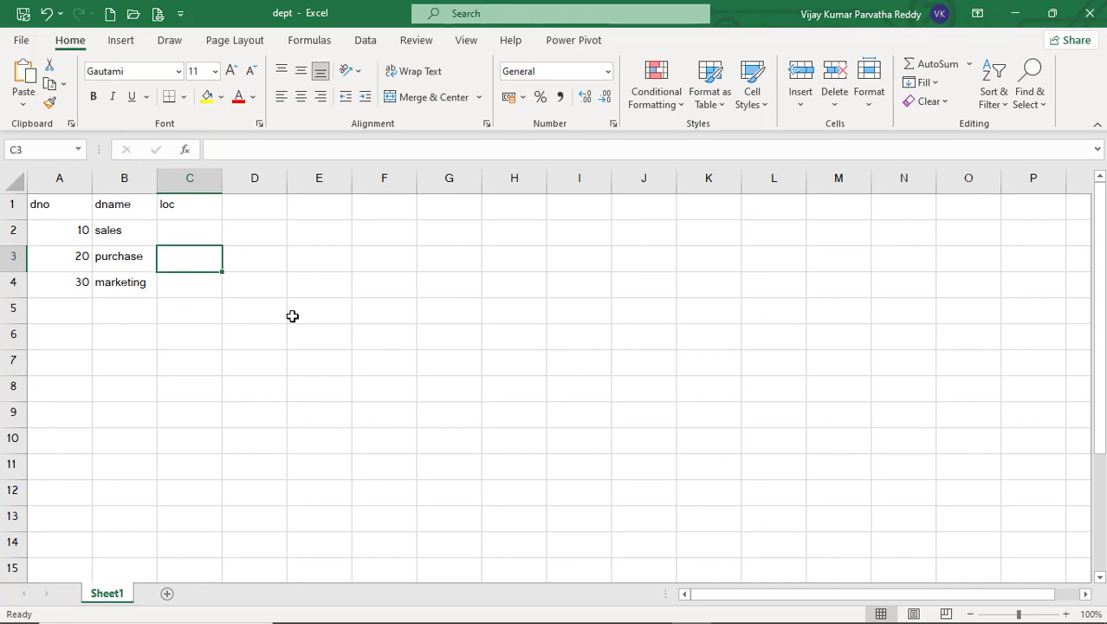
key("Down")
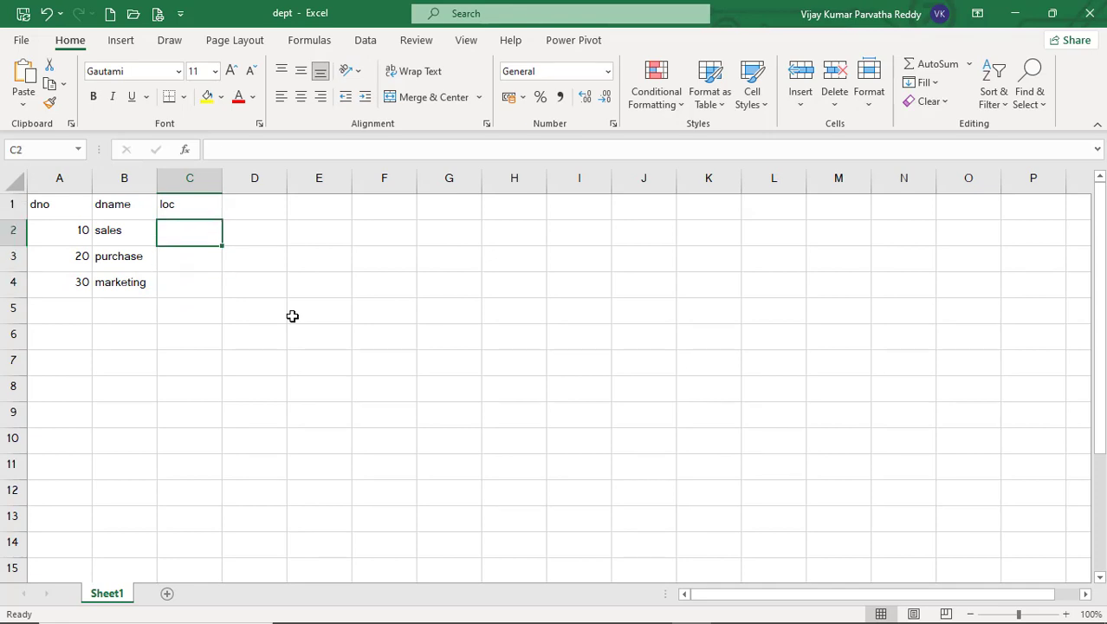
type("hyd")
key("Return")
type("chennai")
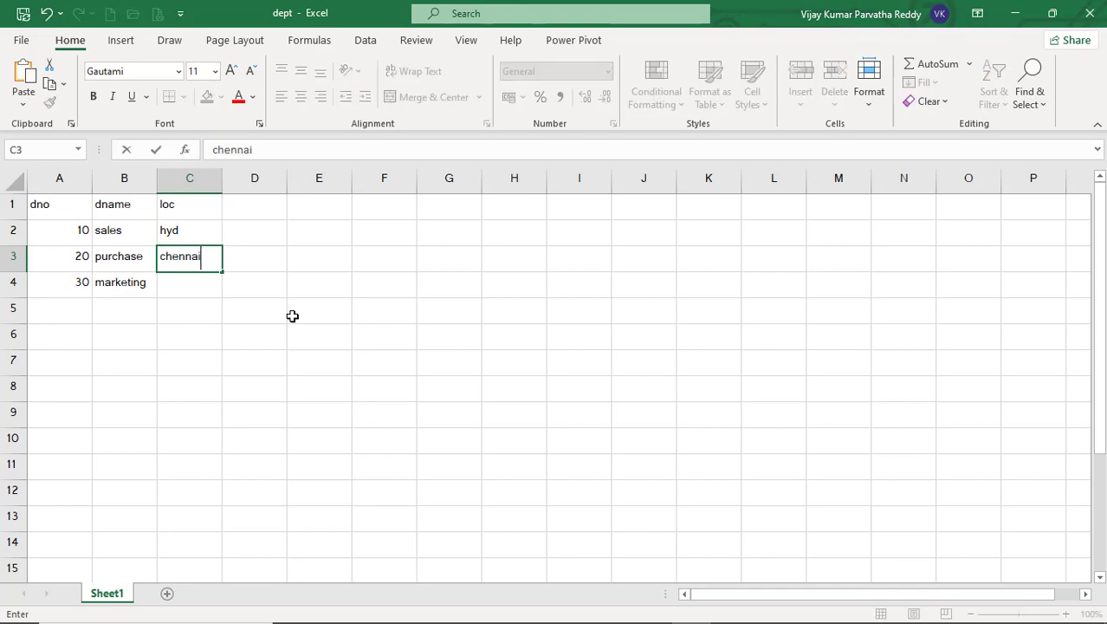
key("Return")
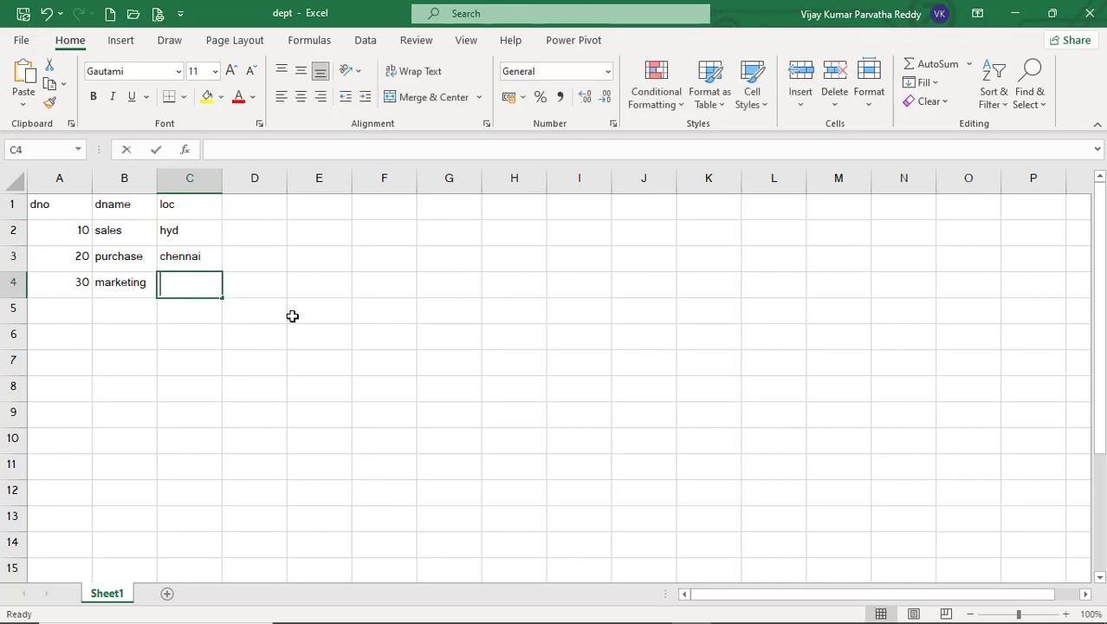
type("bengalore")
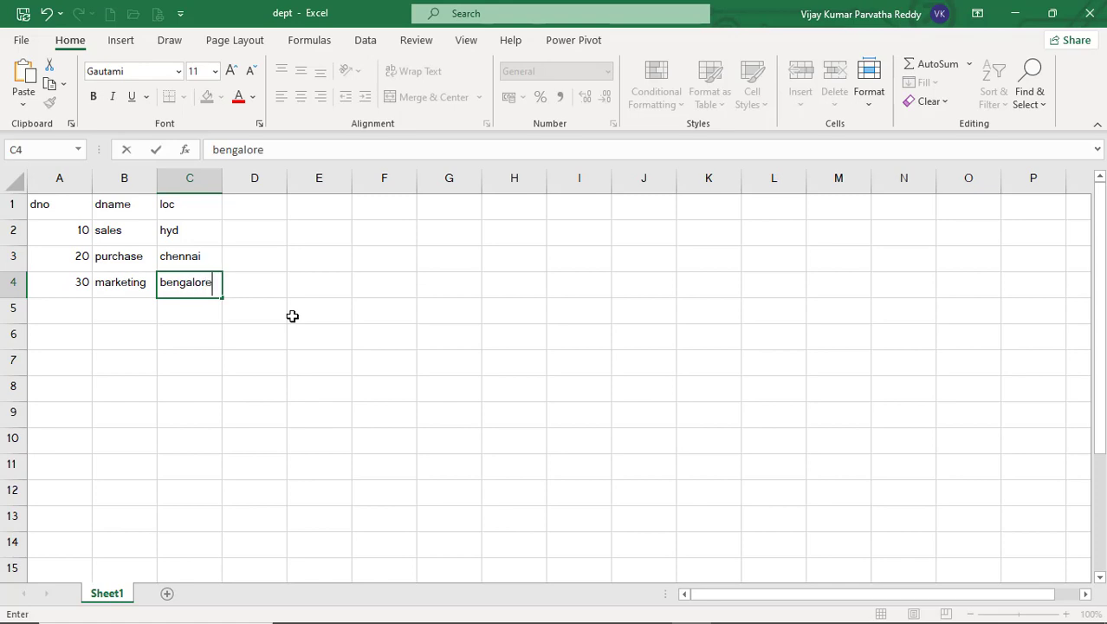
key("Return")
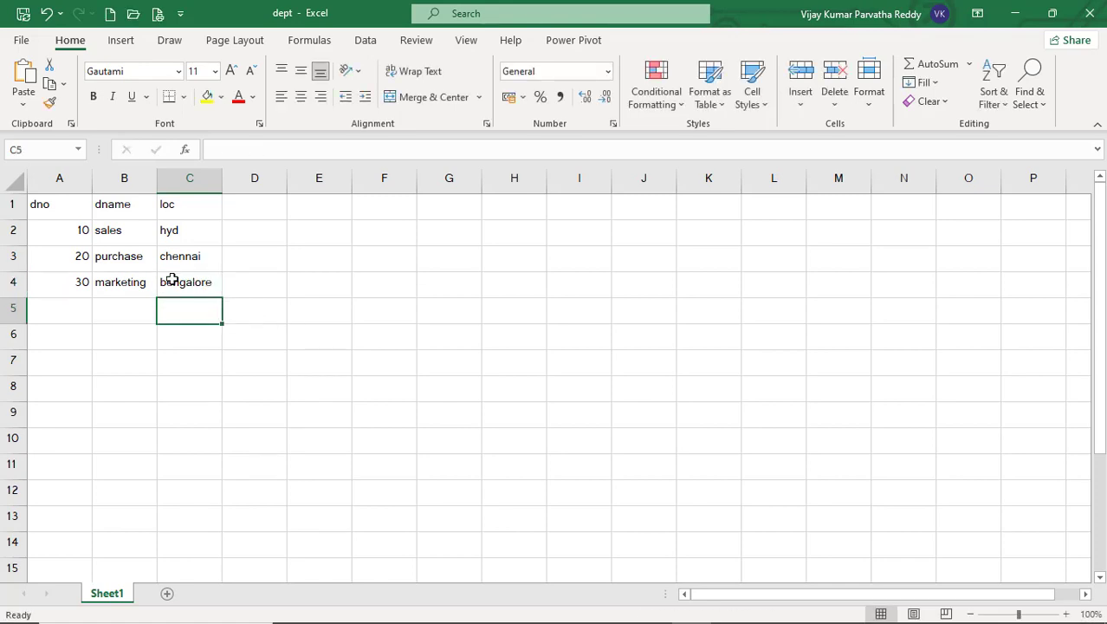
left_click(86, 284)
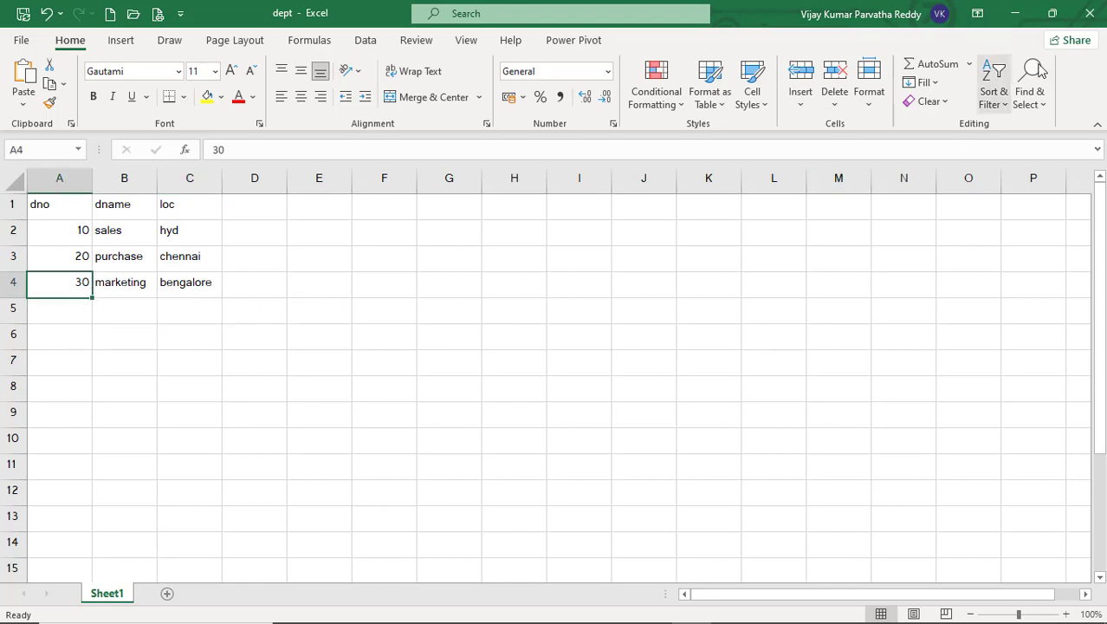
left_click(1090, 15)
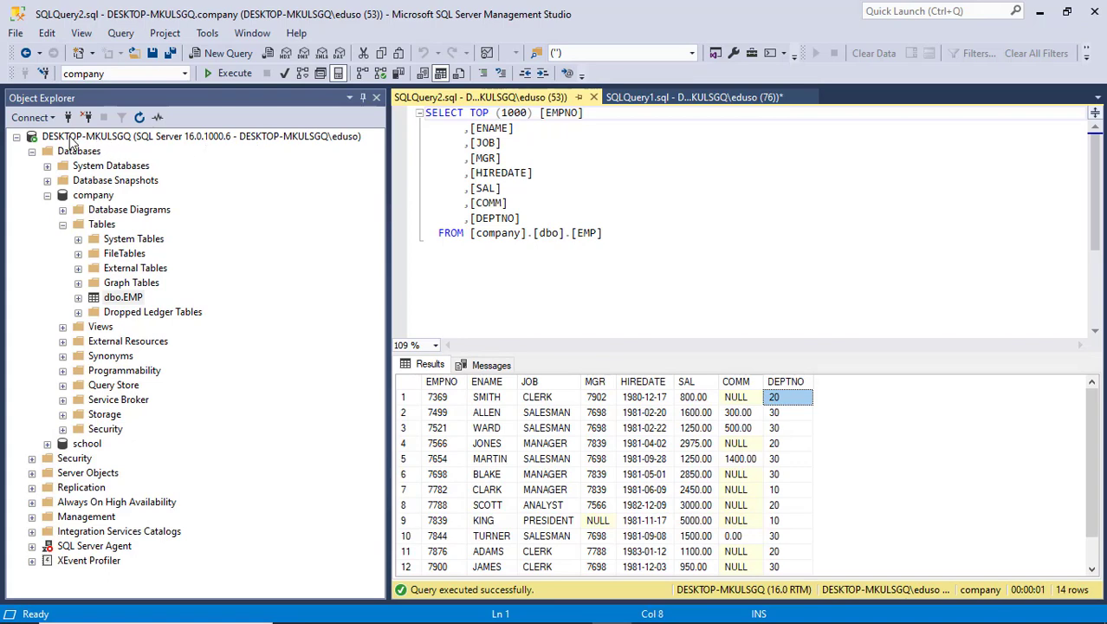
- Check the server name in the Database Engine connection dialog and dismiss it without connecting
left_click(33, 117)
left_click(65, 136)
left_click_drag(622, 221, 514, 218)
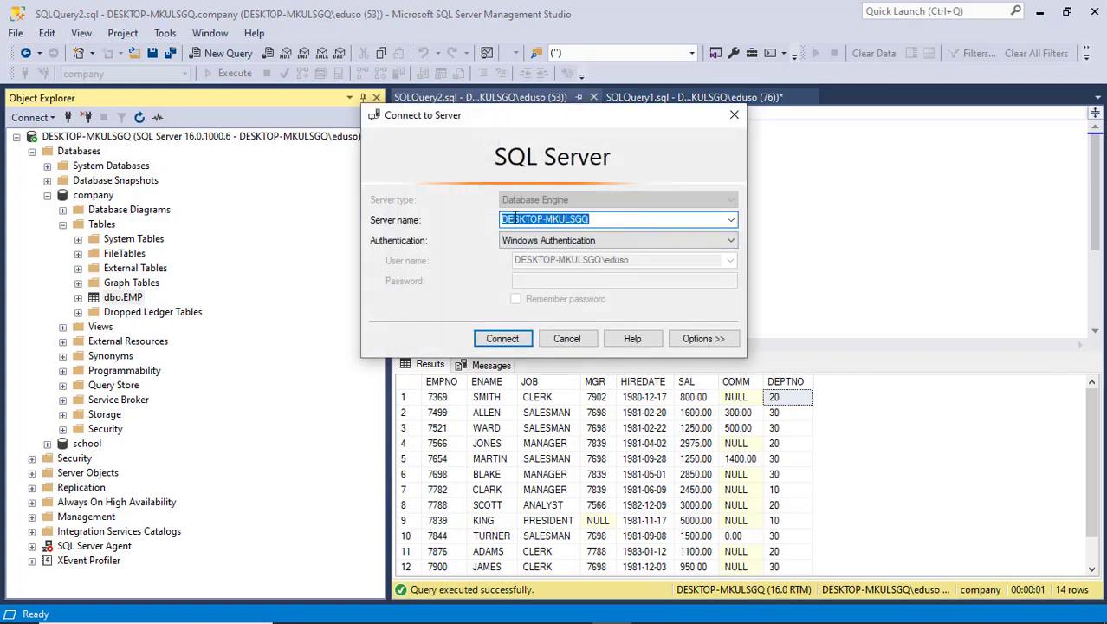
left_click(566, 339)
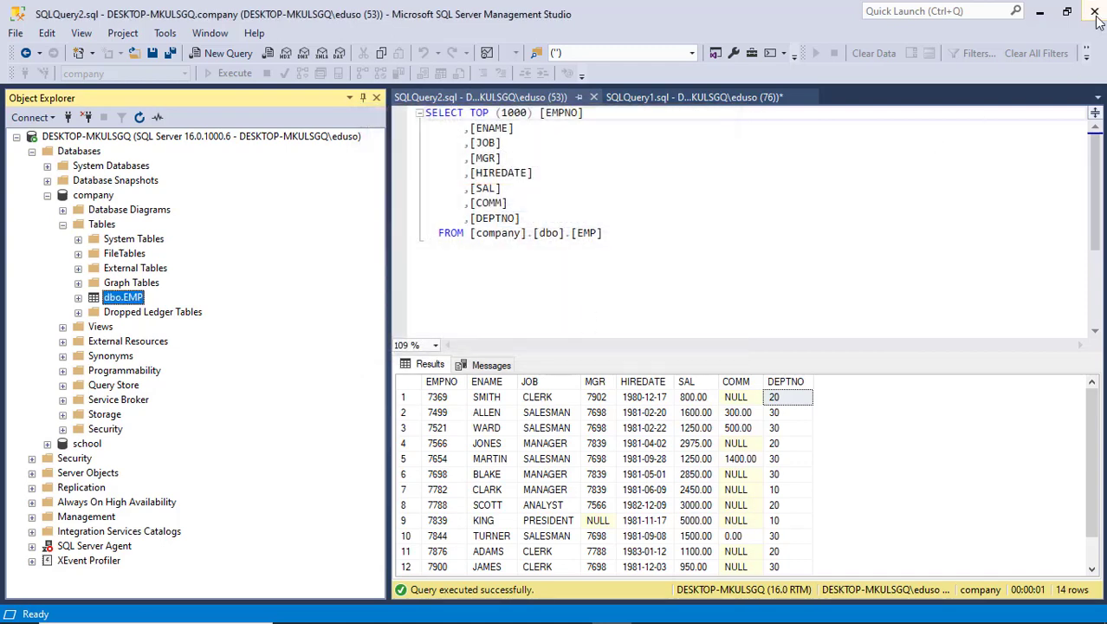
- Close SQL Server Management Studio without saving SQLQuery1.sql, and close the SQL_Server_Recordings folder window
left_click(1095, 20)
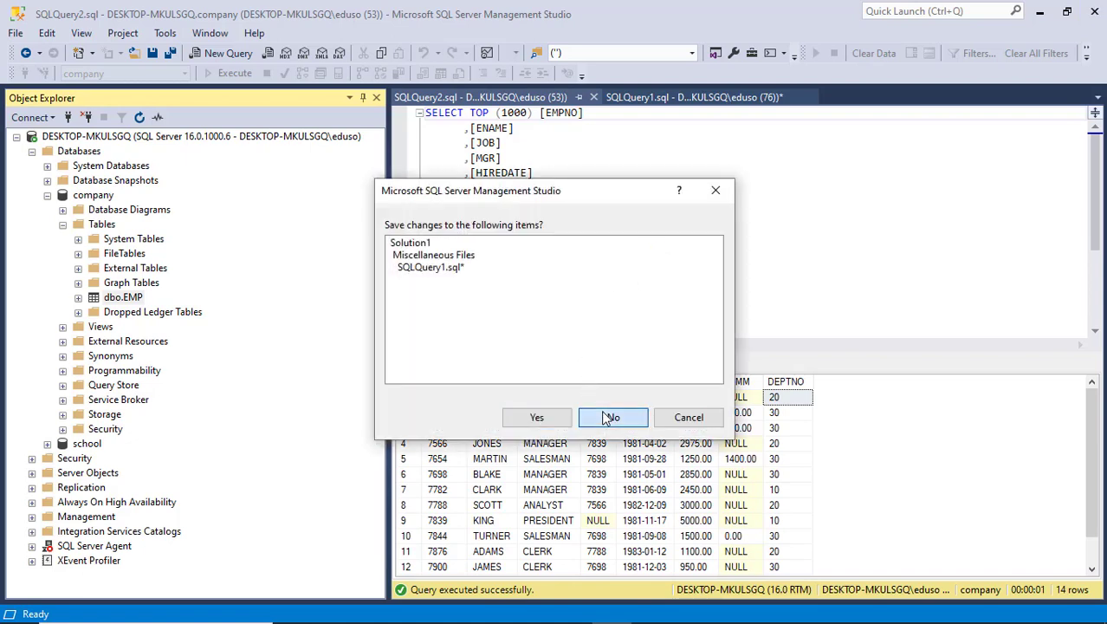
left_click(609, 418)
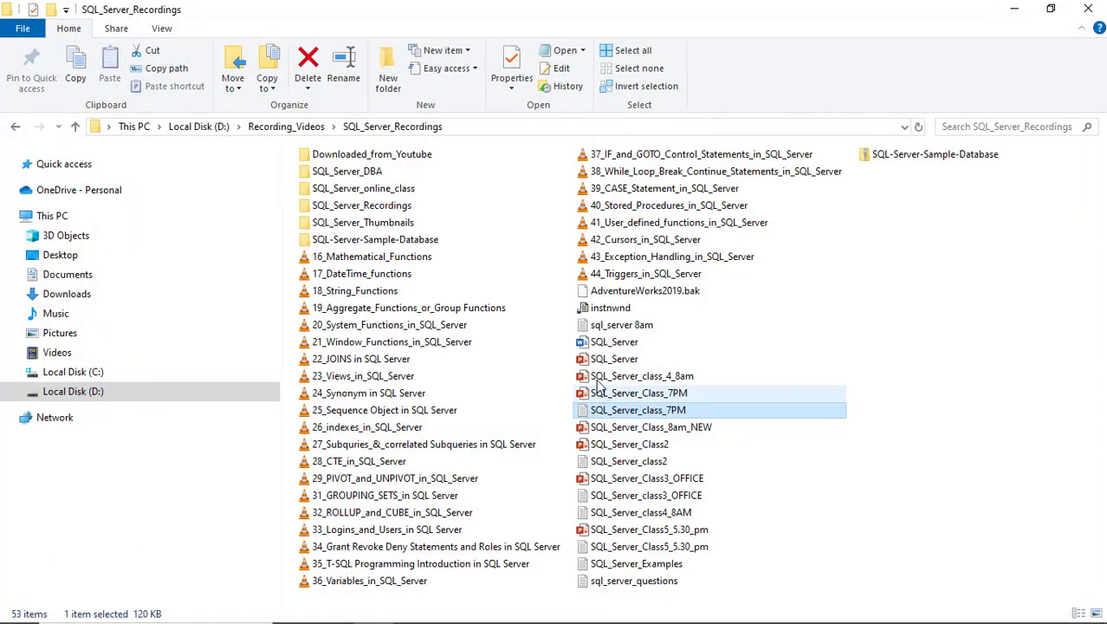
left_click(1085, 11)
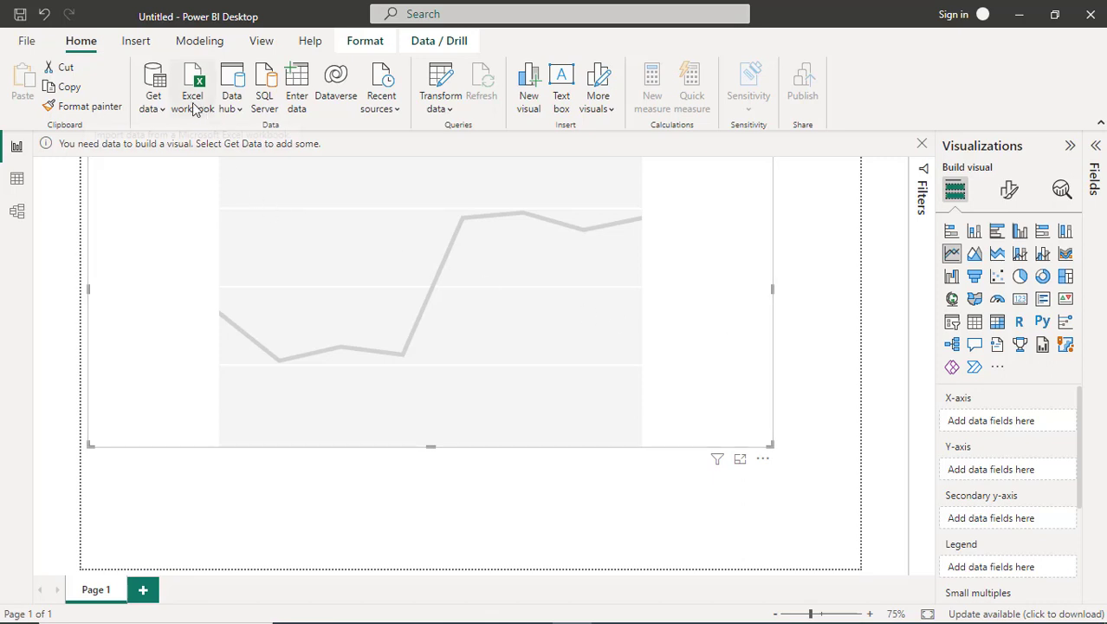
- Start an Excel workbook import in Power BI Desktop and look for the dept file in Documents and its Telugu subfolder
left_click(164, 111)
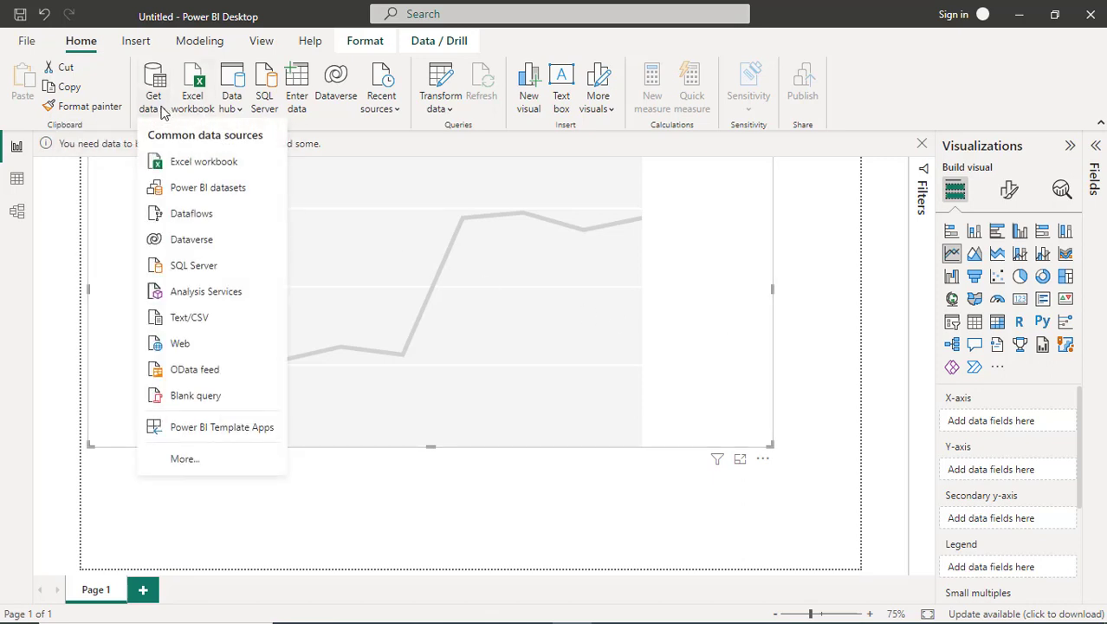
left_click(199, 164)
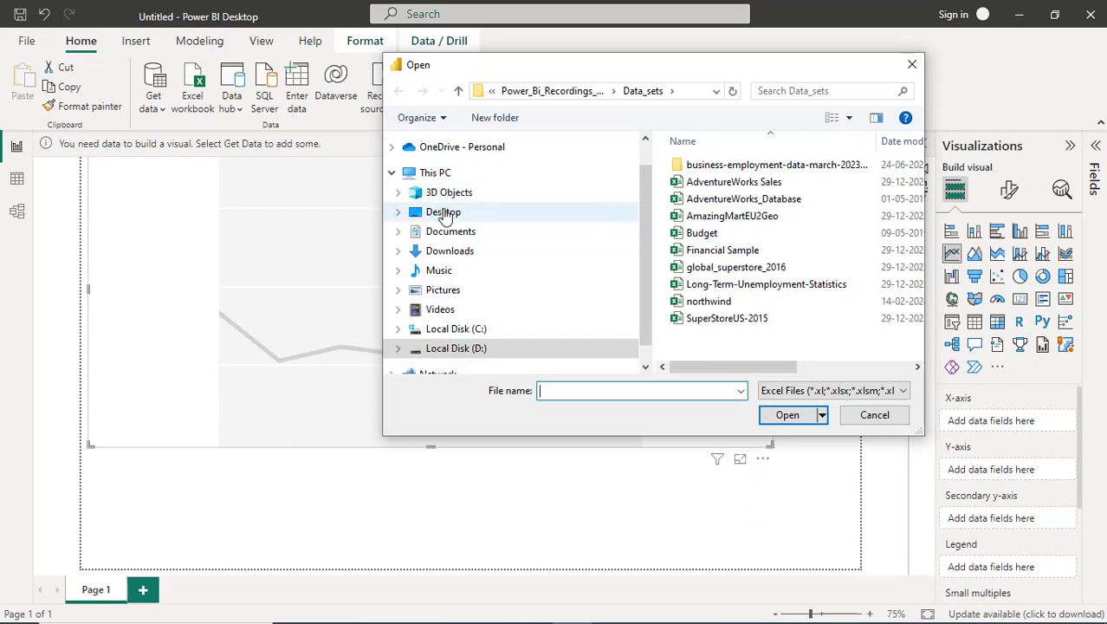
left_click(466, 232)
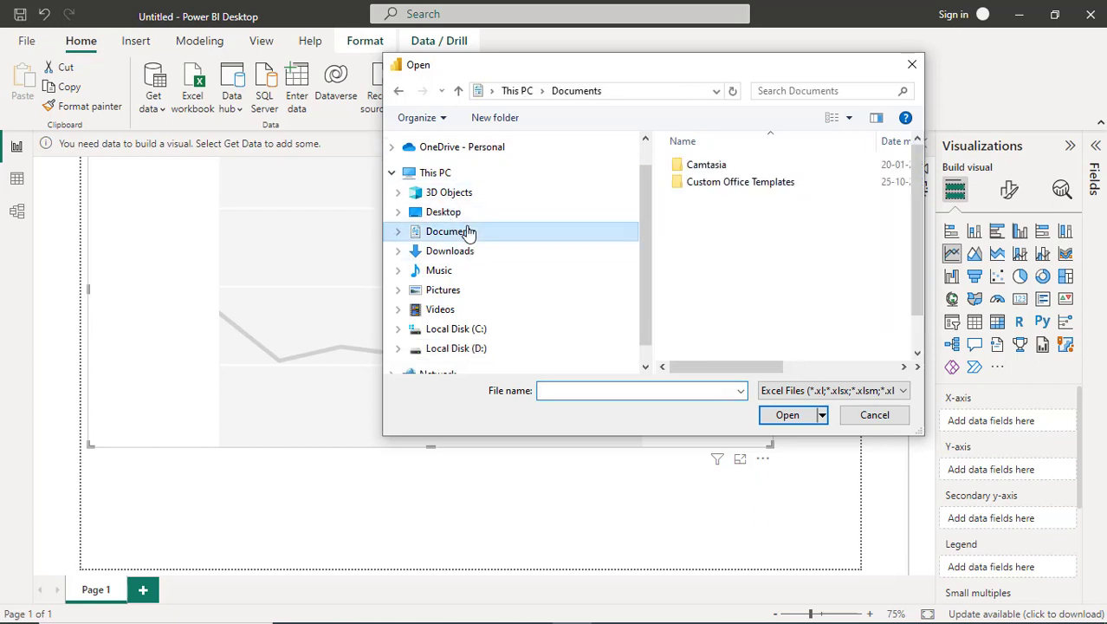
scroll(917, 343, "down", 1)
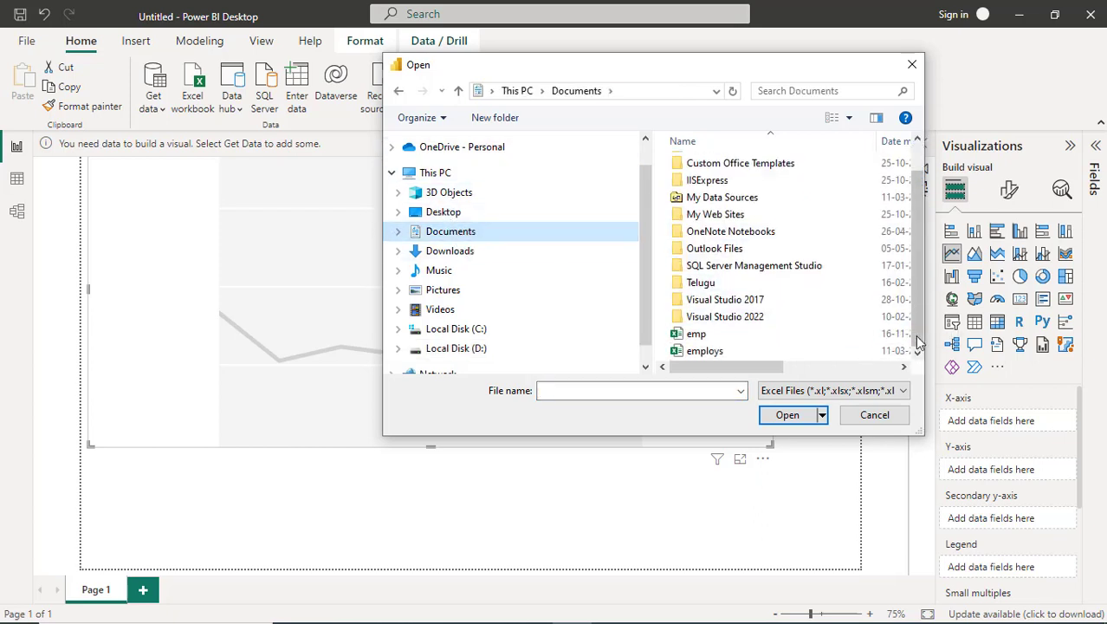
scroll(917, 343, "down", 1)
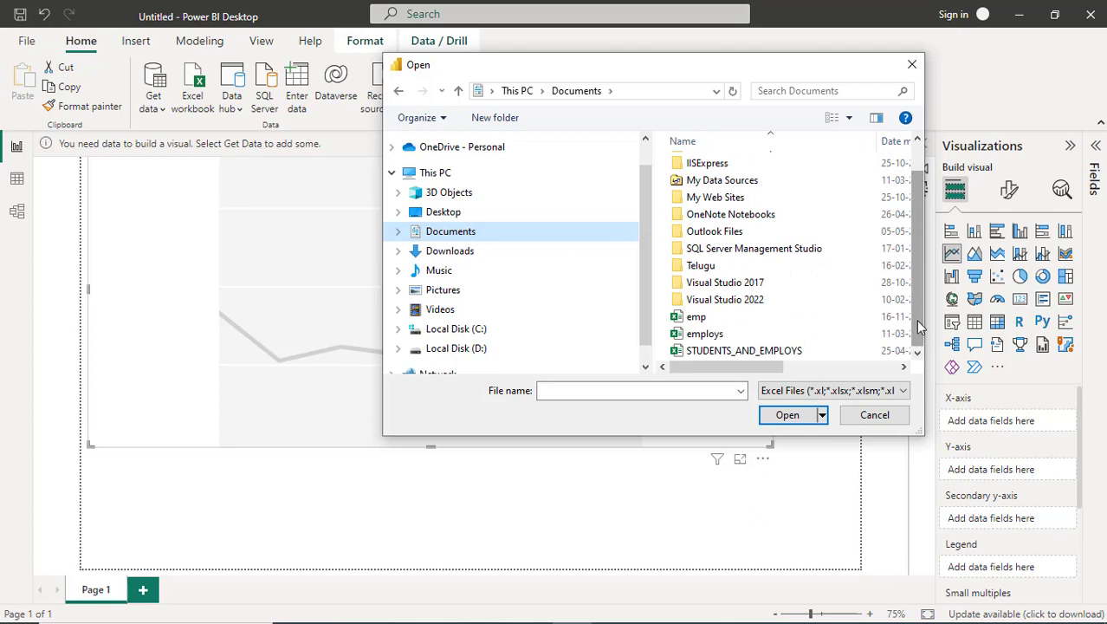
scroll(920, 324, "up", 2)
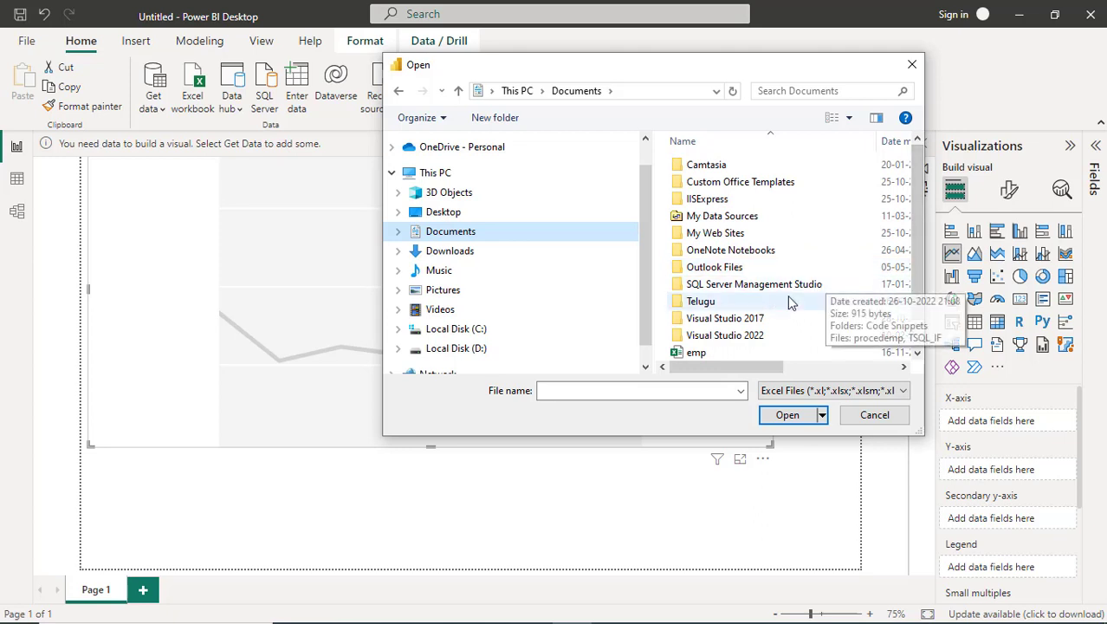
left_click(702, 303)
double_click(701, 303)
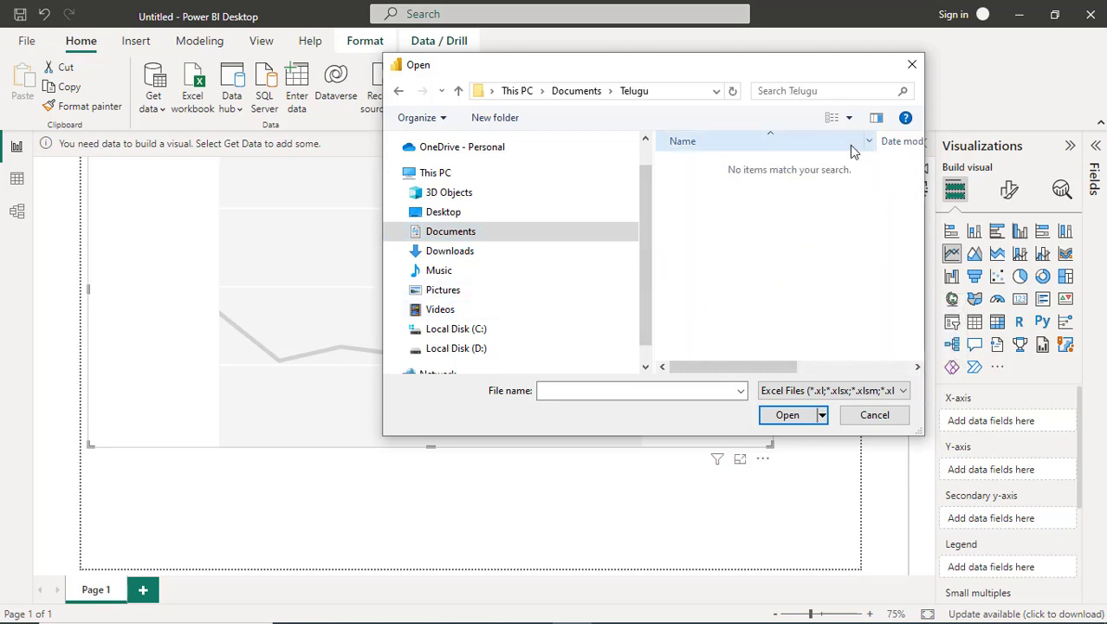
left_click(460, 92)
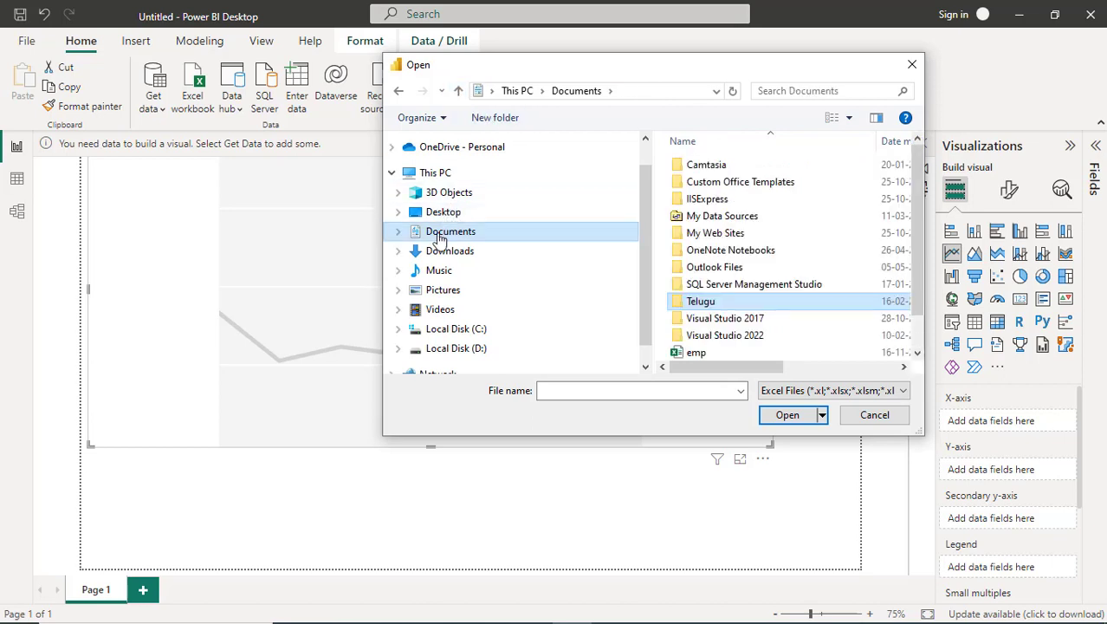
- Find Excel through the Windows search and open its recent dept workbook
key("super")
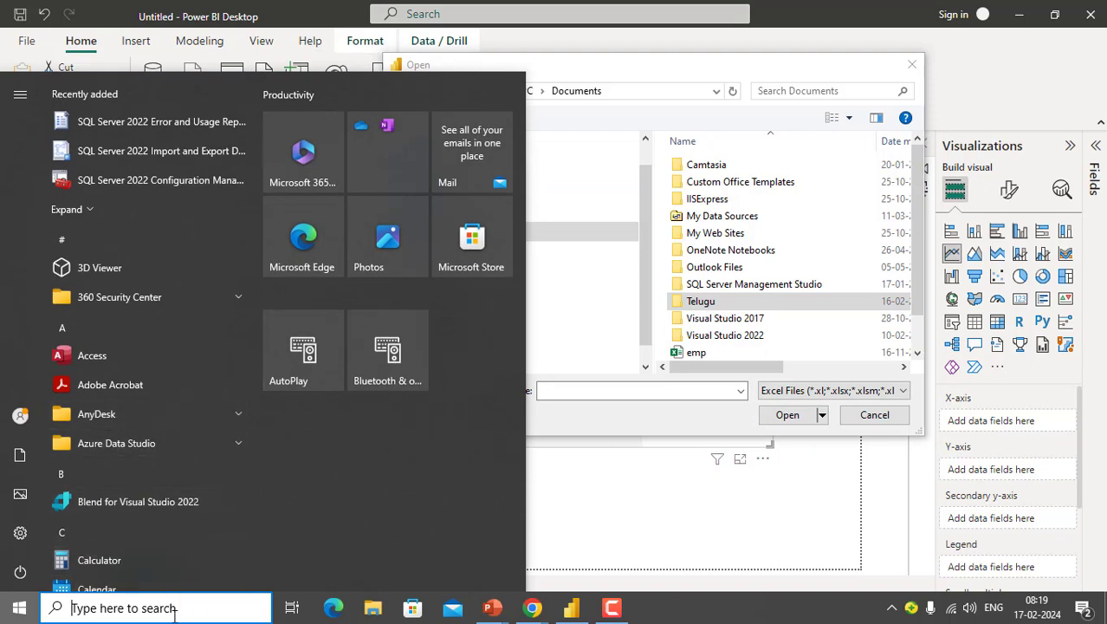
type("ex")
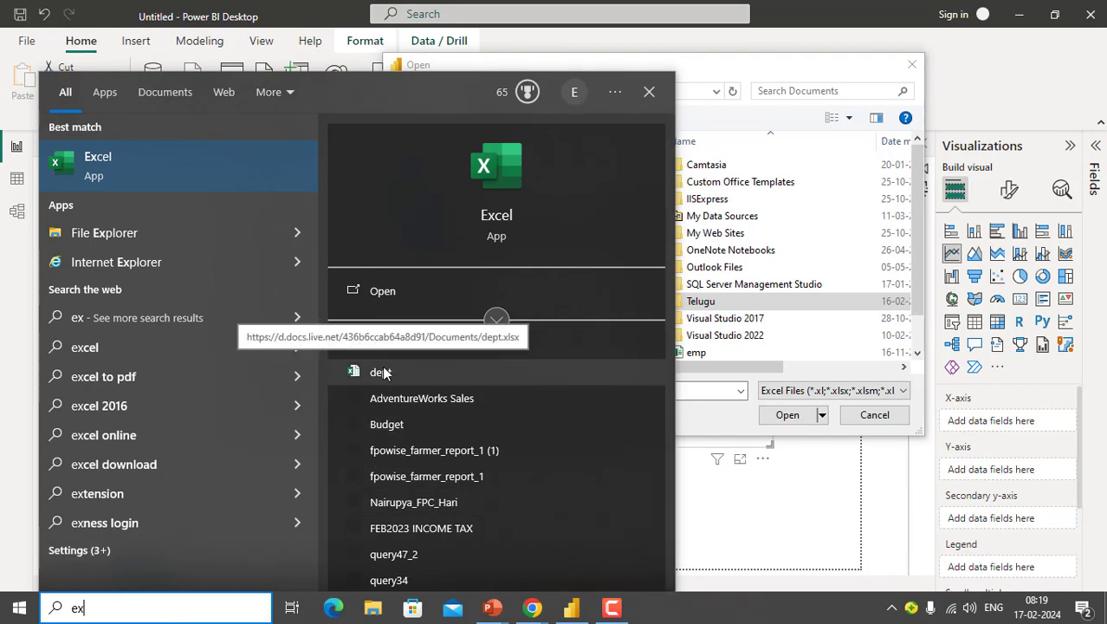
left_click(385, 373)
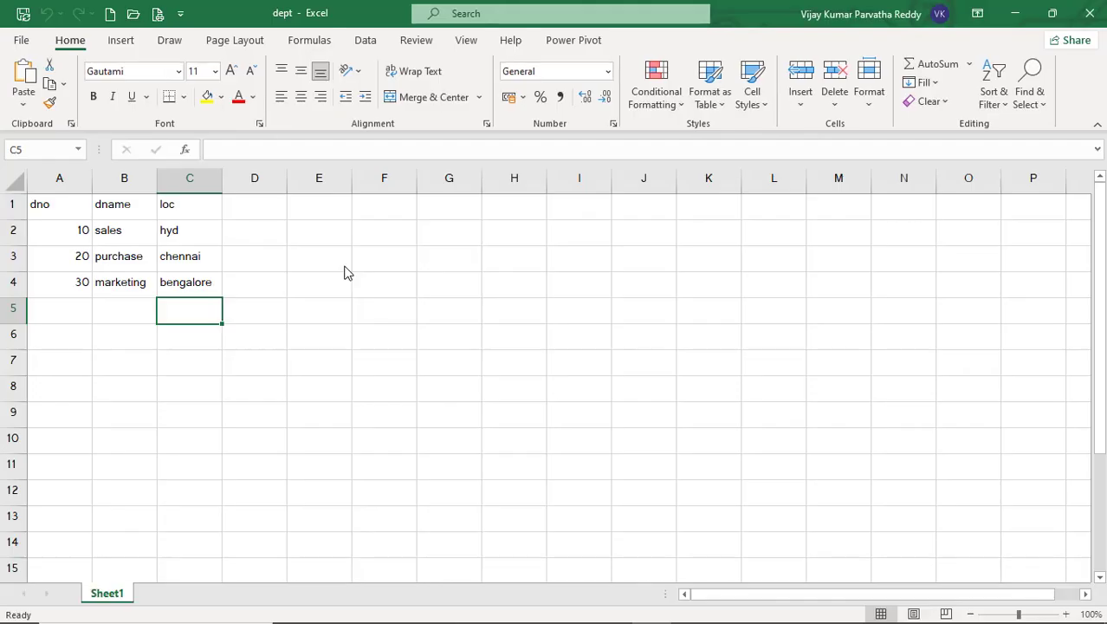
- Save the dept workbook as dept in this PC's local Documents folder and close Excel
left_click(22, 43)
left_click(60, 258)
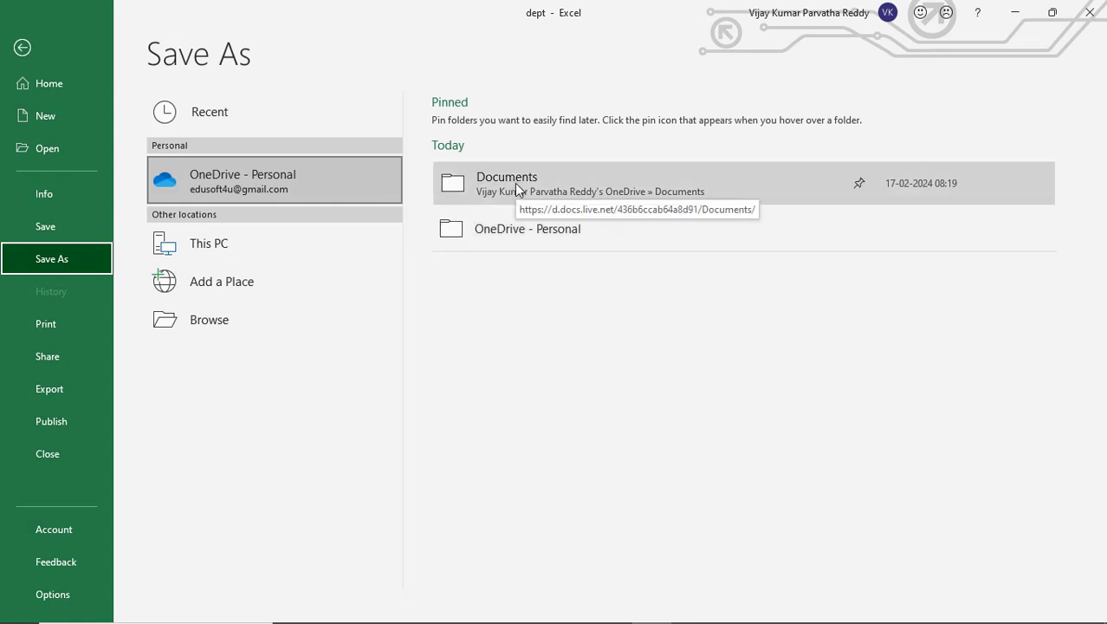
left_click(219, 246)
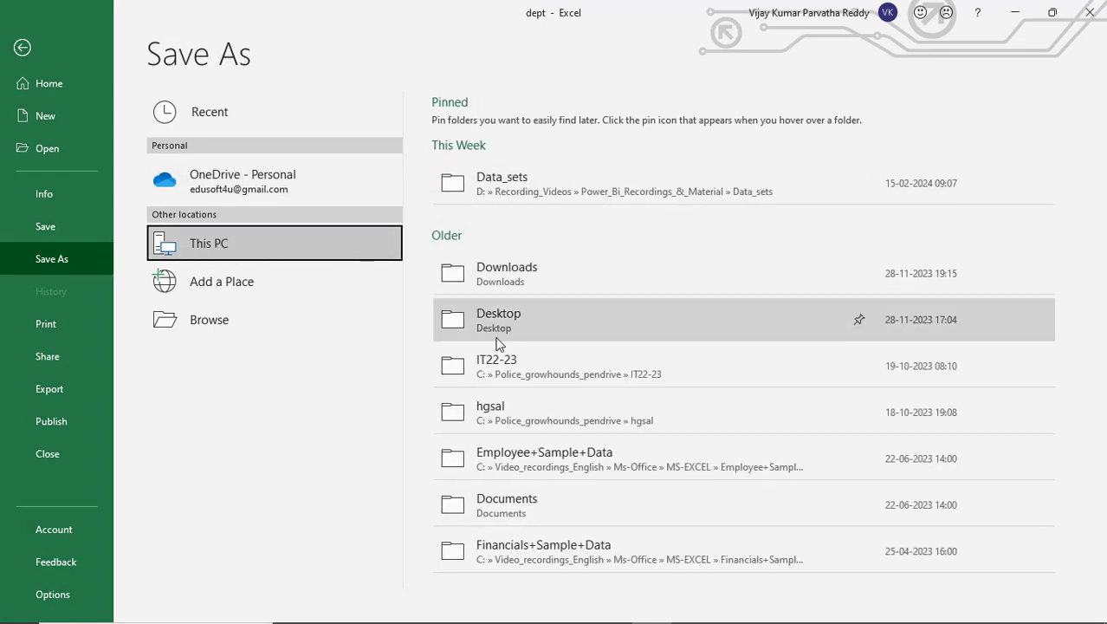
left_click(507, 504)
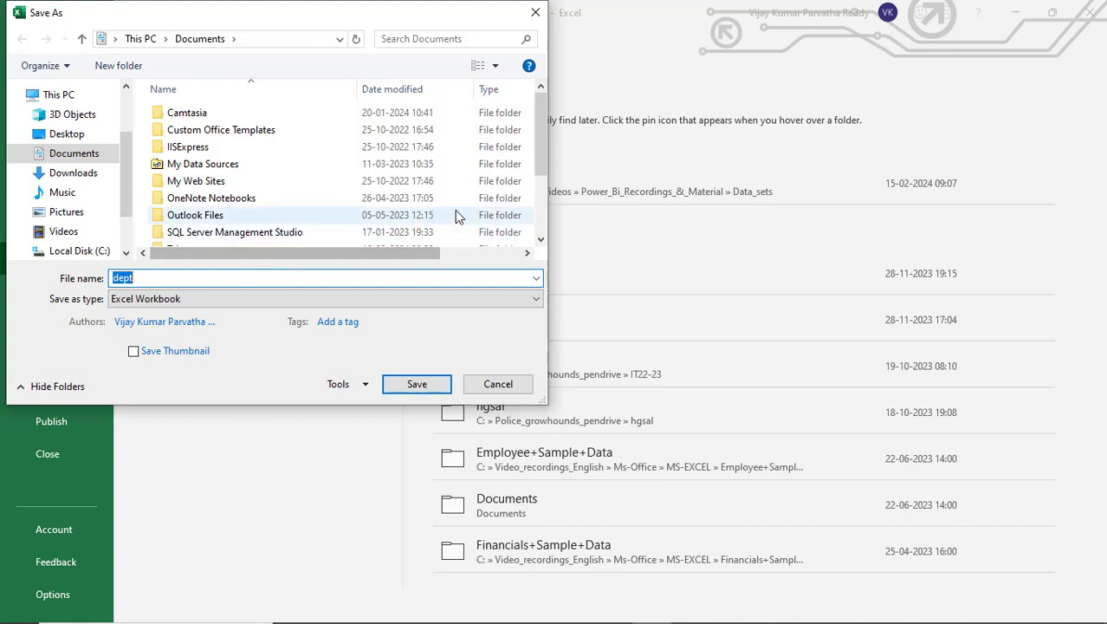
left_click(417, 386)
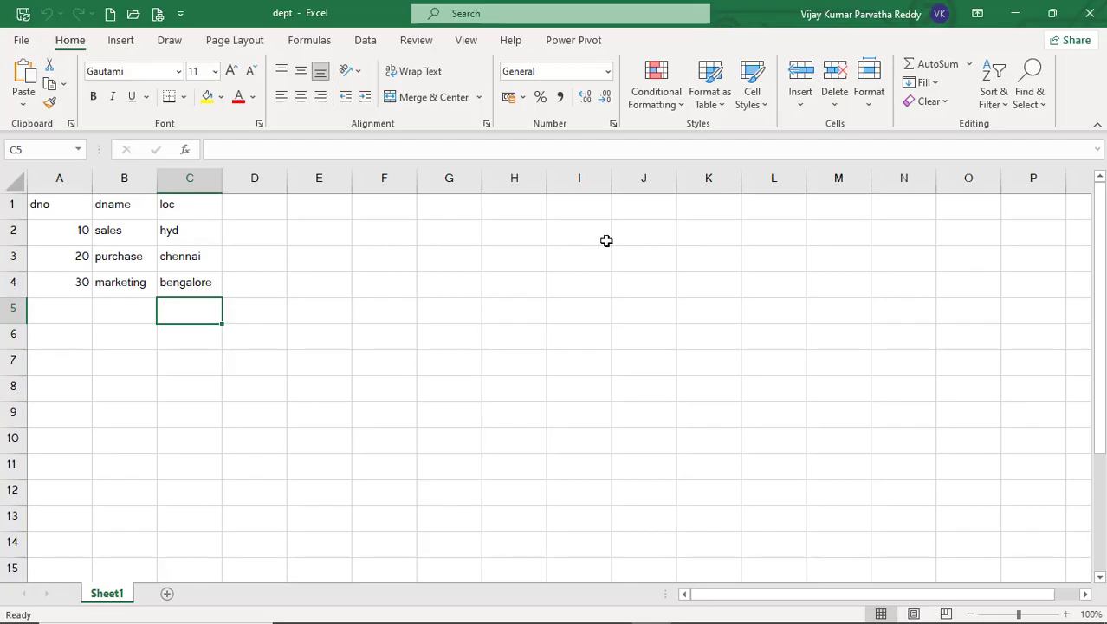
left_click(1087, 15)
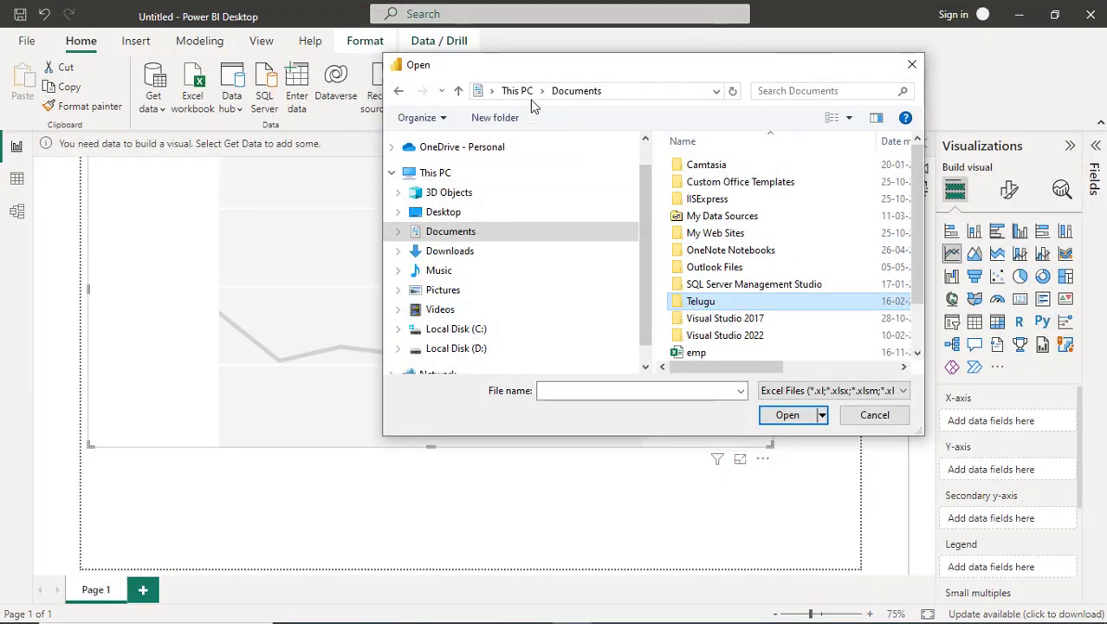
- Reload the Documents folder, open the dept workbook for import and load its Sheet1
left_click(517, 91)
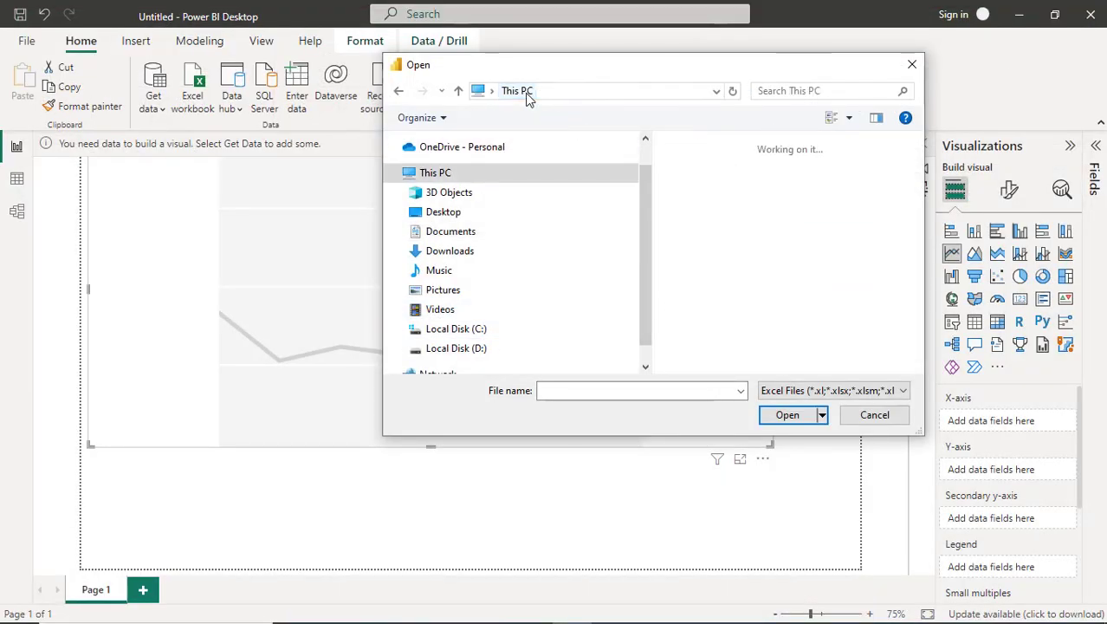
double_click(722, 279)
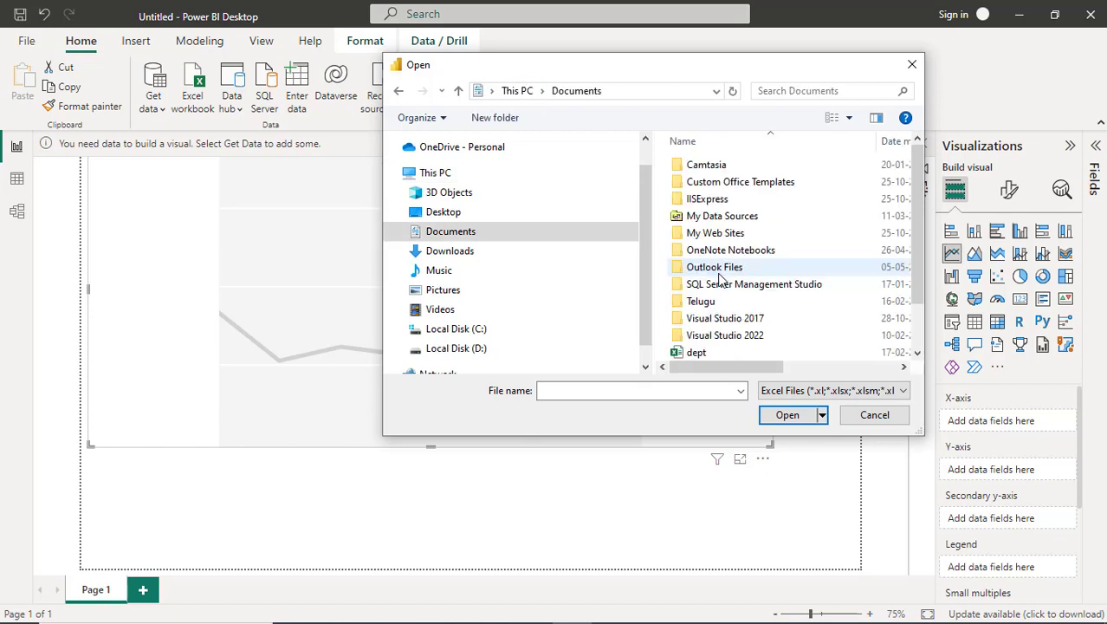
scroll(922, 338, "down", 1)
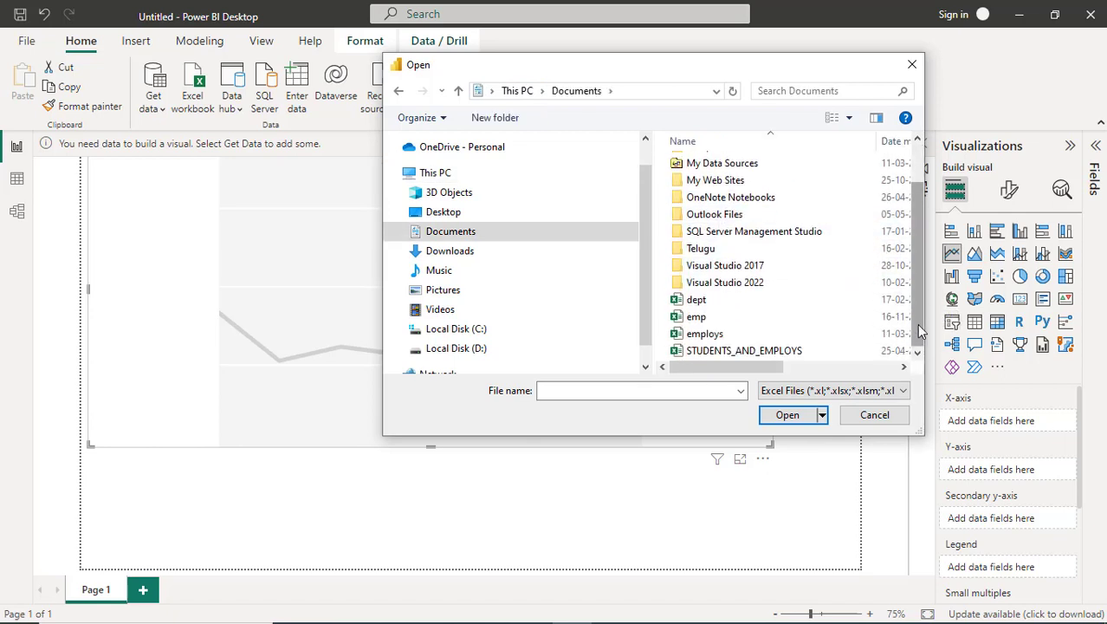
left_click(704, 300)
left_click(784, 414)
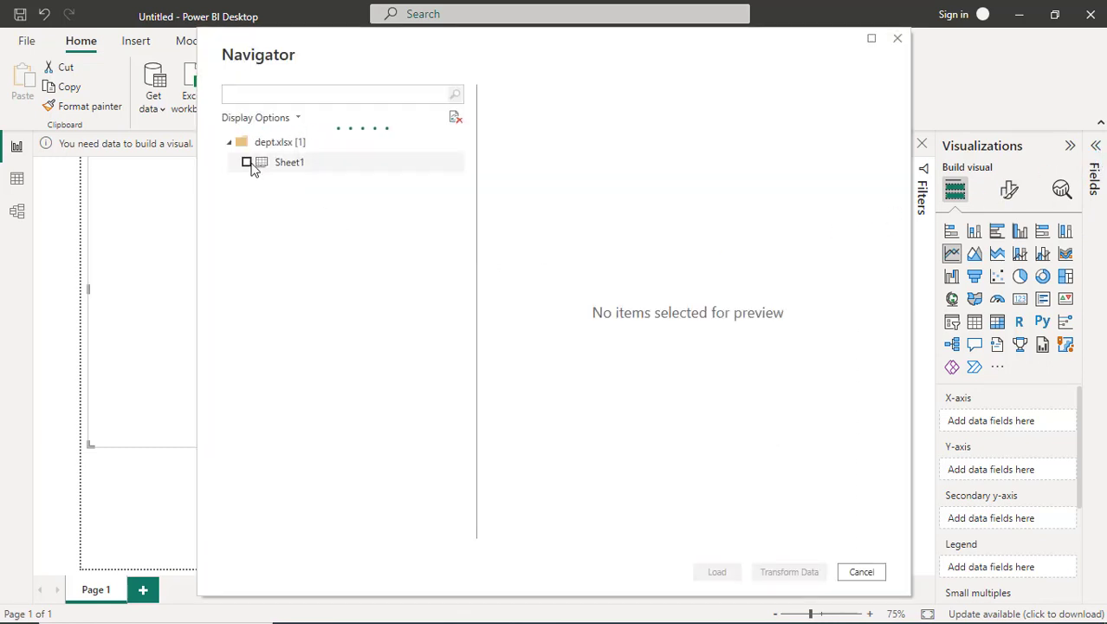
left_click(248, 163)
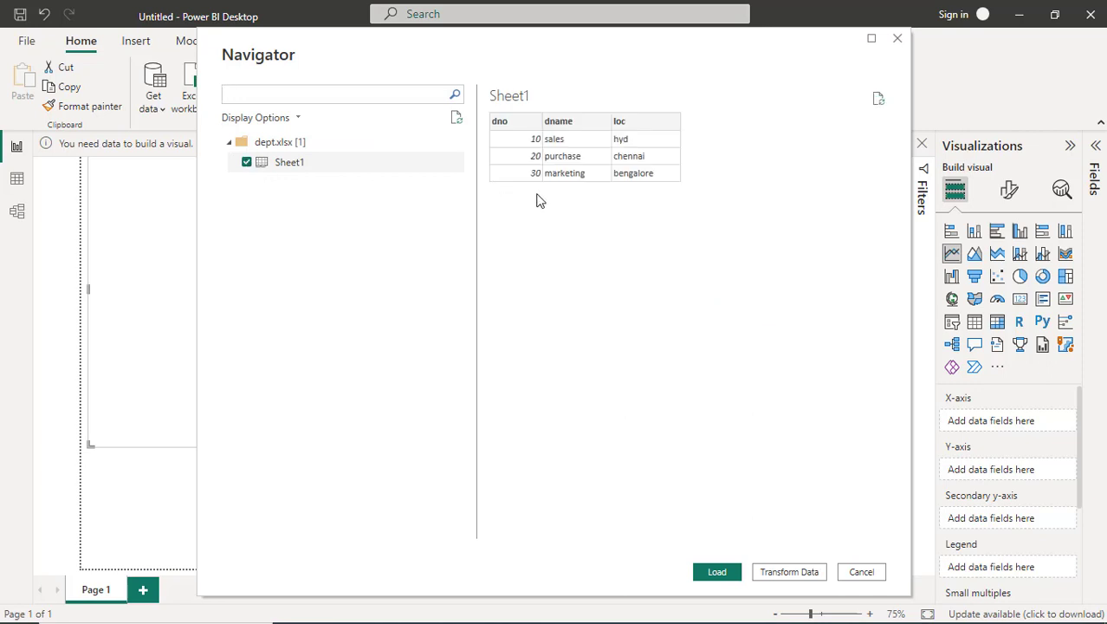
left_click(717, 571)
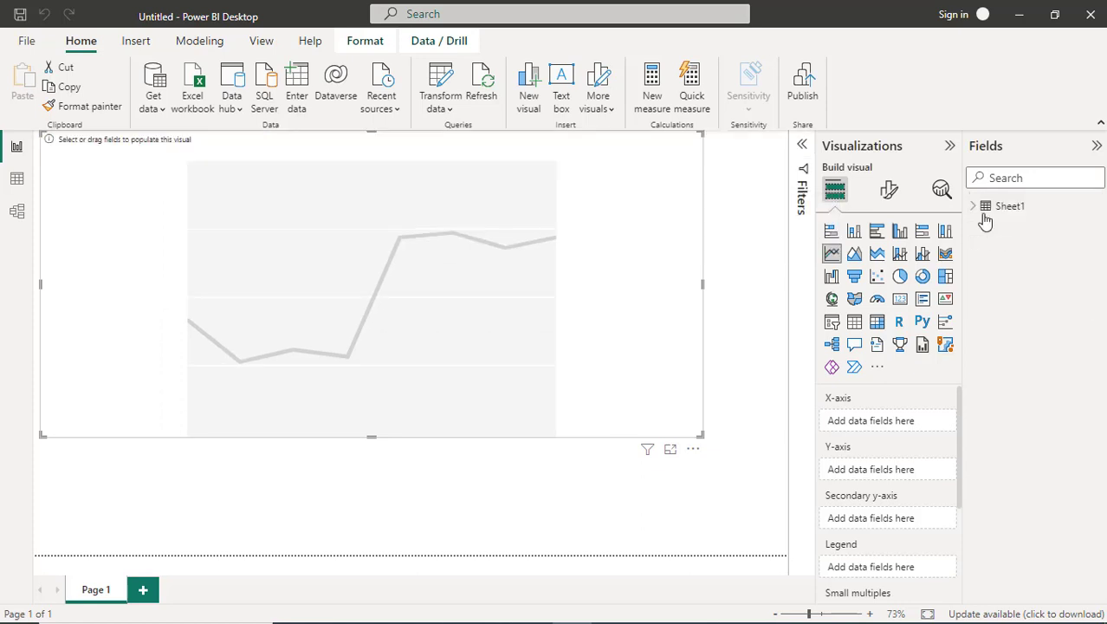
- Expand the imported Sheet1 table's fields and rename the table DEPT
left_click(977, 207)
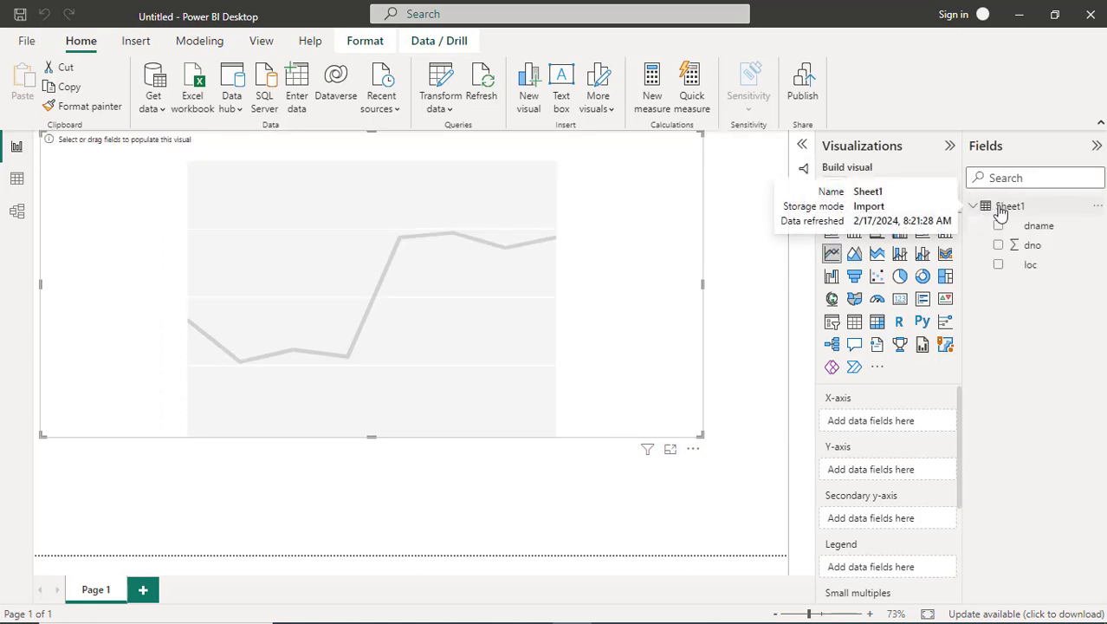
right_click(1004, 212)
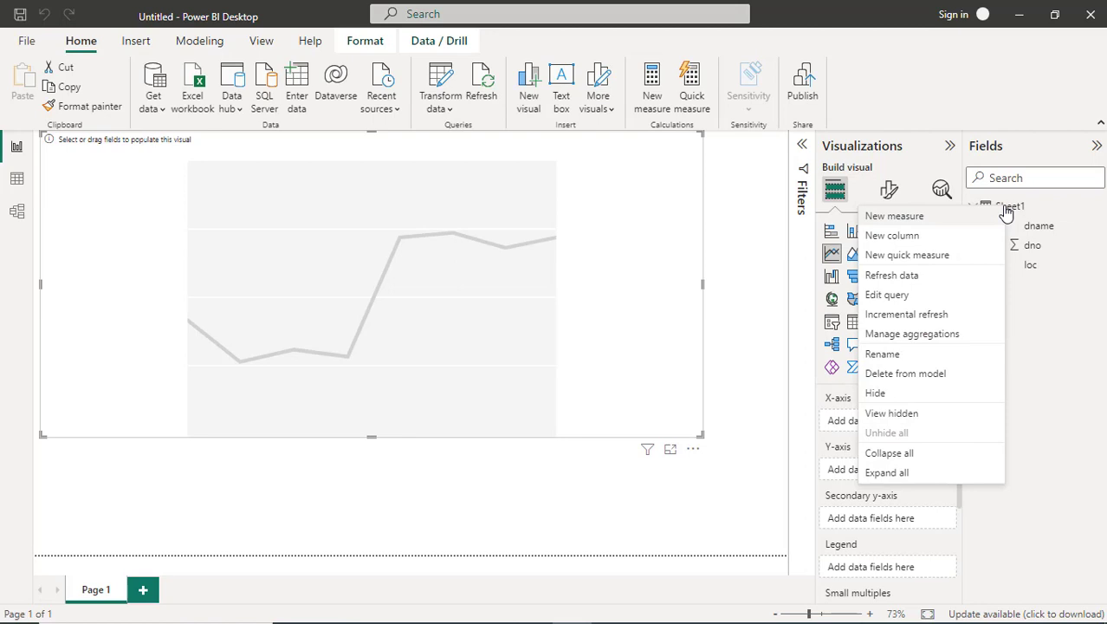
left_click(933, 357)
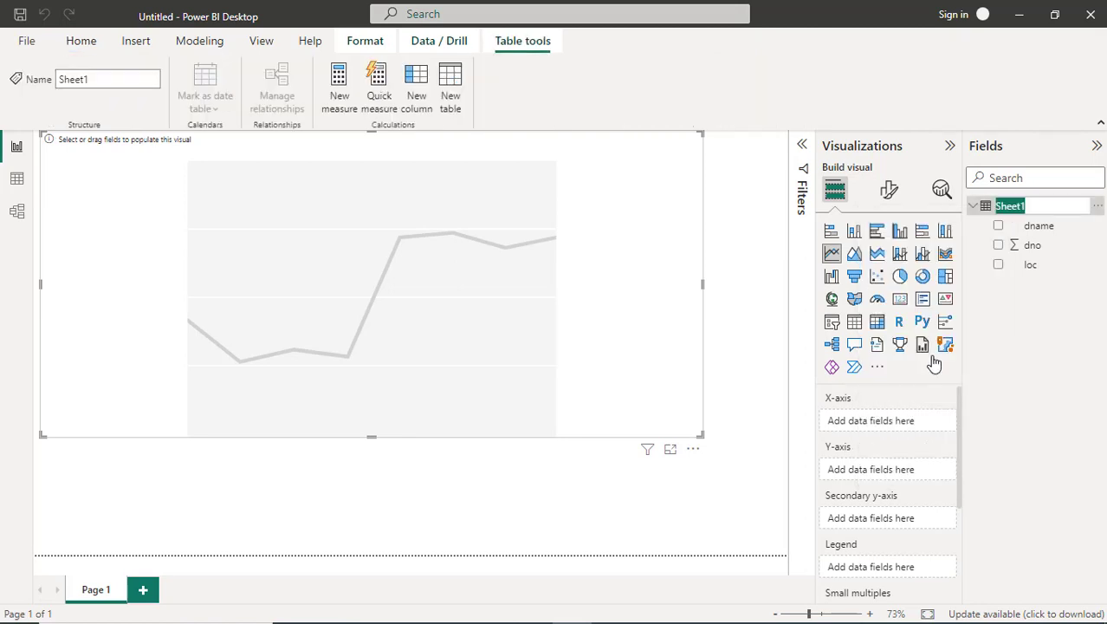
type("DEPT")
key("Return")
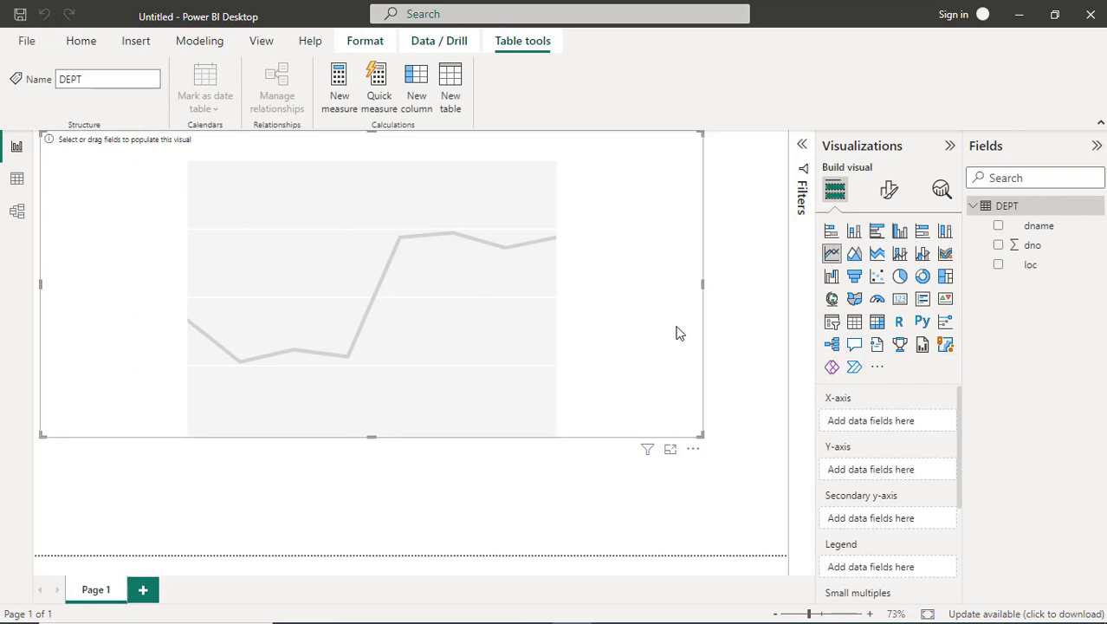
- Connect to the SQL Server database on server DESKTOP-MKULSGQ in Import mode
left_click(725, 348)
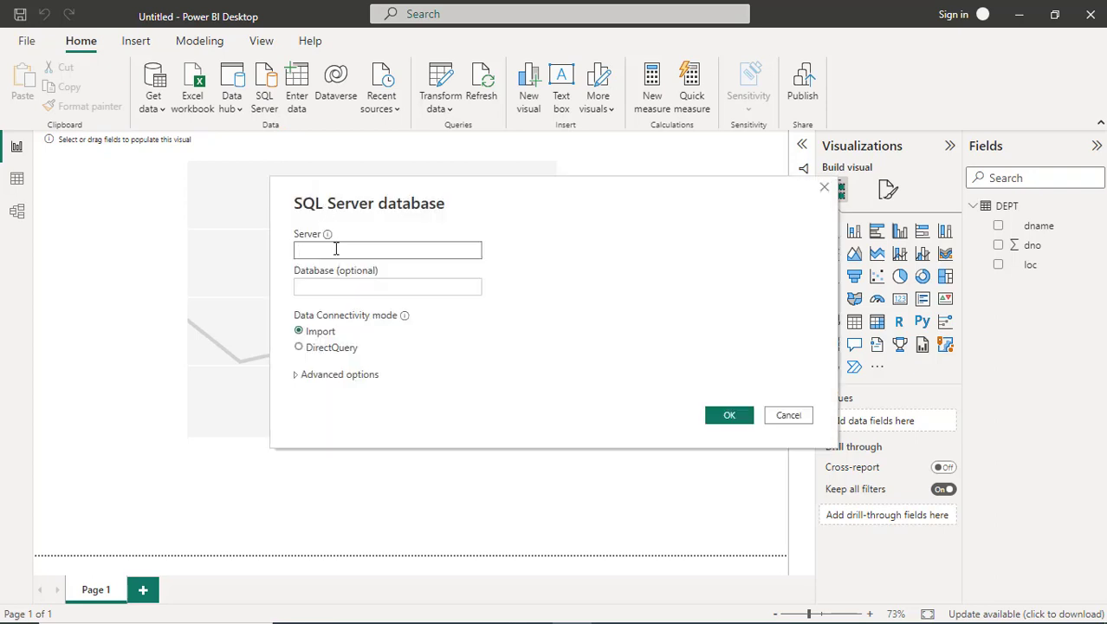
type("DESKTOP-MKULSGQ")
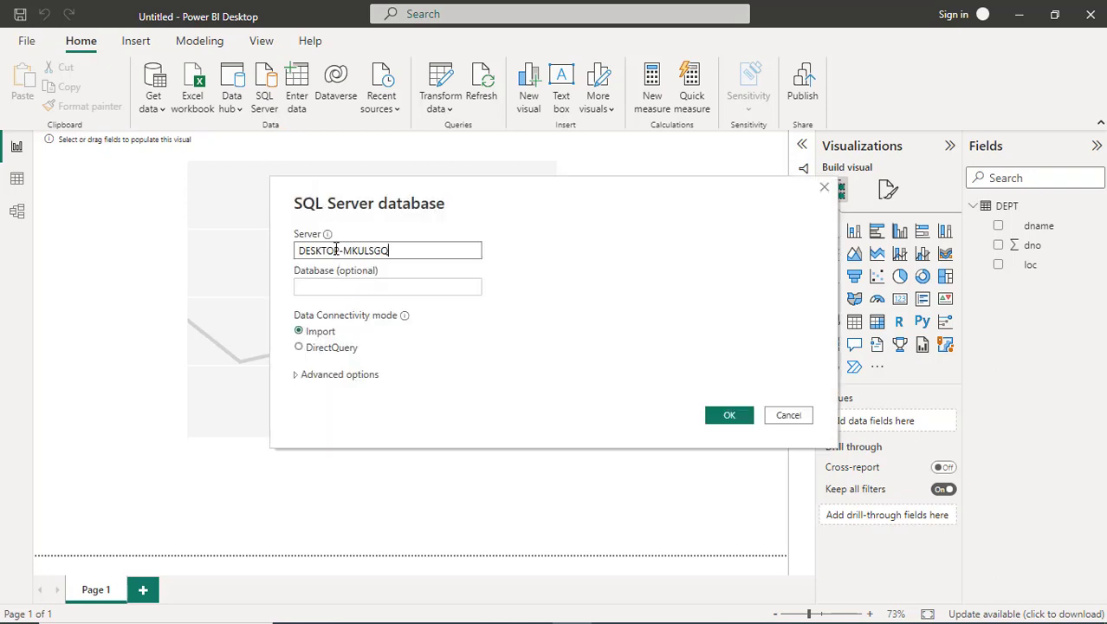
left_click(731, 417)
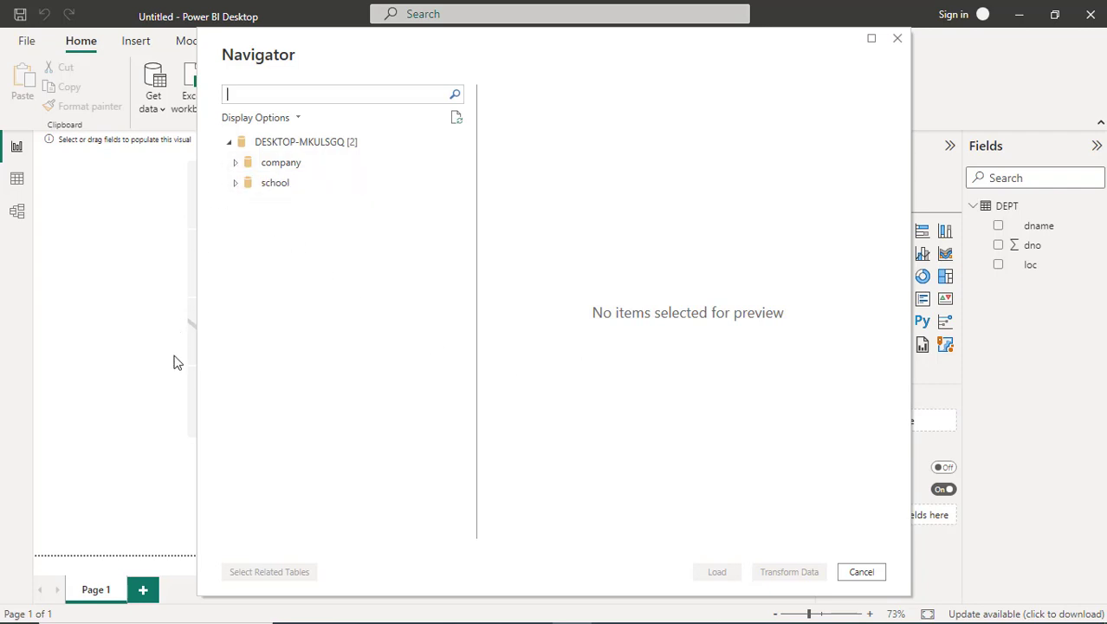
- Select the EMP table in the company database, preview its columns and load it
left_click_drag(240, 166, 239, 171)
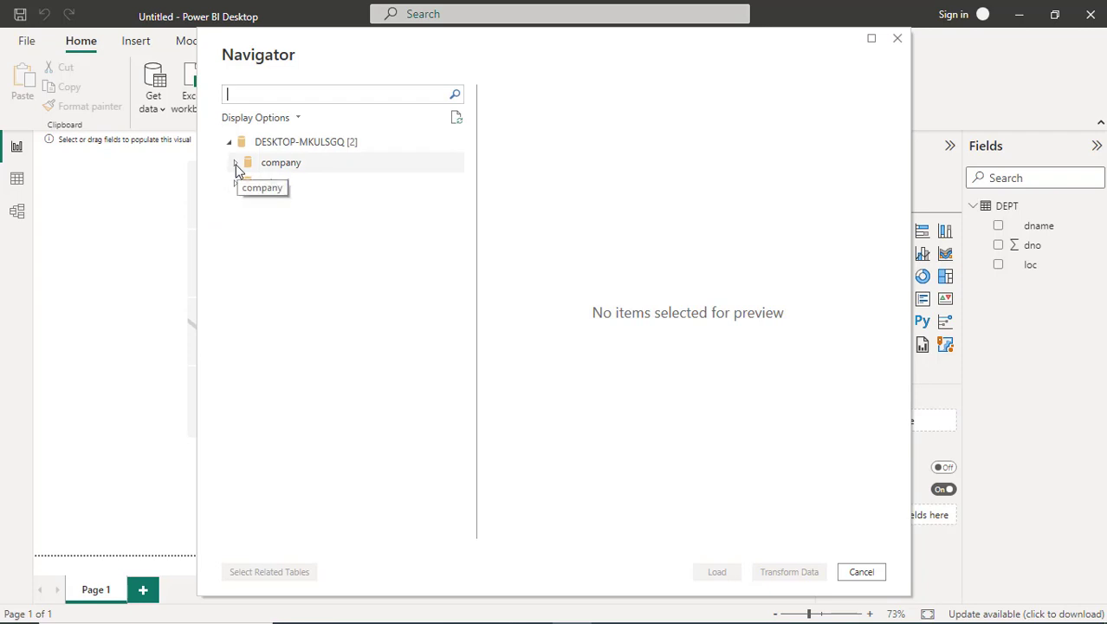
left_click(236, 164)
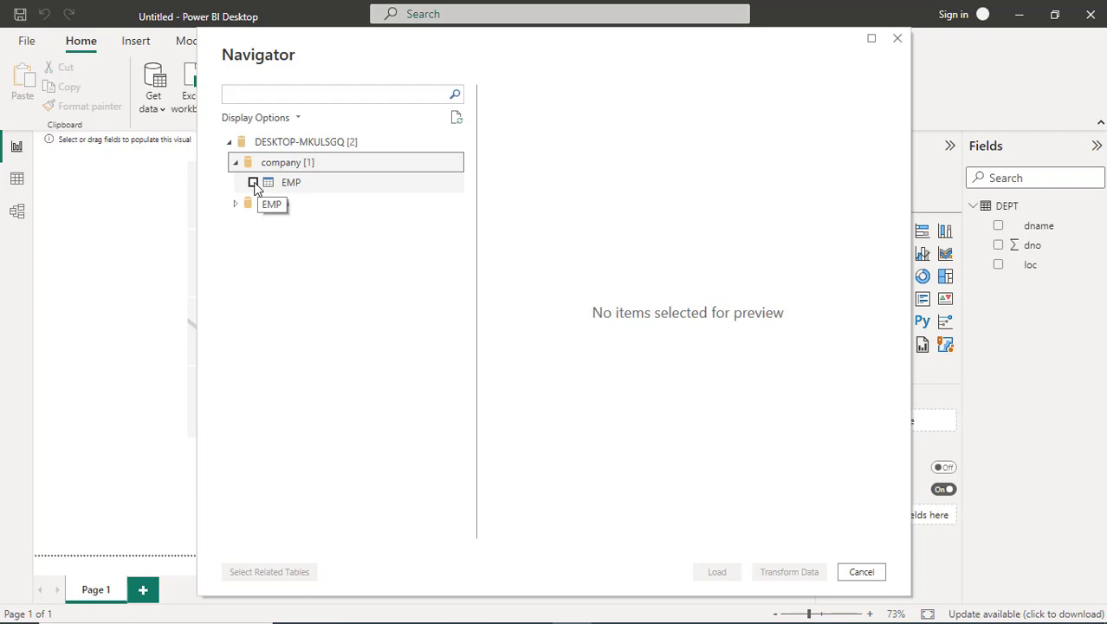
left_click(254, 183)
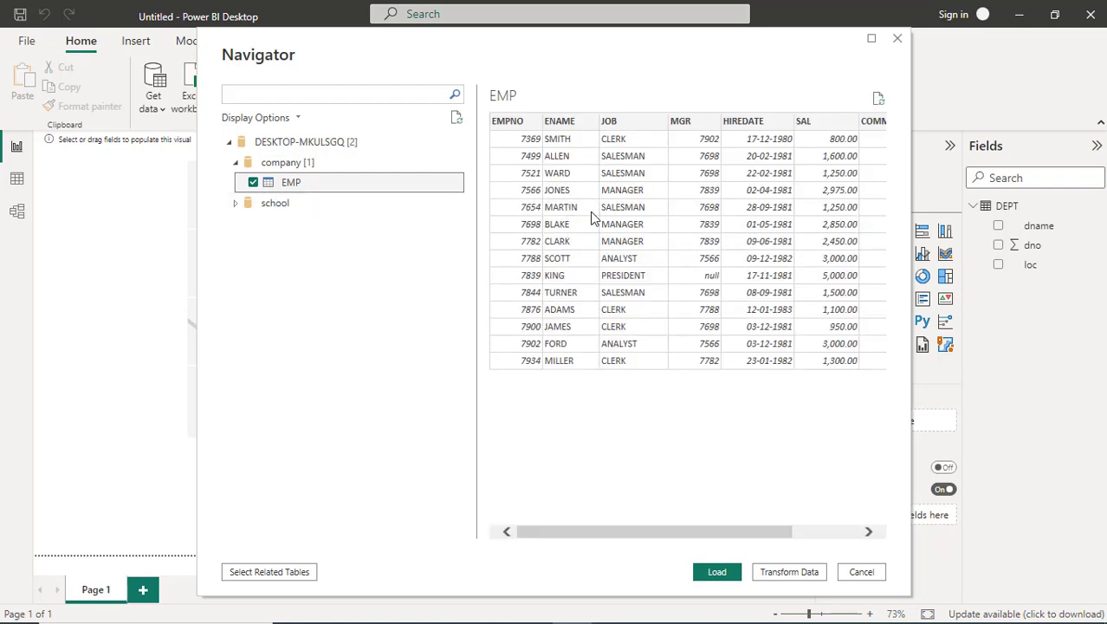
left_click(816, 533)
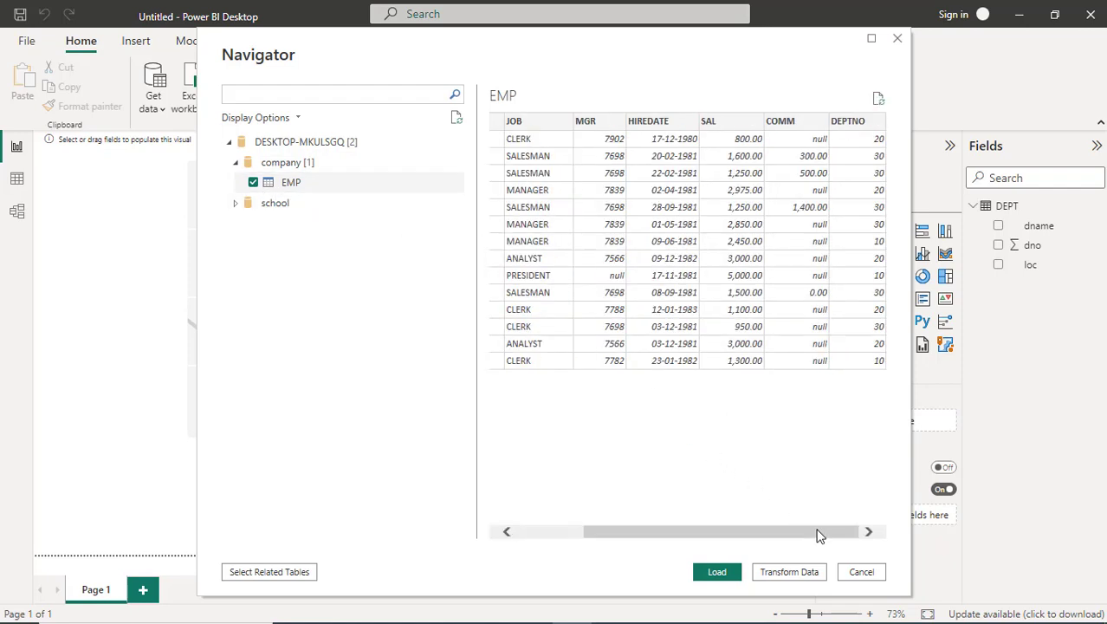
left_click_drag(819, 535, 706, 535)
left_click(717, 572)
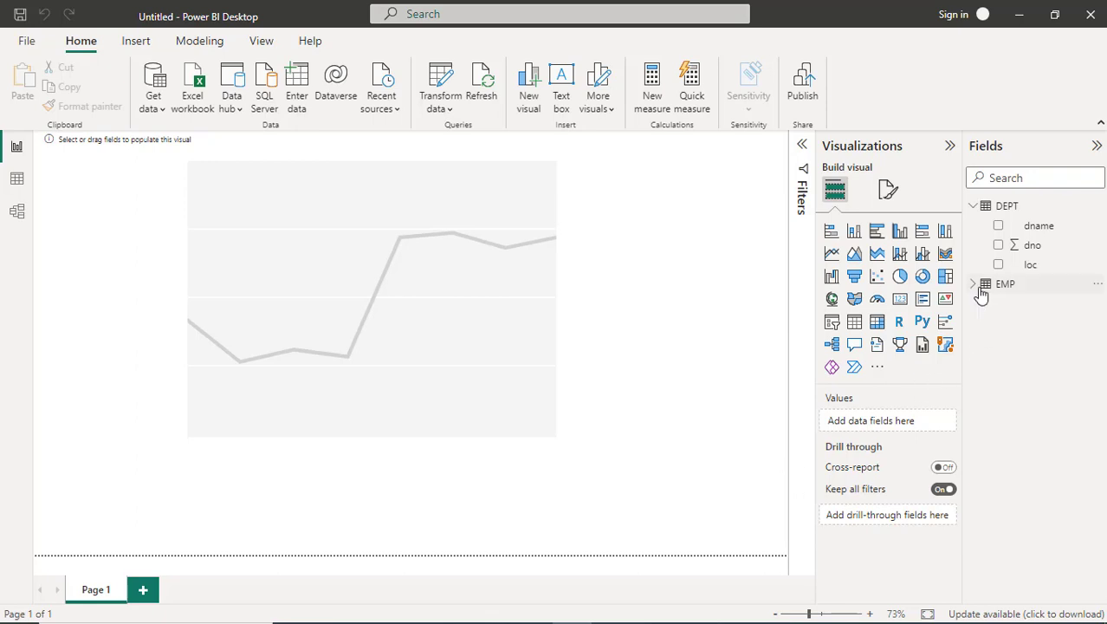
- Plot the EMP table's SAL on the Y-axis against DEPTNO on the X-axis in the line chart
left_click(977, 288)
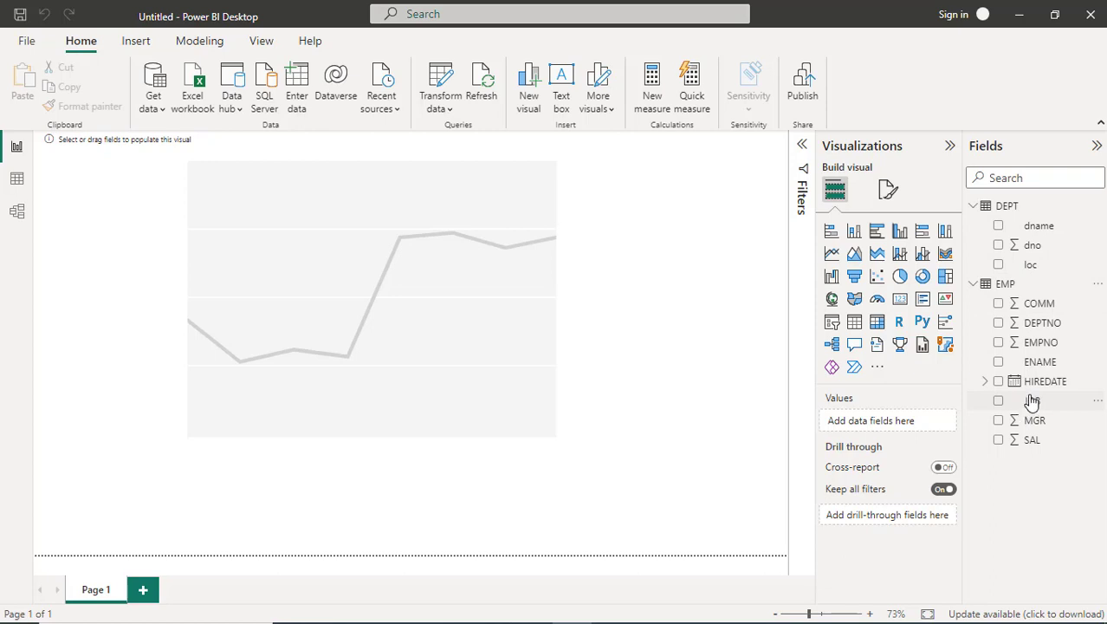
left_click(490, 339)
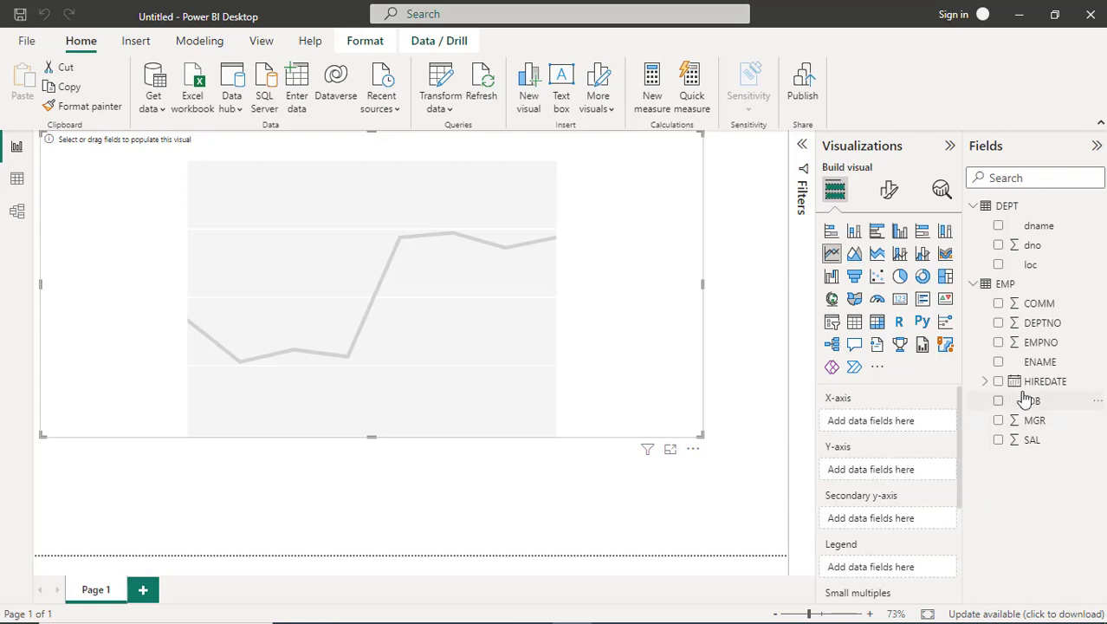
left_click_drag(1003, 324, 873, 424)
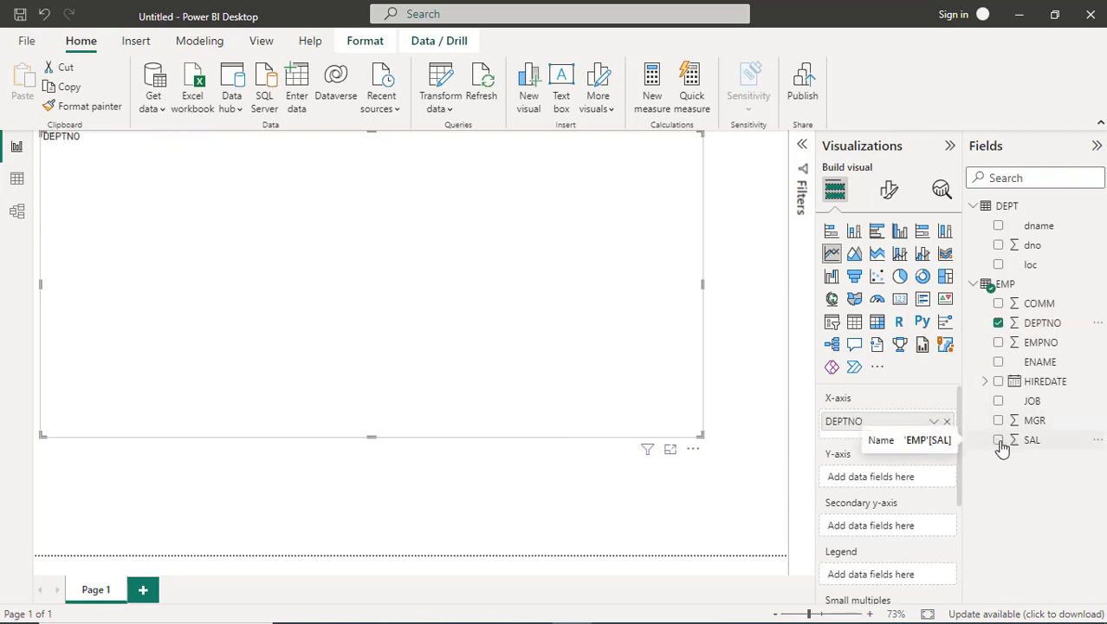
left_click_drag(1000, 444, 882, 484)
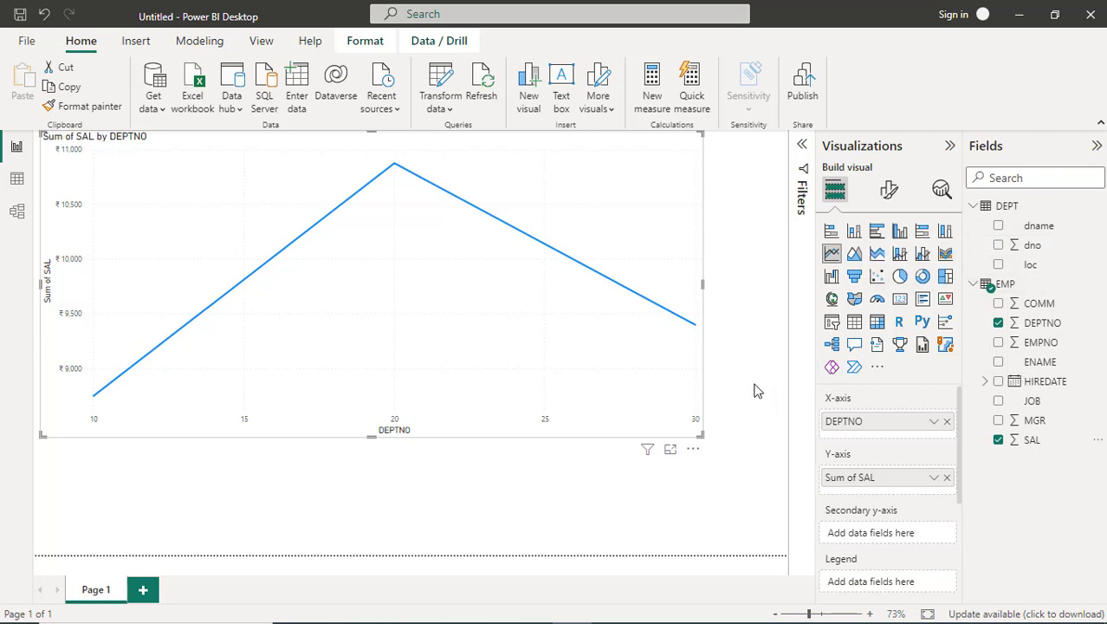
- Relate EMP's DEPTNO to DEPT's dno in the model view and move the EMP table lower in the diagram
left_click(17, 213)
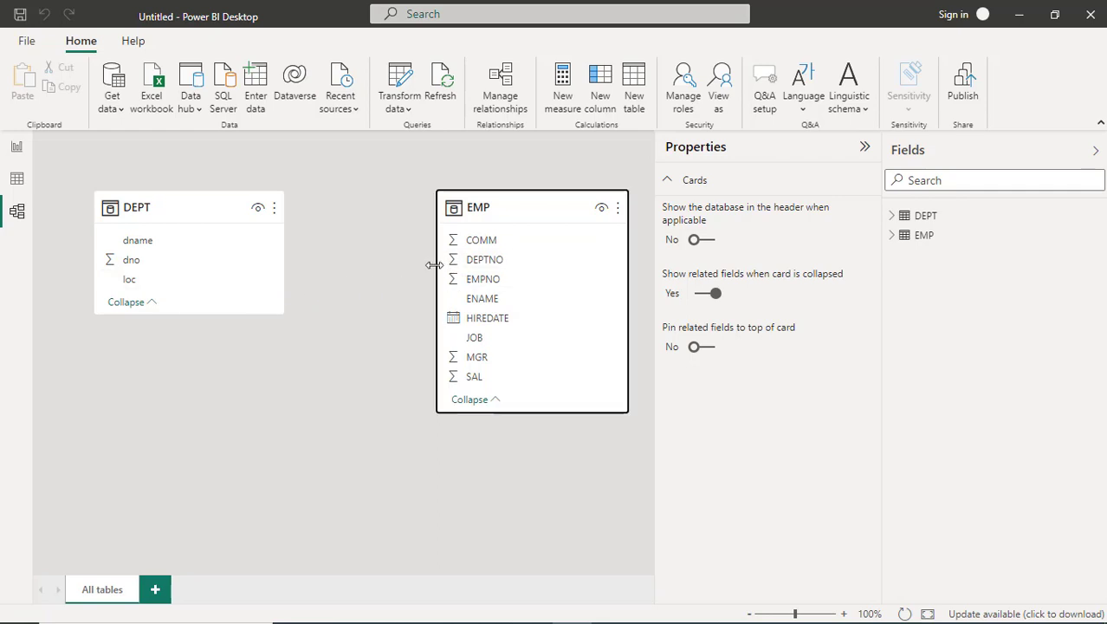
left_click_drag(472, 261, 215, 271)
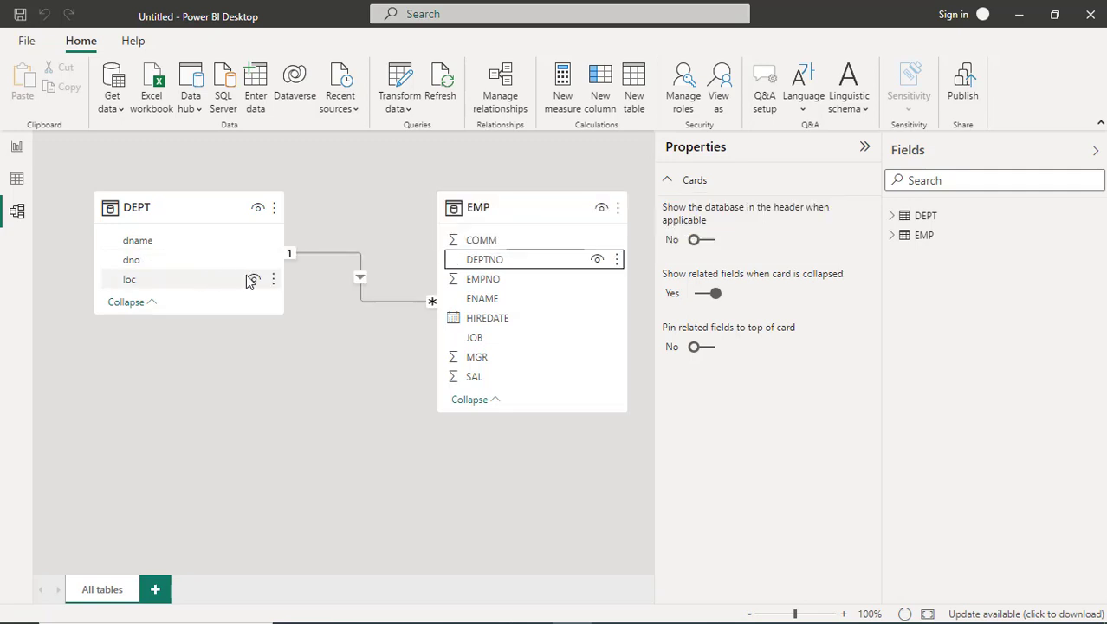
left_click_drag(534, 203, 526, 350)
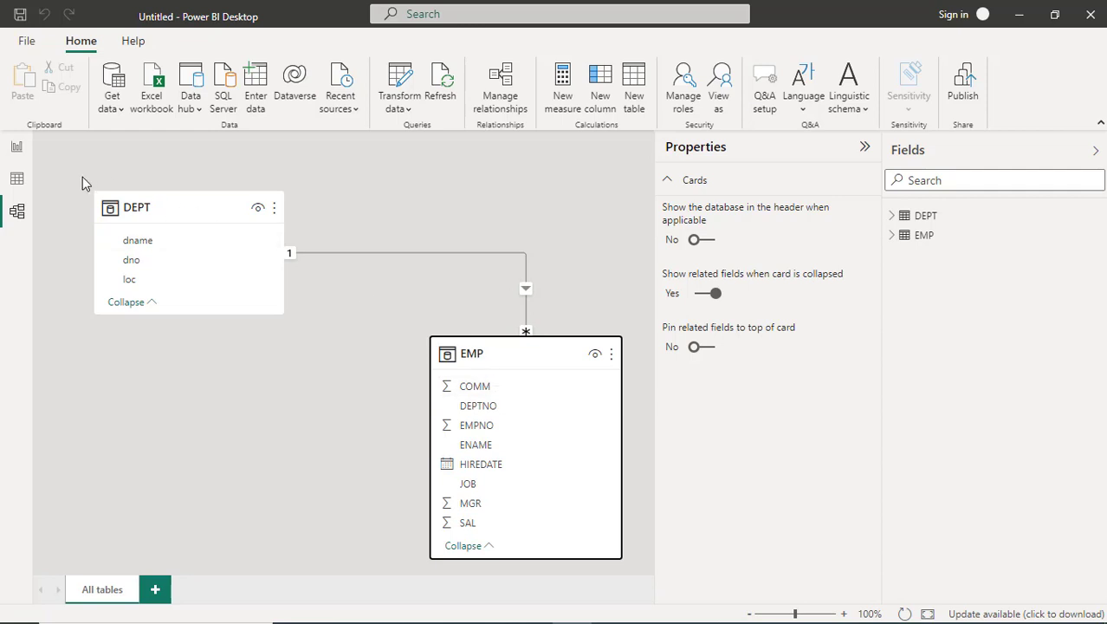
- Replace DEPTNO with DEPT's dname on the report line chart's X-axis and inspect the sales data point
left_click(18, 147)
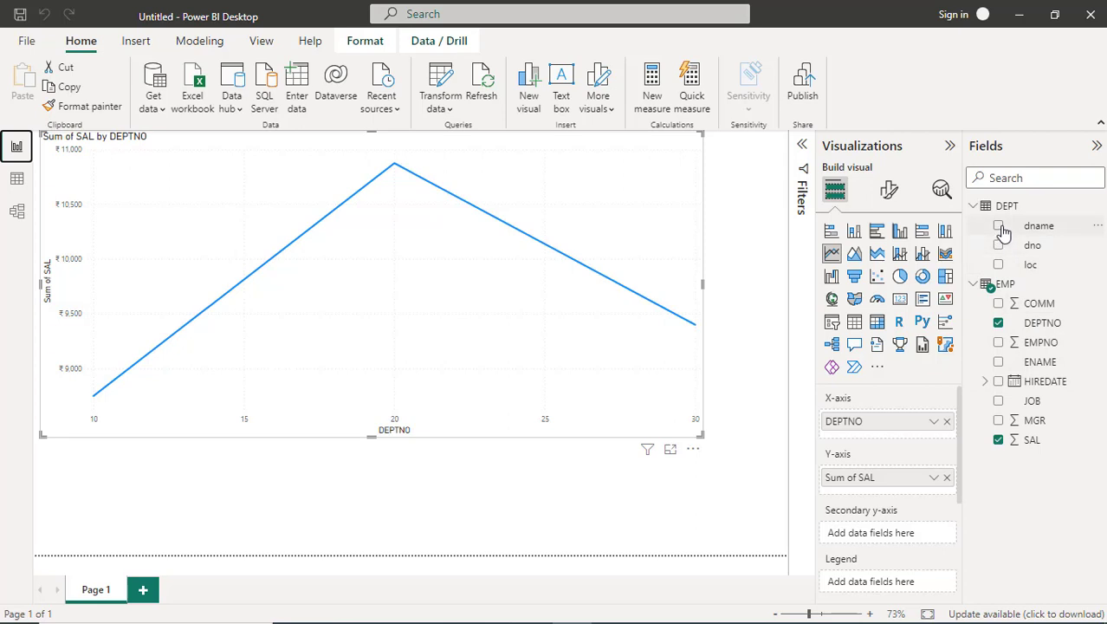
left_click_drag(1001, 227, 910, 431)
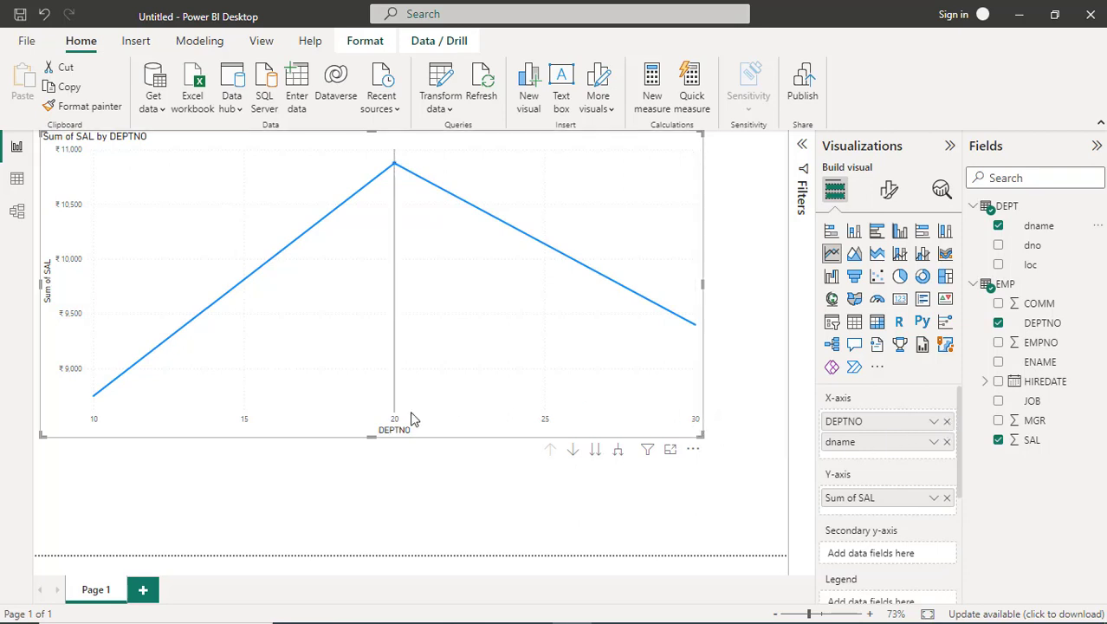
left_click(947, 422)
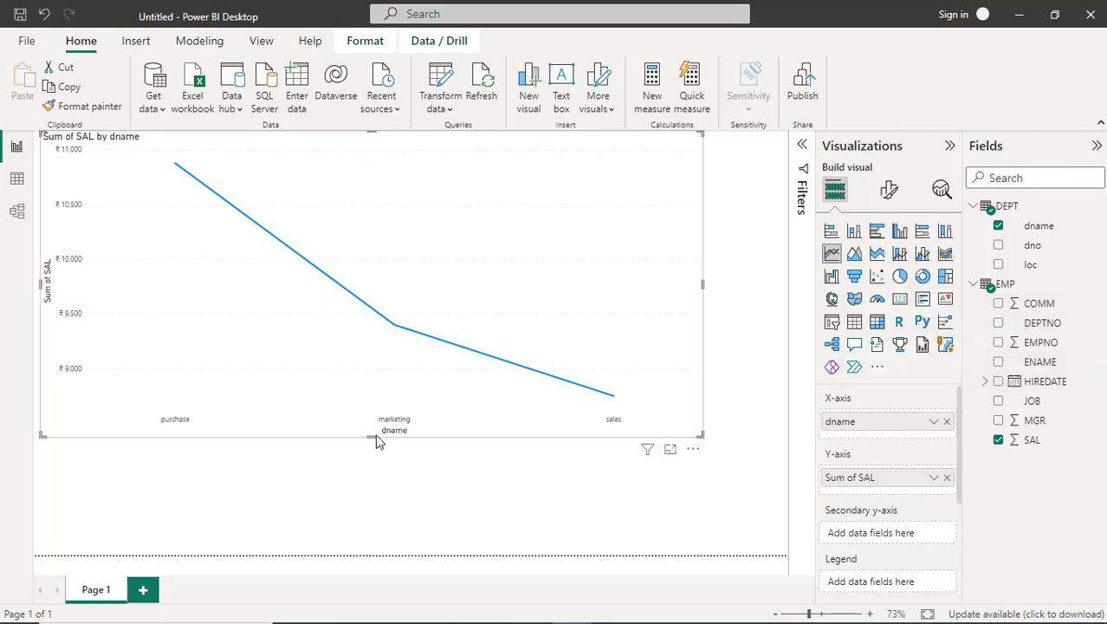
mouse_move(196, 289)
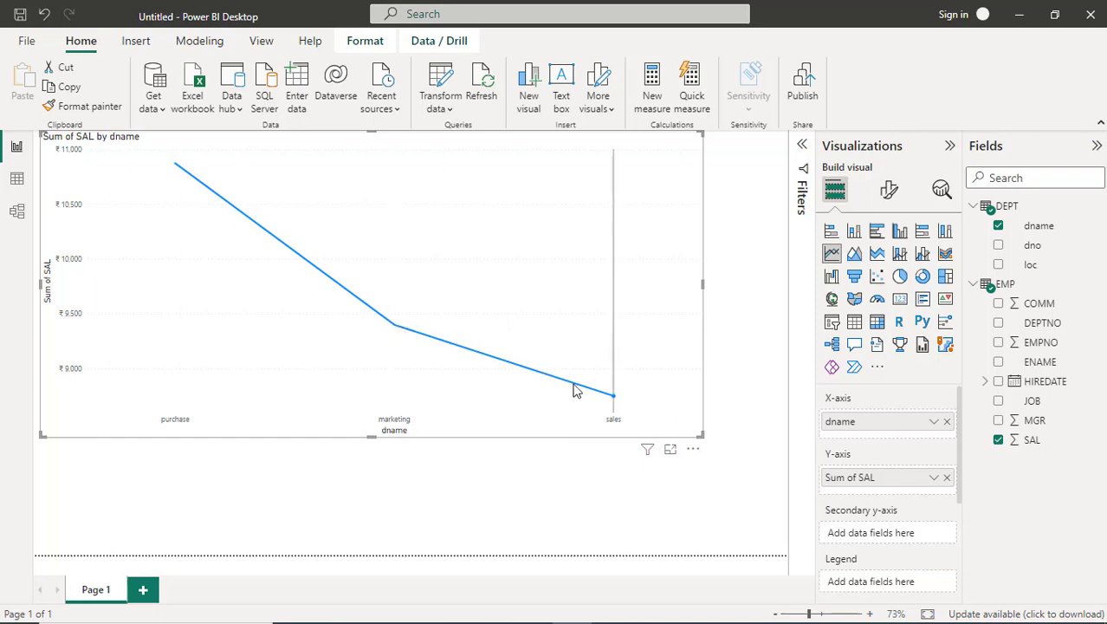
mouse_move(620, 403)
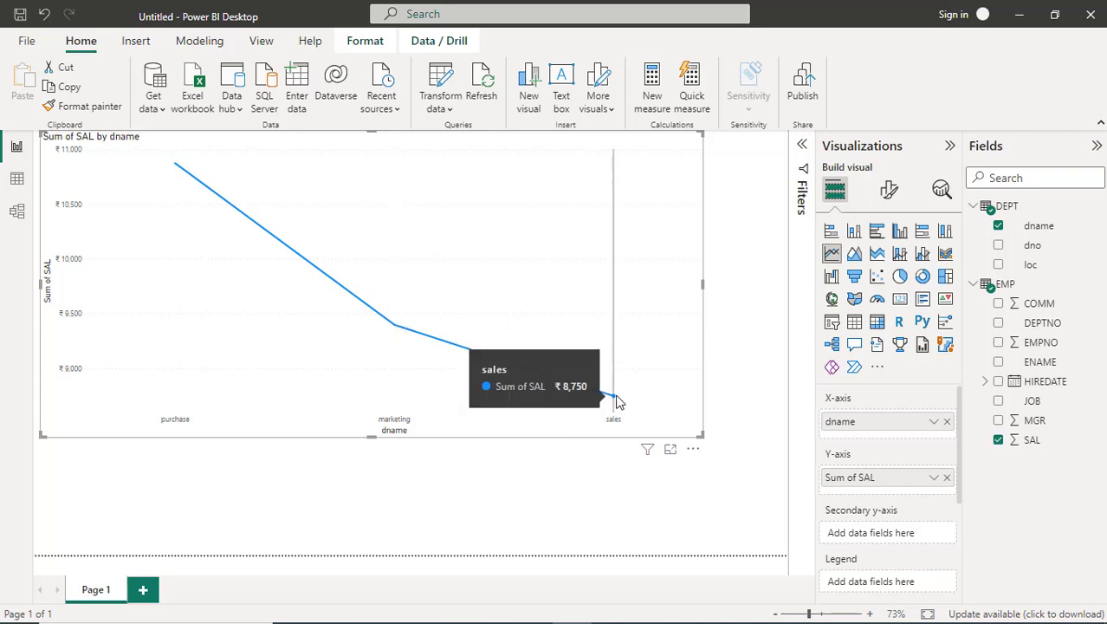
- Split the salary line chart by EMP's JOB as the legend and inspect the marketing, sales and purchase data points
mouse_move(401, 347)
mouse_move(244, 230)
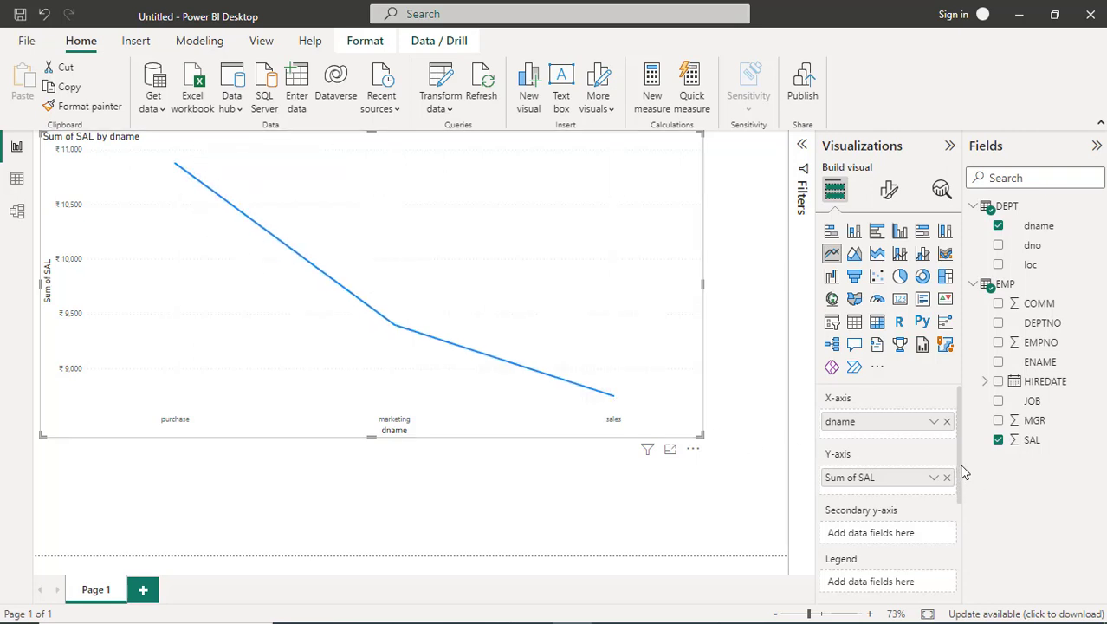
mouse_move(960, 470)
left_mouse_down()
mouse_move(963, 575)
mouse_move(964, 464)
left_mouse_up()
left_click_drag(960, 488, 962, 522)
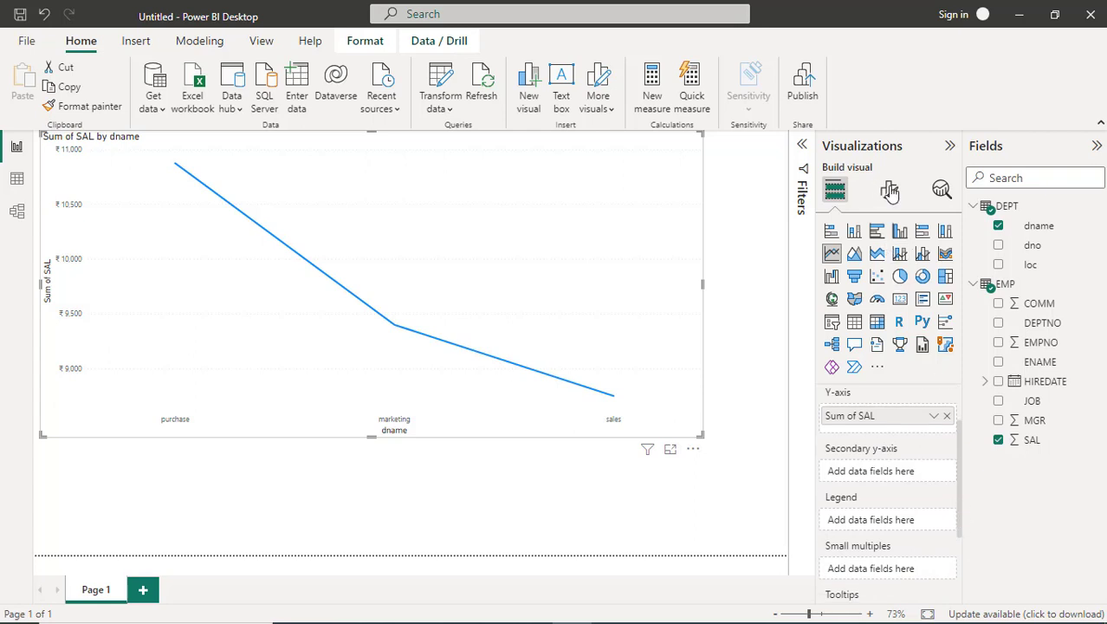
left_click_drag(961, 446, 962, 481)
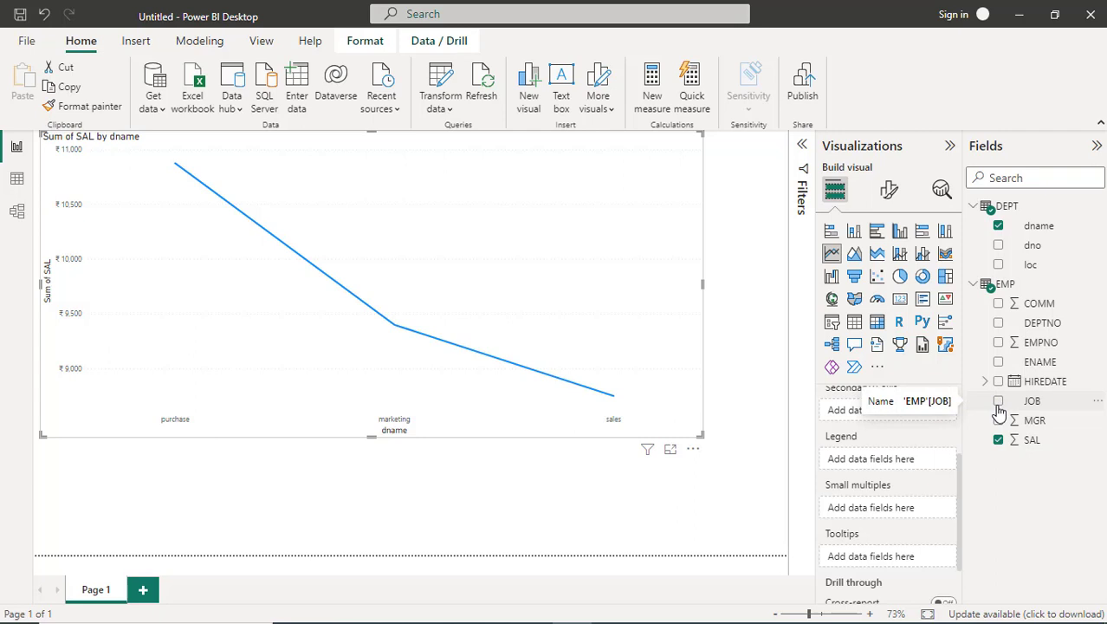
left_click_drag(1001, 407, 848, 457)
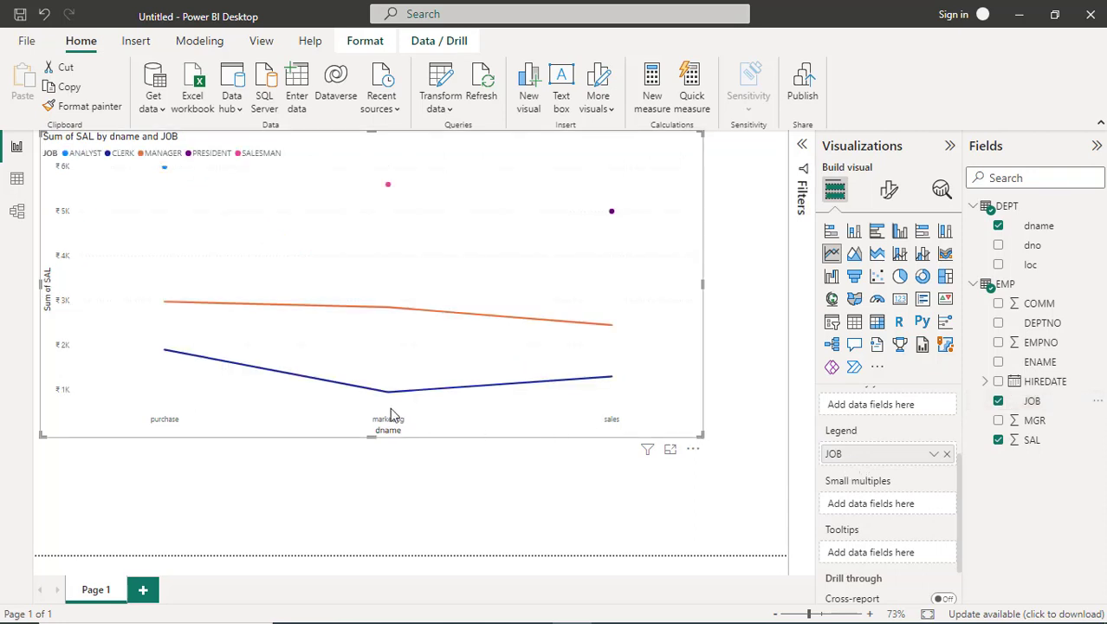
mouse_move(355, 395)
mouse_move(171, 374)
mouse_move(391, 189)
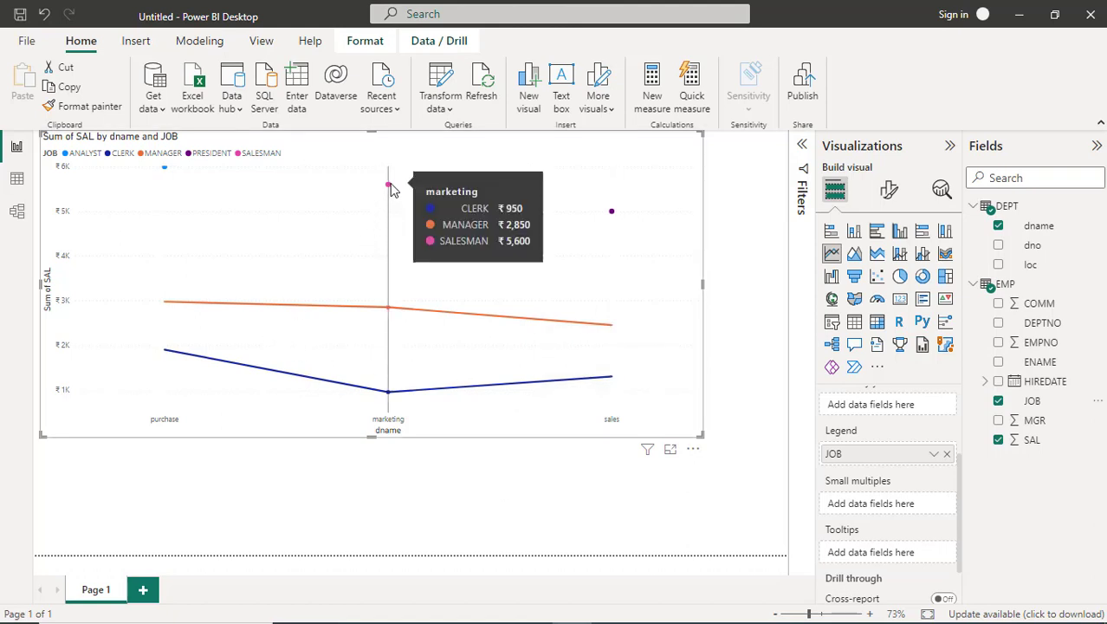
mouse_move(617, 212)
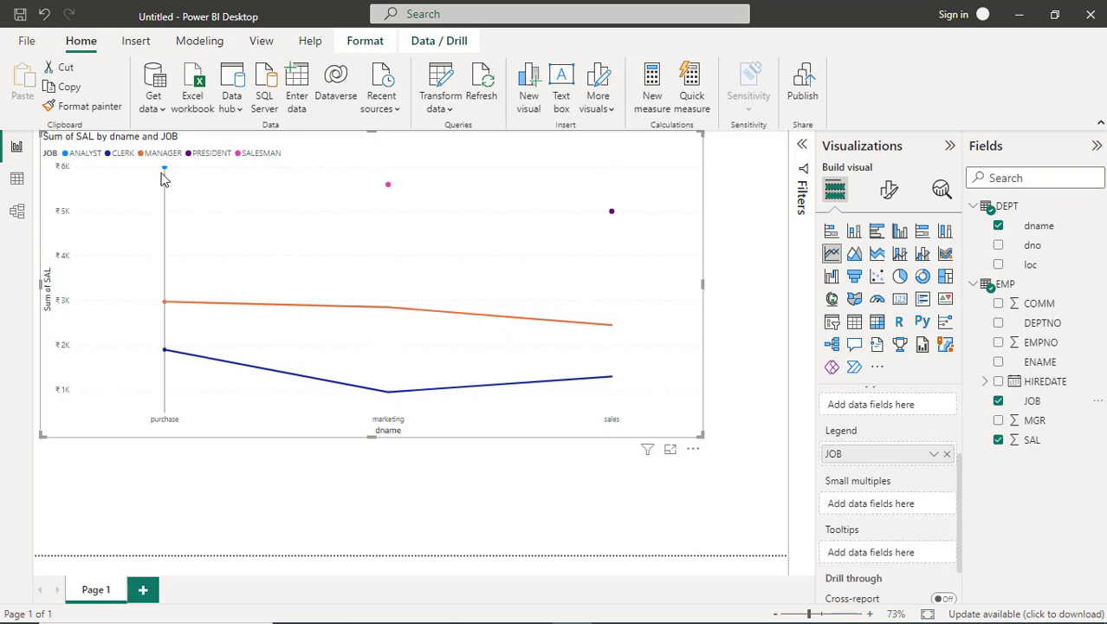
mouse_move(213, 256)
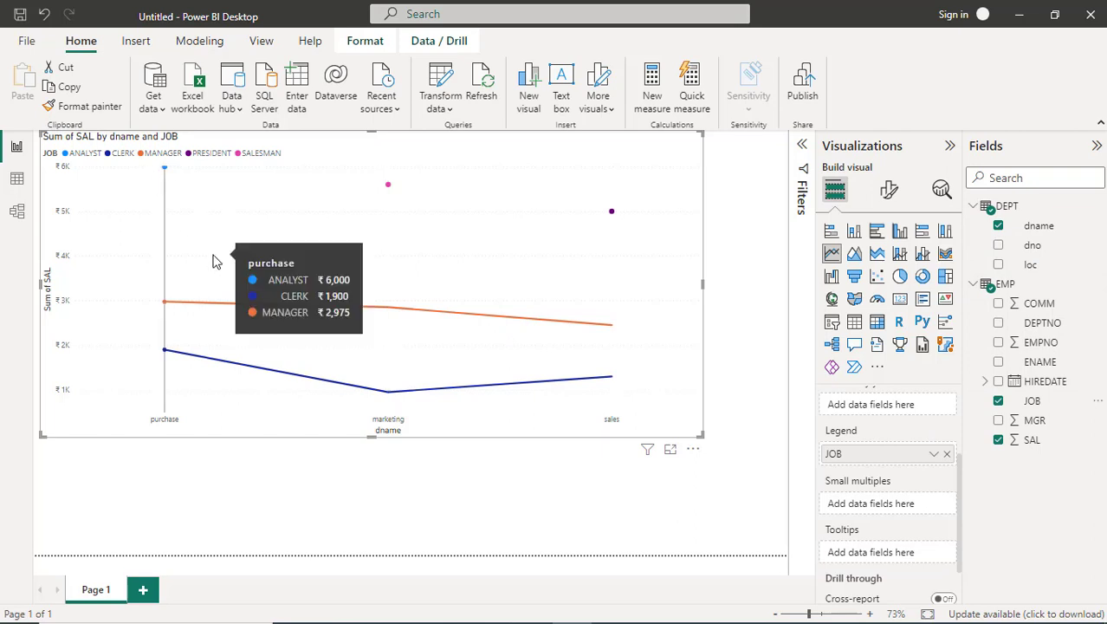
- Save the report in the Documents folder as emp_dept
key("ctrl+s")
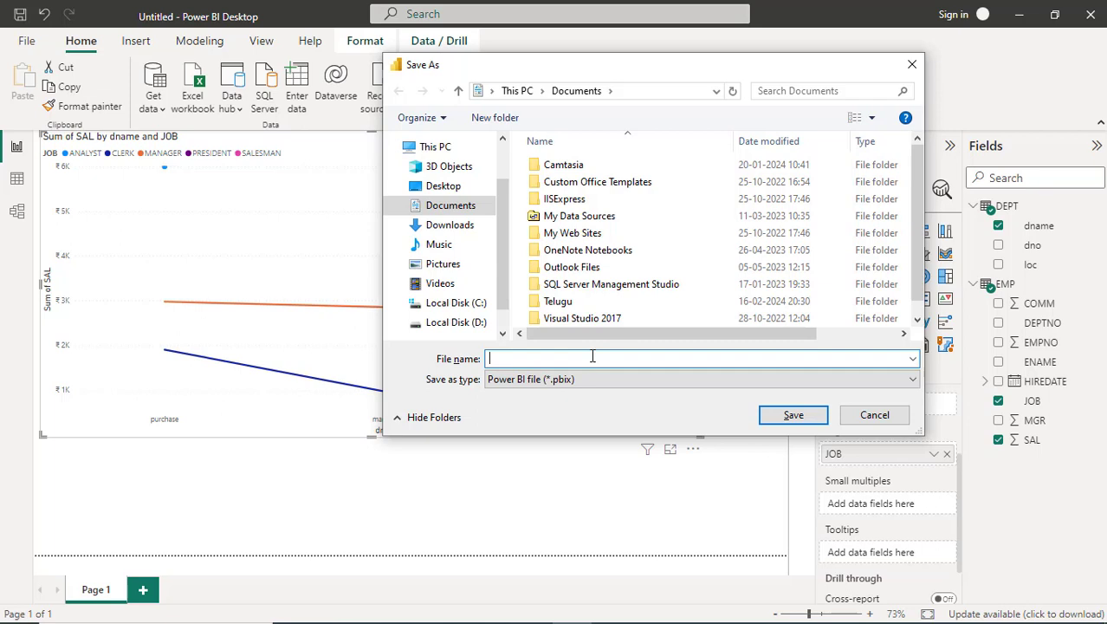
type("emp")
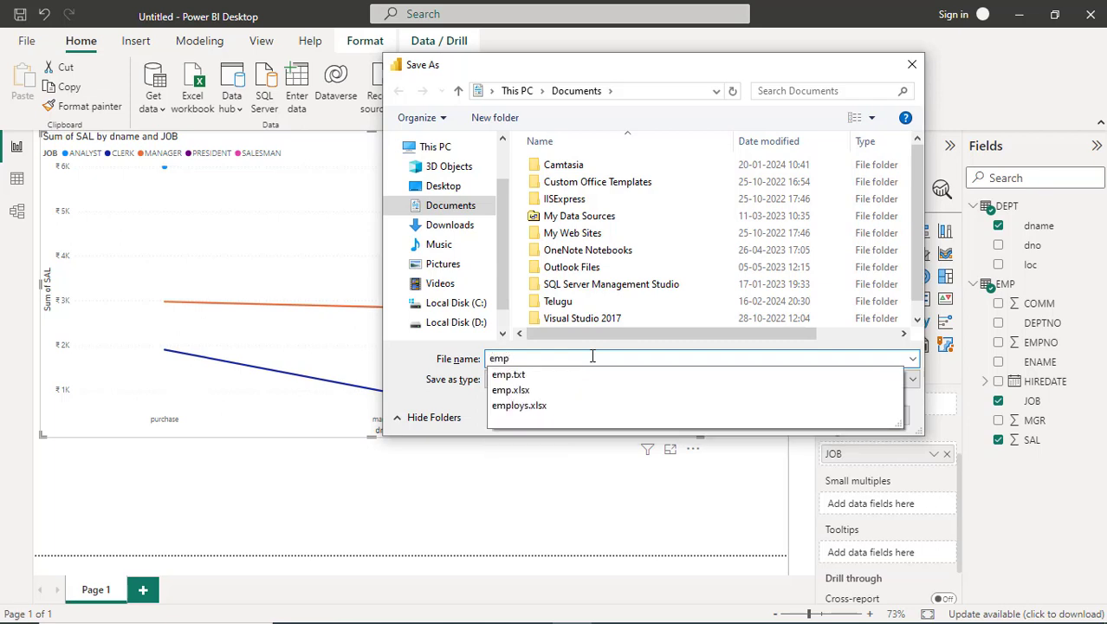
type("_dept")
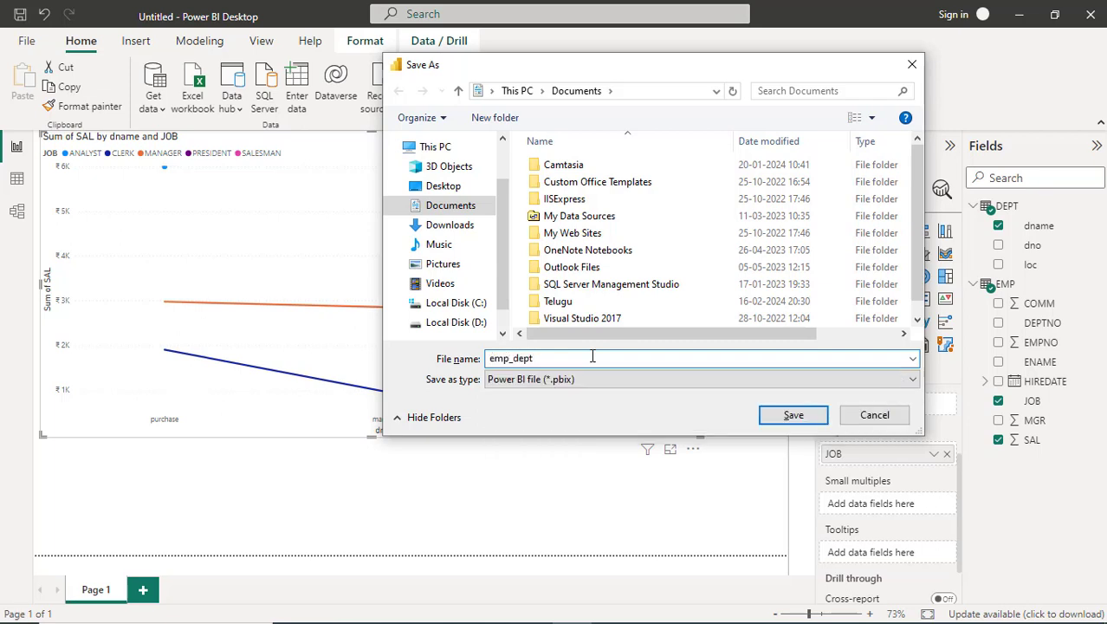
left_click(794, 415)
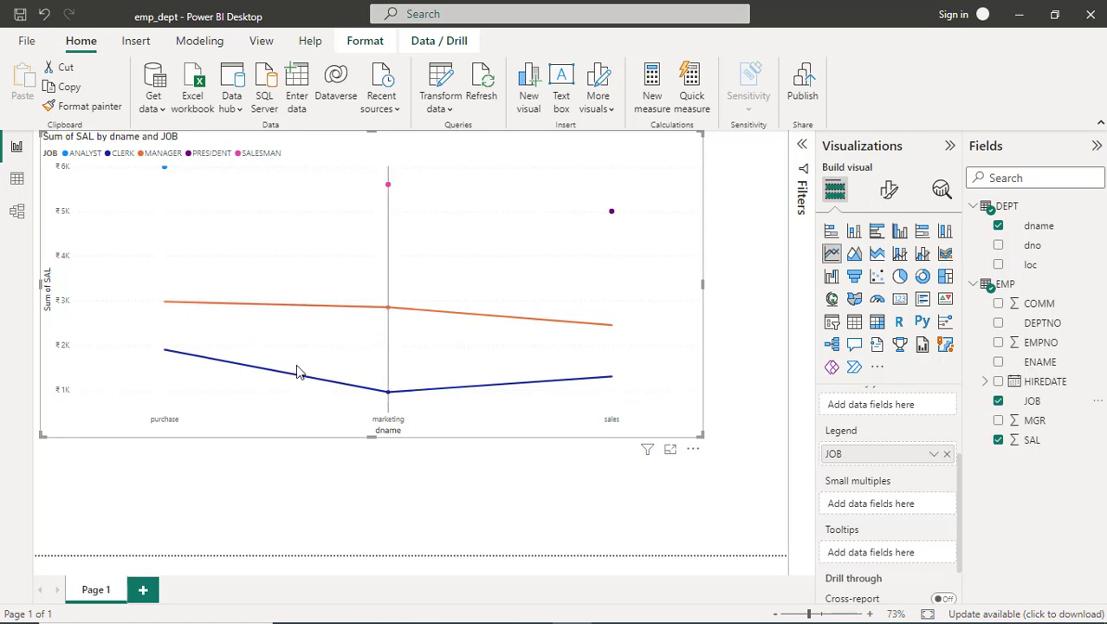
- Create a new blank report and dismiss its start screen
left_click(27, 42)
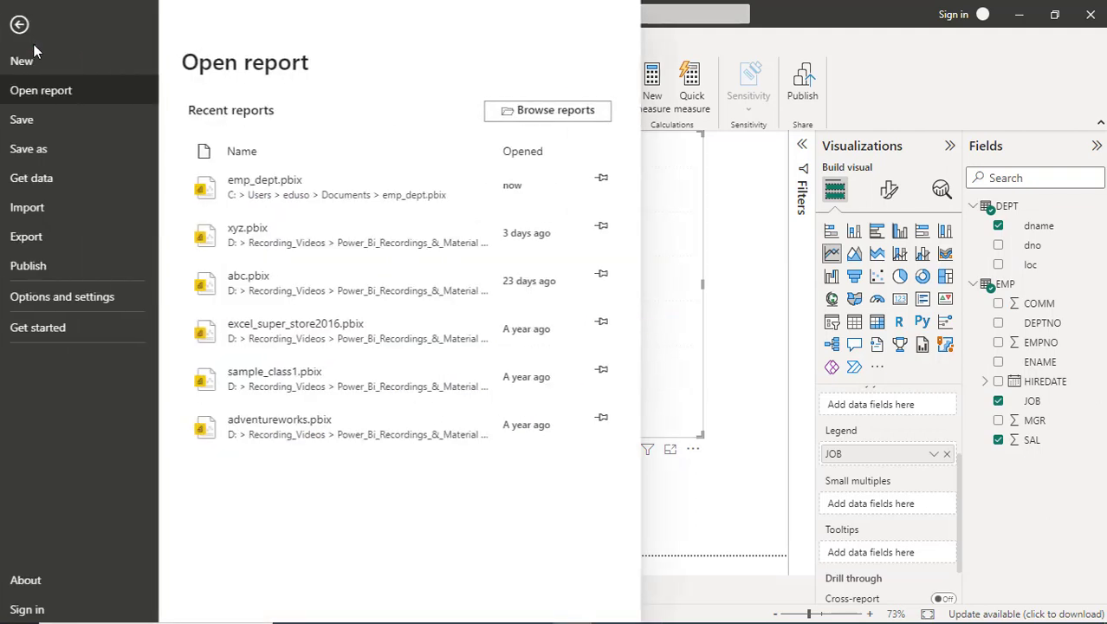
left_click(77, 60)
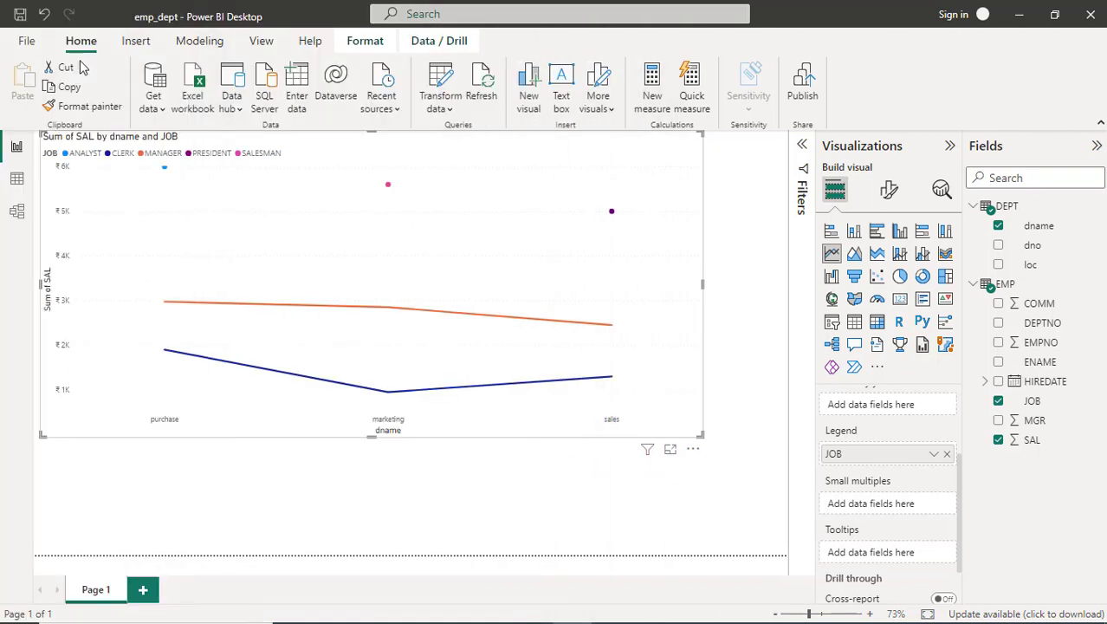
mouse_move(315, 201)
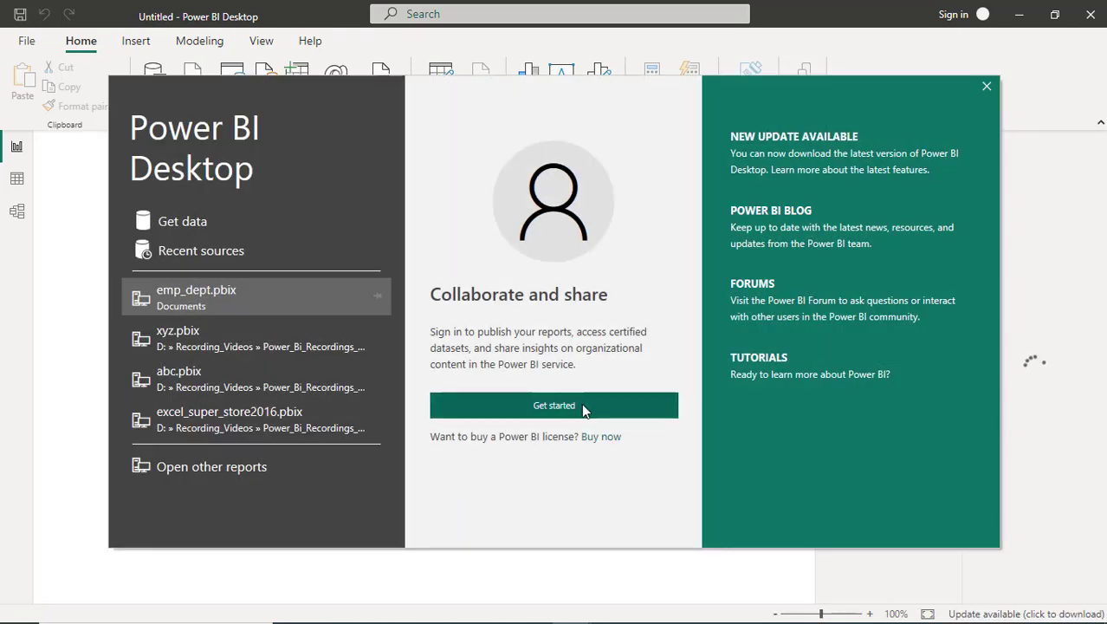
left_click(985, 87)
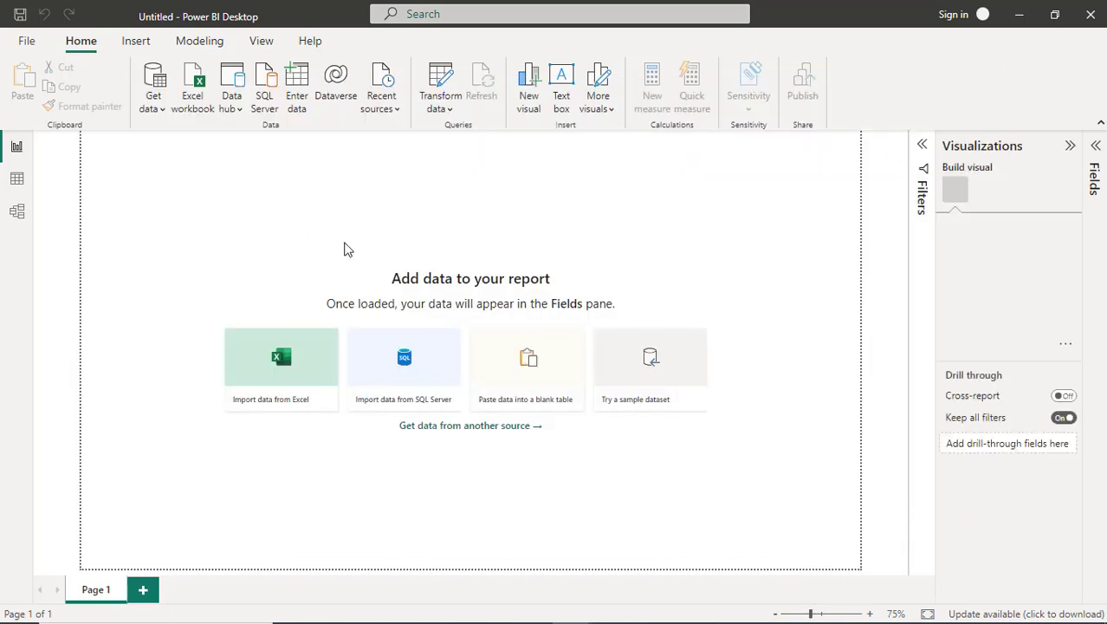
- Start an Excel workbook import and browse to Data_sets in Power_Bi_Recordings_&_Material, under Recording_Videos on drive D
left_click(164, 102)
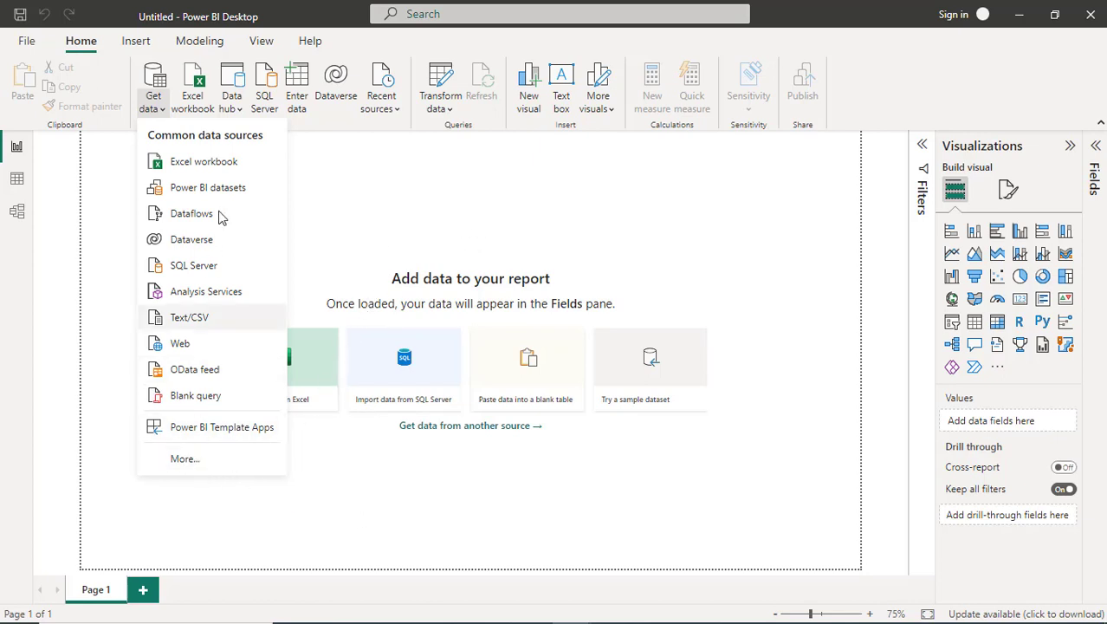
left_click(238, 167)
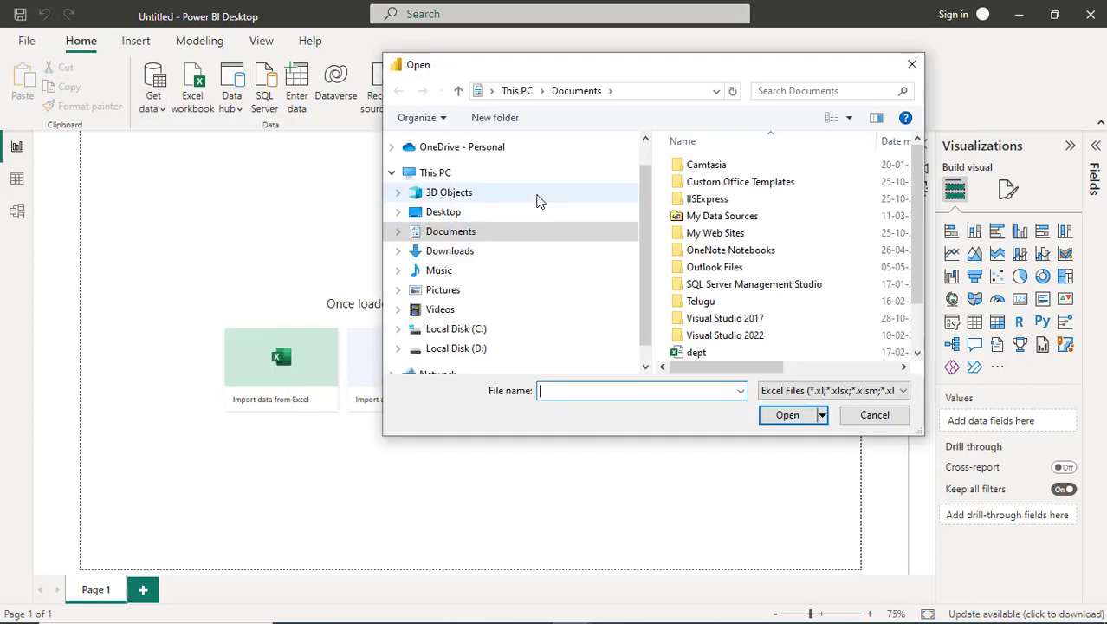
left_click(490, 348)
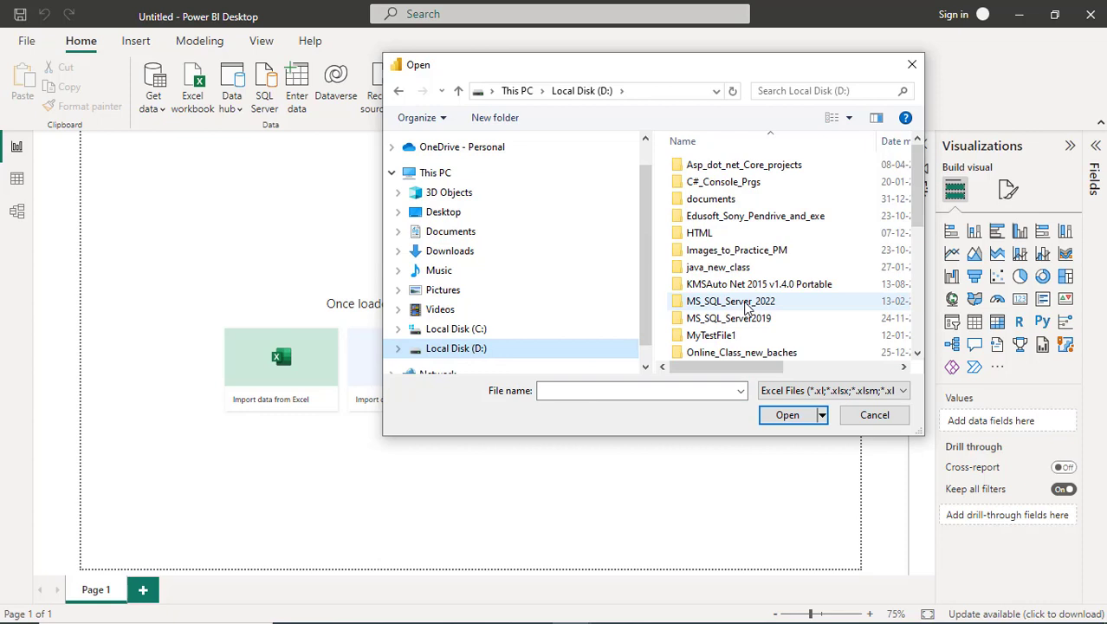
scroll(747, 308, "down", 3)
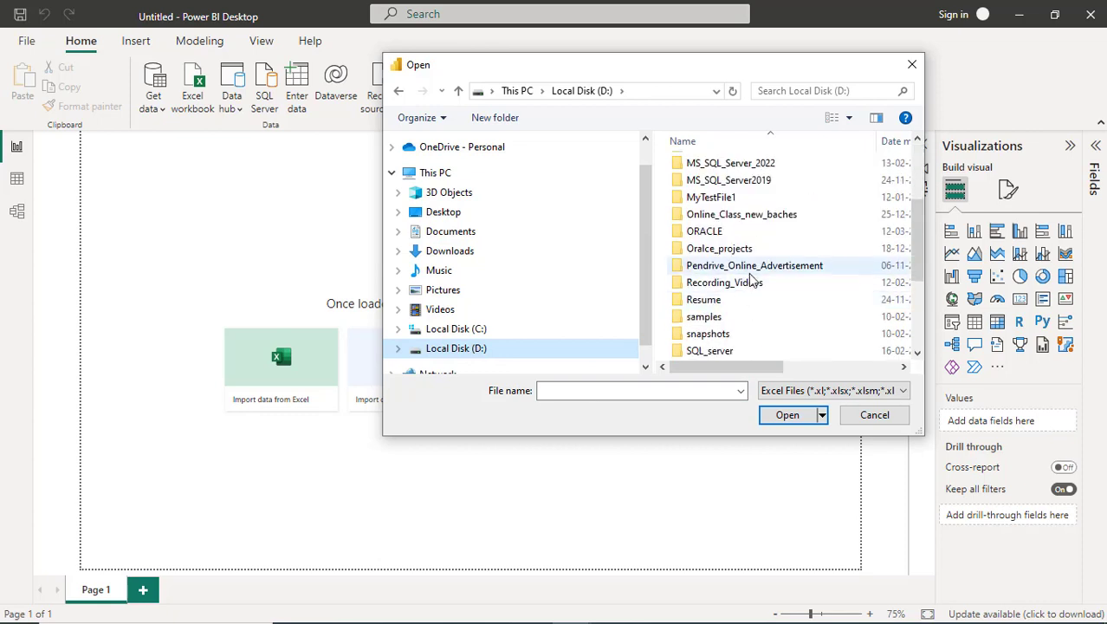
left_click(751, 287)
double_click(750, 286)
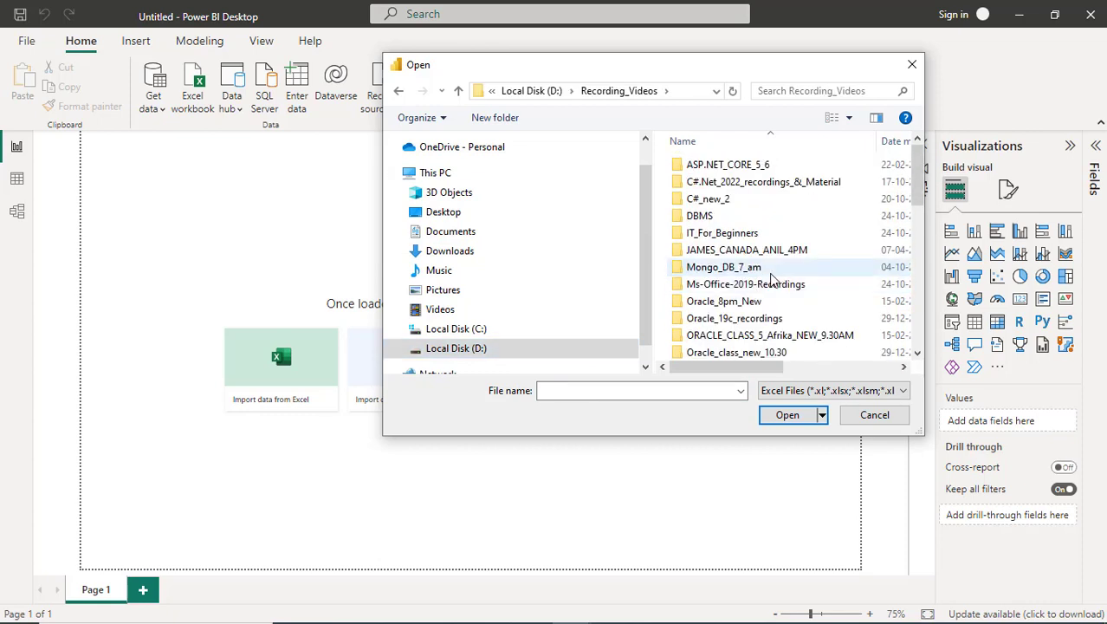
scroll(772, 278, "down", 6)
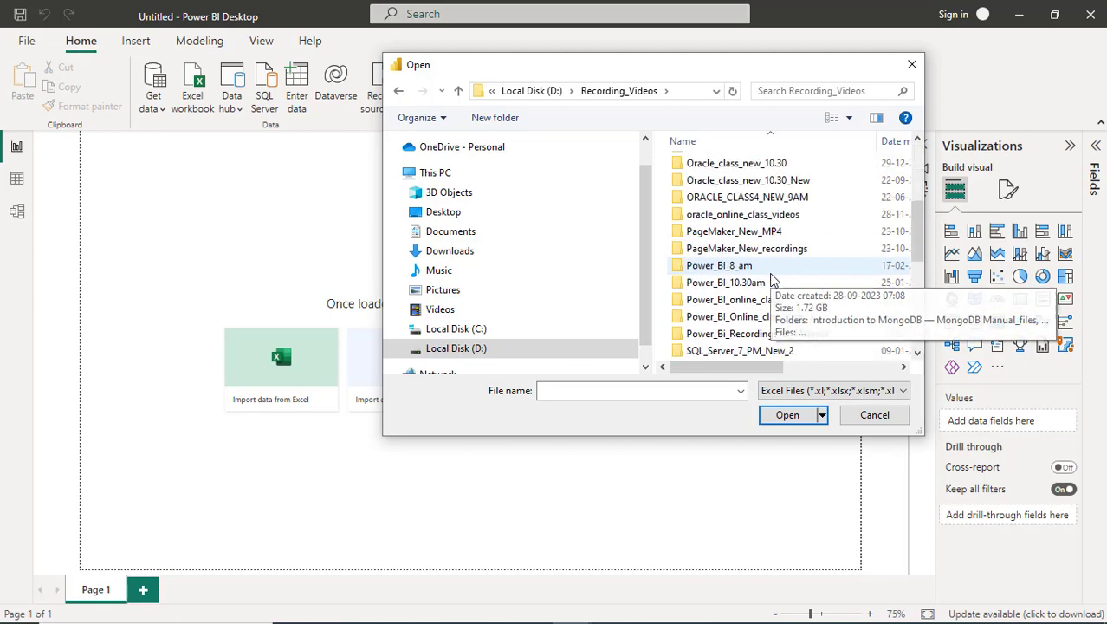
left_click(775, 231)
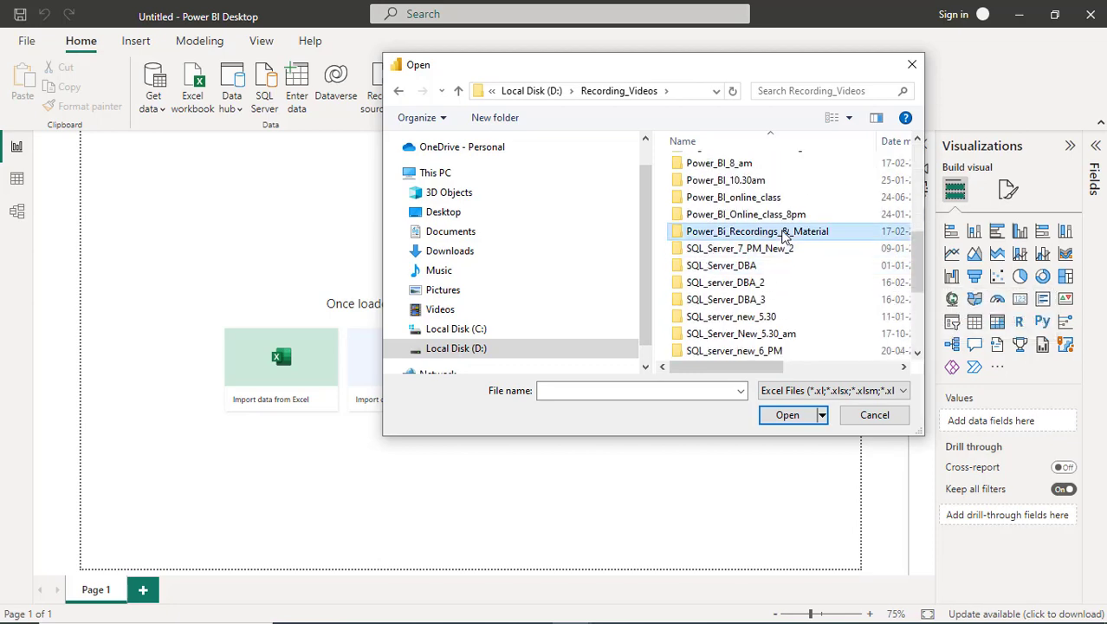
double_click(775, 231)
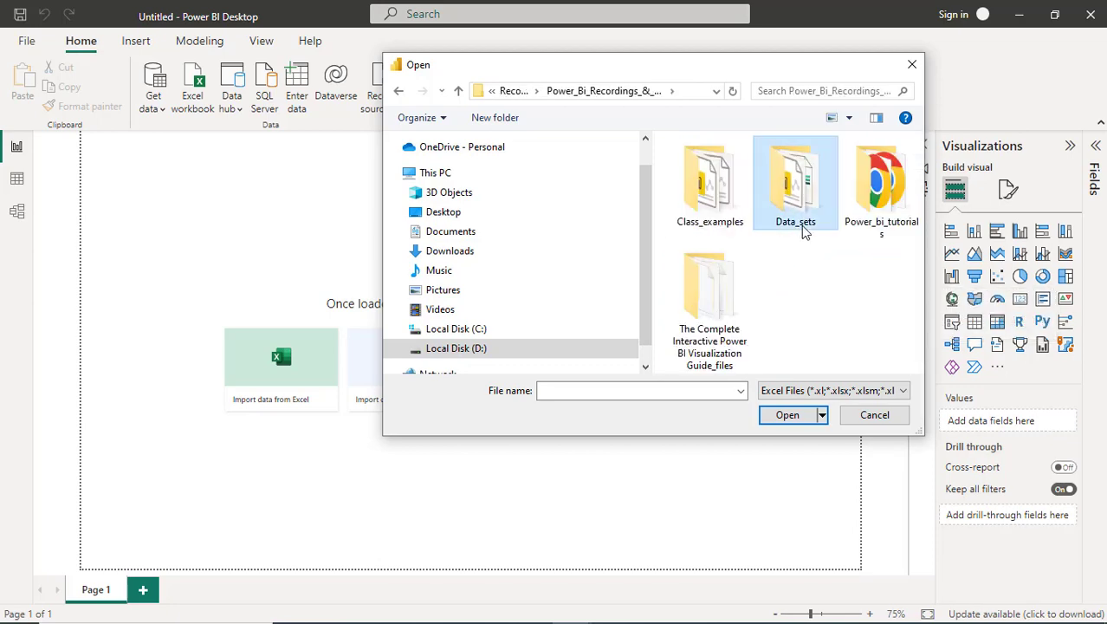
double_click(791, 224)
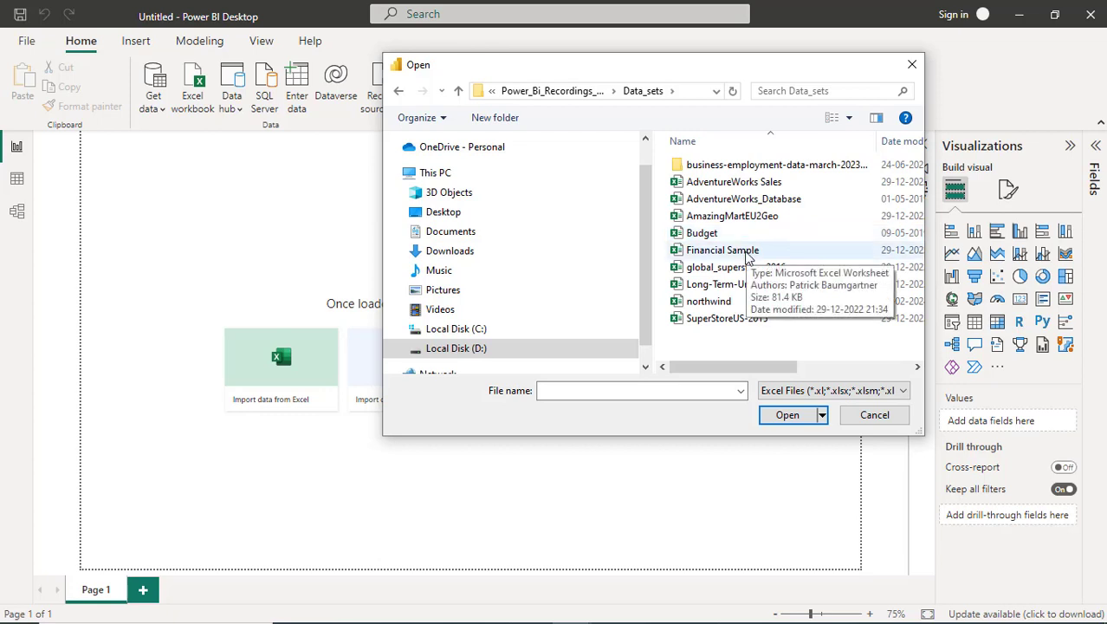
- Open the northwind workbook from the Data_sets folder as the data source
left_click_drag(704, 76, 605, 78)
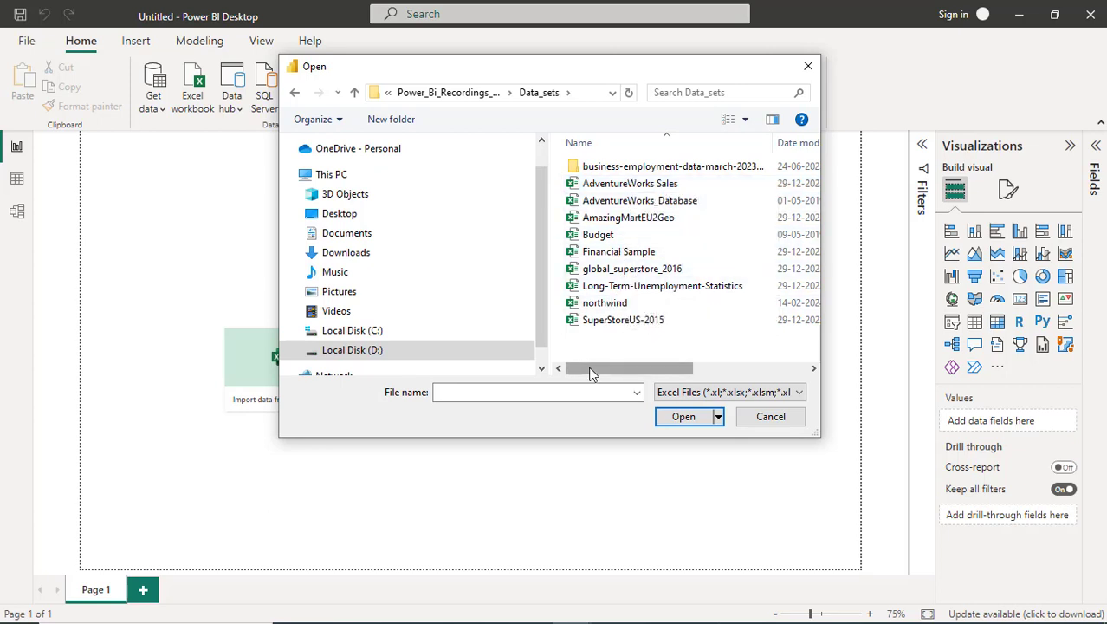
mouse_move(590, 370)
left_mouse_down()
mouse_move(620, 367)
mouse_move(583, 367)
left_mouse_up()
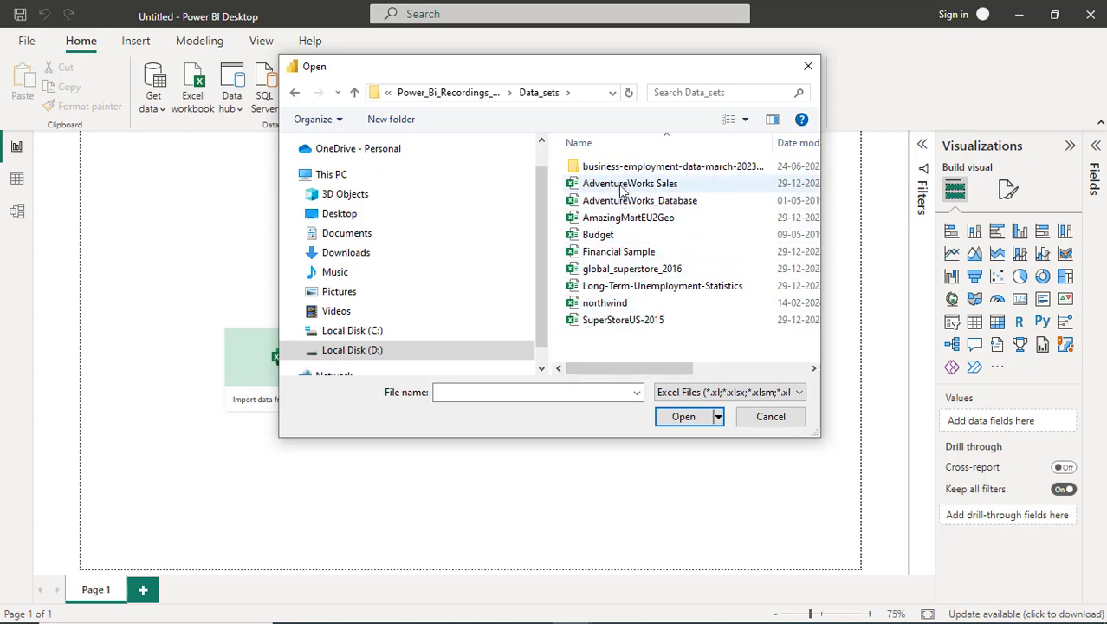
left_click(611, 310)
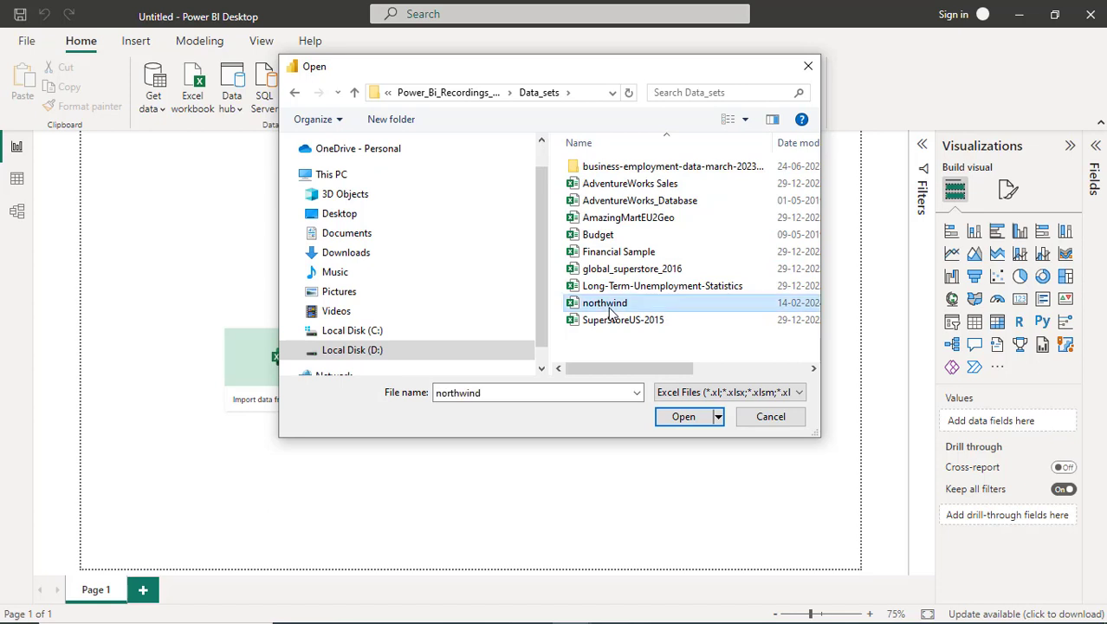
left_click(684, 417)
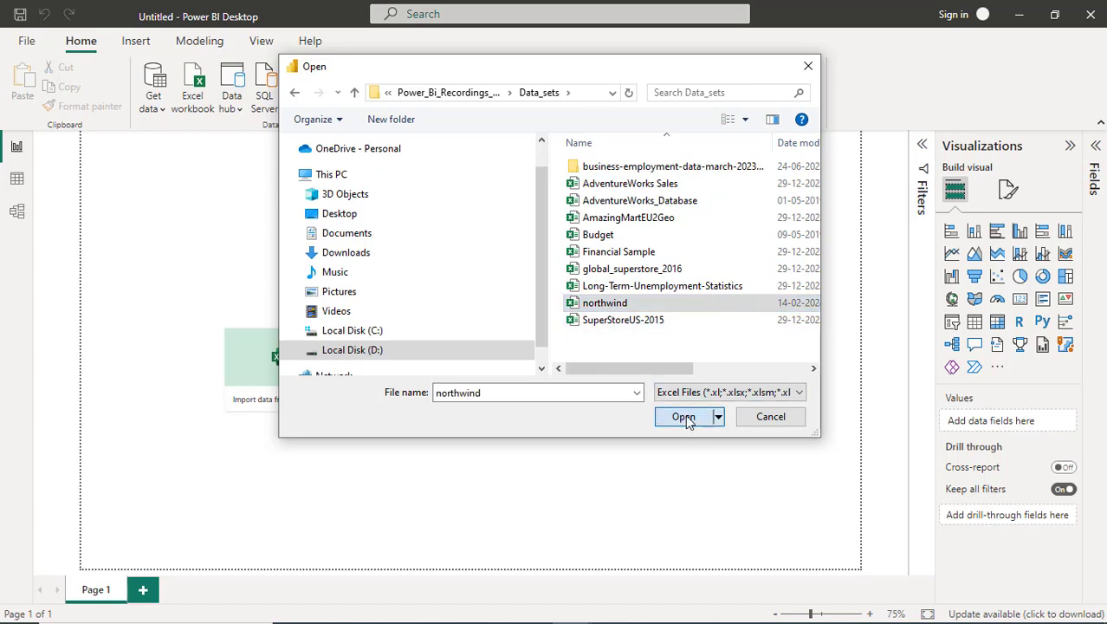
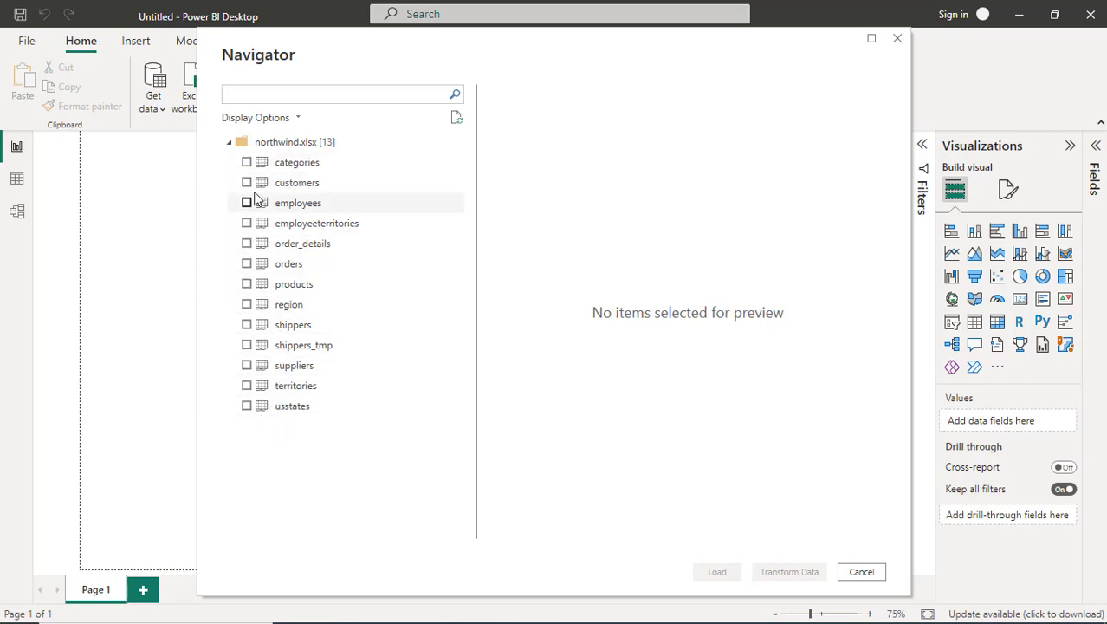
- Select the categories, products, customers, orders and order_details tables of the northwind workbook for import
left_click(247, 163)
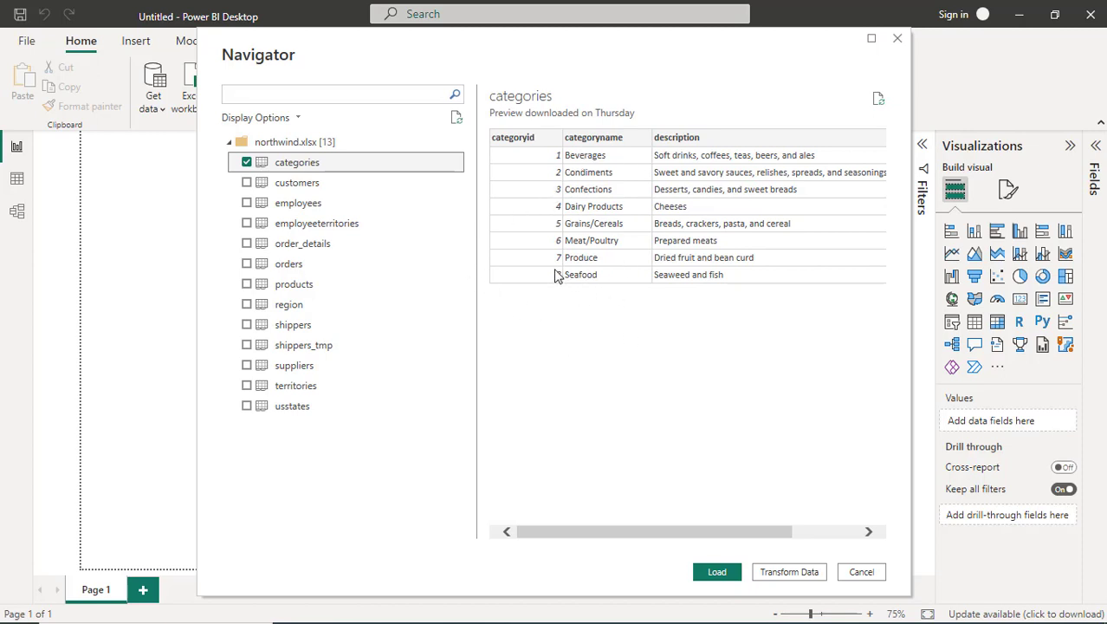
left_click(247, 284)
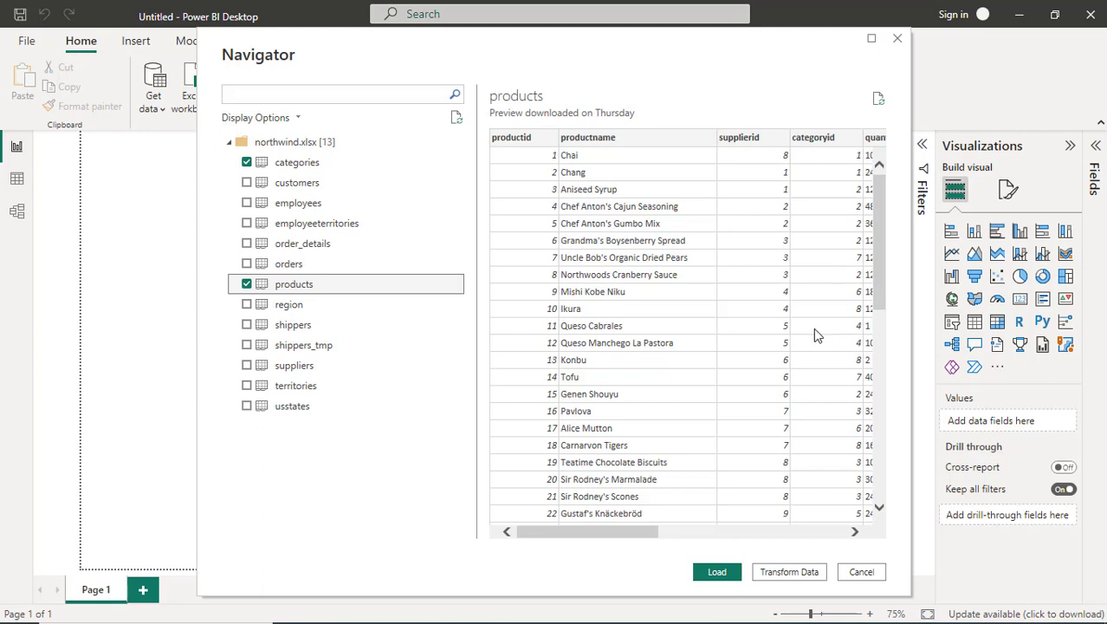
left_click(322, 165)
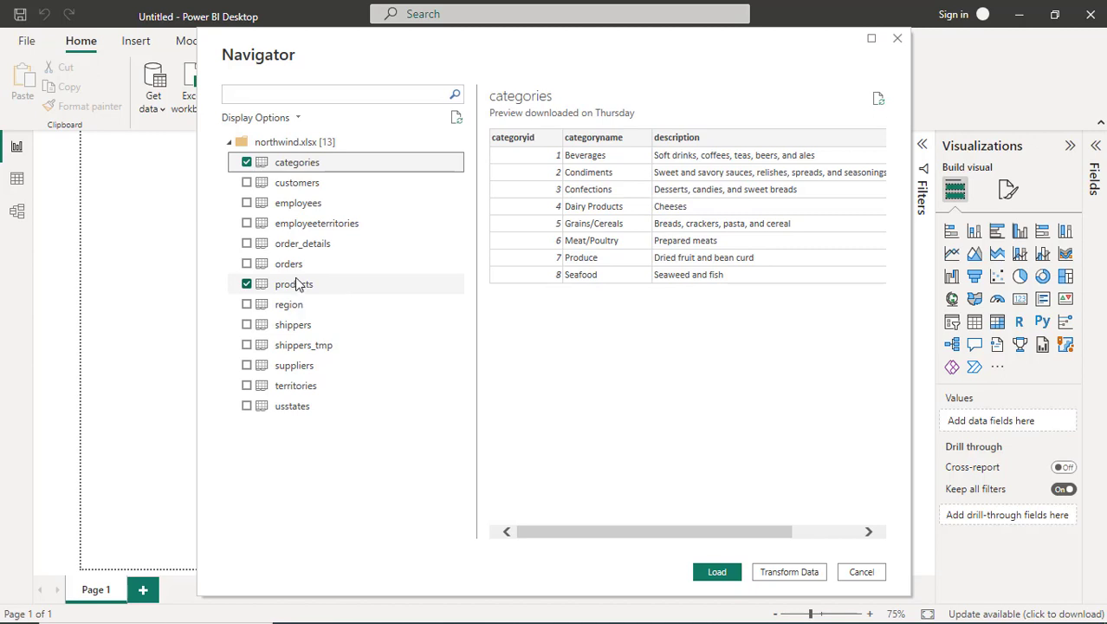
left_click(248, 185)
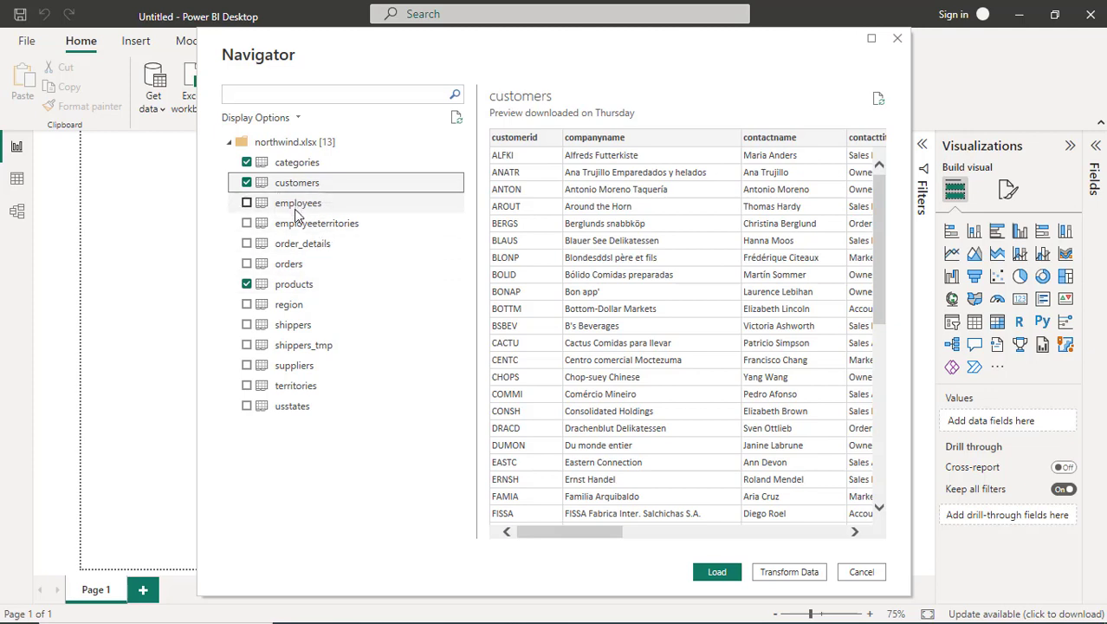
left_click(248, 264)
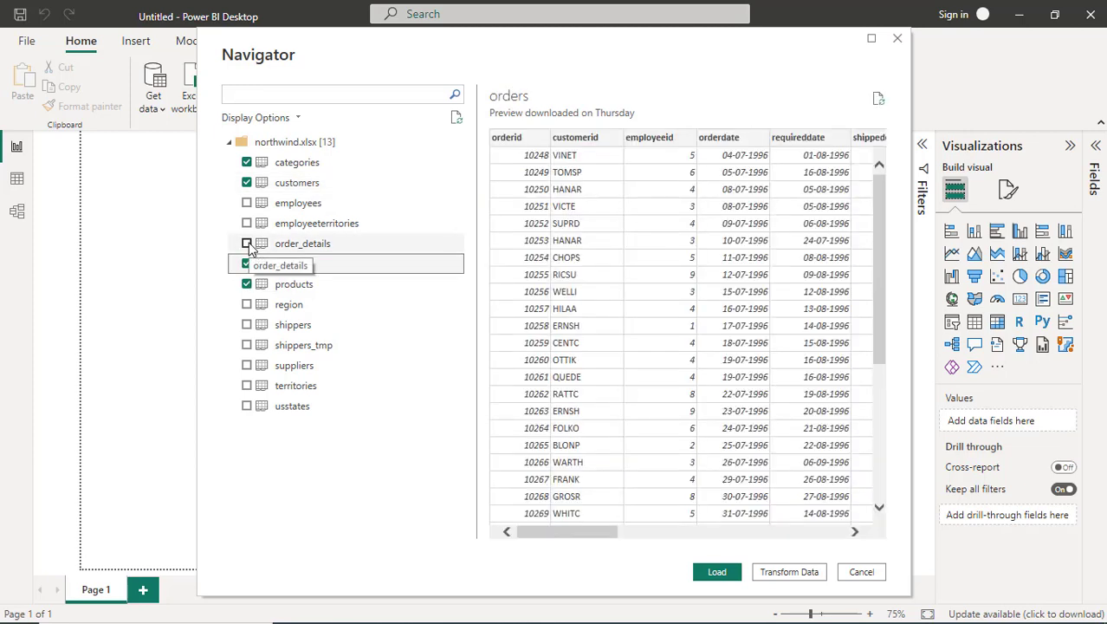
left_click(246, 245)
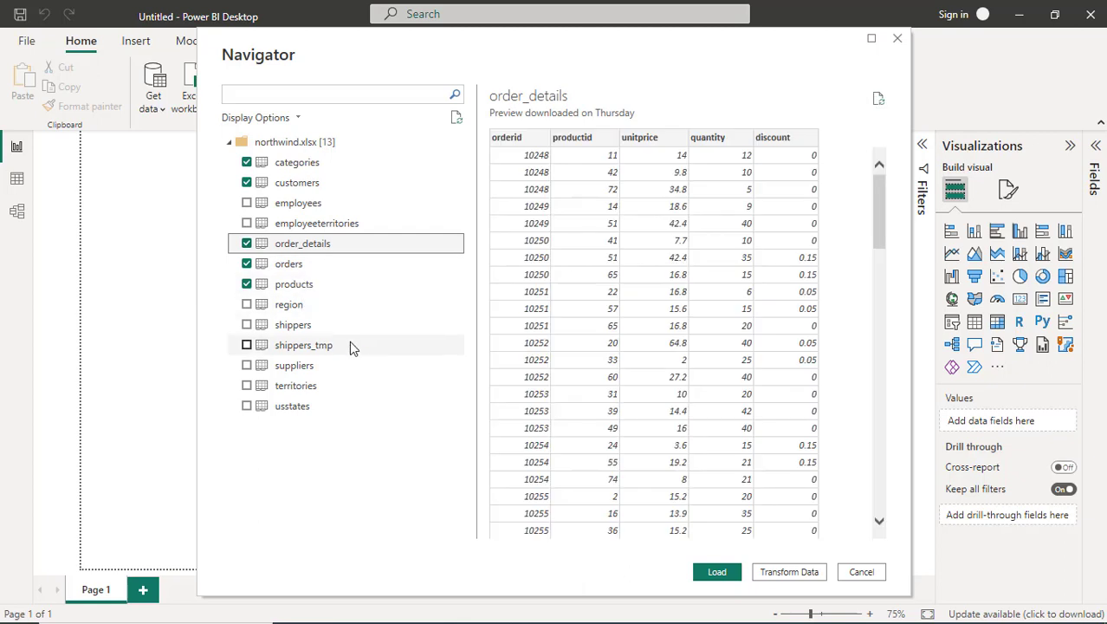
- Add region, employees, employeeterritories, shippers, suppliers, territories, usstates and shippers_tmp to the import selection and load all selected tables
left_click(246, 305)
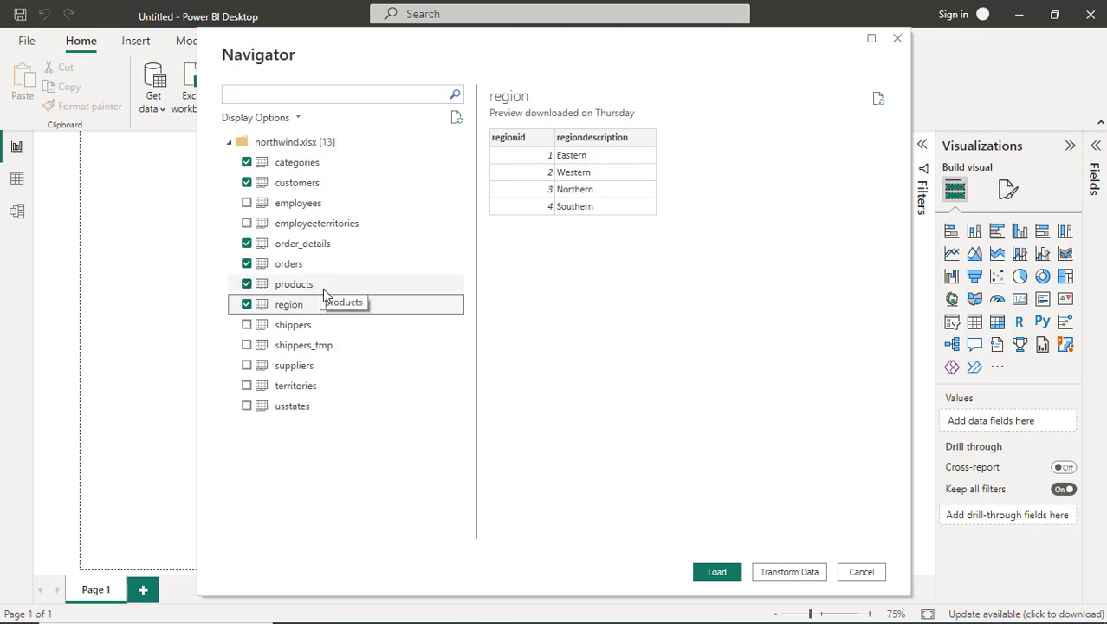
left_click(247, 204)
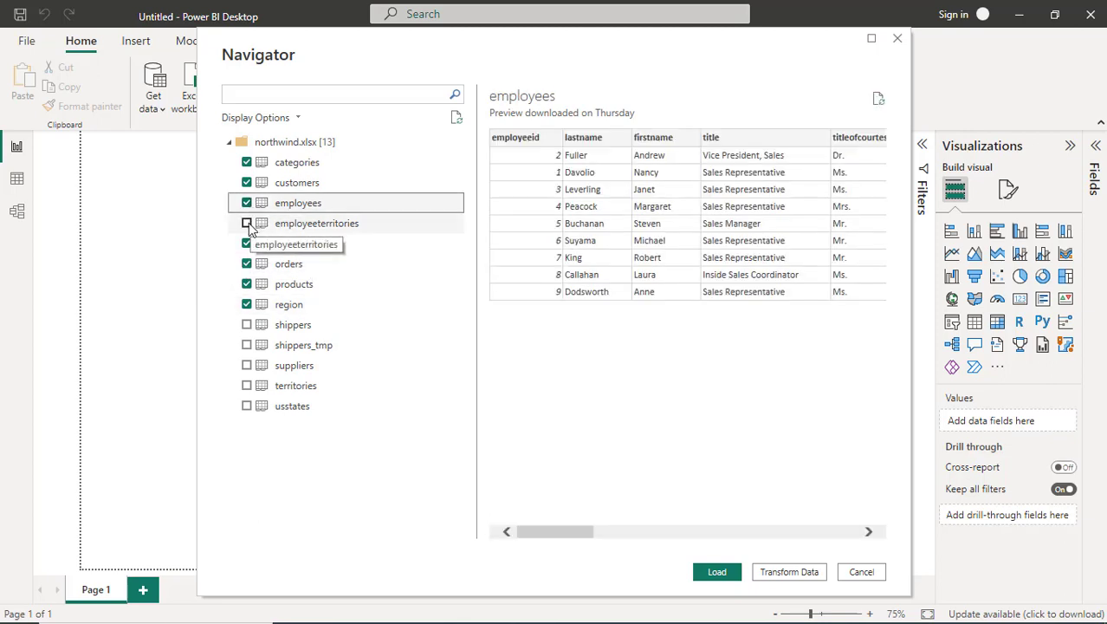
left_click(247, 224)
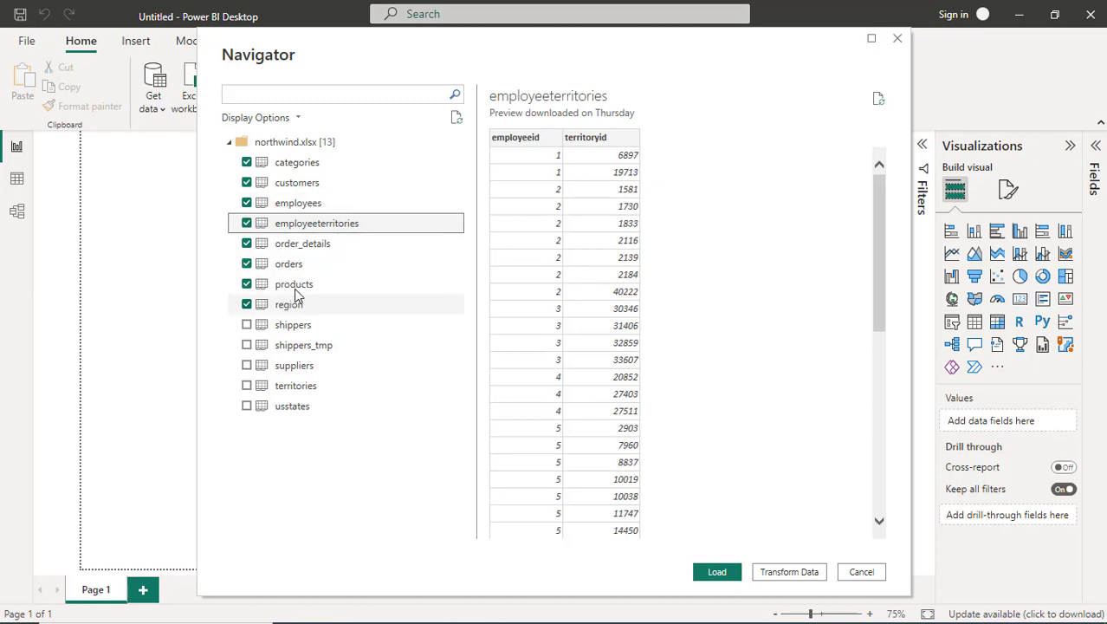
left_click(247, 326)
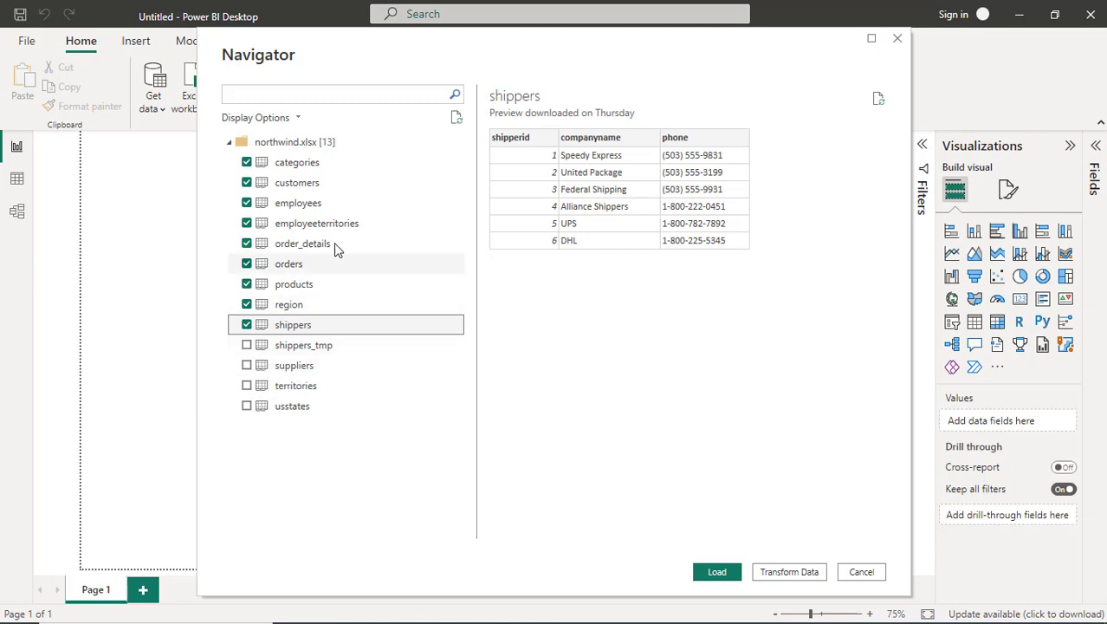
left_click(246, 365)
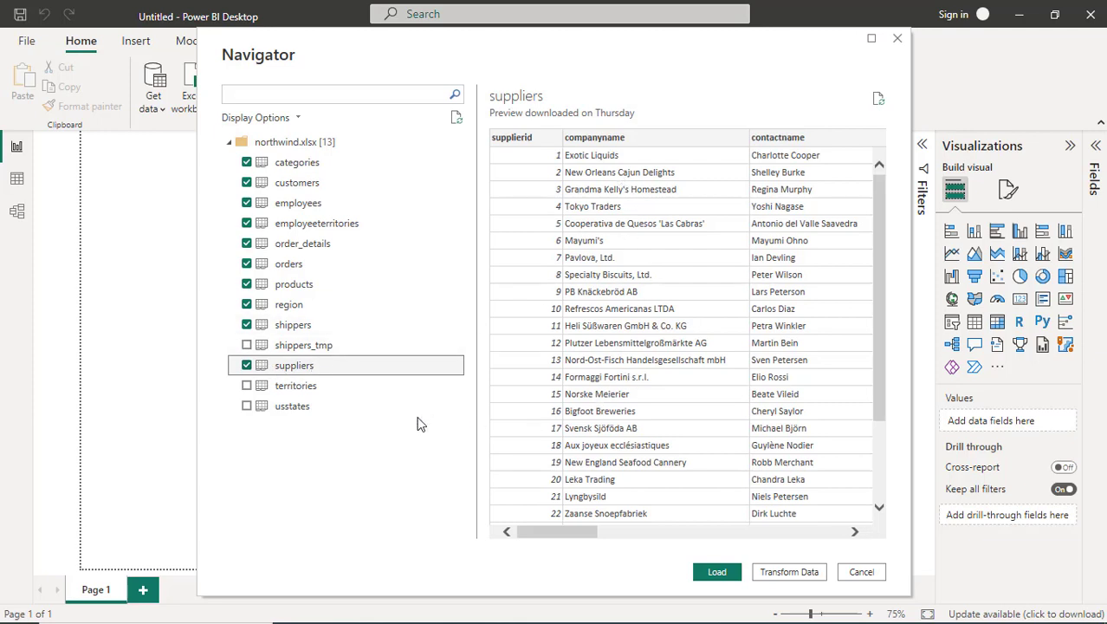
left_click(247, 386)
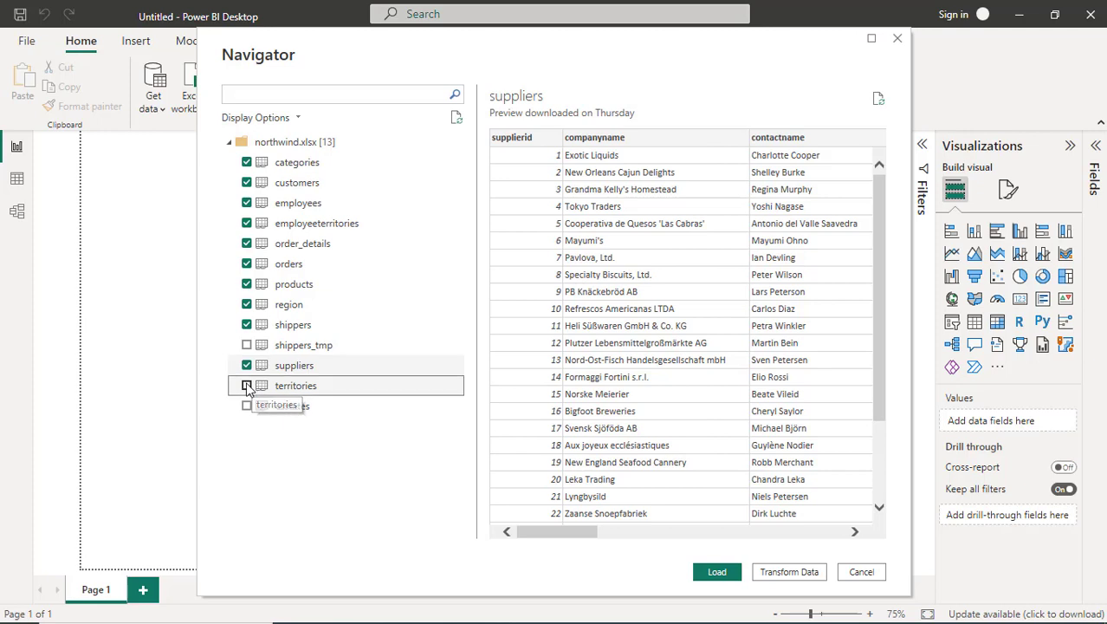
left_click(247, 406)
left_click(247, 345)
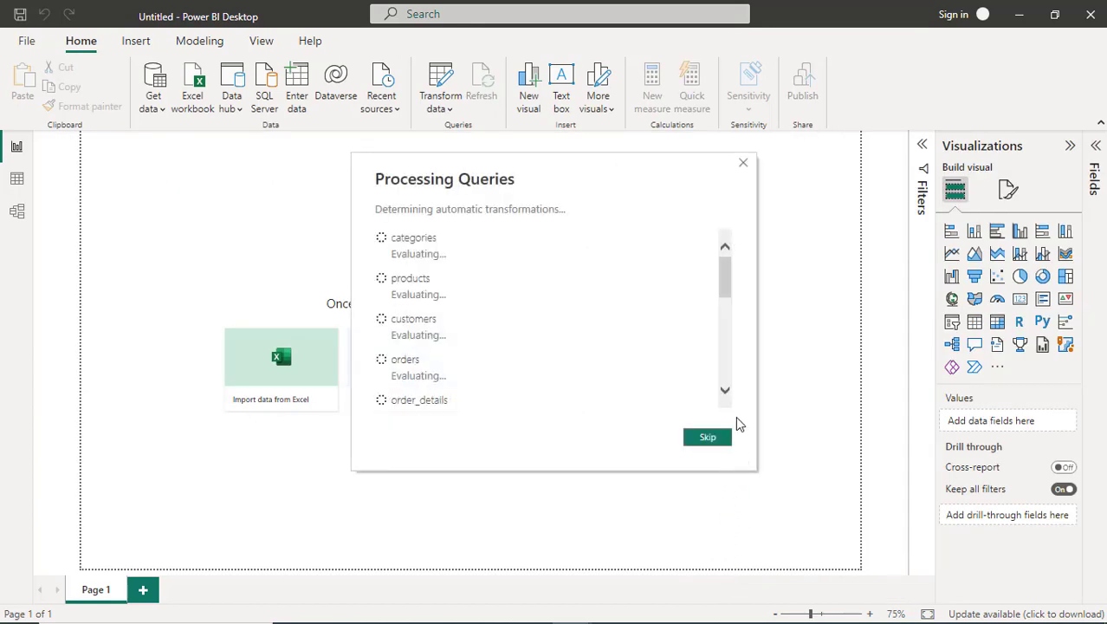
- Examine the query processing status of the northwind tables being imported
left_click(728, 389)
left_click(727, 389)
left_click(728, 389)
left_click(727, 389)
left_click(728, 389)
left_click(728, 389)
left_click(728, 389)
left_click(727, 389)
left_click(728, 389)
left_click(728, 389)
left_click(728, 389)
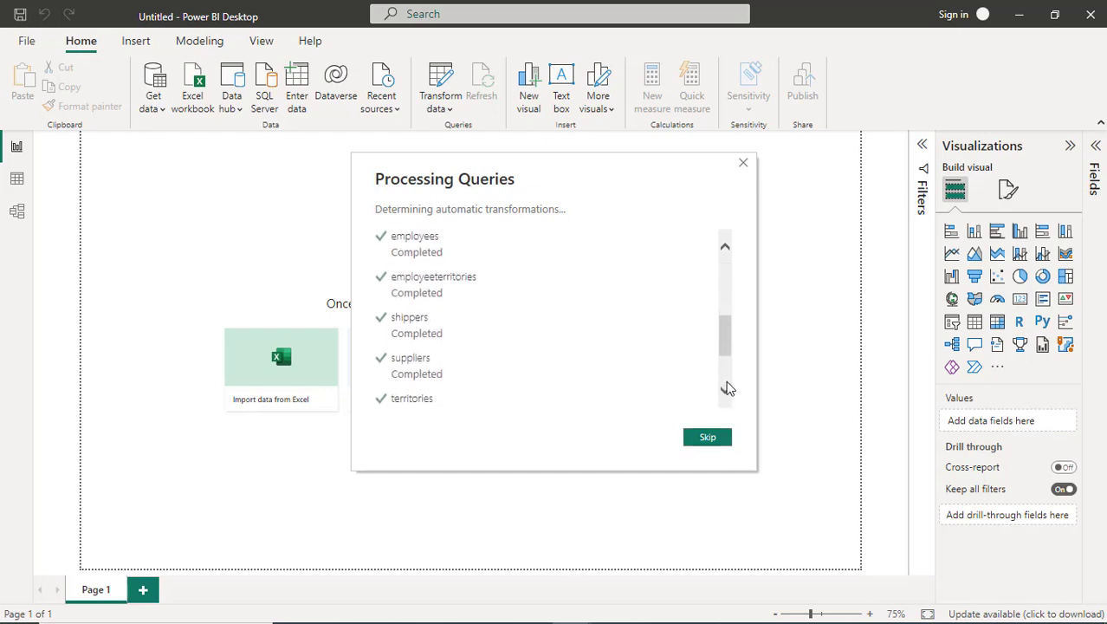
left_click(727, 389)
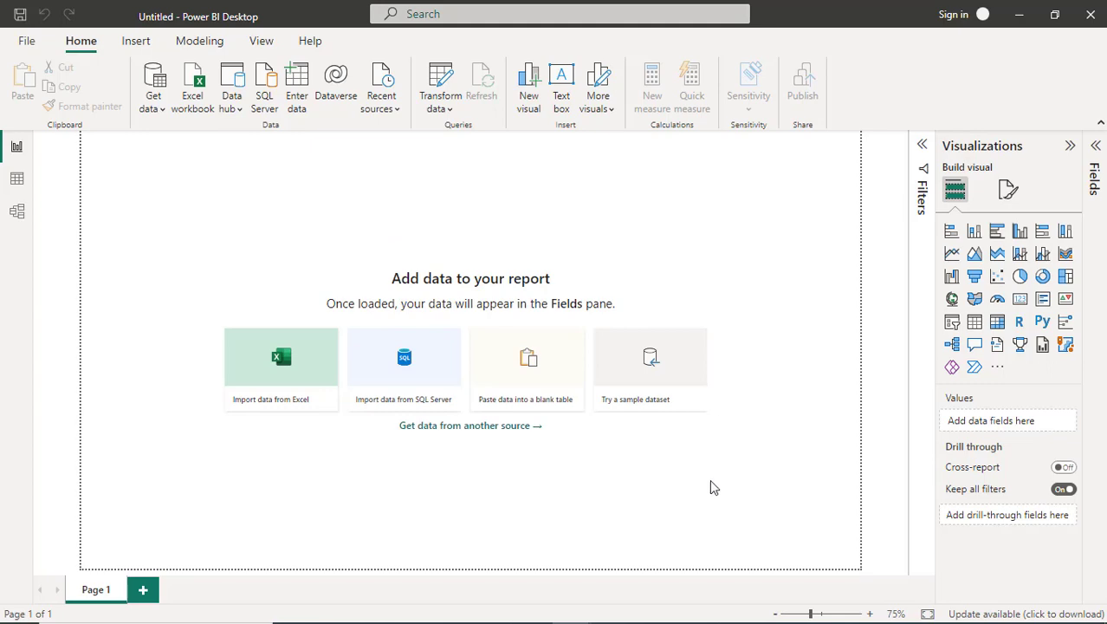
- Review the load results of the northwind tables through to shippers_tmp and dismiss the load summary
key("alt+Tab")
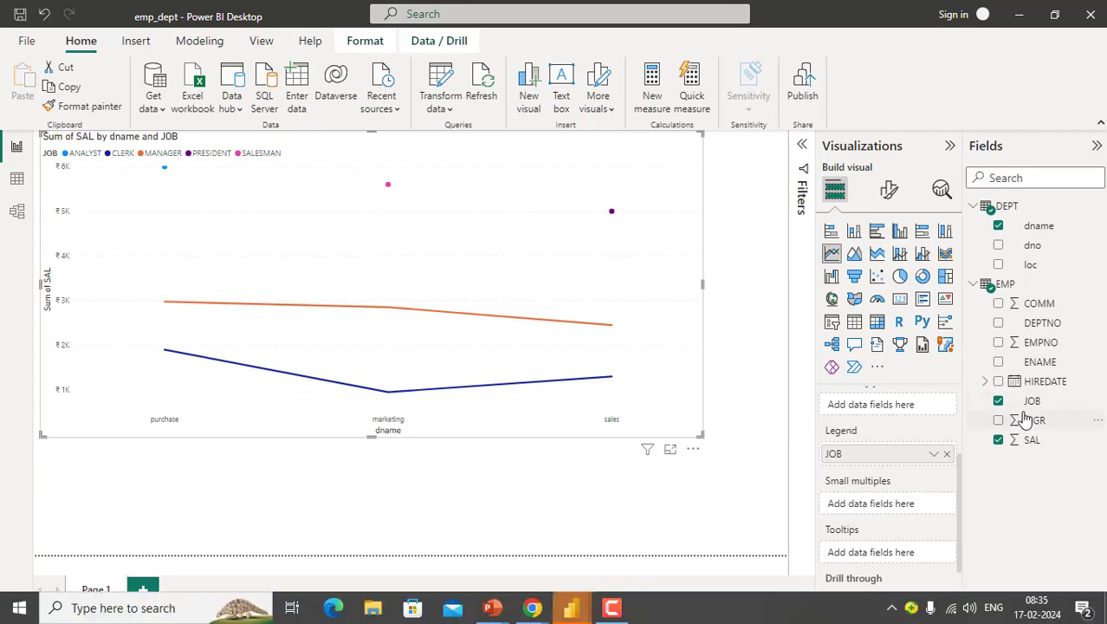
key("alt+Tab")
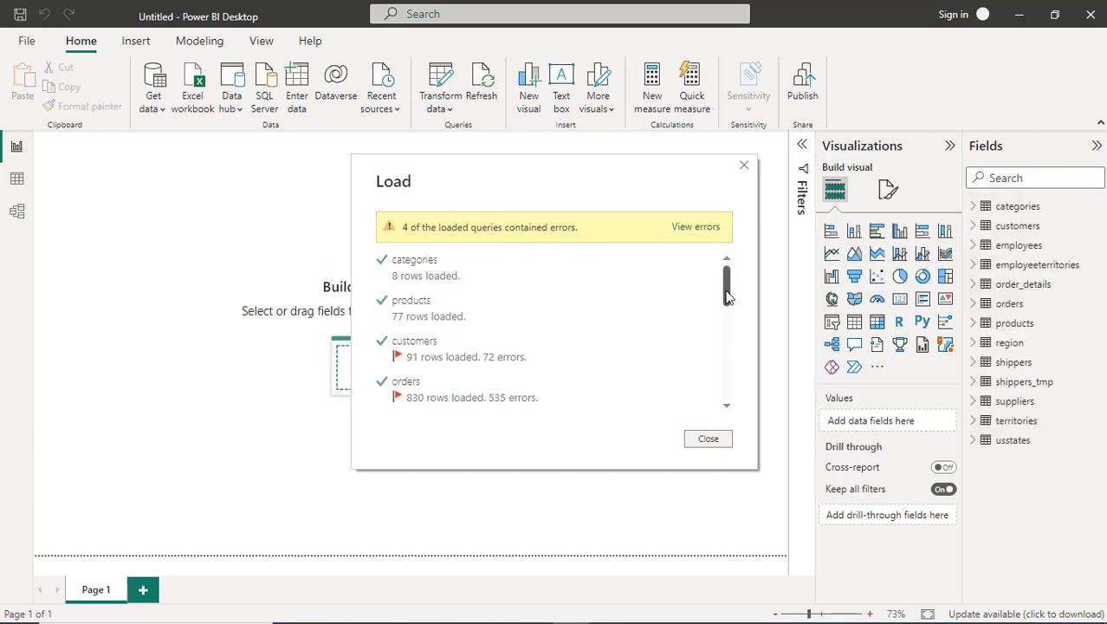
left_click_drag(726, 301, 726, 396)
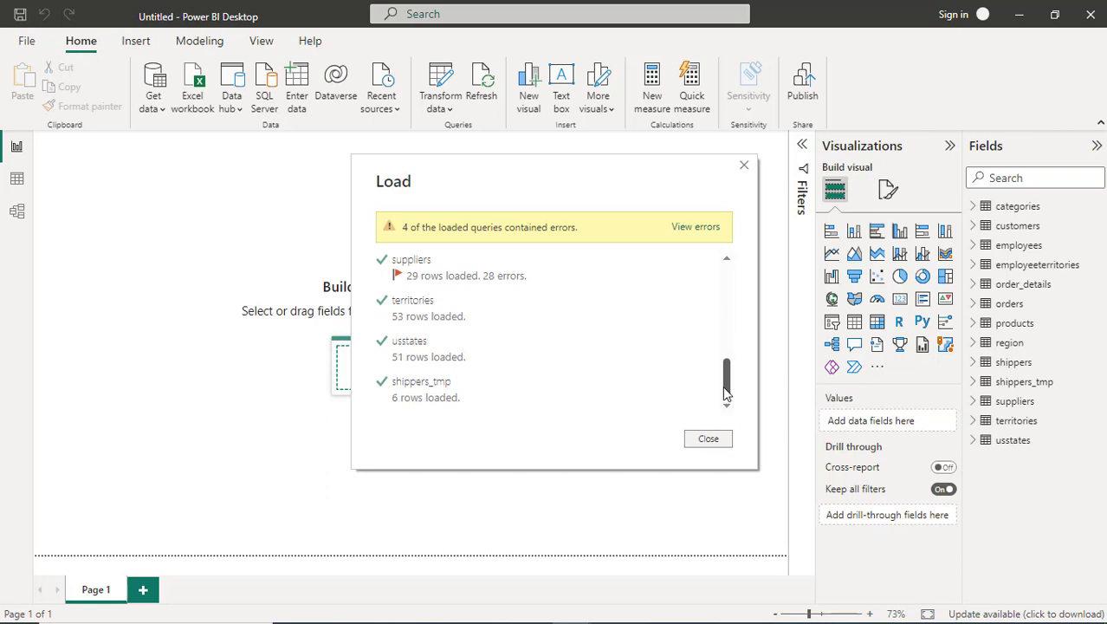
left_click(706, 440)
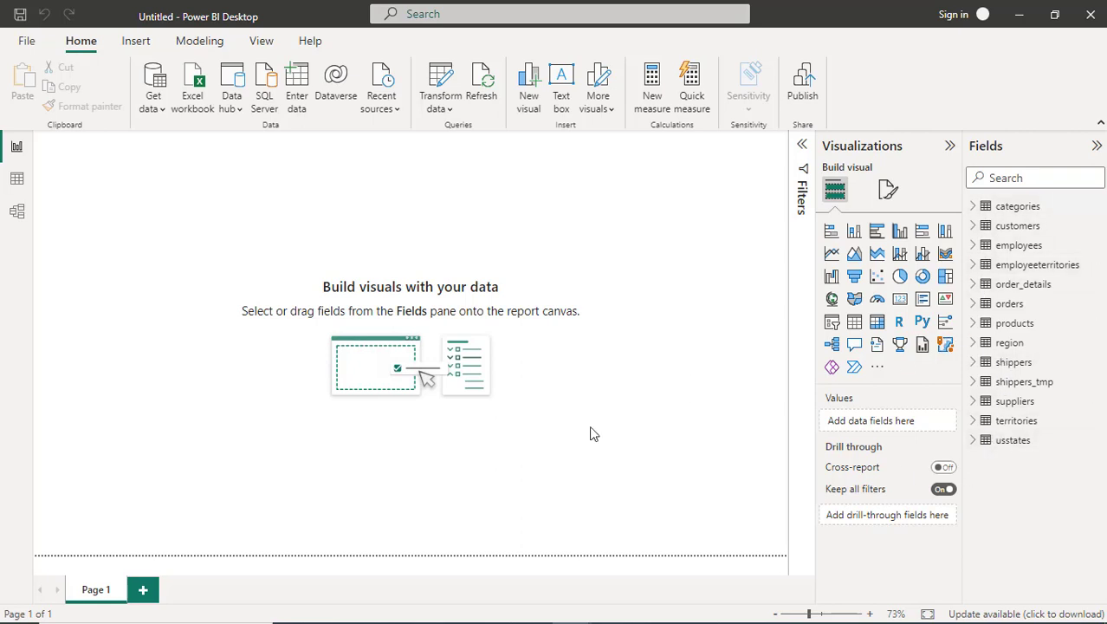
- Show the model's relationship diagram and narrow the Properties pane to give the diagram more room
left_click(17, 214)
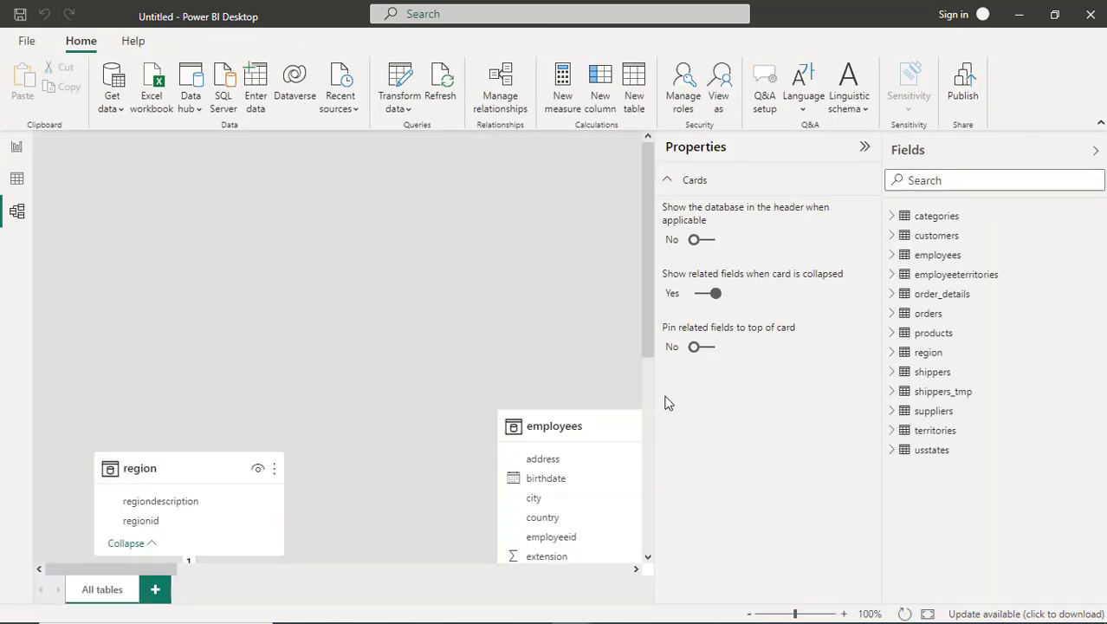
left_click_drag(654, 390, 732, 392)
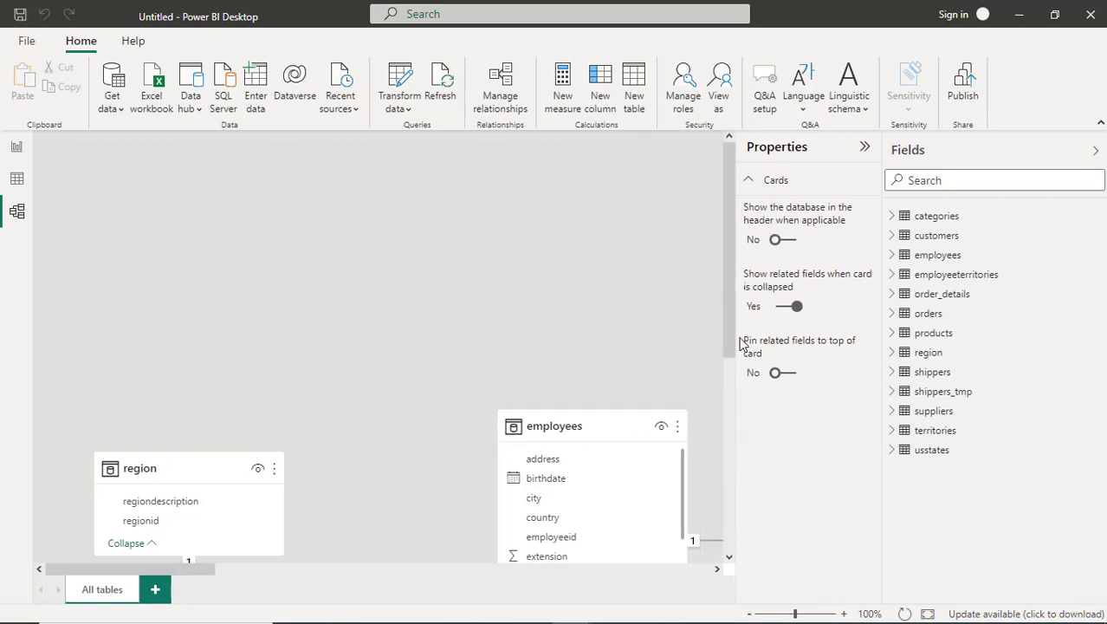
- Move the products table to the right in the relationship diagram, clear of the categories table
left_click_drag(731, 334, 728, 409)
mouse_move(729, 481)
left_mouse_down()
mouse_move(729, 544)
mouse_move(745, 450)
mouse_move(747, 489)
left_mouse_up()
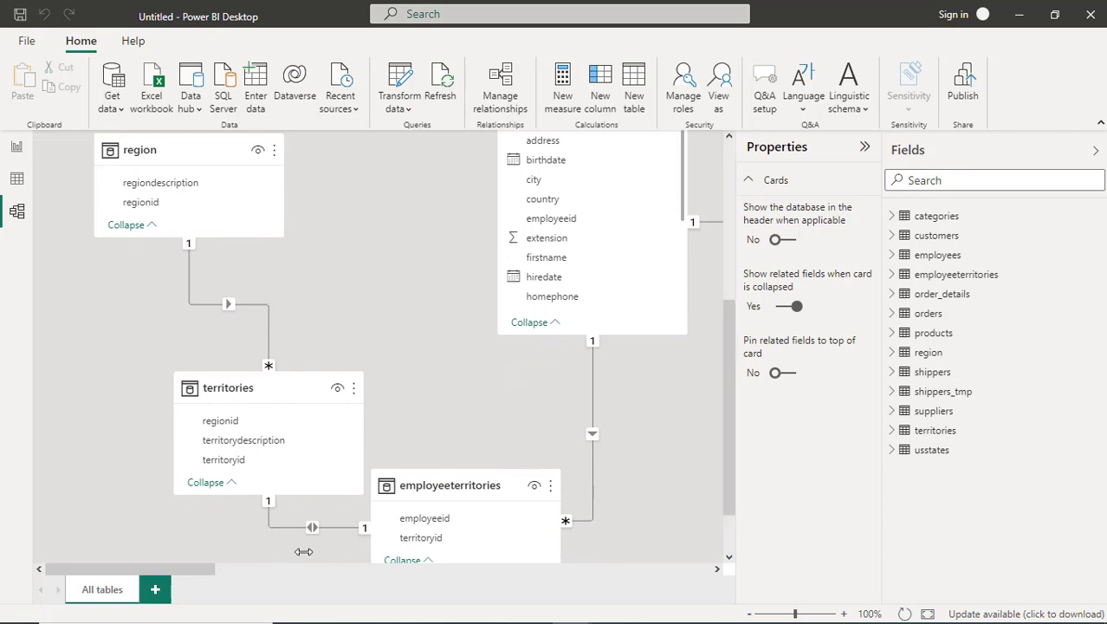
left_click_drag(216, 573, 712, 553)
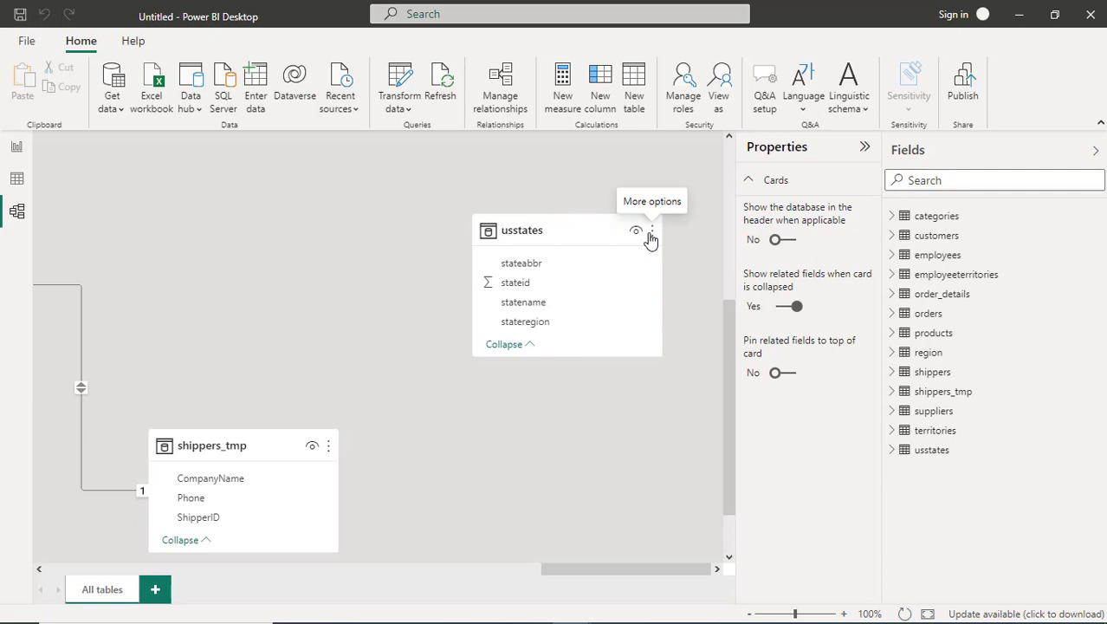
left_click_drag(594, 568, 436, 568)
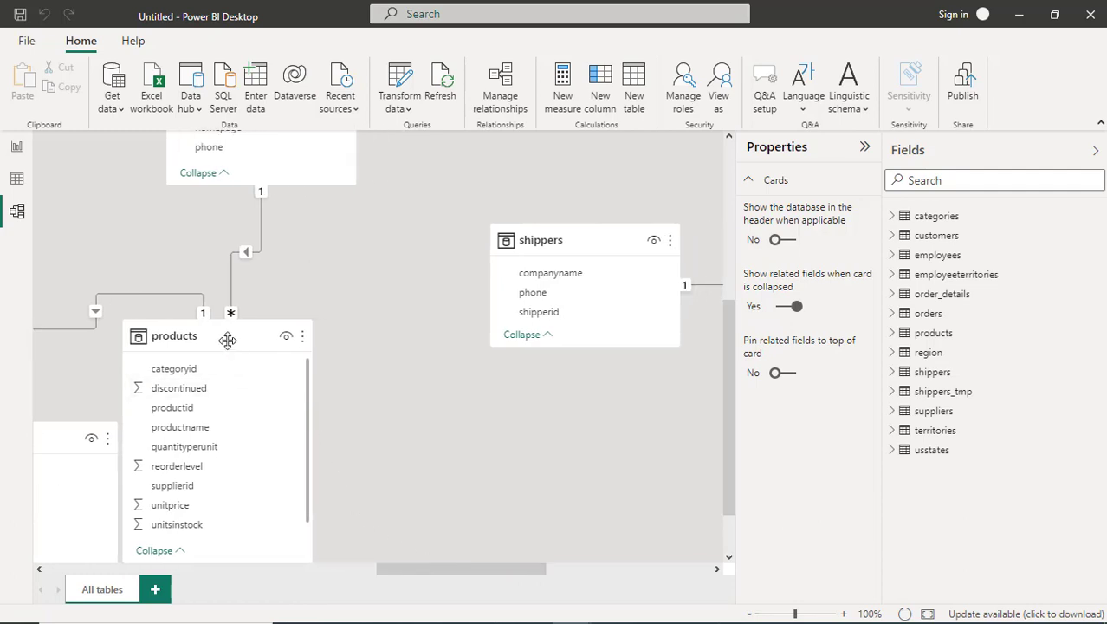
left_click_drag(227, 344, 351, 334)
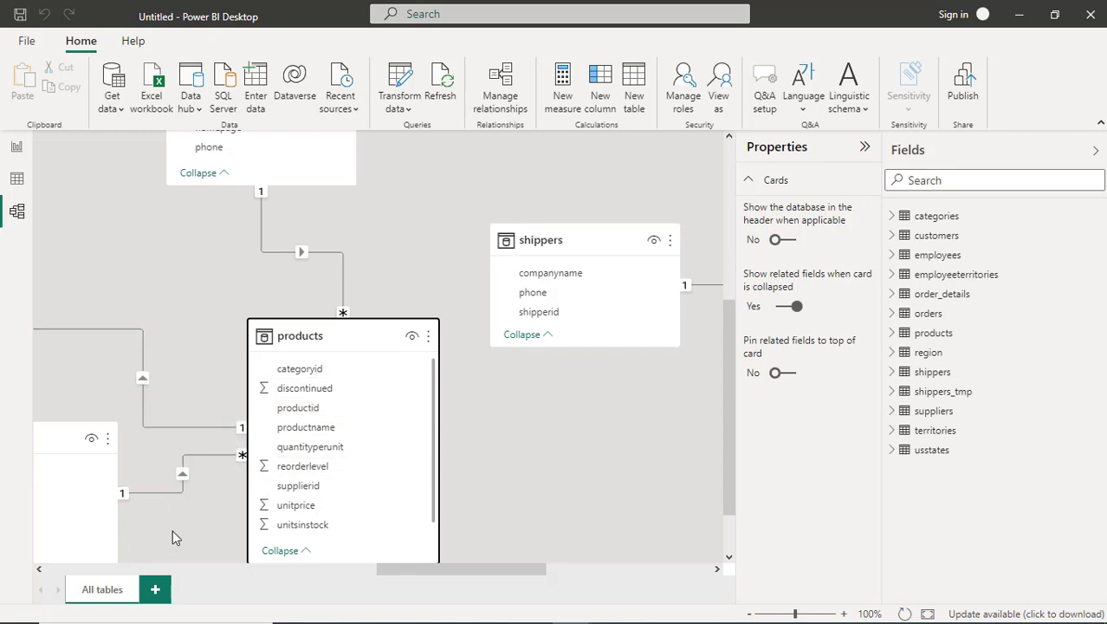
- Examine the fields and relationships linking products, categories, suppliers, shippers, order_details, orders and customers in the diagram
left_click_drag(401, 569, 362, 582)
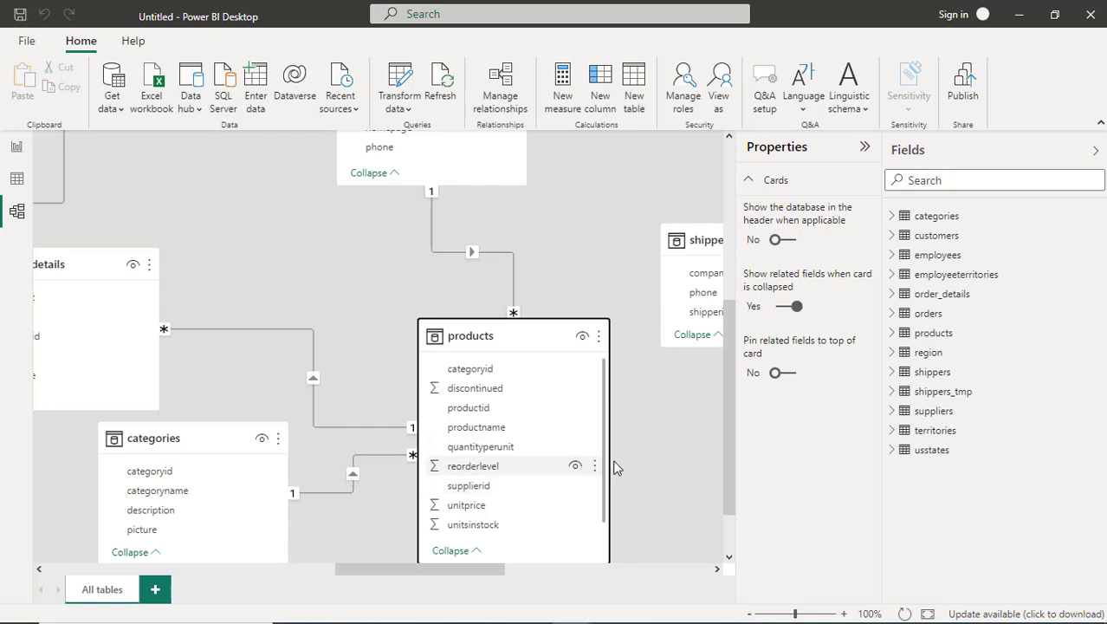
left_click_drag(605, 472, 609, 494)
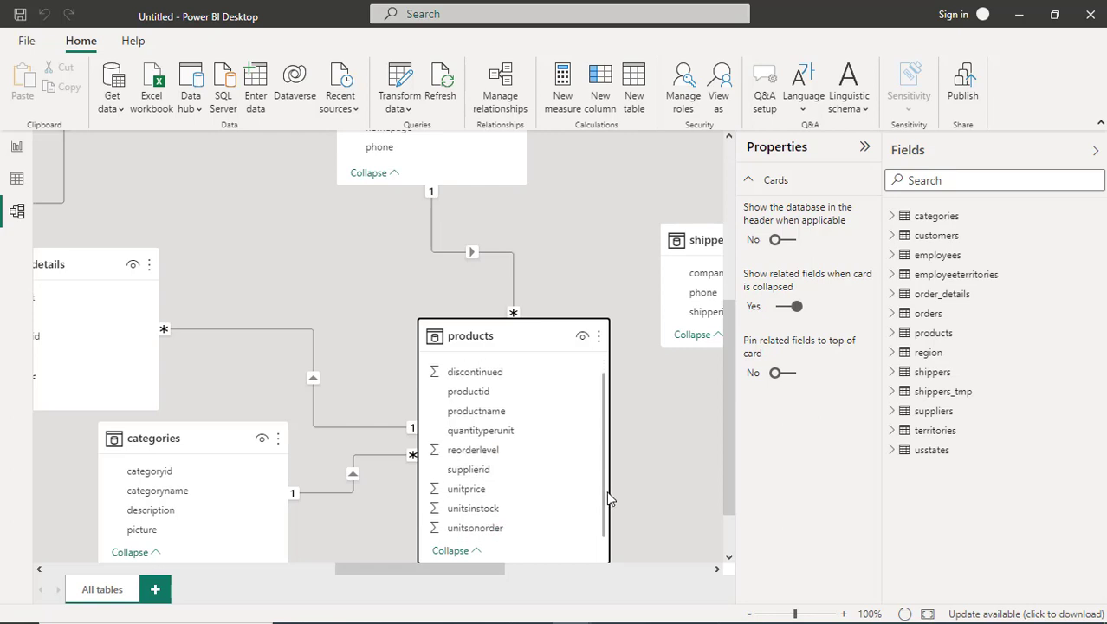
left_click_drag(607, 490, 609, 464)
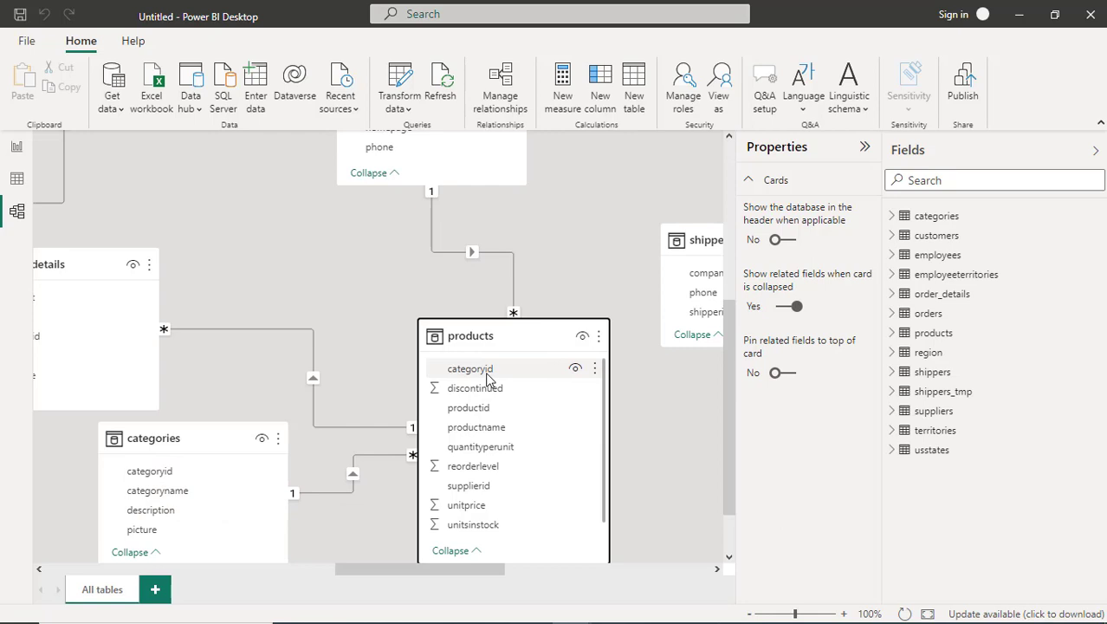
left_click_drag(362, 574, 269, 570)
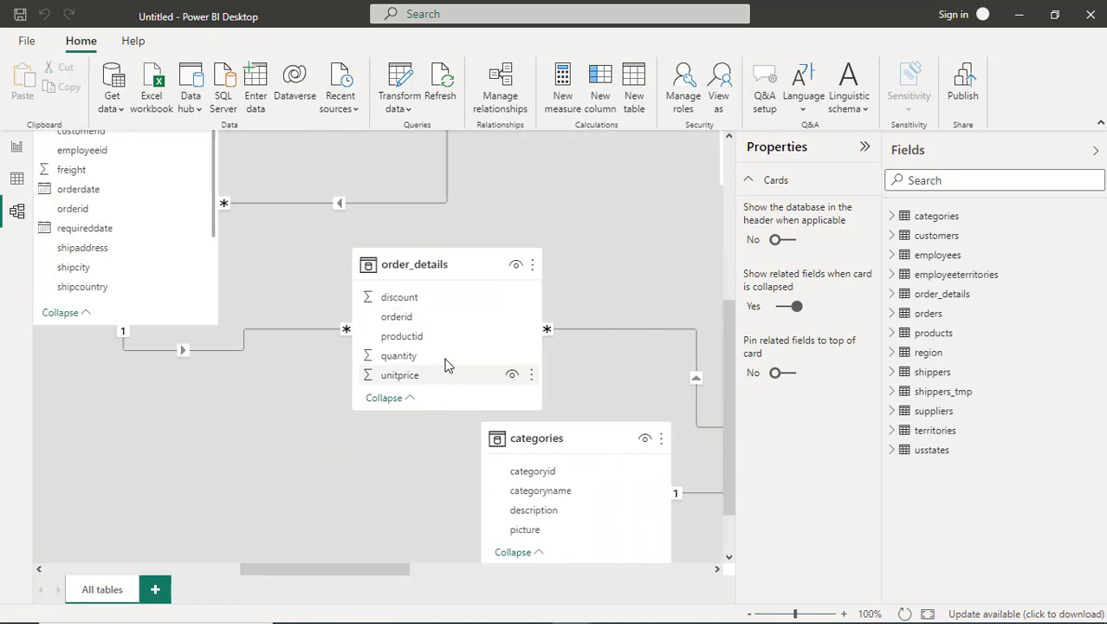
left_click_drag(730, 347, 725, 207)
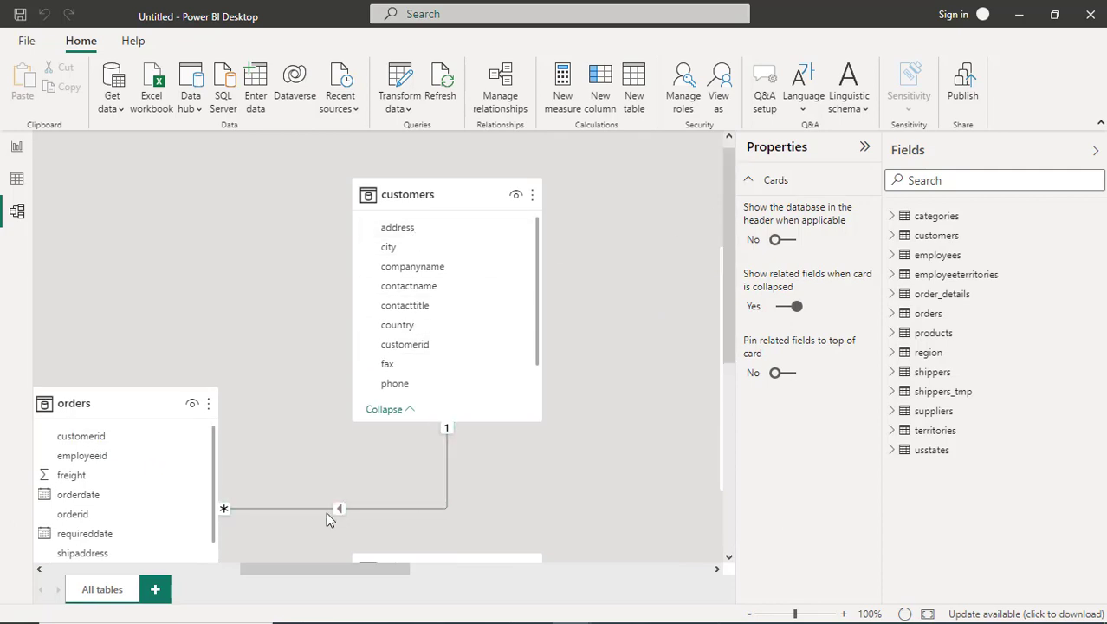
left_click_drag(399, 570, 472, 570)
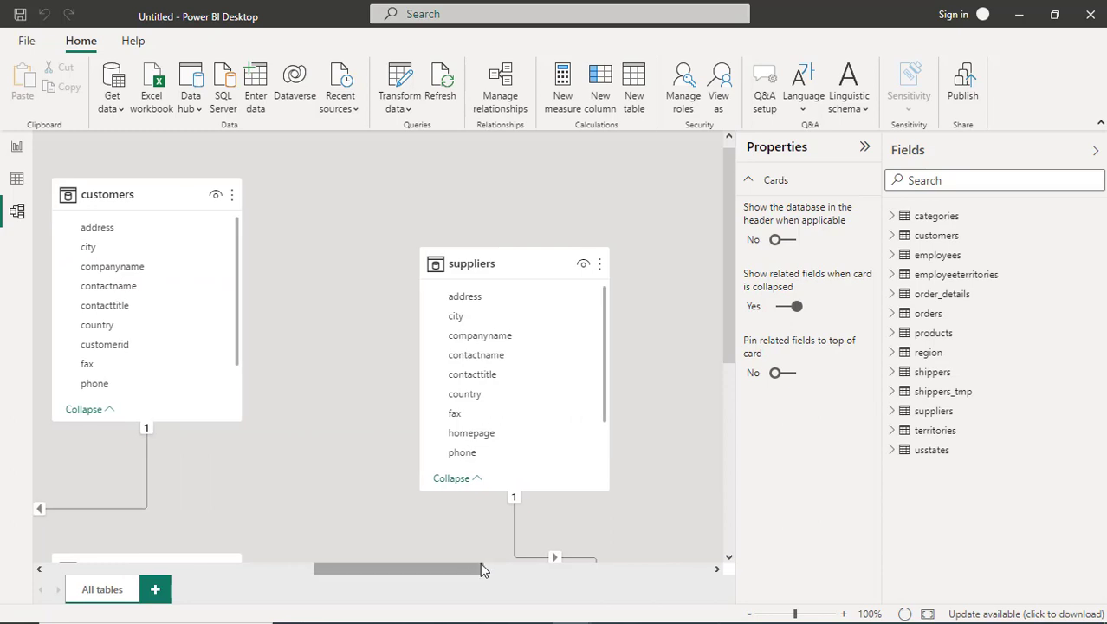
left_click_drag(731, 353, 731, 421)
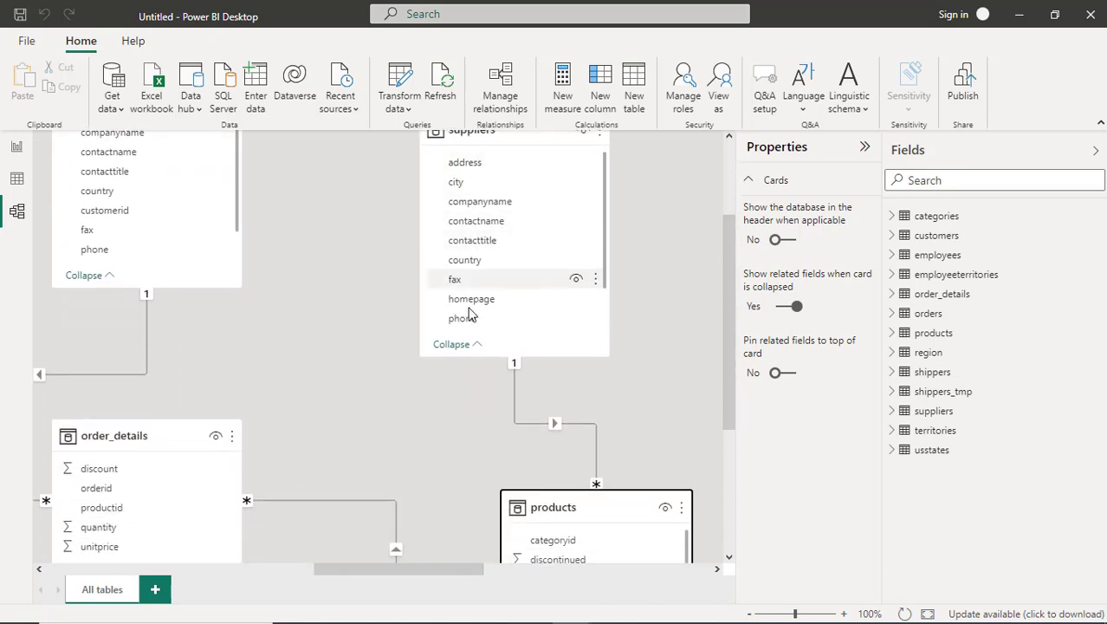
left_click_drag(726, 364, 731, 467)
left_click_drag(461, 567, 544, 586)
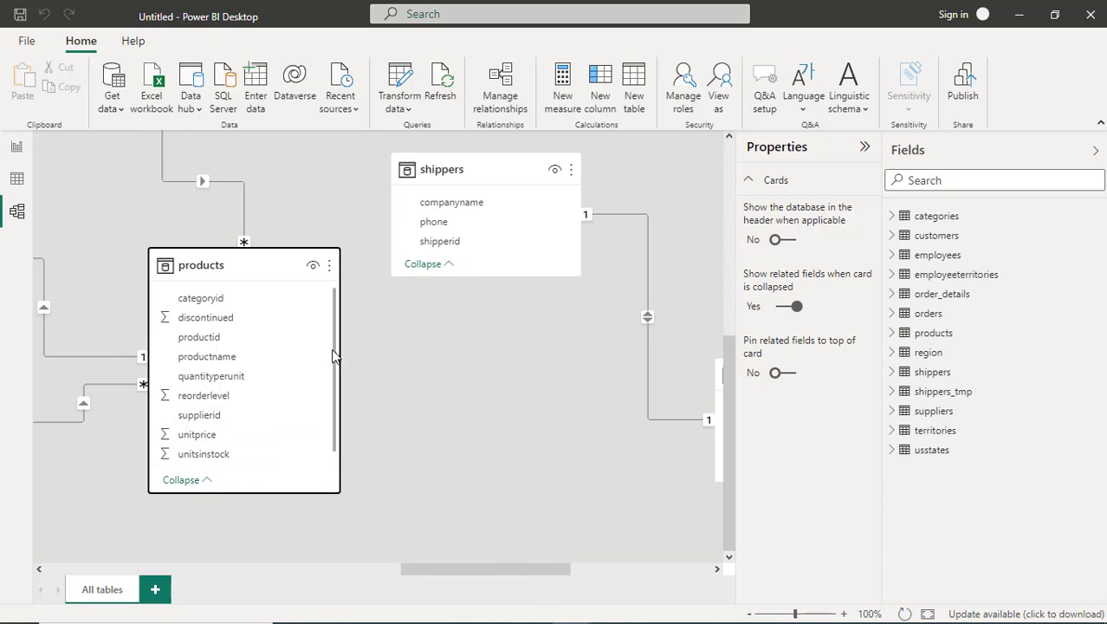
left_click_drag(529, 573, 340, 572)
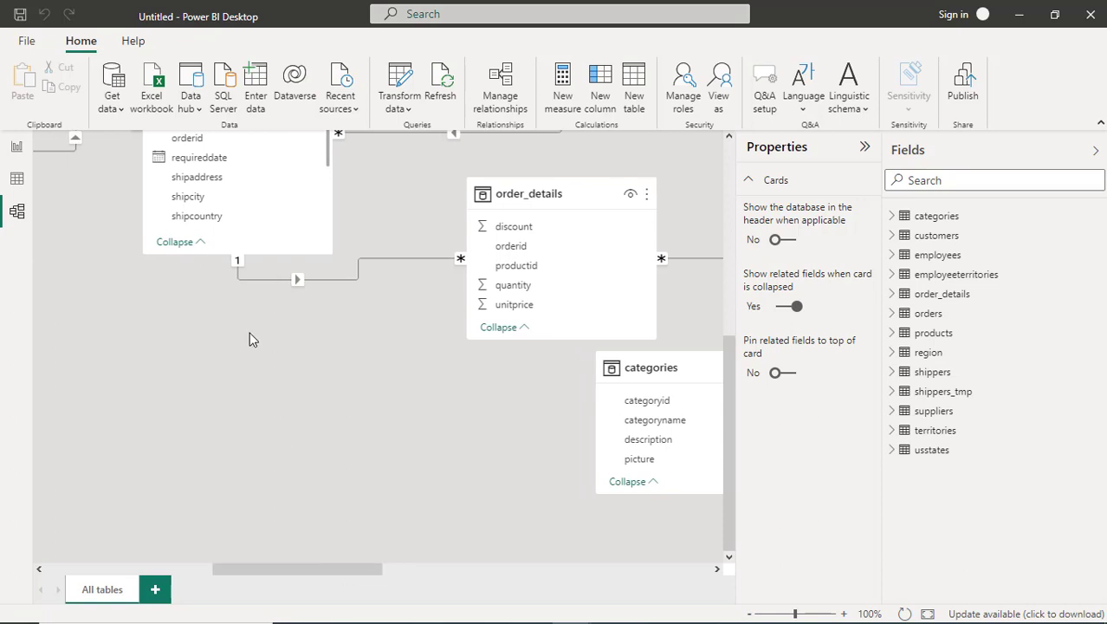
scroll(250, 338, "up", 1)
left_click_drag(729, 341, 730, 307)
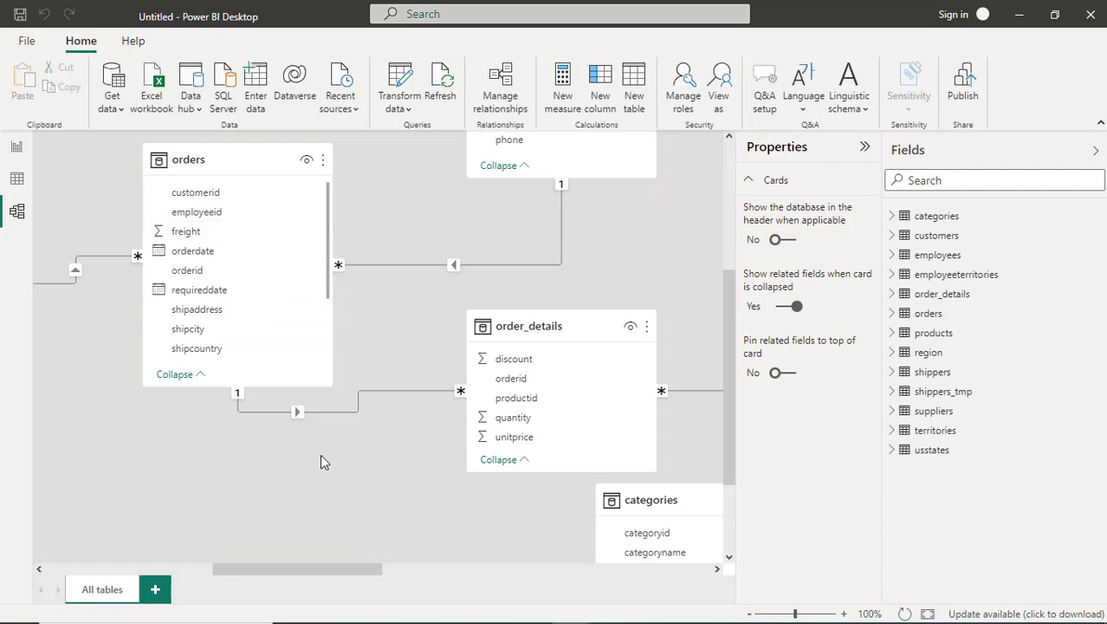
- Examine the relationships linking orders, employees, employeeterritories, territories and region in the relationship diagram
left_click_drag(330, 566, 275, 567)
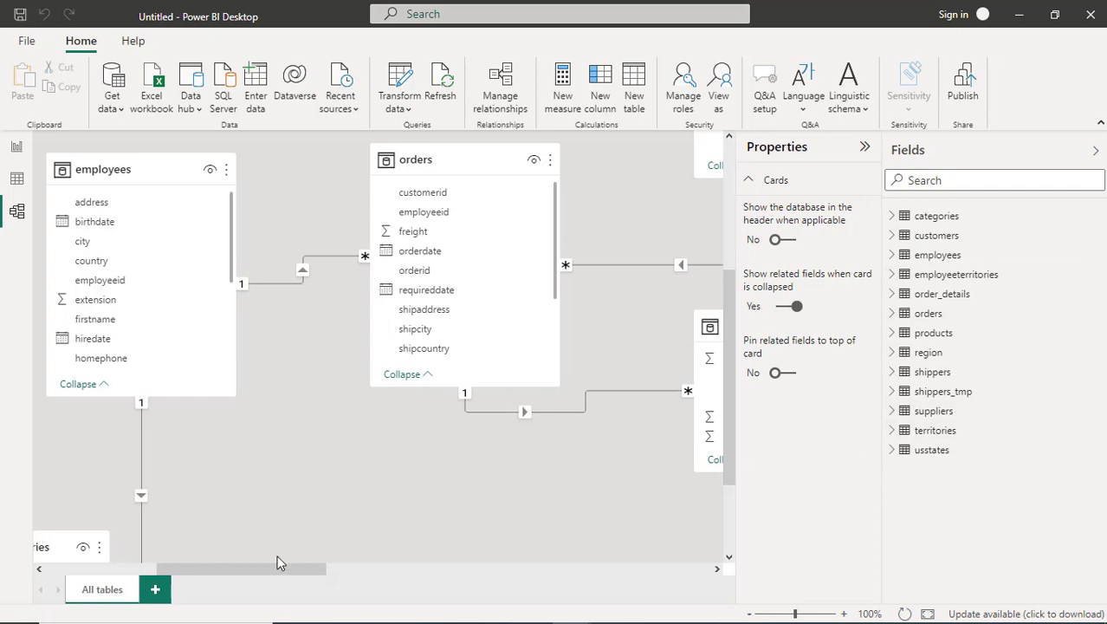
left_click_drag(726, 429, 725, 486)
left_click_drag(303, 569, 191, 570)
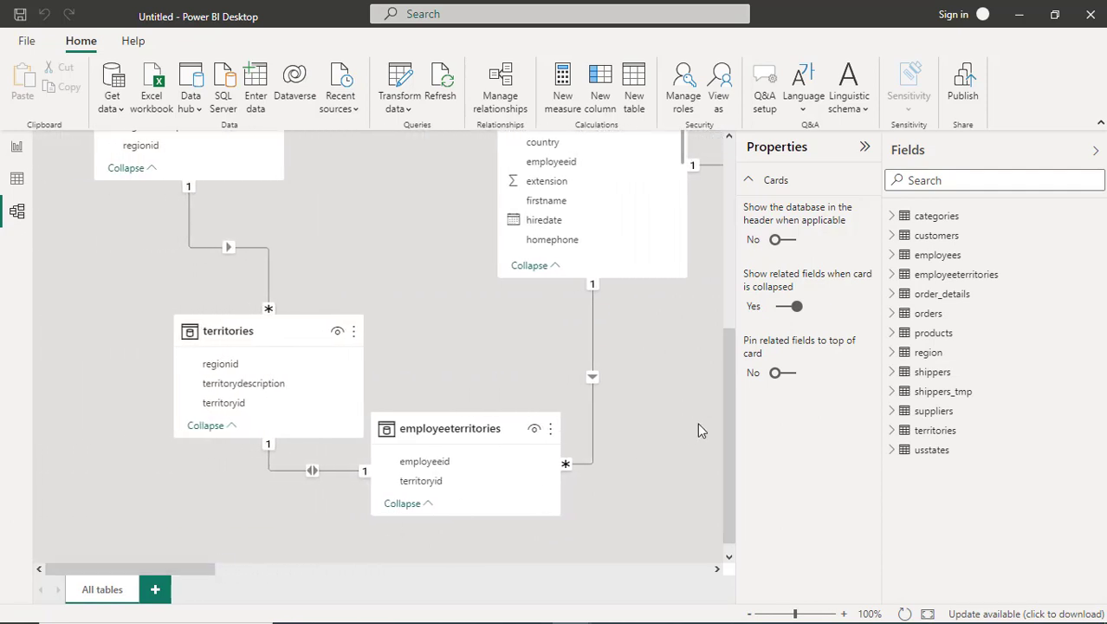
left_click_drag(729, 415, 752, 240)
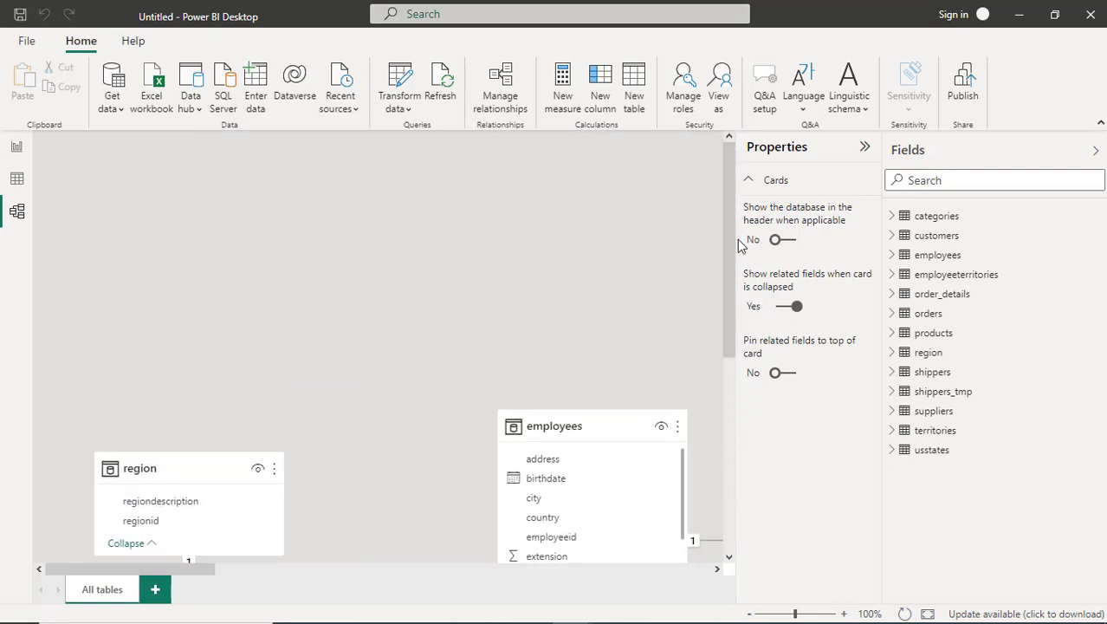
- Return to the report canvas, add a line chart, move it toward the middle of the page and enlarge it
left_click(17, 149)
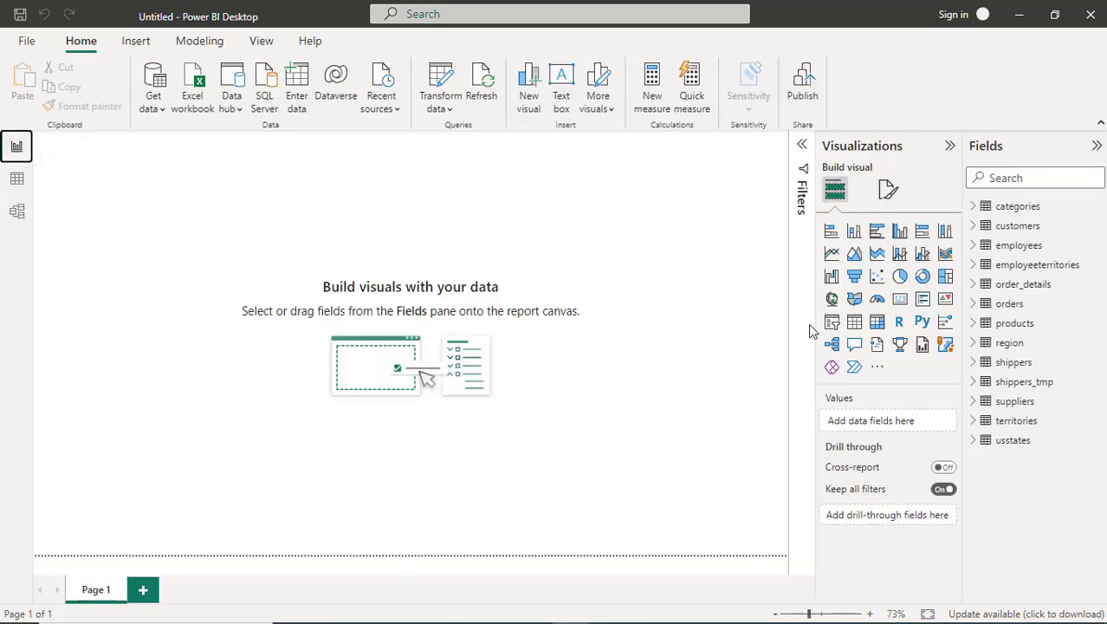
left_click(834, 255)
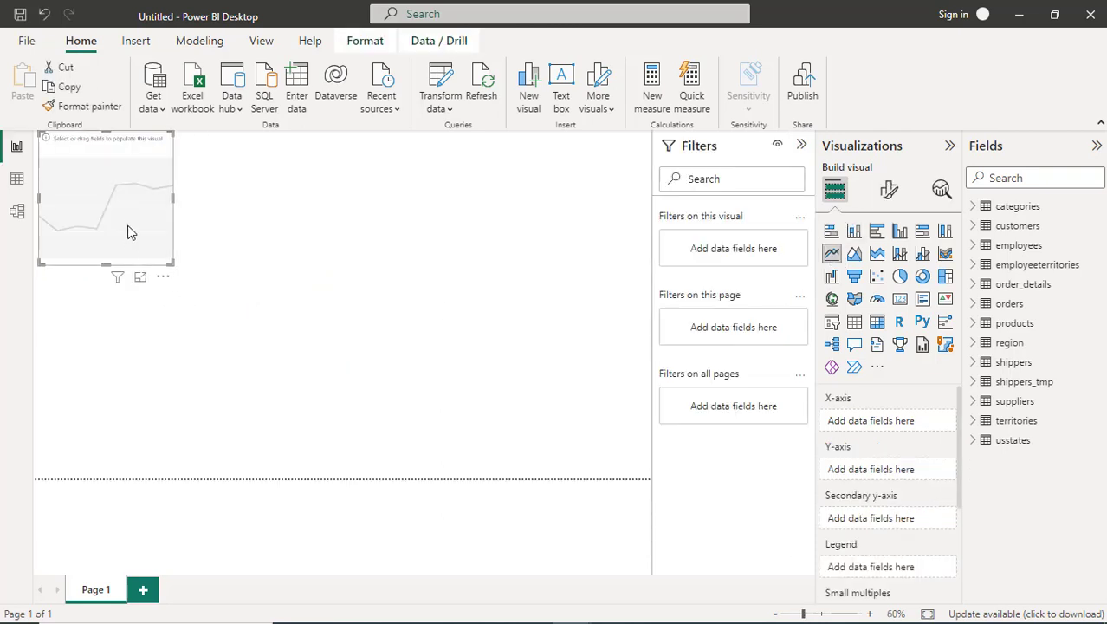
left_click_drag(141, 240, 502, 403)
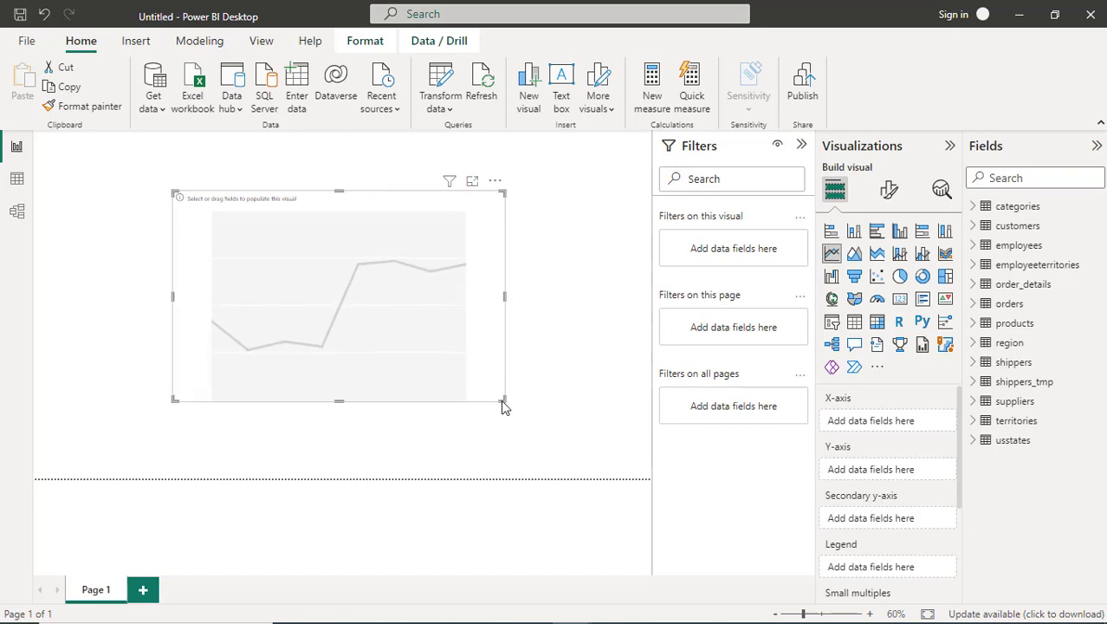
left_click_drag(178, 401, 137, 415)
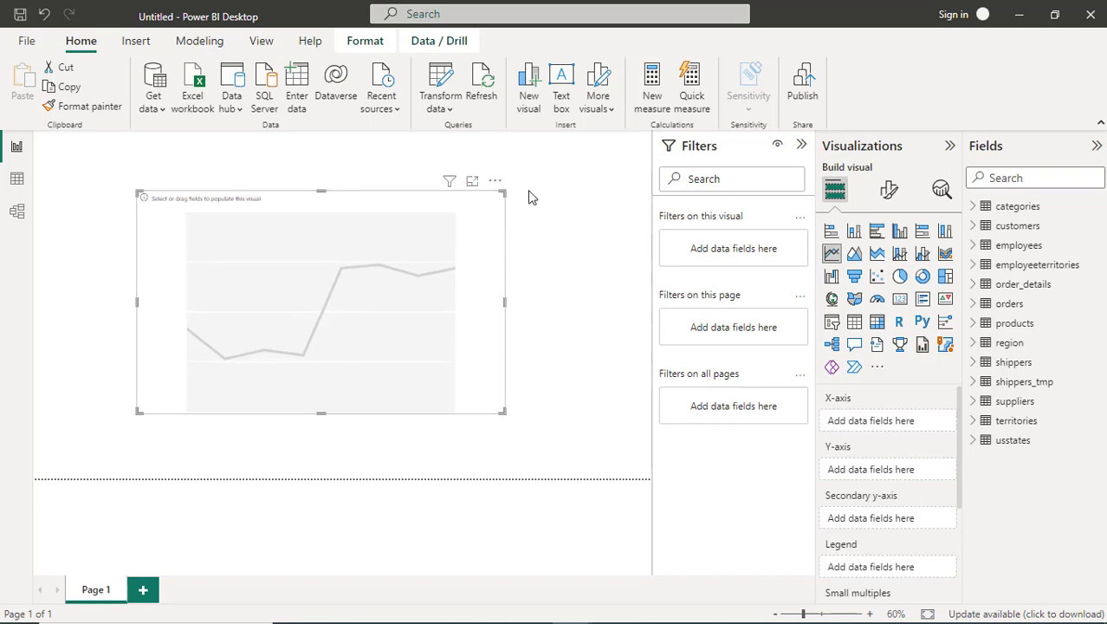
left_click_drag(505, 192, 555, 171)
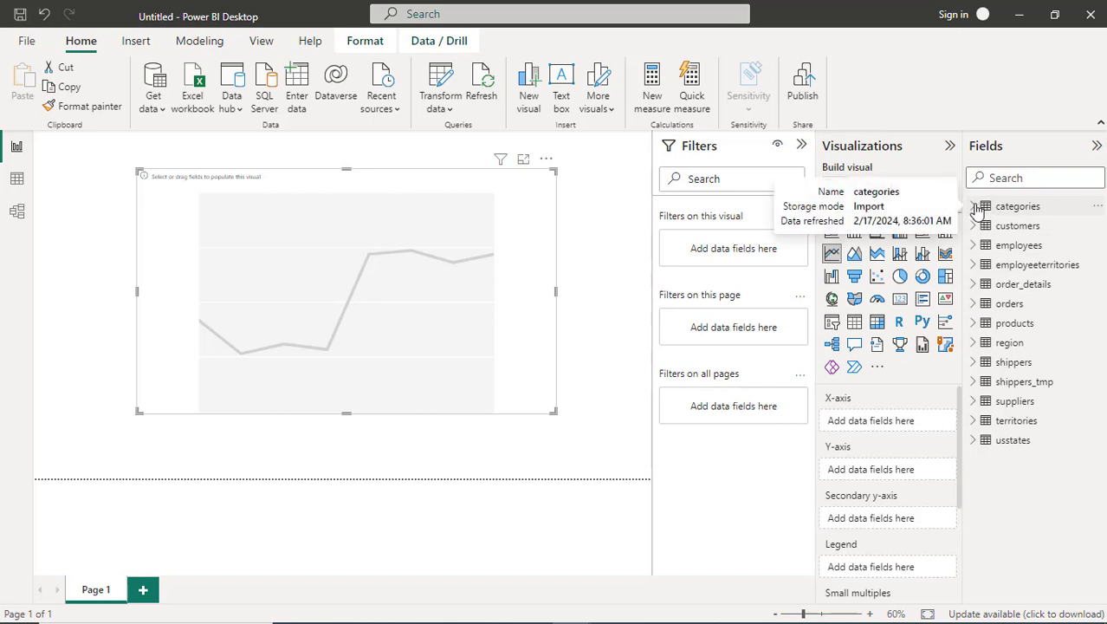
- Assign orderdate from orders to the line chart's X-axis and quantity from order_details to its Y-axis
left_click(980, 305)
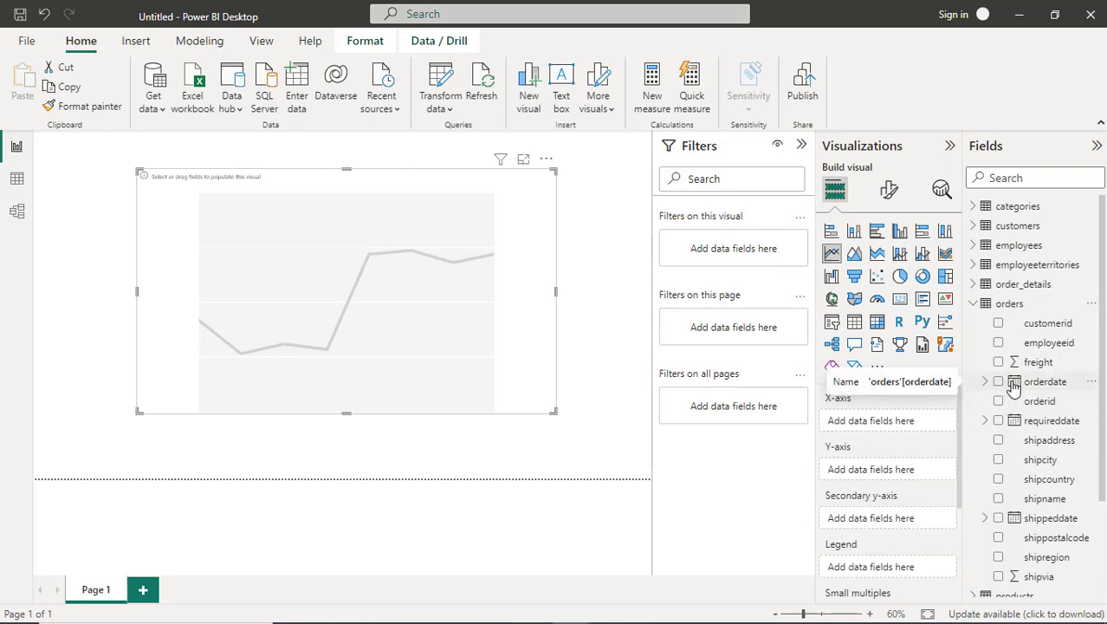
left_click_drag(1017, 388, 874, 420)
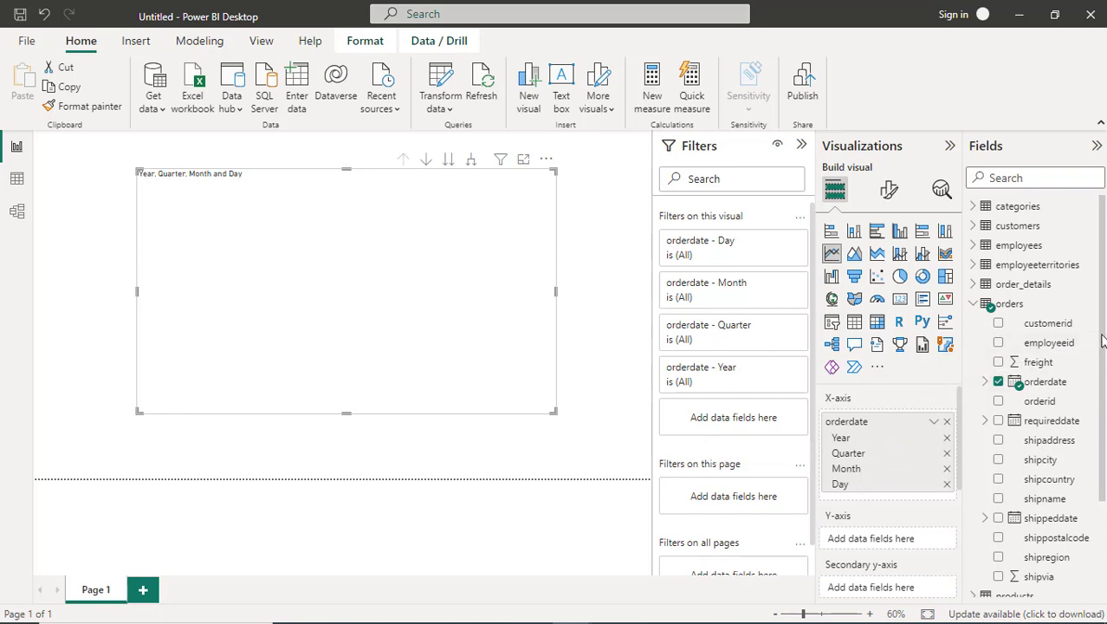
scroll(1103, 341, "down", 1)
left_click_drag(1103, 340, 1104, 403)
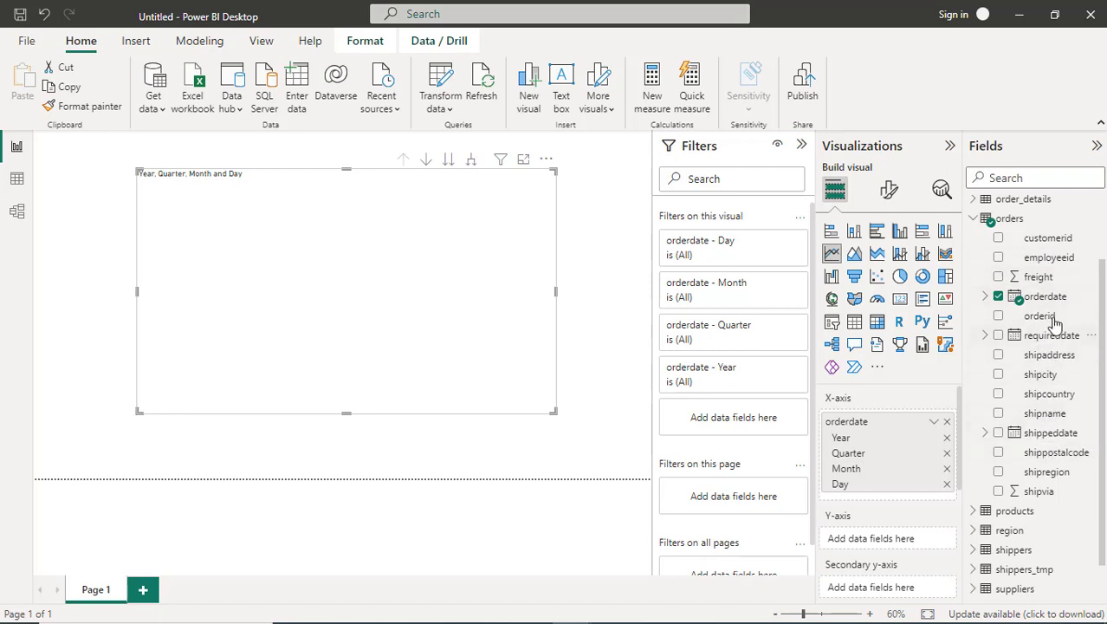
scroll(1099, 333, "down", 1)
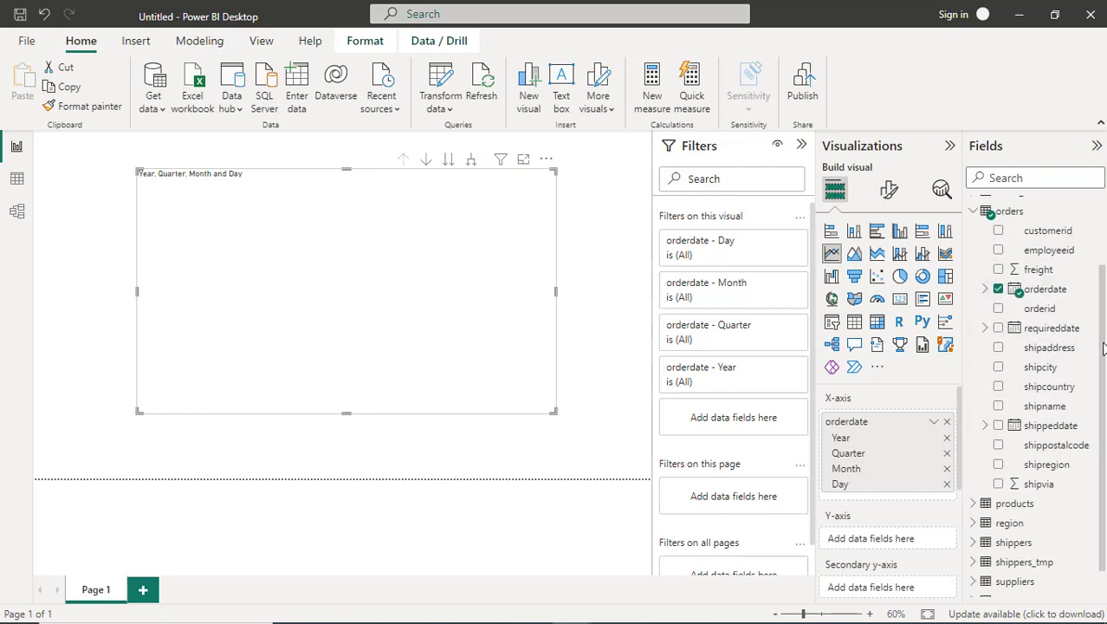
scroll(1103, 363, "down", 1)
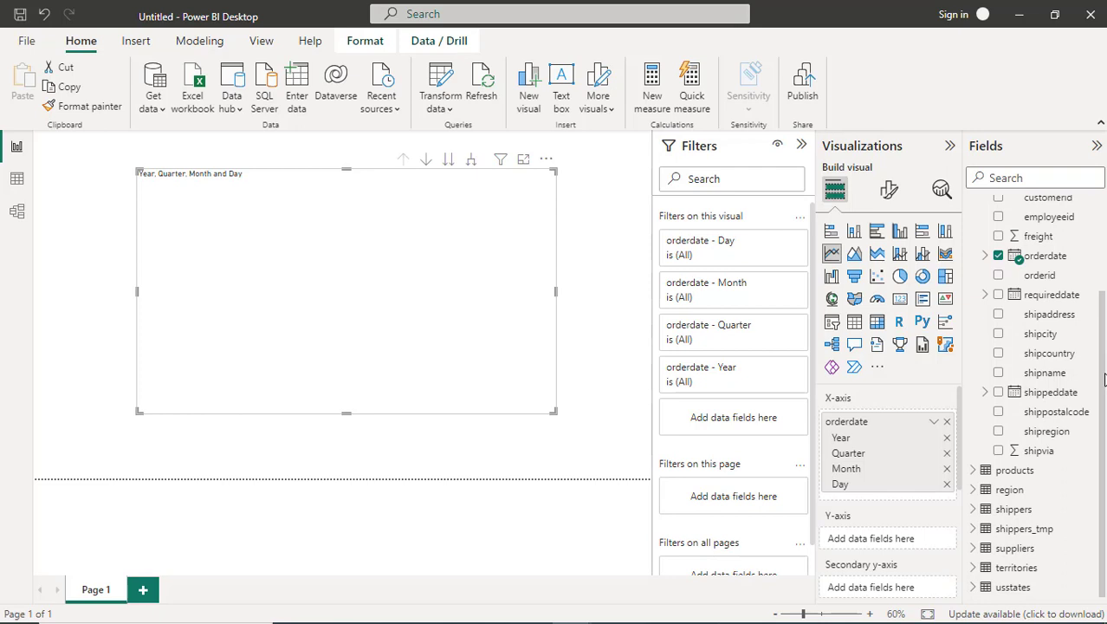
scroll(1104, 364, "up", 5)
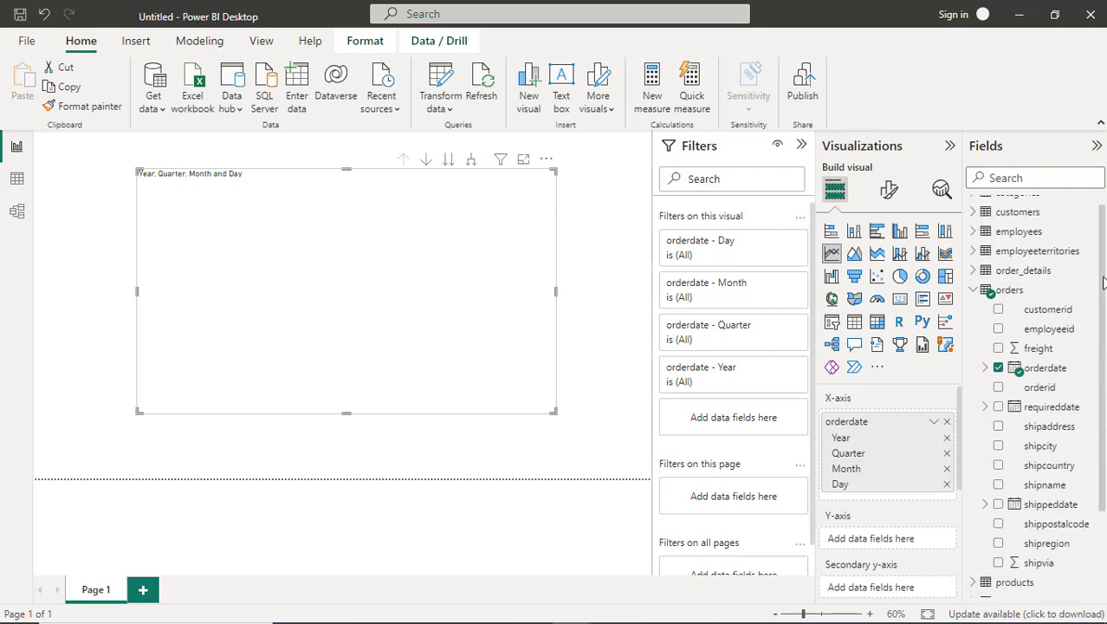
left_click(979, 272)
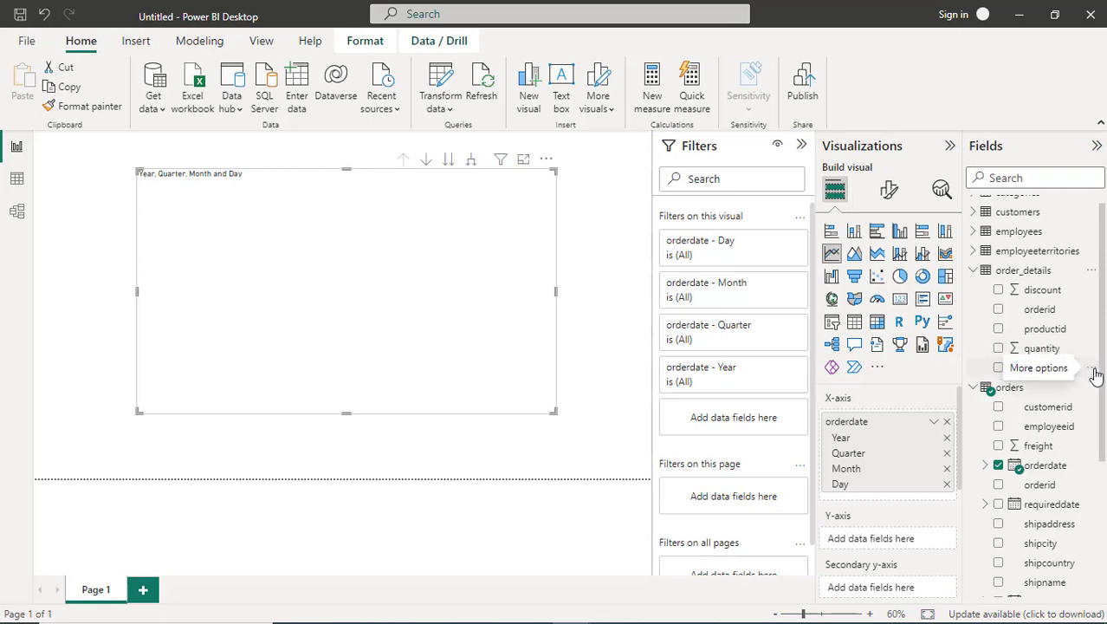
scroll(1096, 374, "down", 3)
scroll(1096, 389, "down", 3)
left_click_drag(1104, 489, 1105, 417)
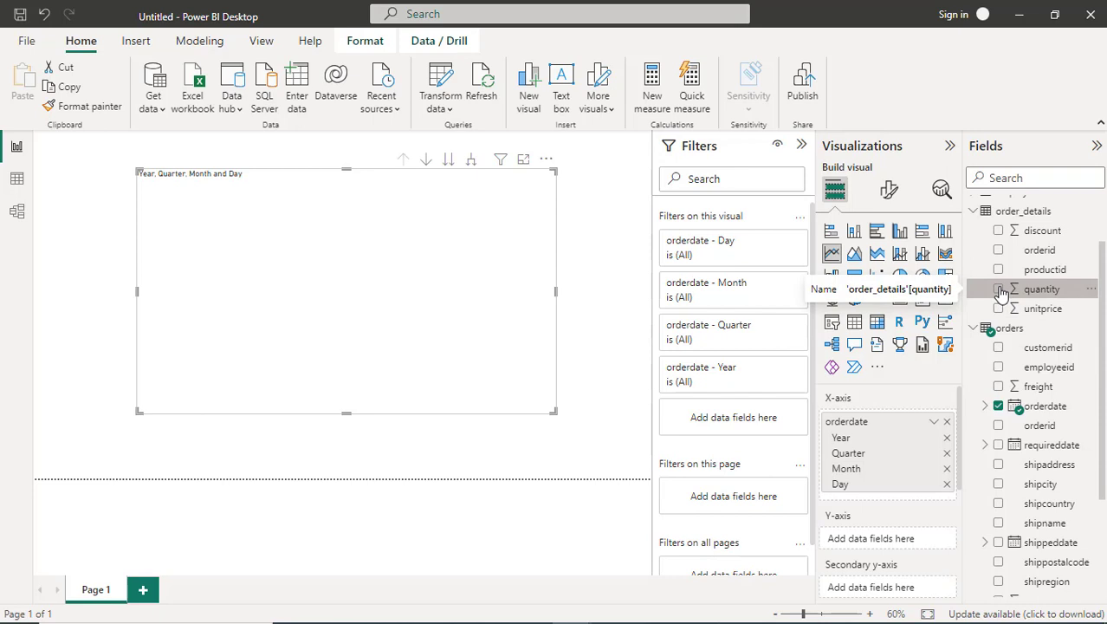
left_click_drag(1002, 295, 862, 543)
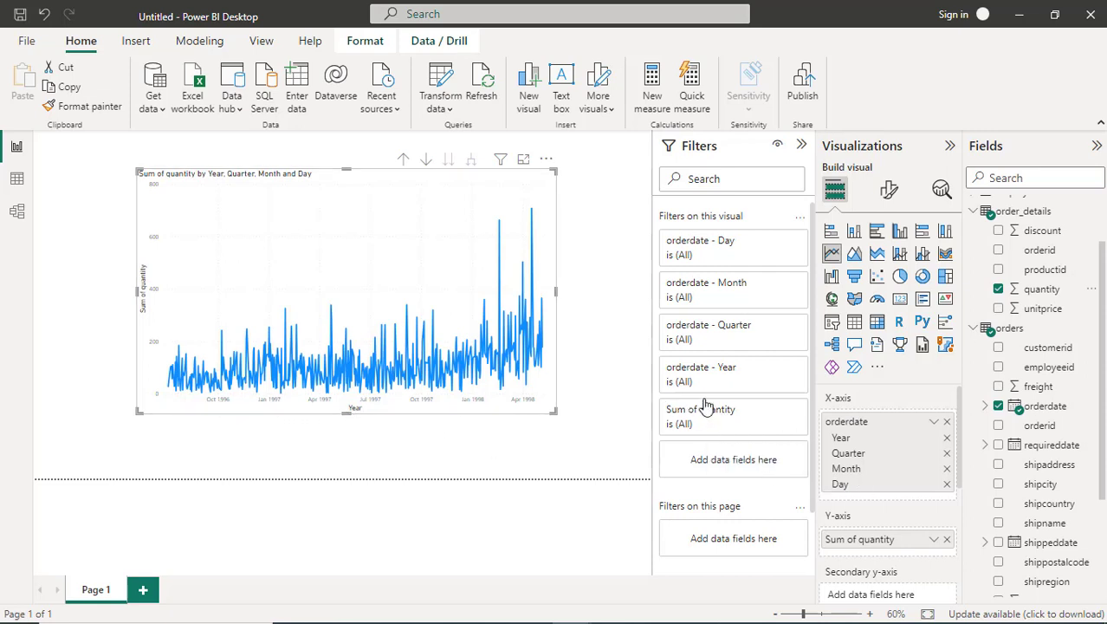
- Make the line chart's X-axis values bold with font size 13
left_click(890, 190)
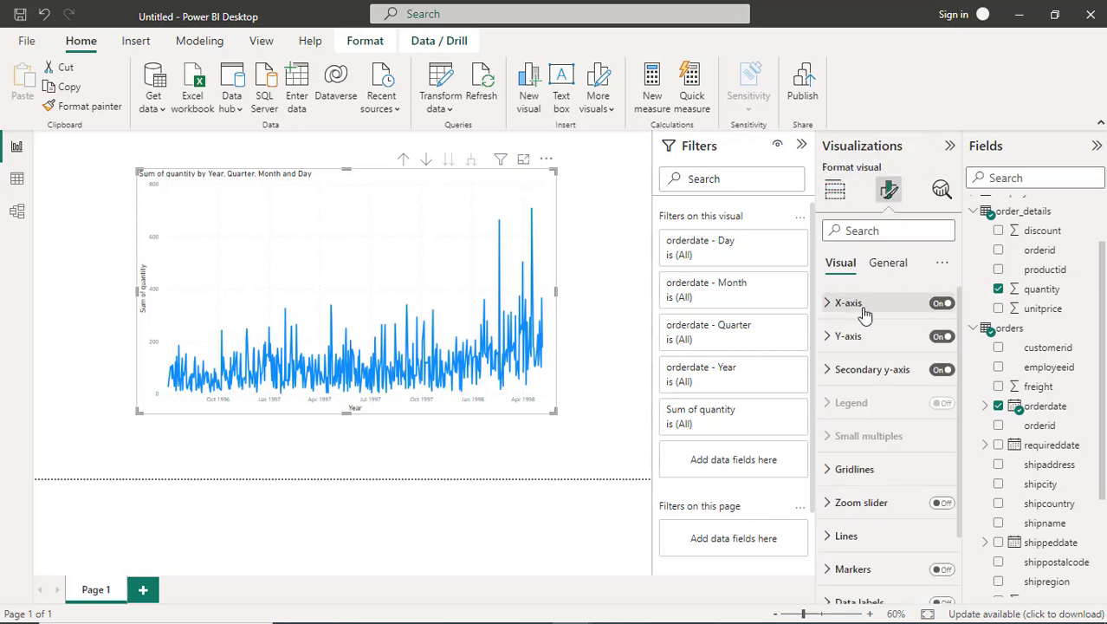
left_click(829, 305)
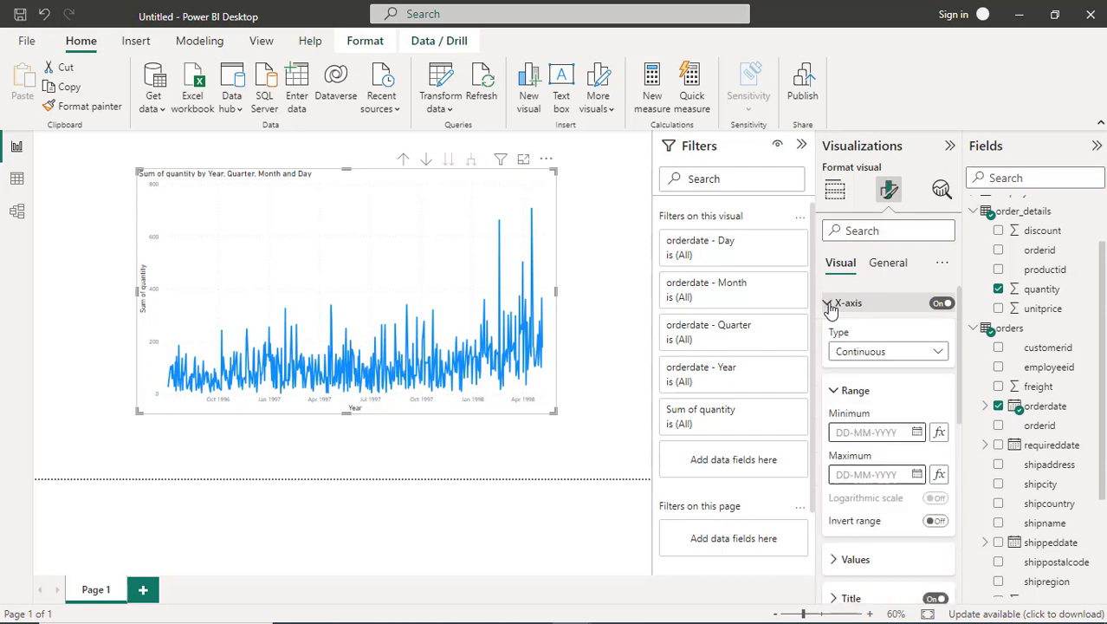
scroll(908, 408, "down", 3)
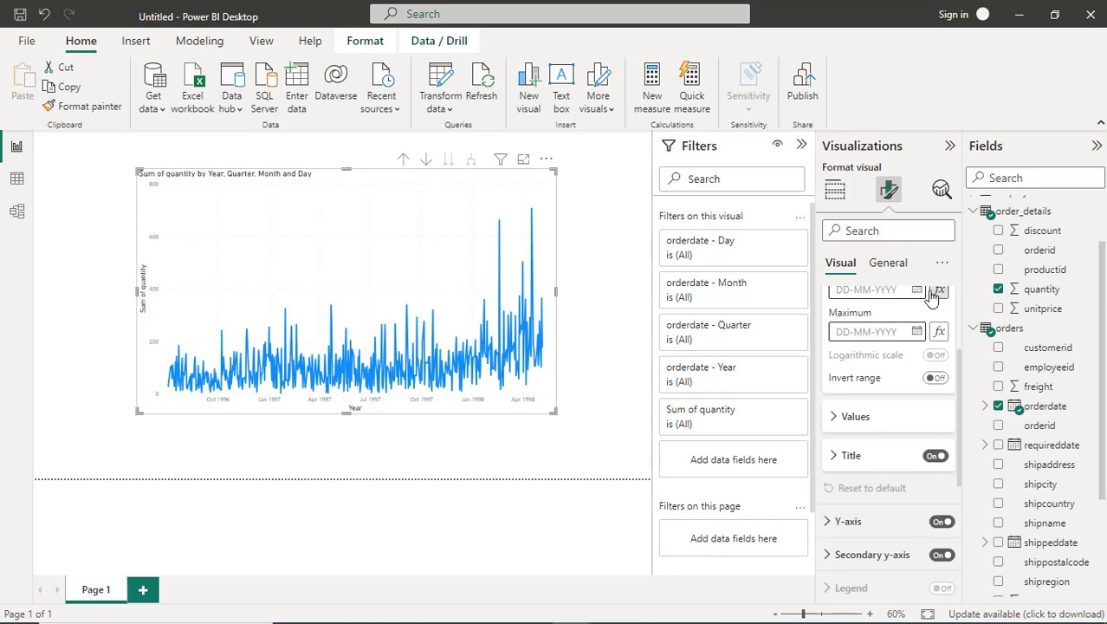
left_click(836, 420)
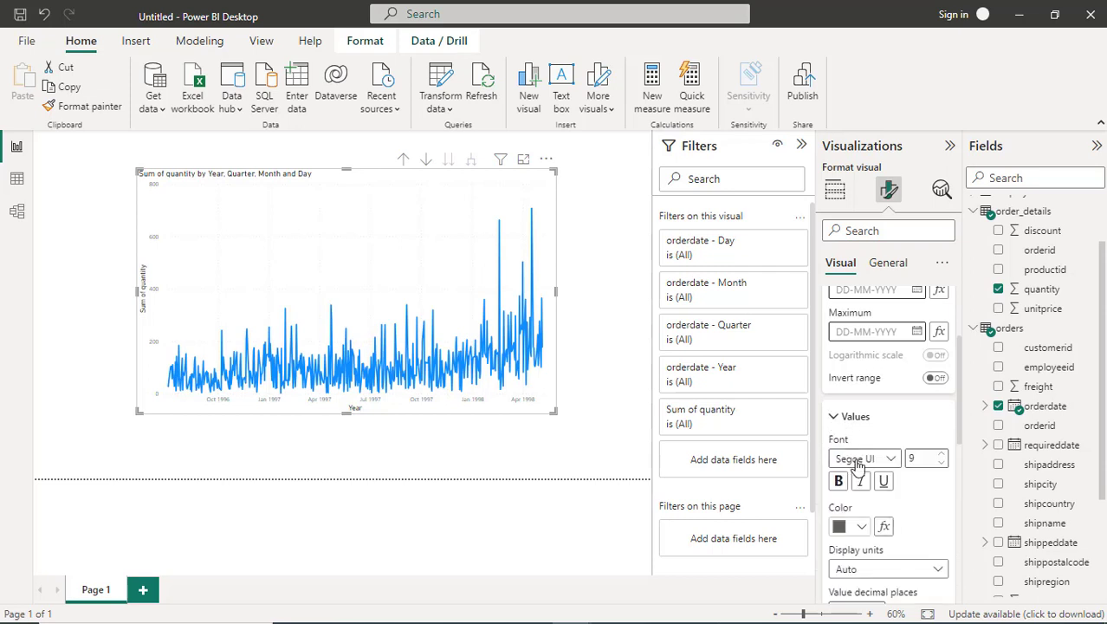
left_click(839, 484)
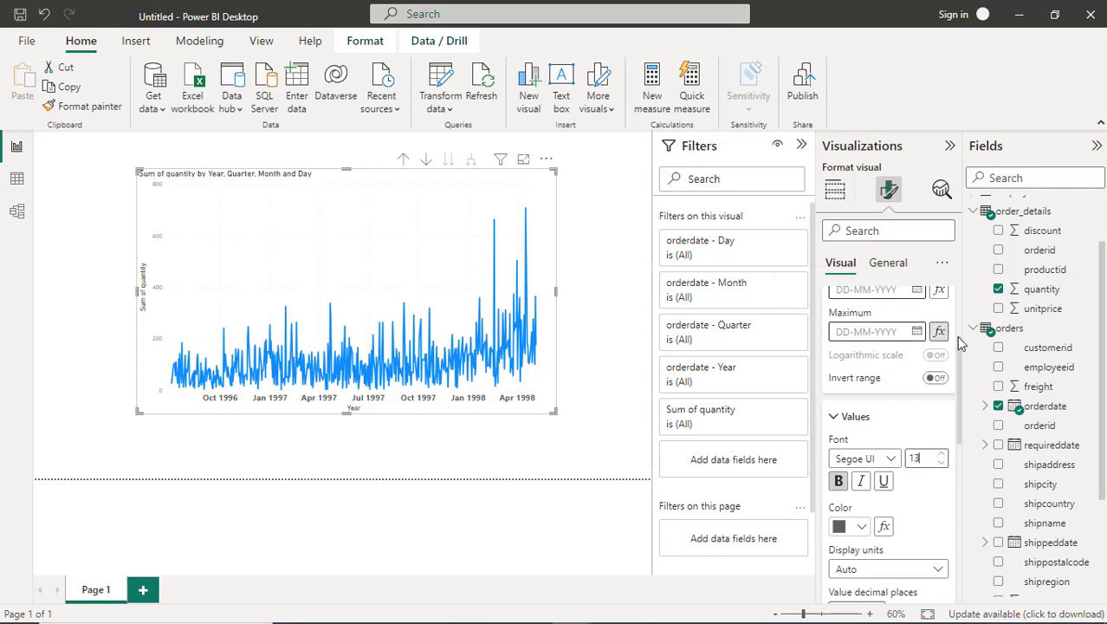
scroll(957, 346, "up", 3)
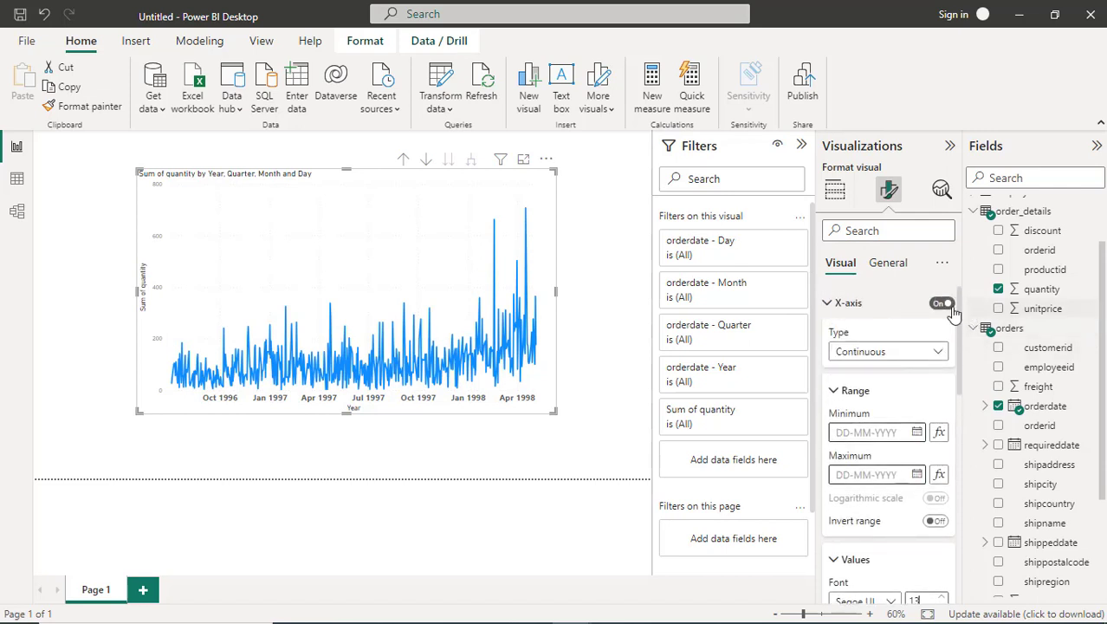
left_click(829, 305)
- Make the line chart's Y-axis values bold with font size 11
left_click(832, 339)
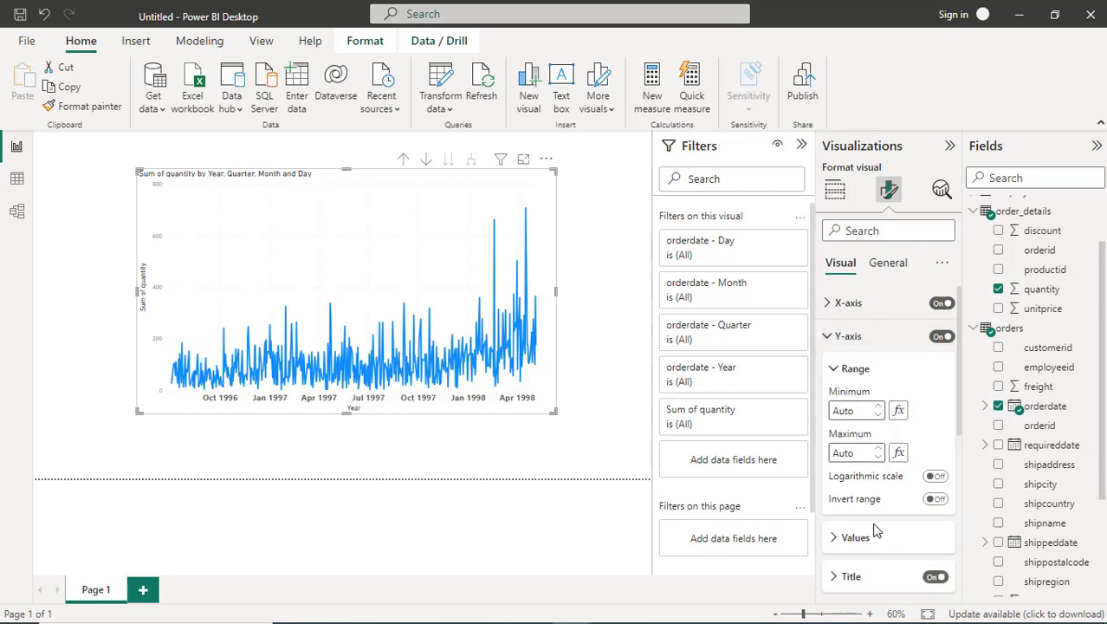
left_click(839, 538)
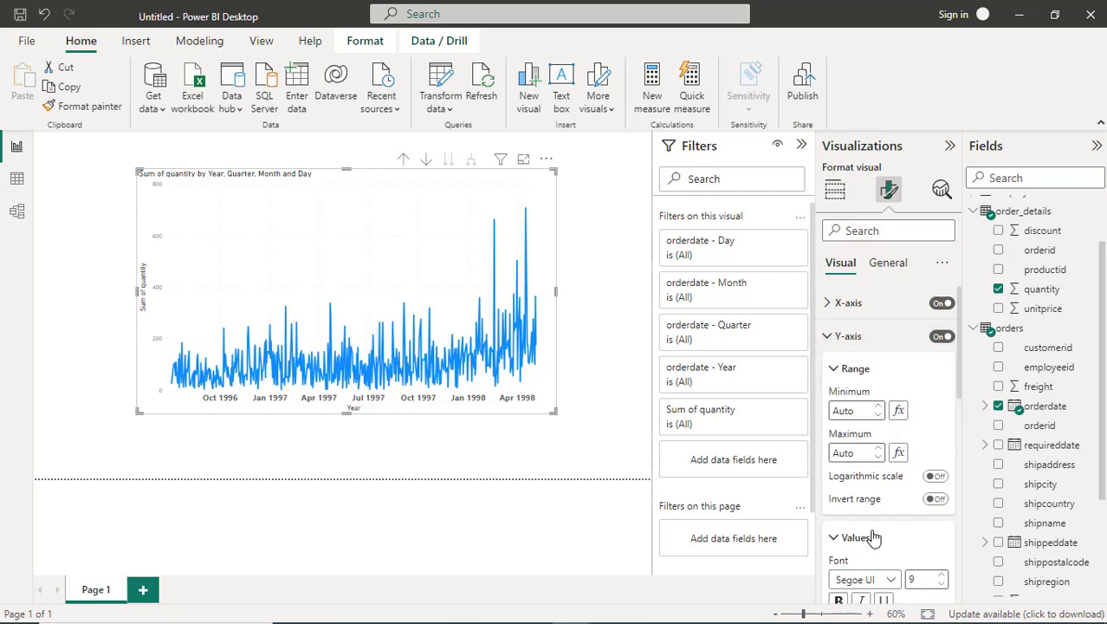
scroll(838, 540, "down", 2)
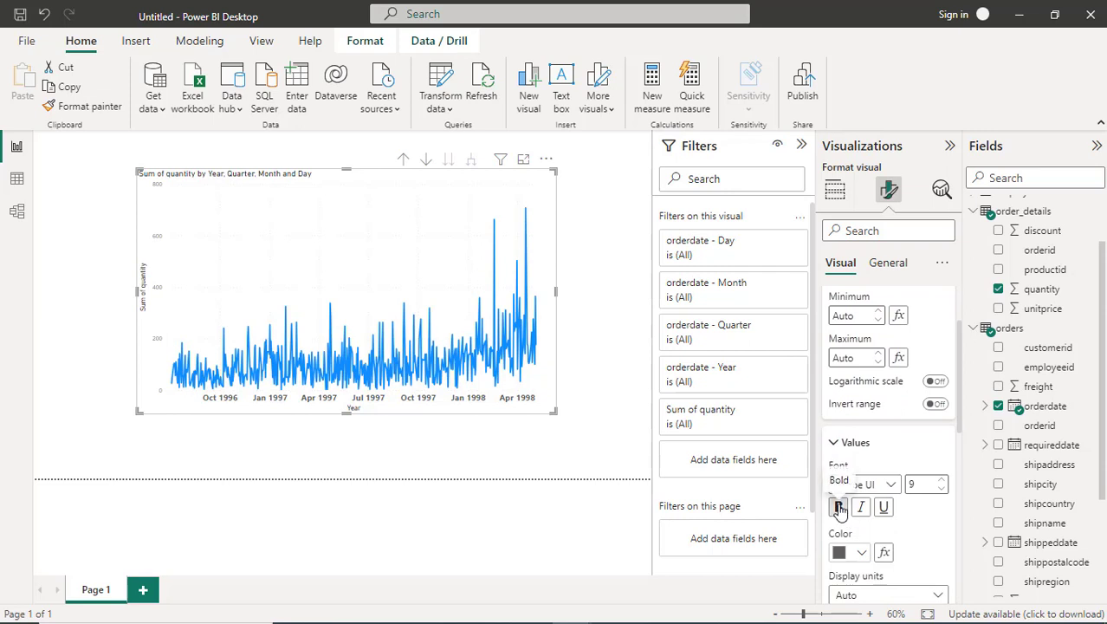
left_click(839, 508)
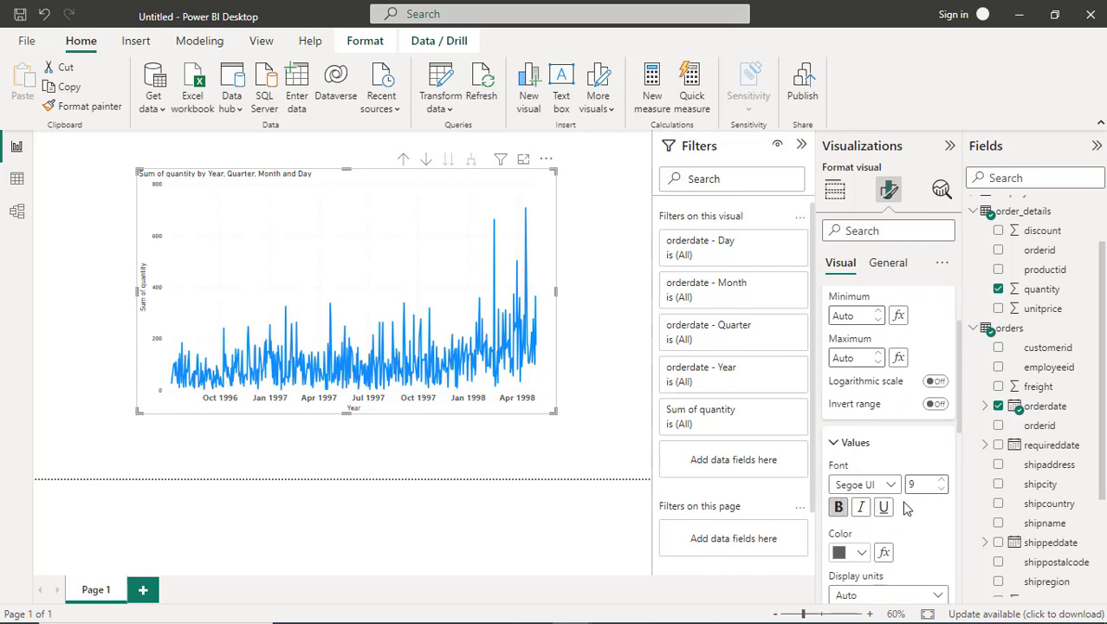
left_click(942, 481)
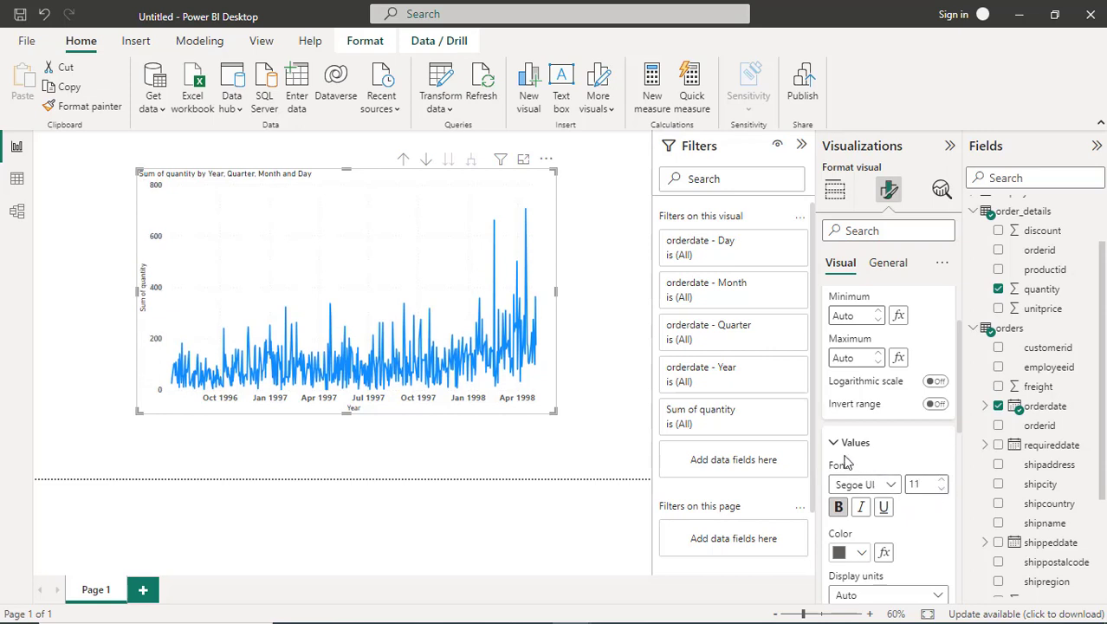
scroll(859, 464, "down", 1)
scroll(859, 463, "down", 2)
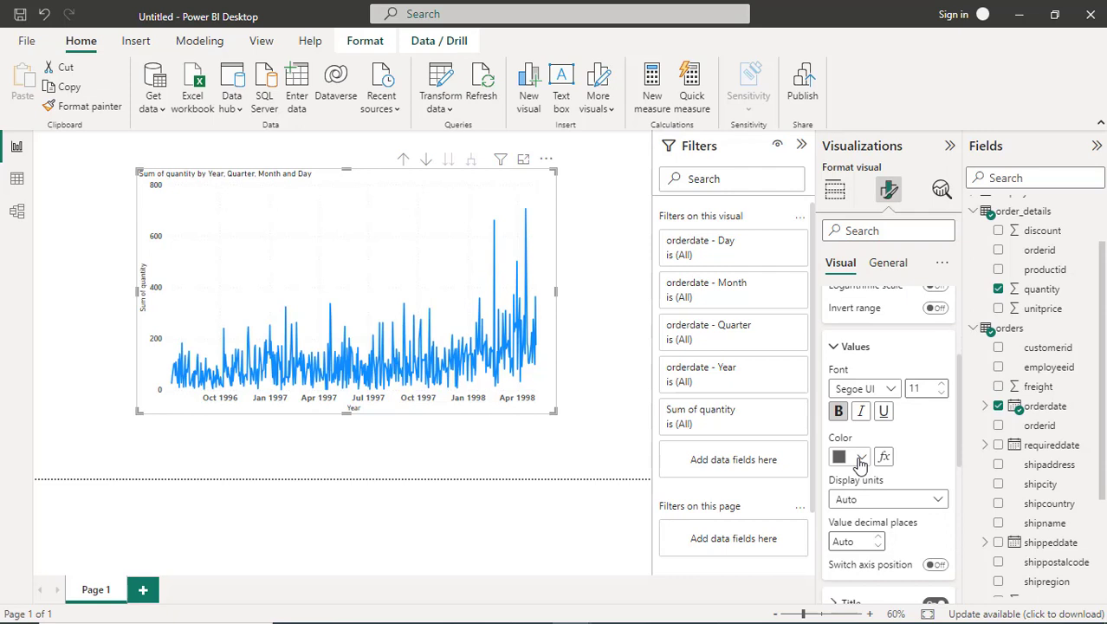
scroll(859, 463, "up", 1)
left_click(835, 396)
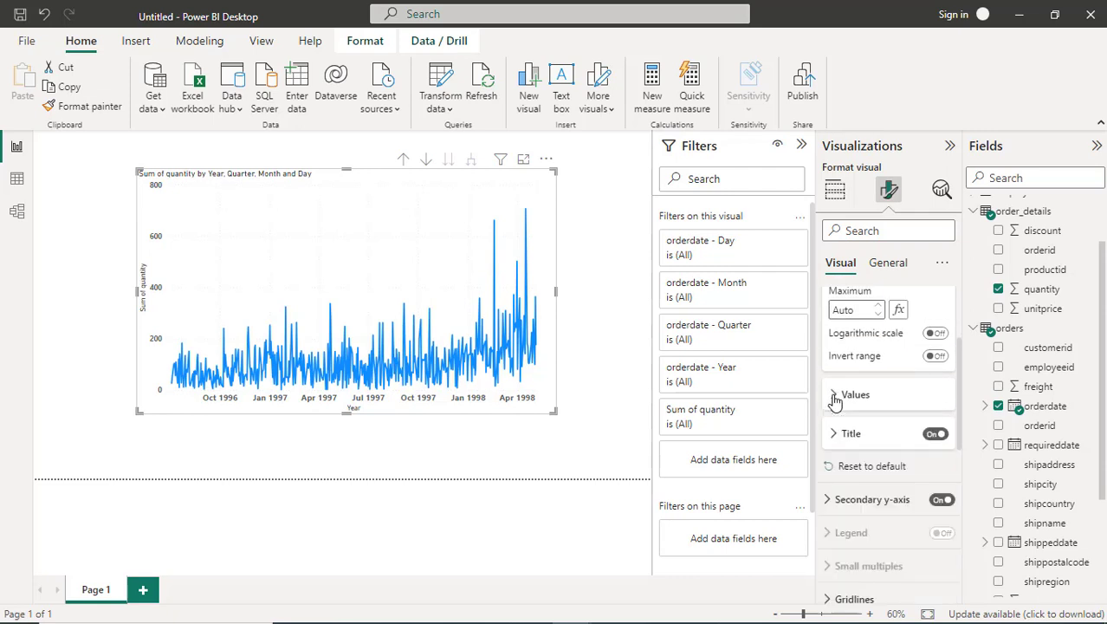
- Make the line chart's Y-axis title bold with font size 14
left_click(833, 434)
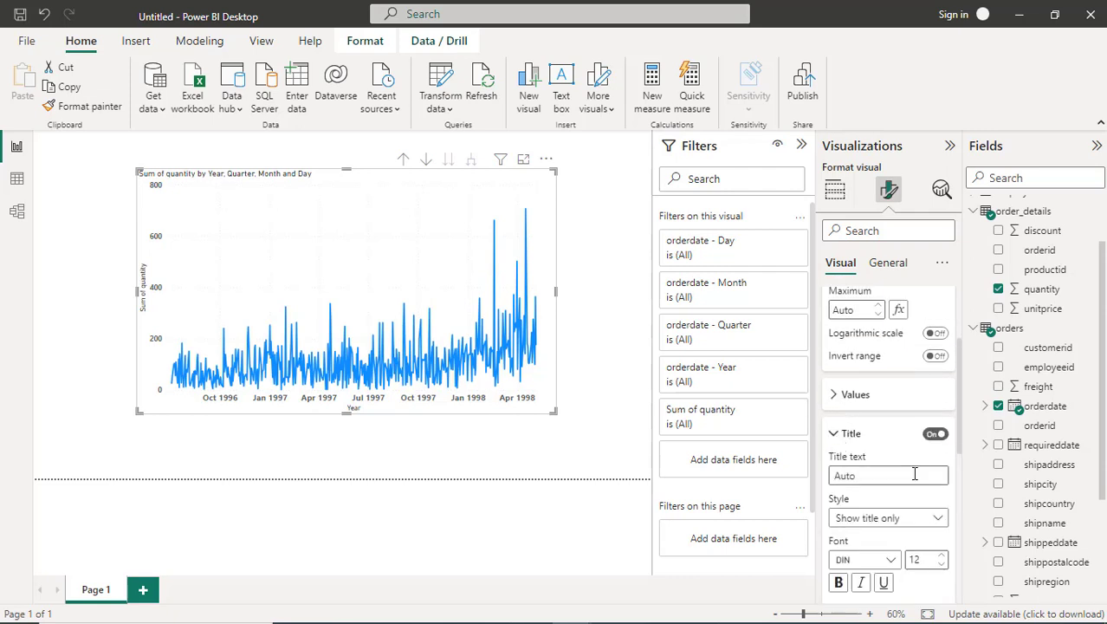
left_click(839, 582)
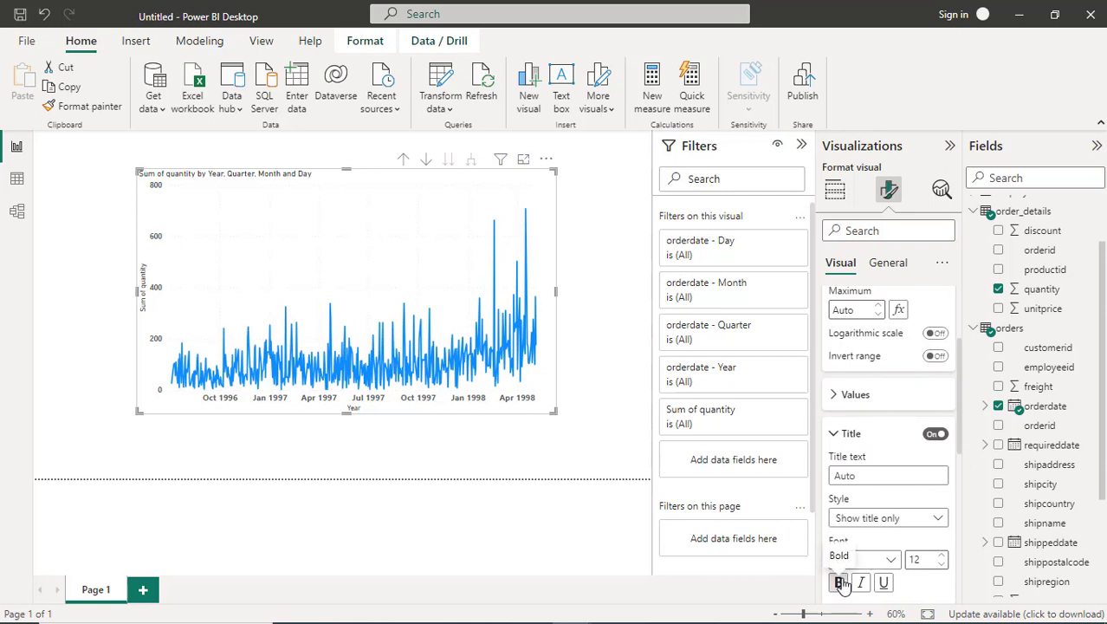
left_click(942, 555)
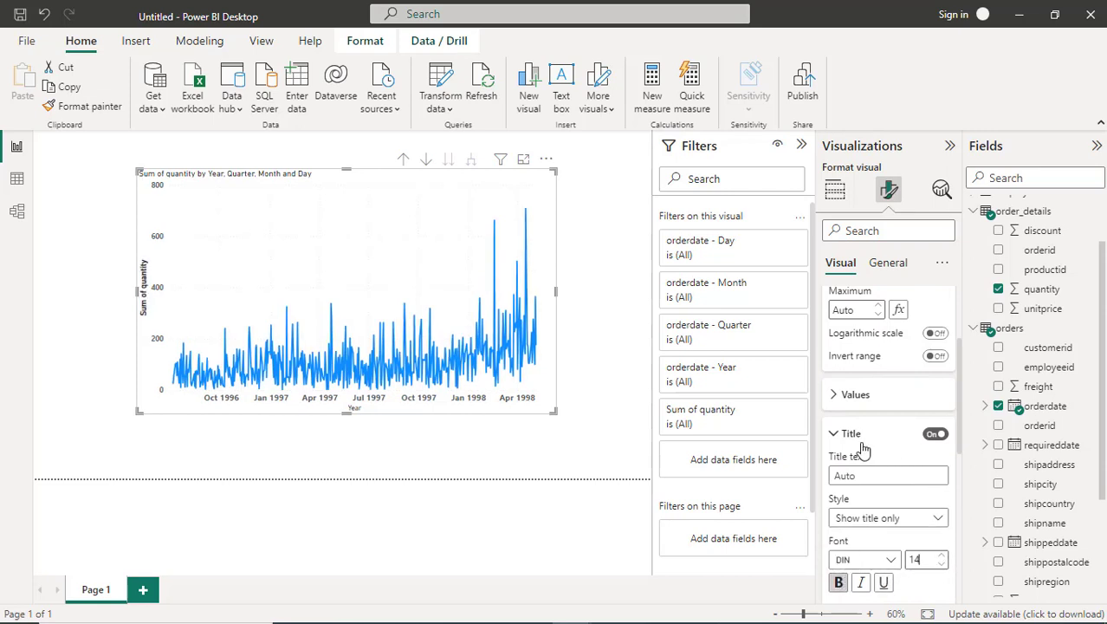
left_click(835, 433)
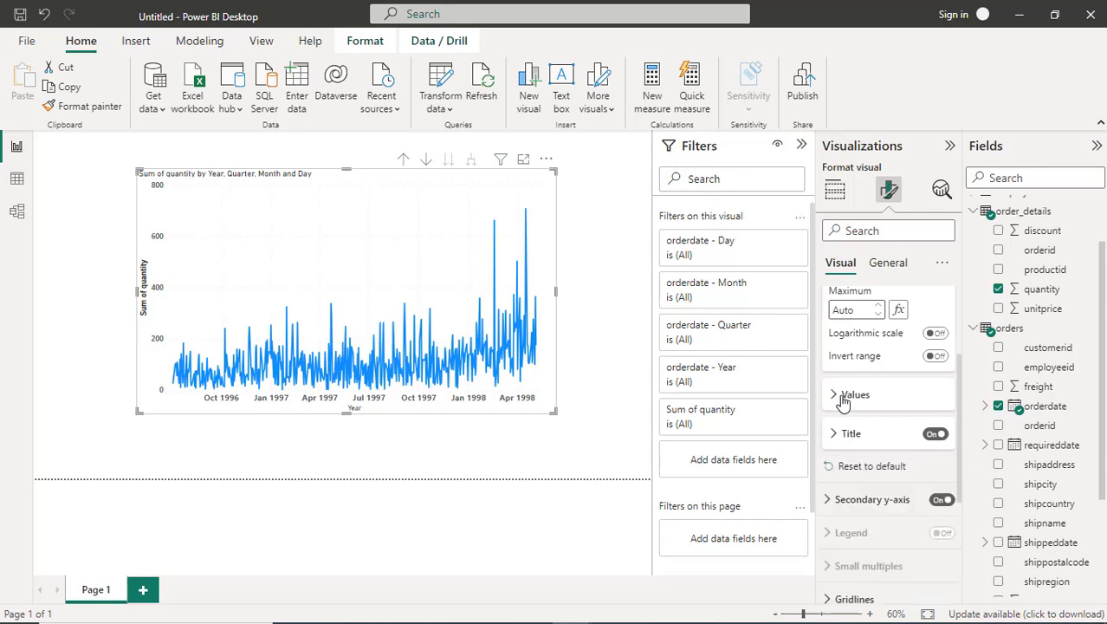
scroll(953, 401, "up", 3)
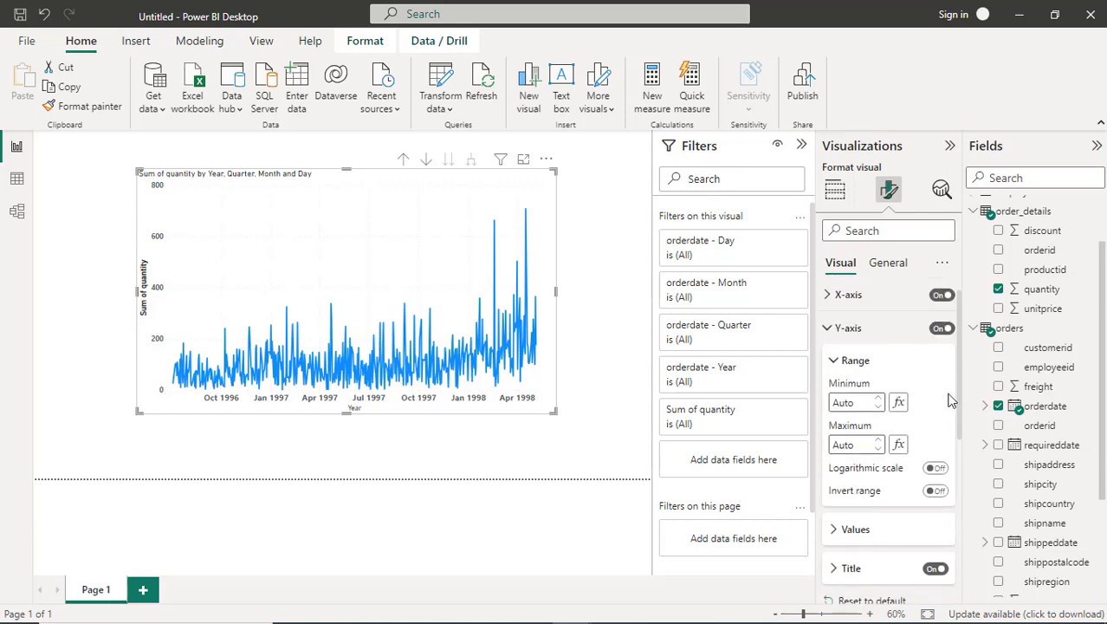
- Make the line chart's X-axis title bold with font size 14
left_click(829, 340)
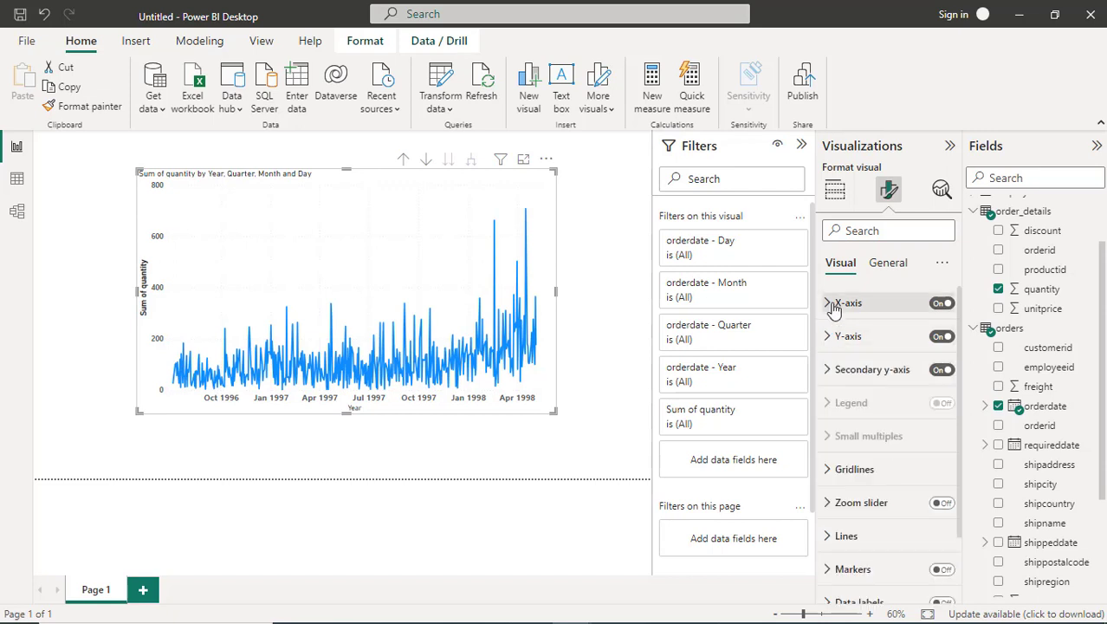
left_click(834, 309)
scroll(889, 406, "down", 5)
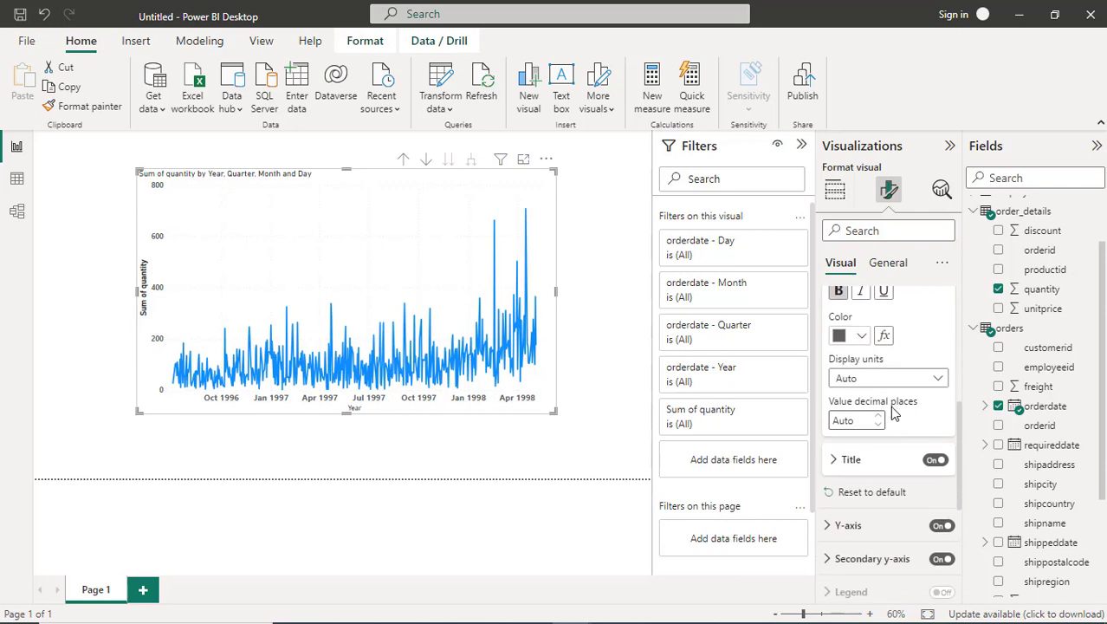
left_click(839, 459)
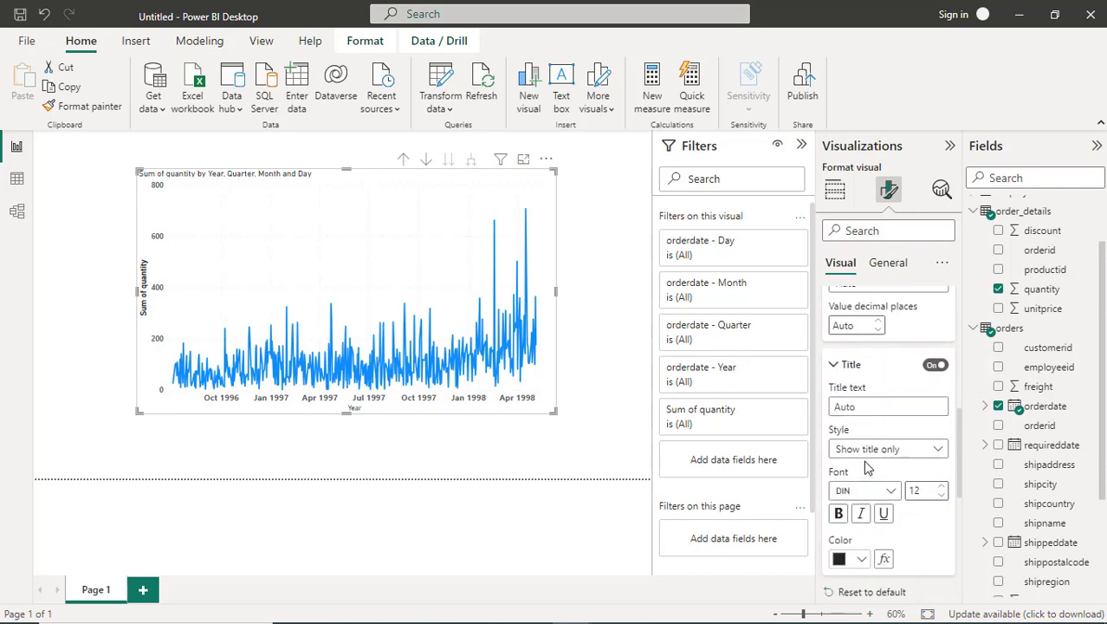
left_click(838, 514)
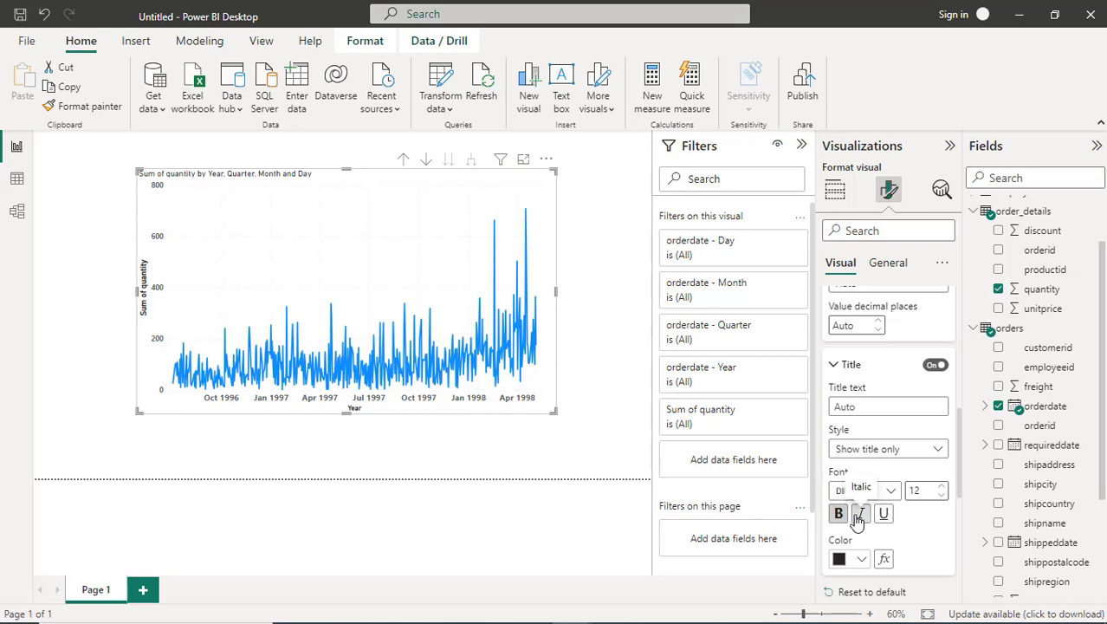
left_click(943, 489)
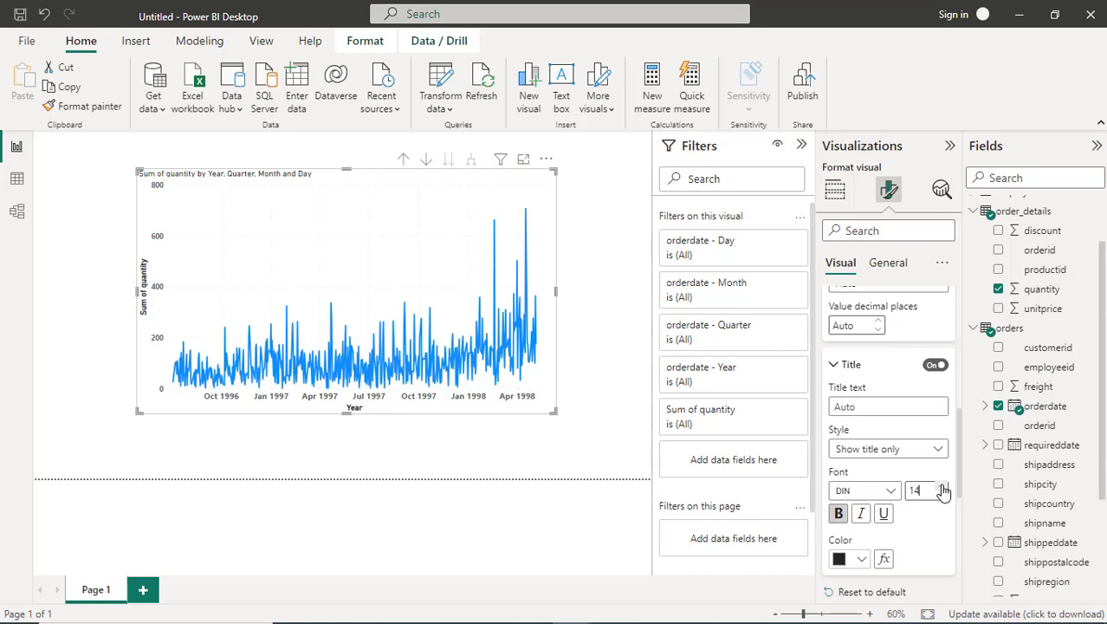
- Try pink on the X-axis title, and set its colour to the darkest navy shade of the theme's dark blue
left_click(861, 559)
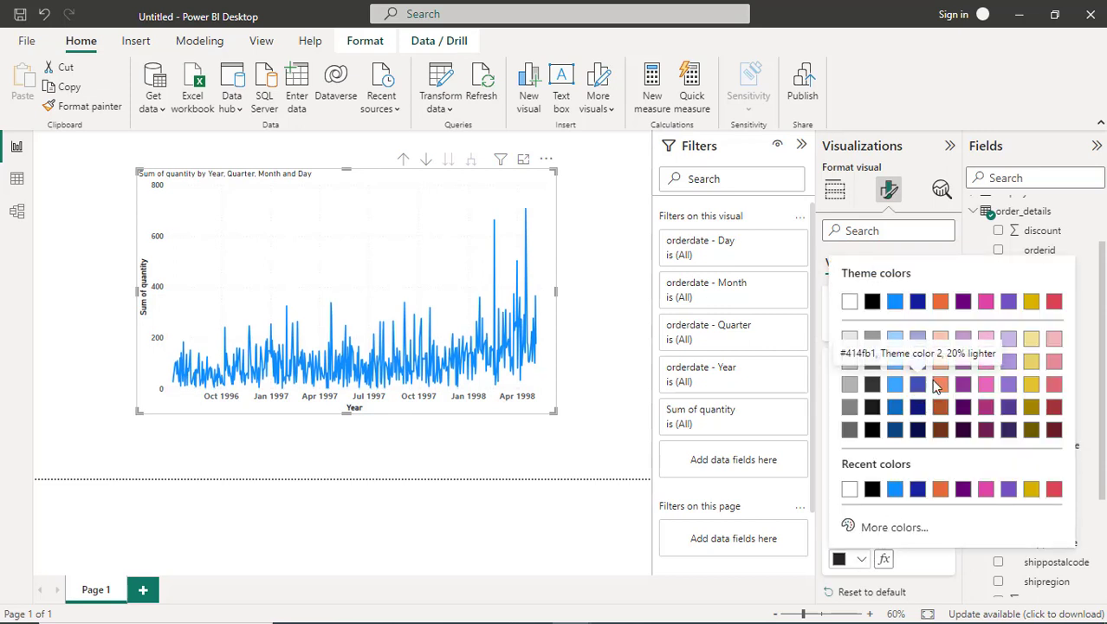
left_click(986, 303)
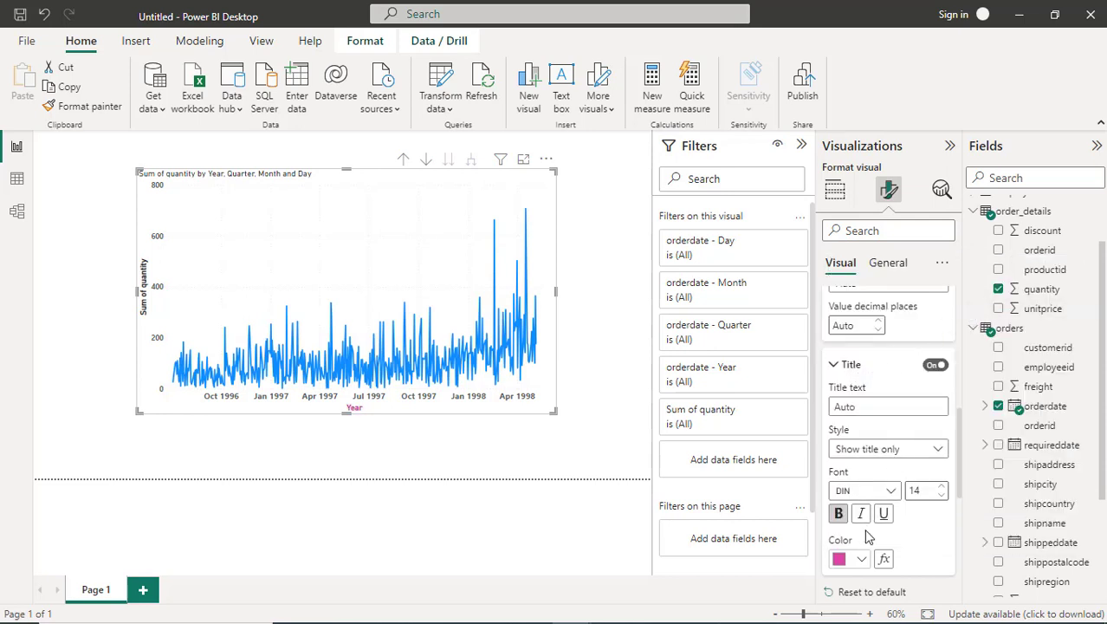
left_click(863, 559)
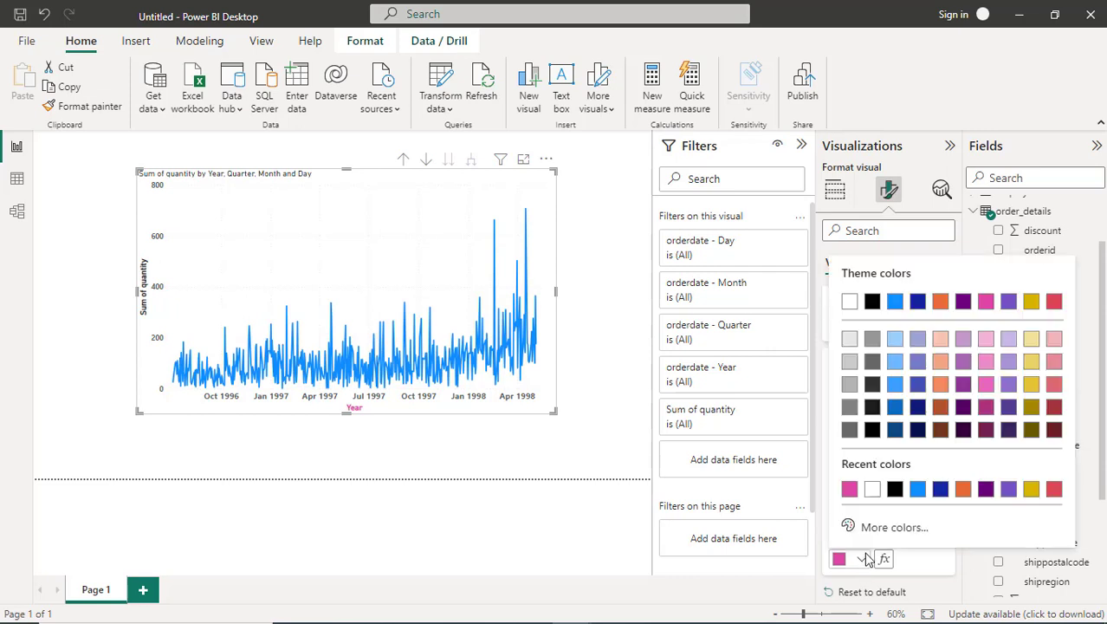
left_click(917, 428)
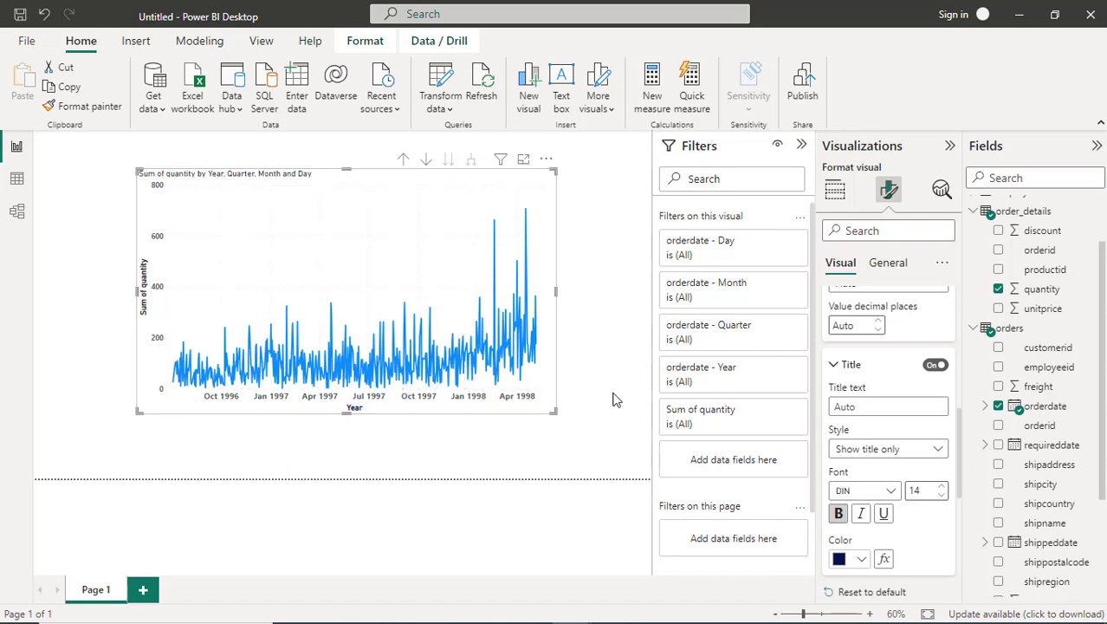
- Remove the Day, Quarter and Month levels of orderdate from the line chart's X-axis, keeping only Year
left_click(835, 191)
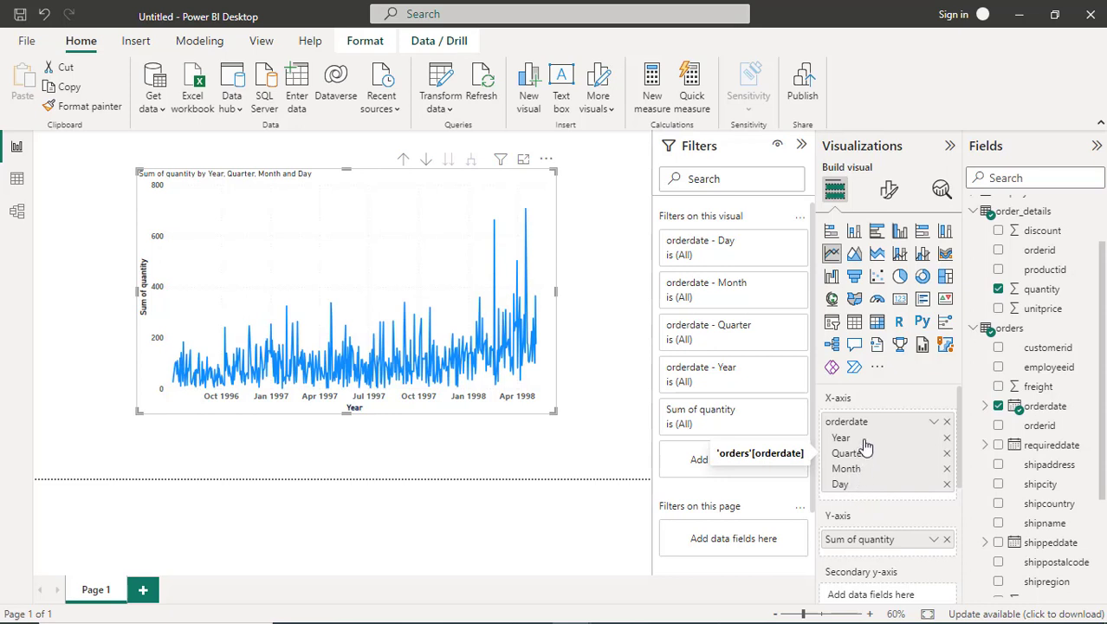
left_click(946, 485)
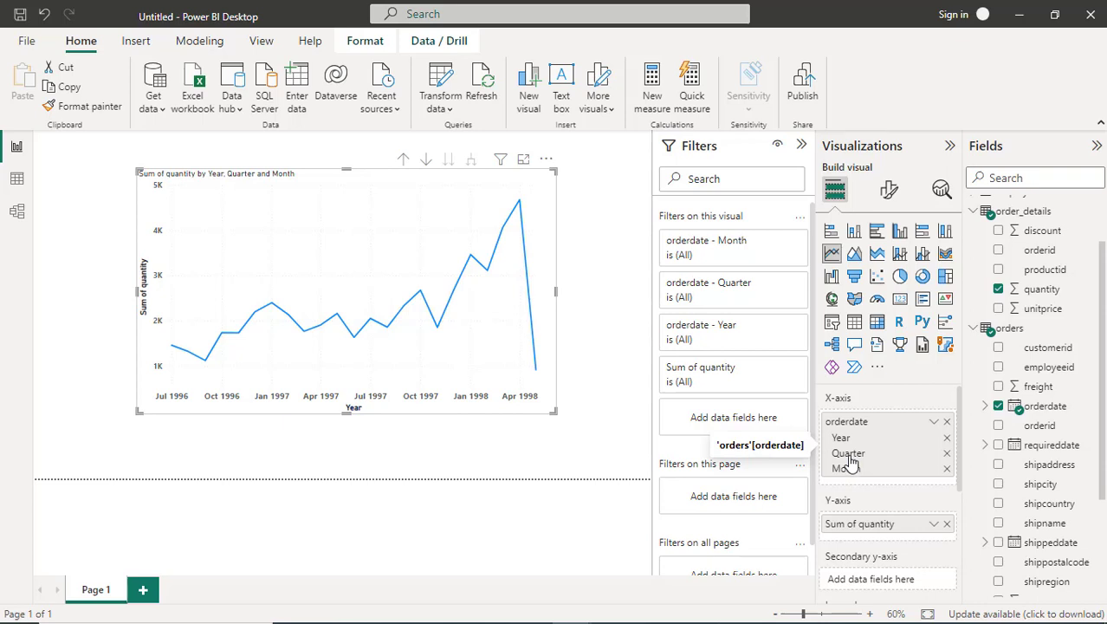
left_click(947, 453)
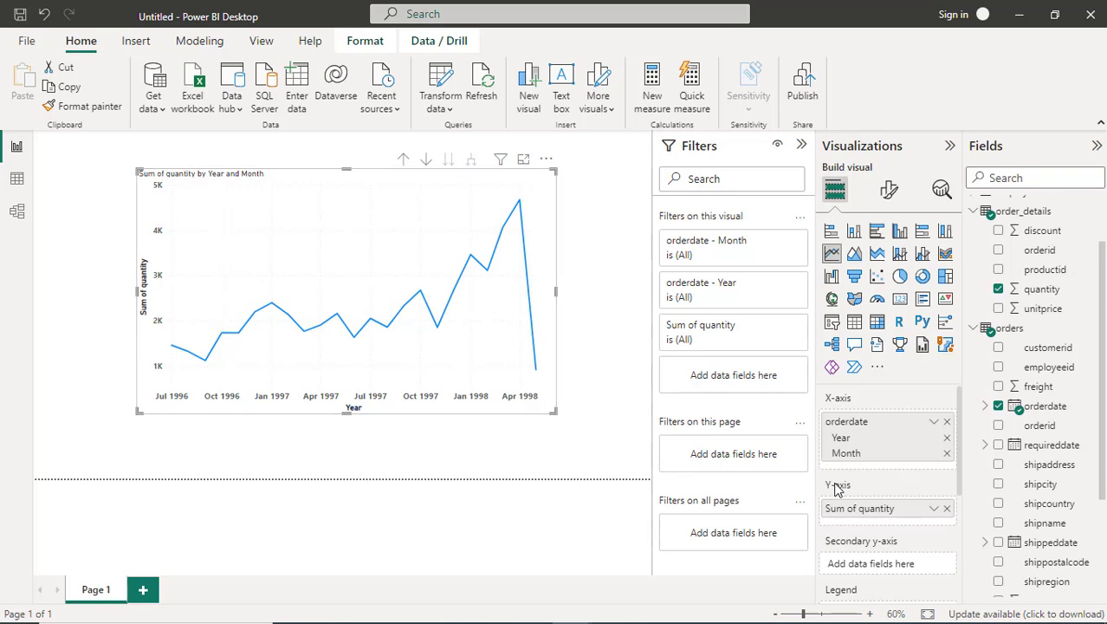
left_click(947, 453)
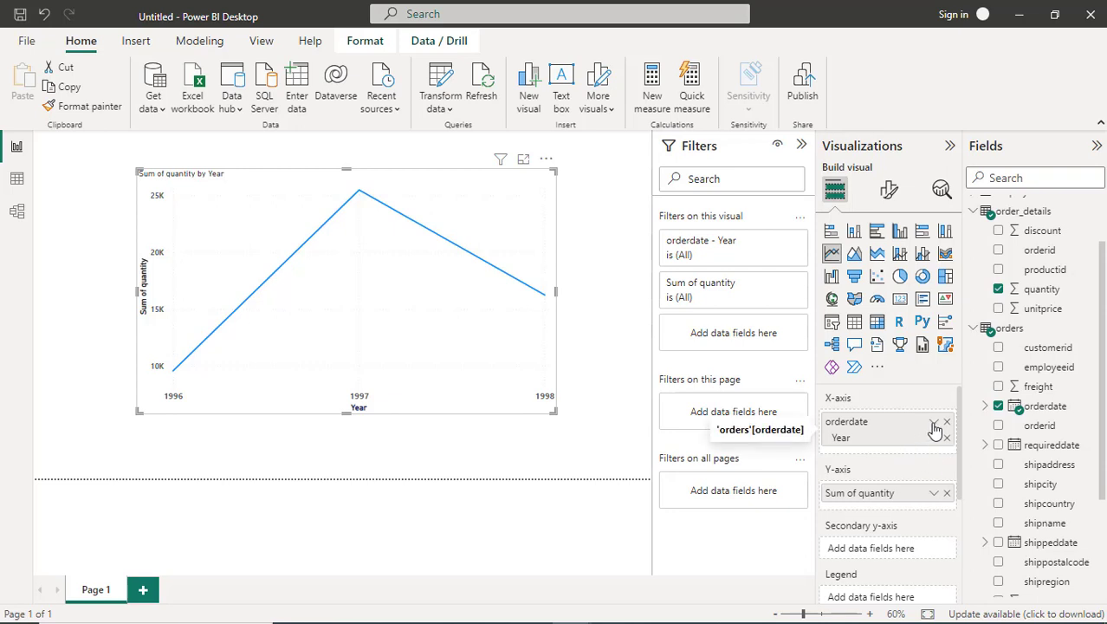
- Check the field options of orderdate on the X-axis and remove its remaining Year level
left_click(934, 422)
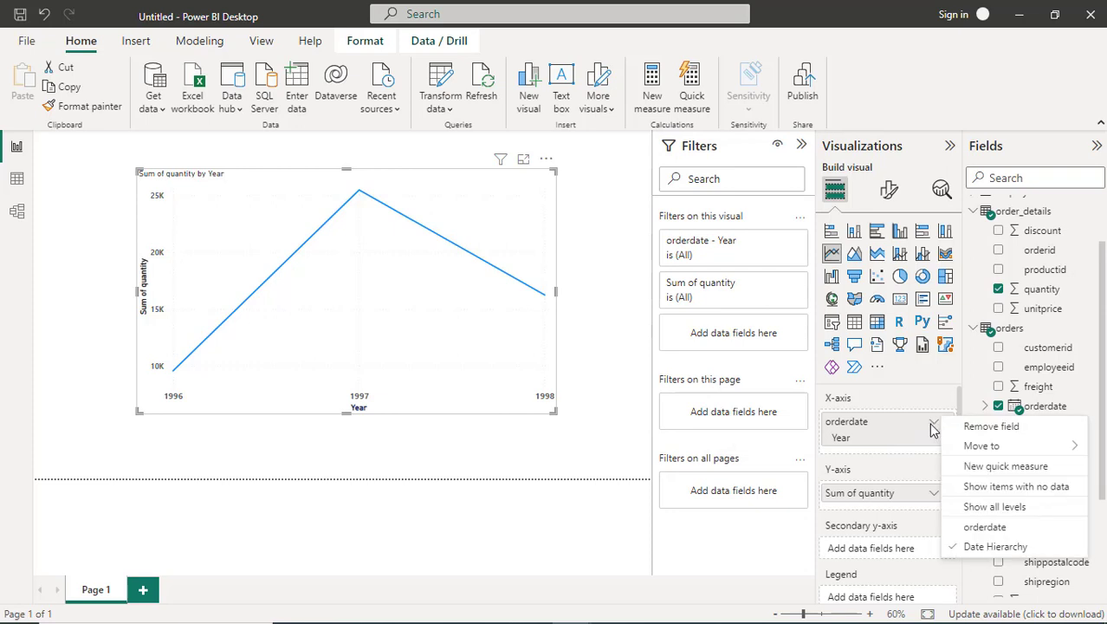
mouse_move(930, 447)
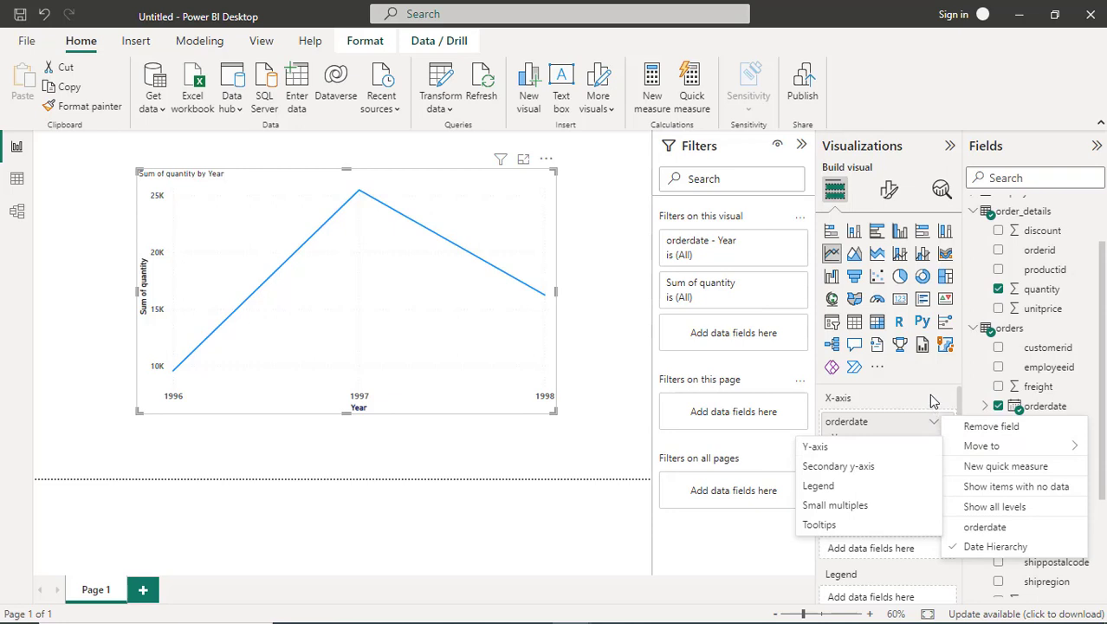
left_click(934, 421)
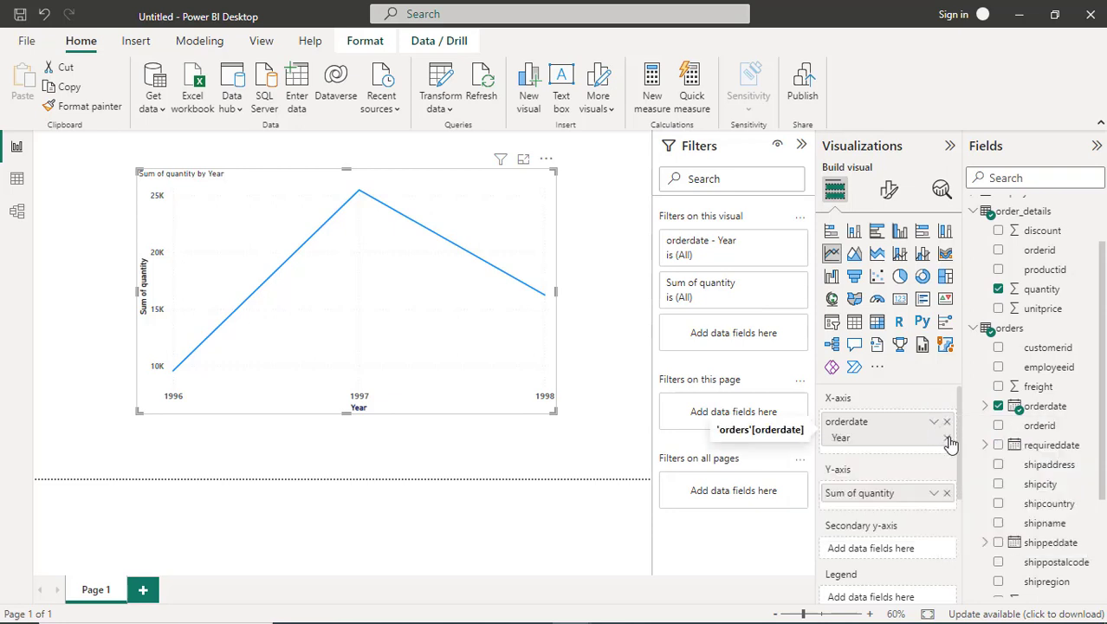
left_click(948, 439)
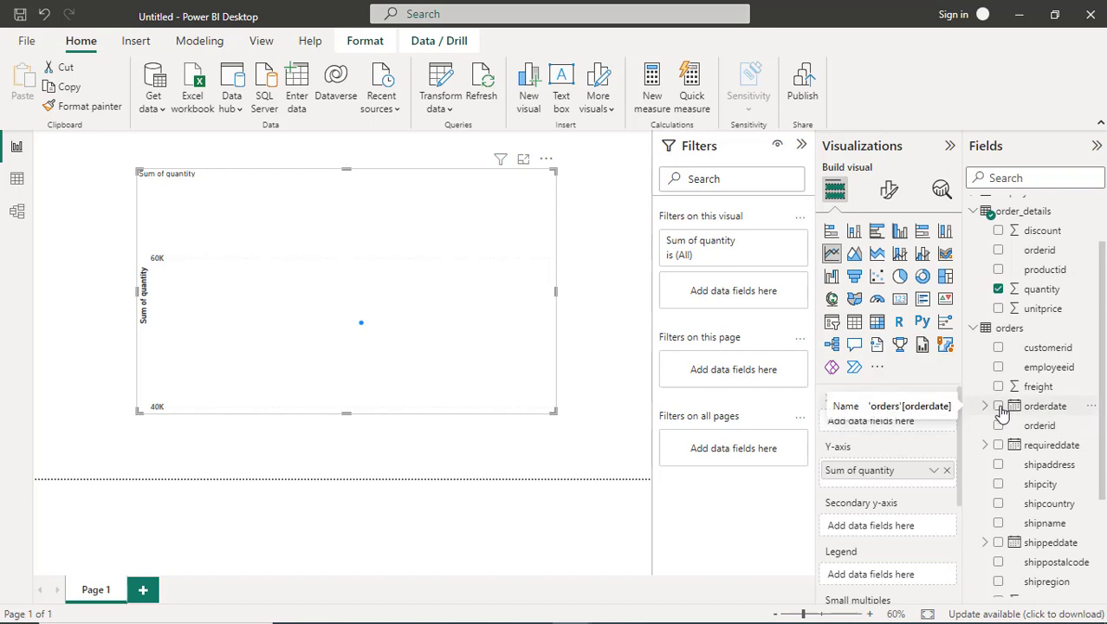
- Add orderdate from orders to the X-axis again and remove its Year, Quarter and Day levels, keeping only Month
scroll(1001, 411, "down", 1)
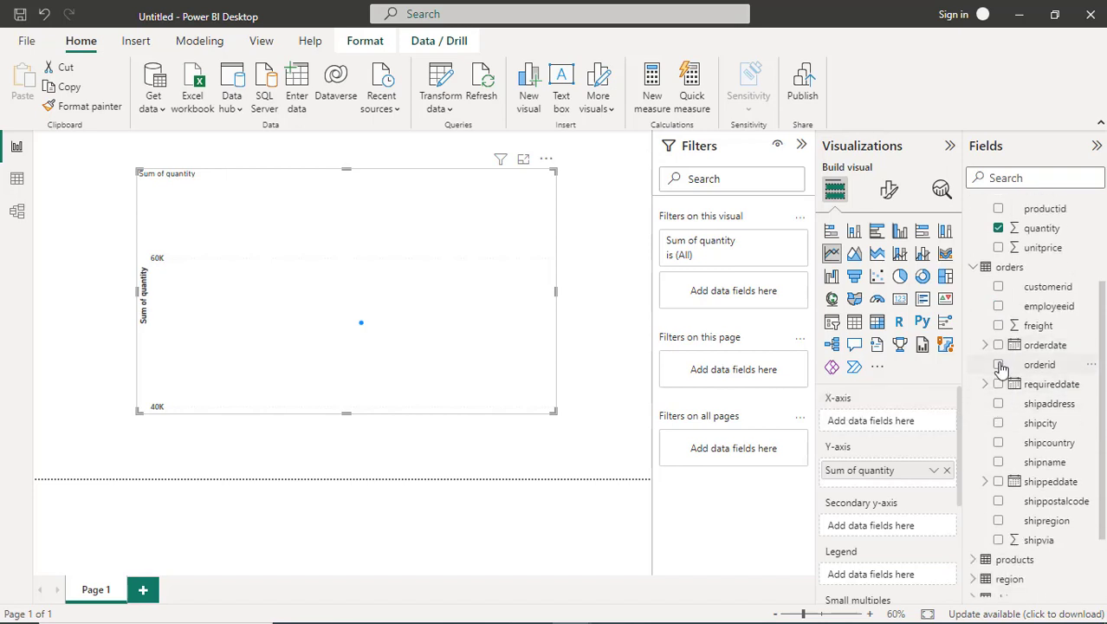
left_click_drag(1002, 346, 858, 421)
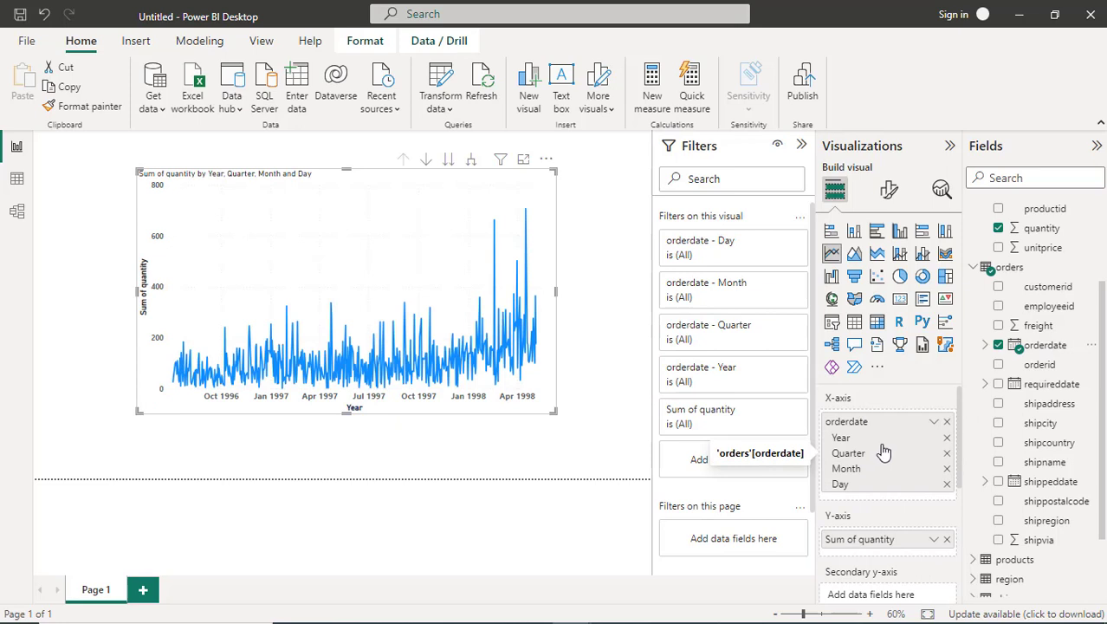
left_click(947, 439)
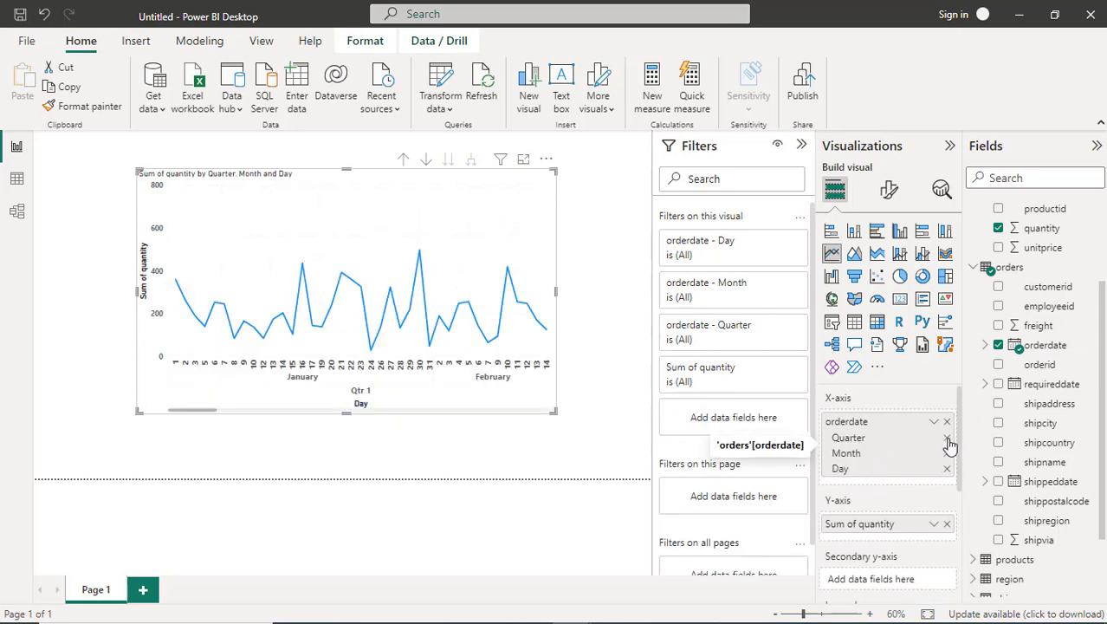
left_click(946, 438)
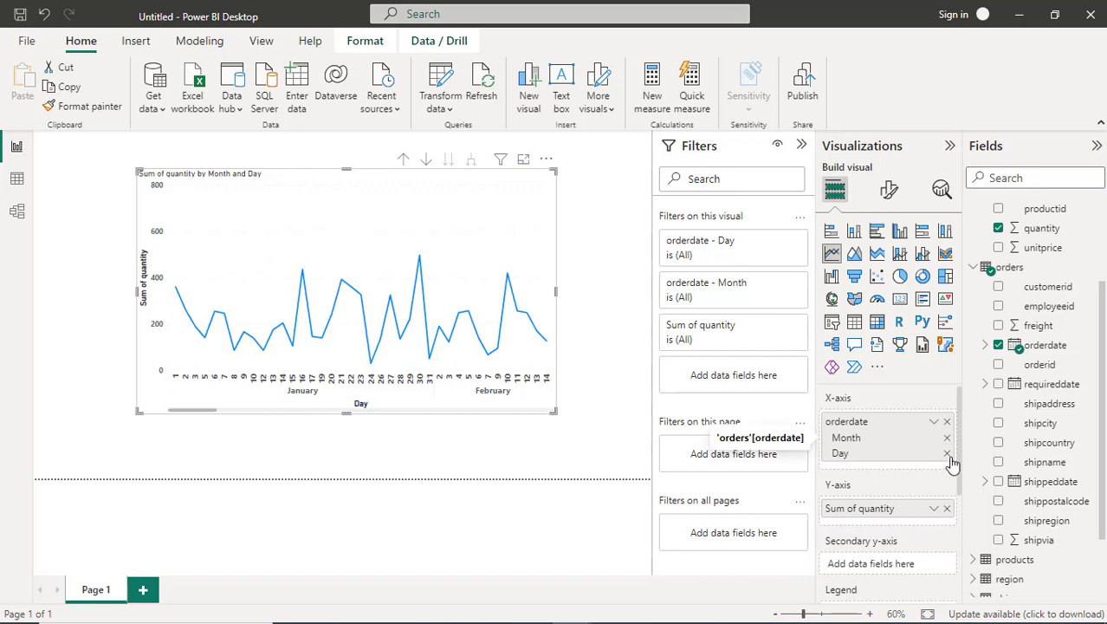
left_click(948, 454)
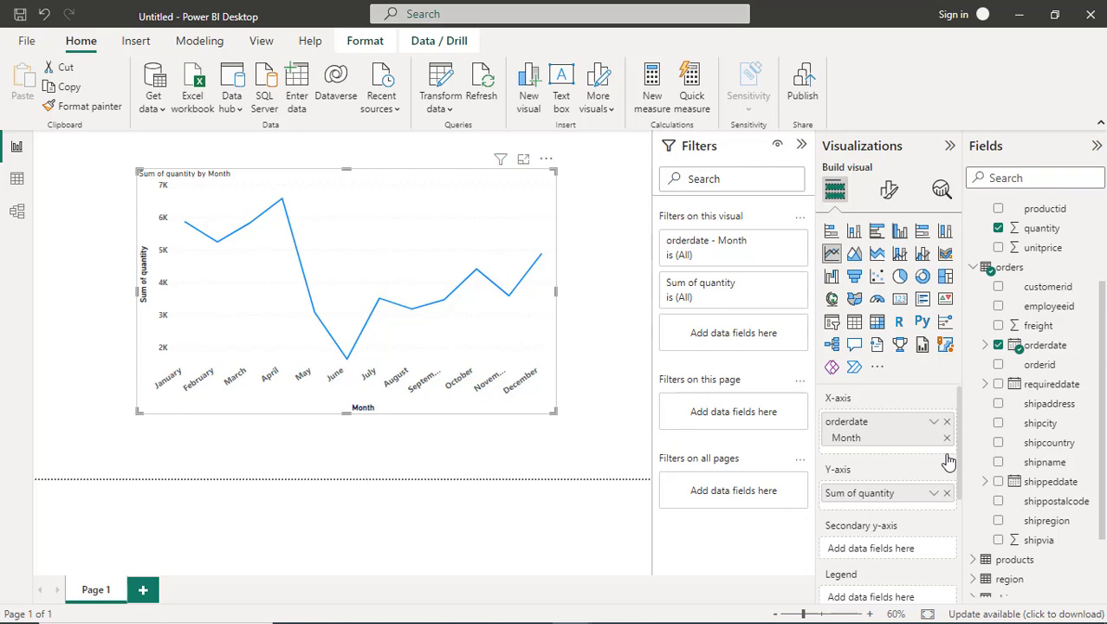
- Enlarge the line chart by extending both of its lower corners outward, and inspect the quantities of individual months
left_click_drag(552, 409, 605, 431)
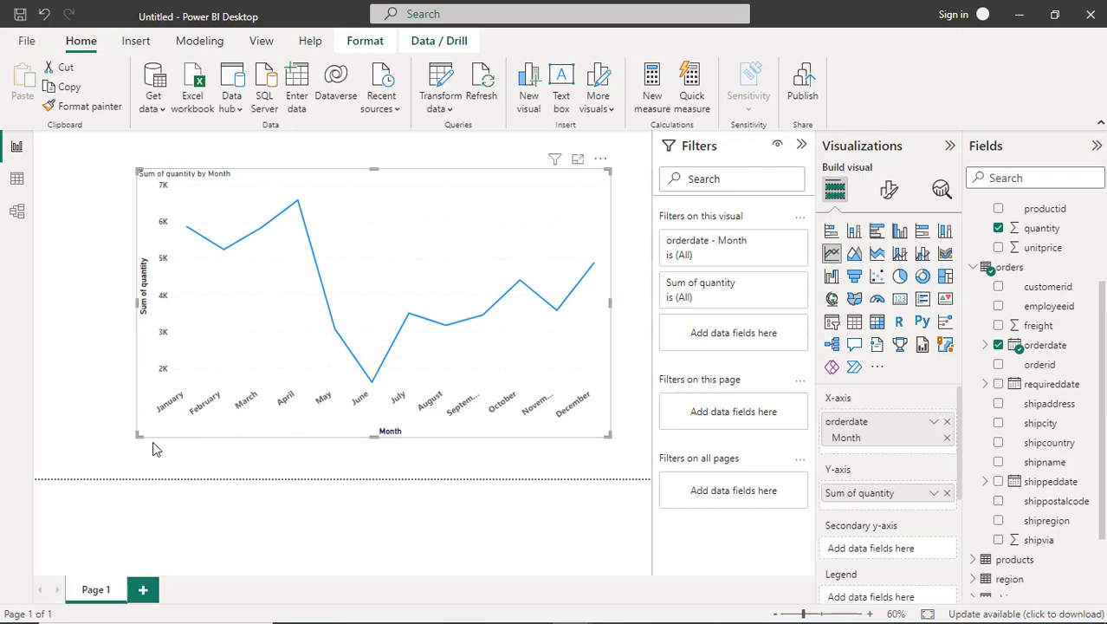
left_click_drag(136, 435, 92, 441)
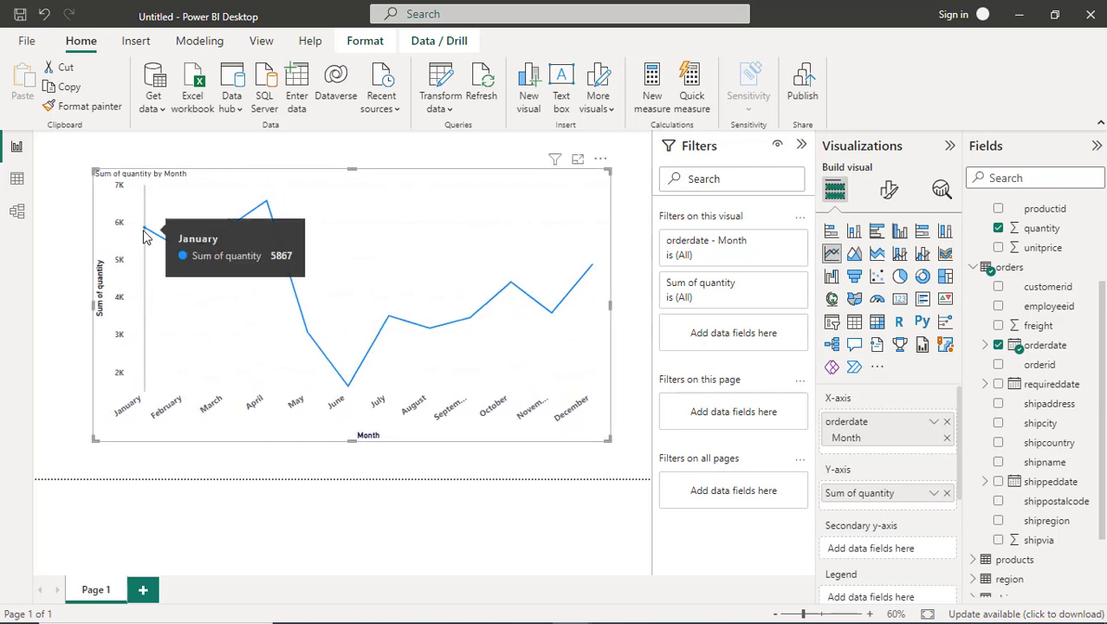
mouse_move(185, 247)
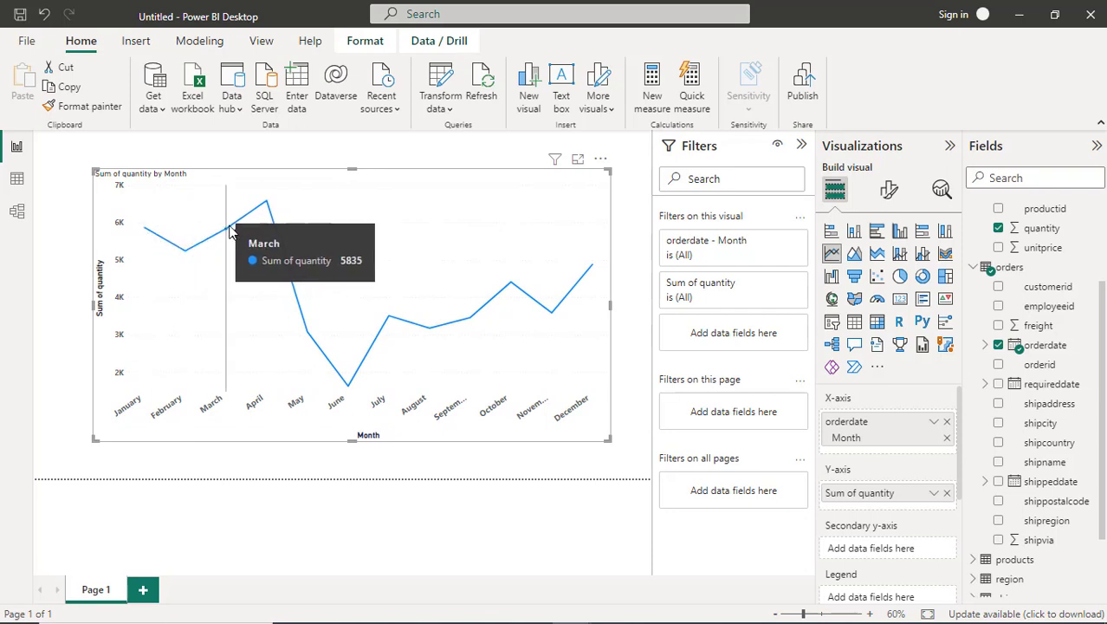
mouse_move(302, 314)
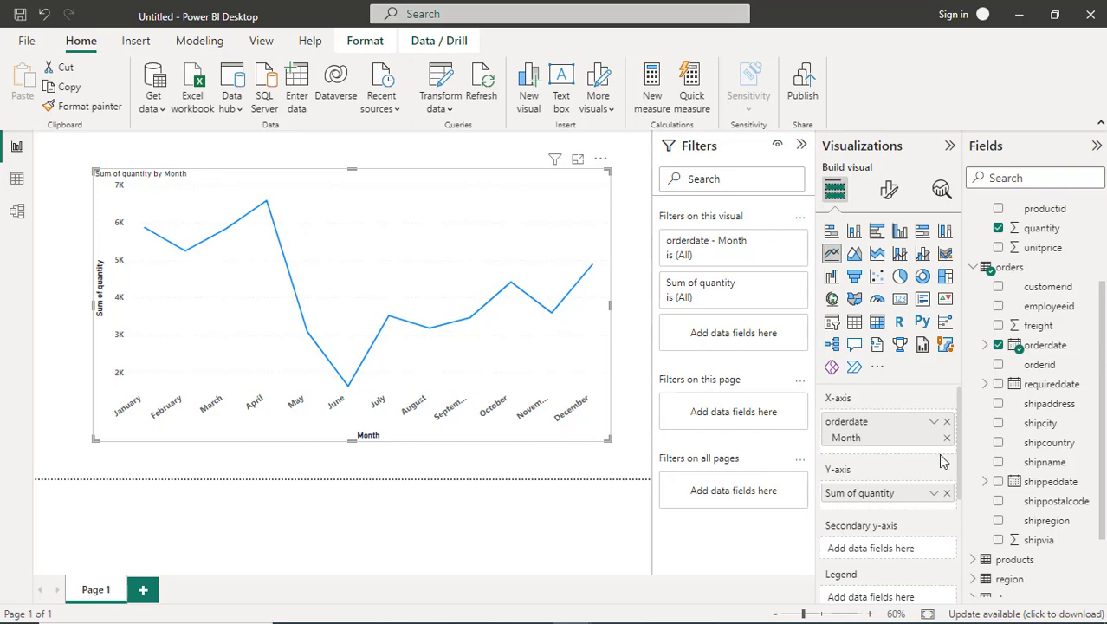
- Turn on data labels for the line chart
left_click_drag(960, 461, 976, 563)
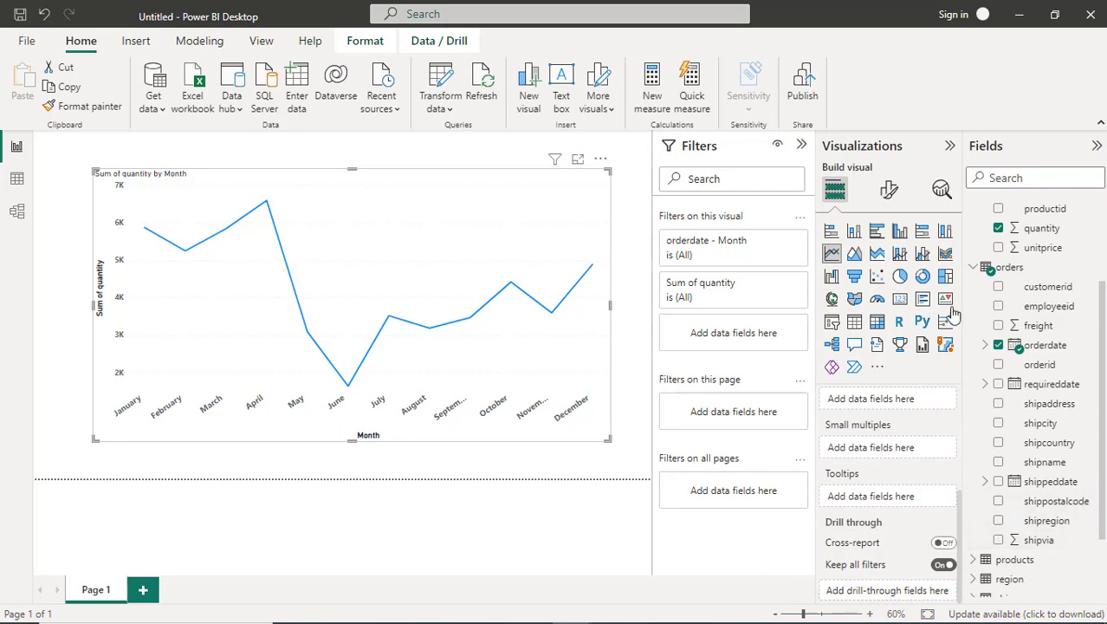
left_click(889, 191)
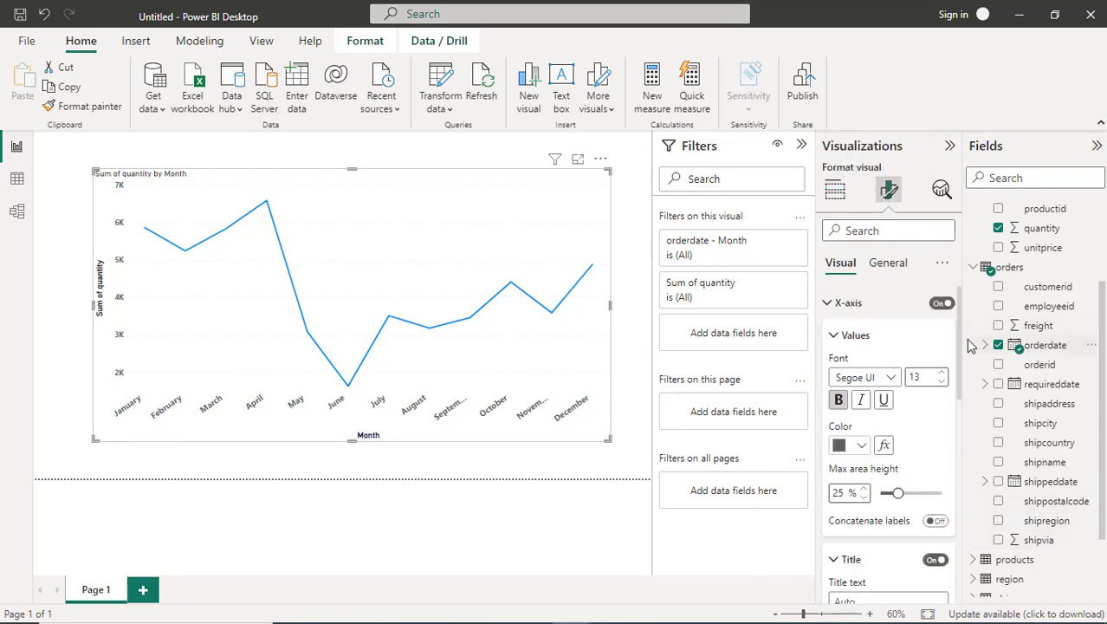
left_click_drag(964, 350, 990, 577)
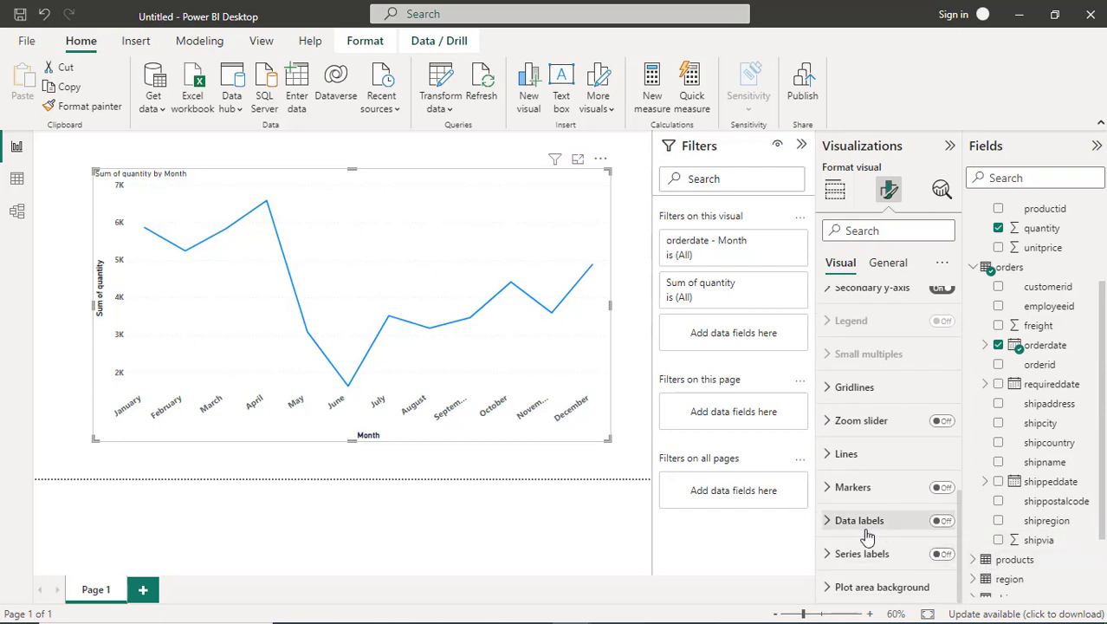
left_click(945, 522)
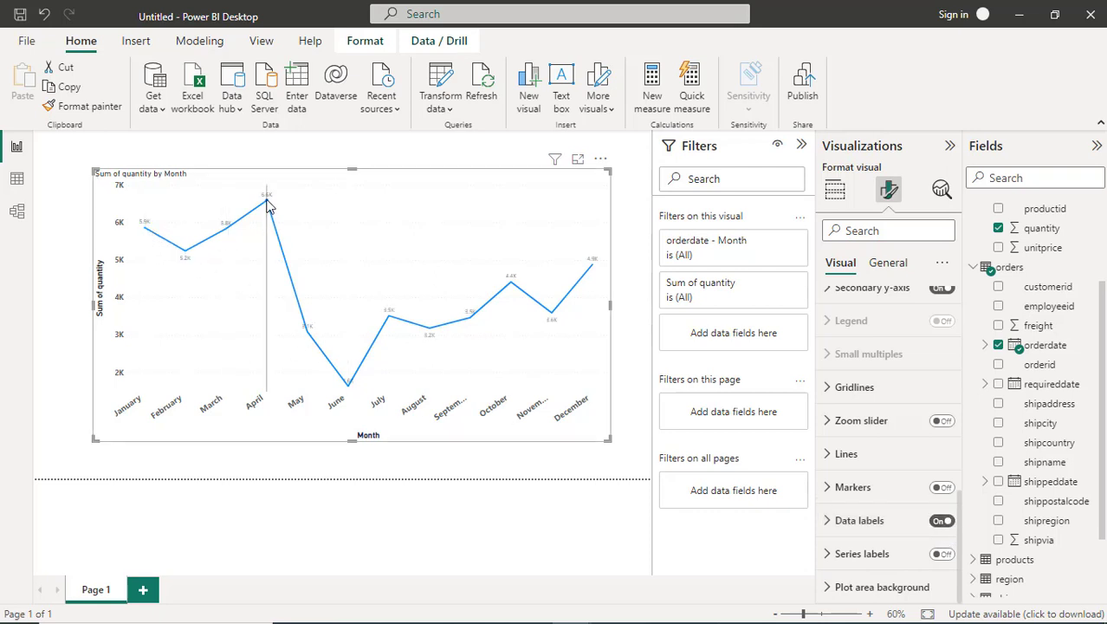
- Make the line chart's data label values bold with font size 11
left_click(828, 521)
scroll(879, 569, "down", 3)
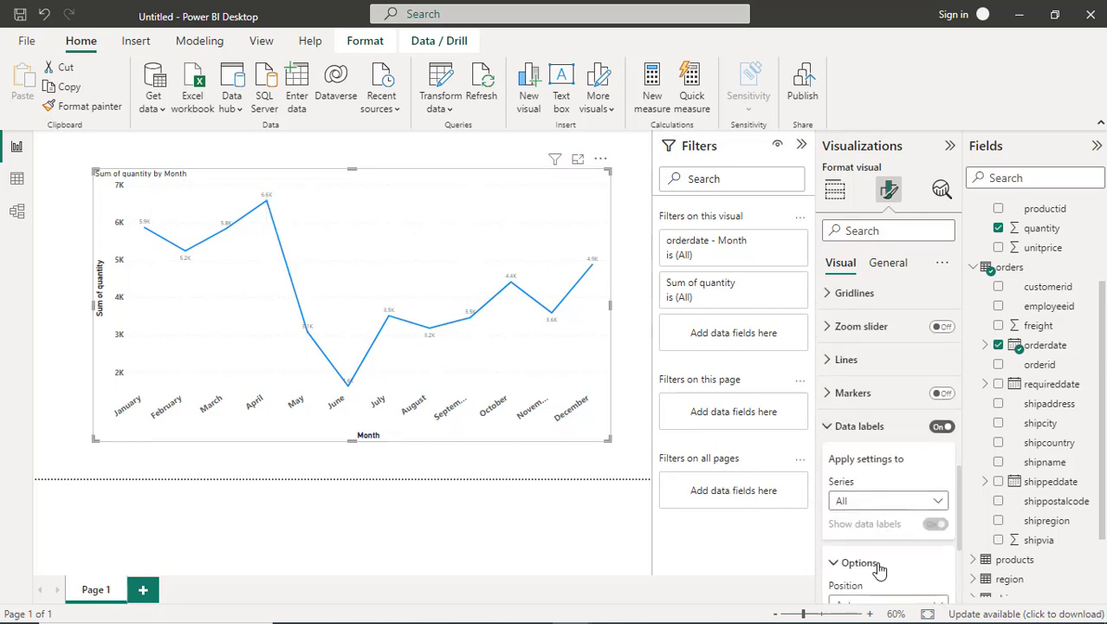
scroll(879, 569, "down", 2)
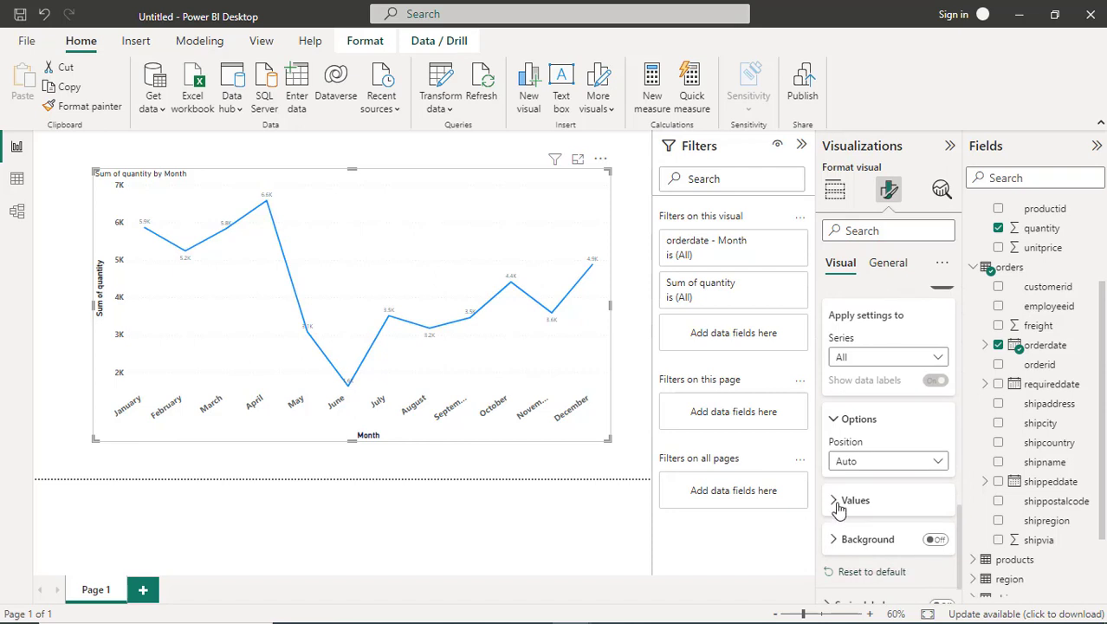
left_click(837, 510)
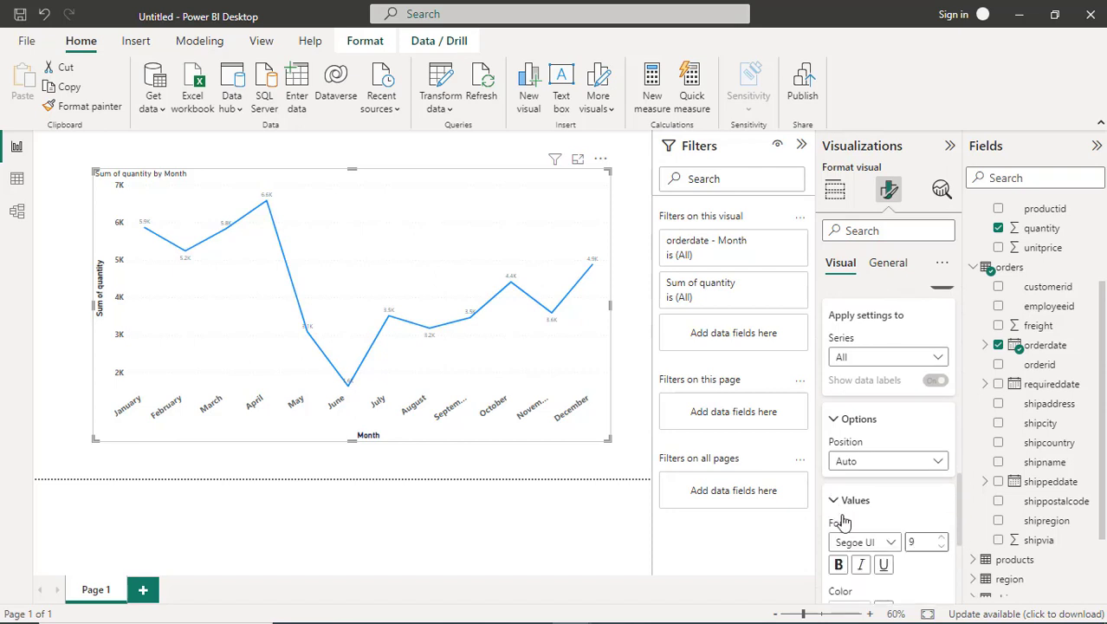
left_click(839, 564)
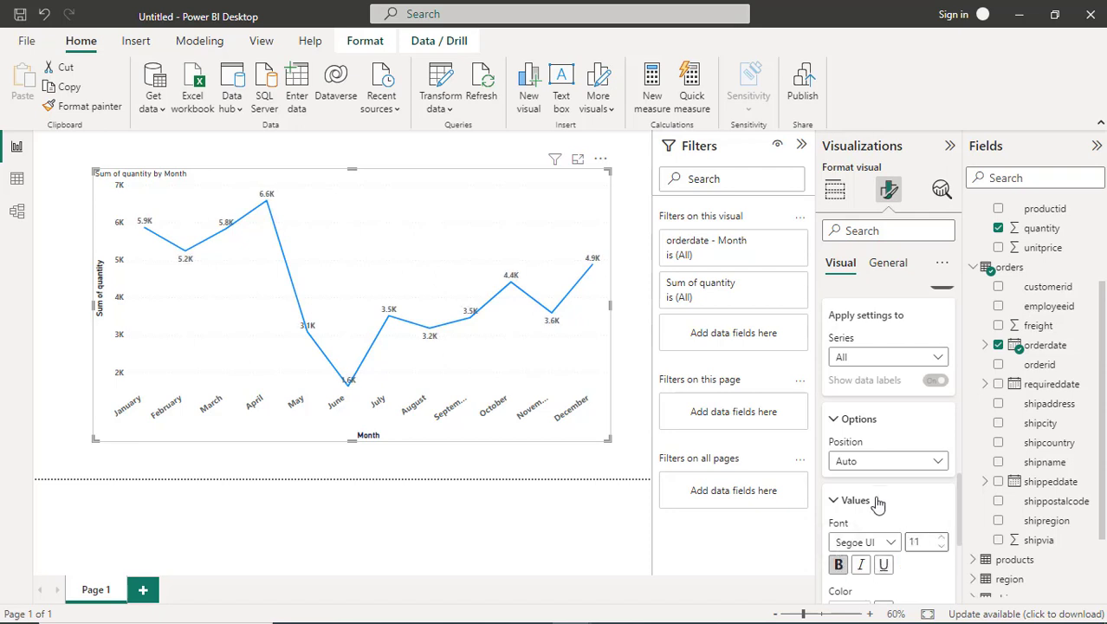
left_click(837, 424)
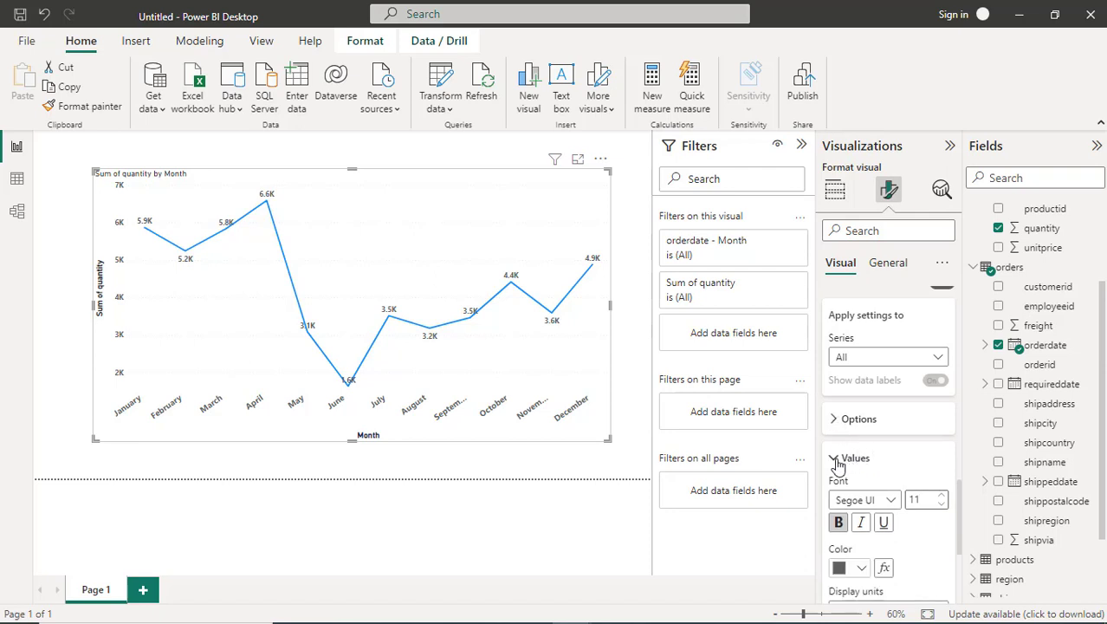
- Turn on markers for all series of the line chart and set their shape type to diamond
left_click(836, 459)
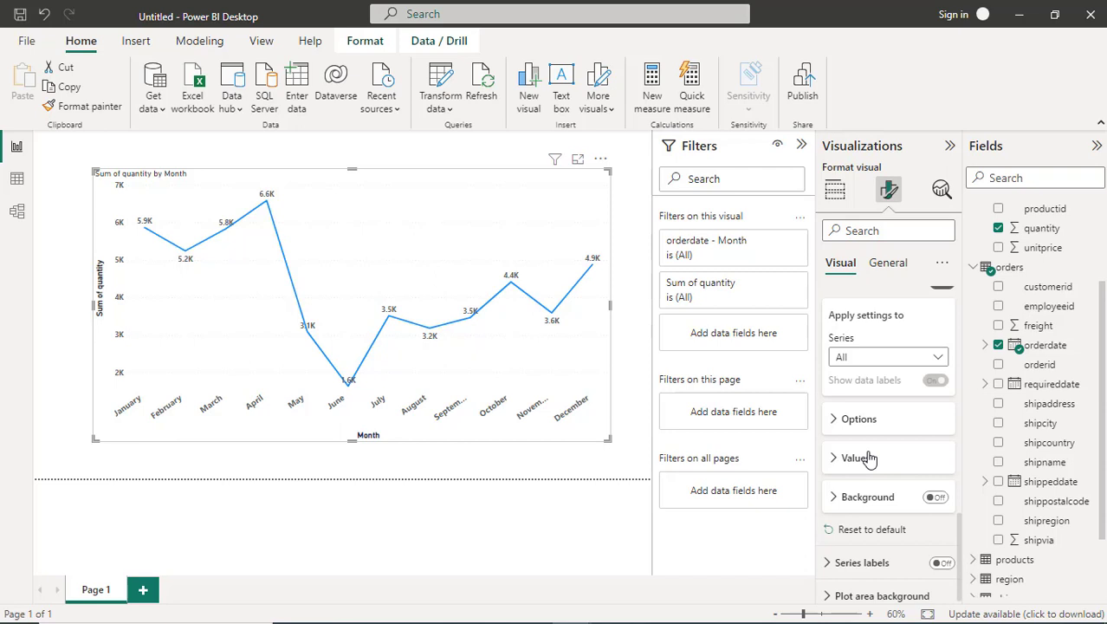
scroll(868, 459, "up", 5)
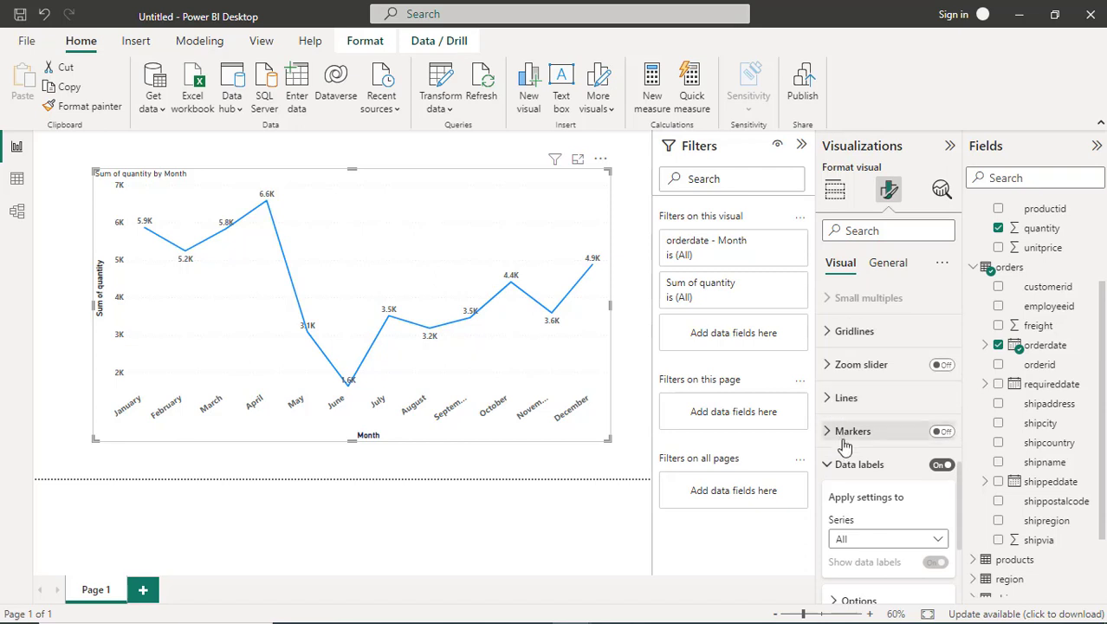
left_click(947, 434)
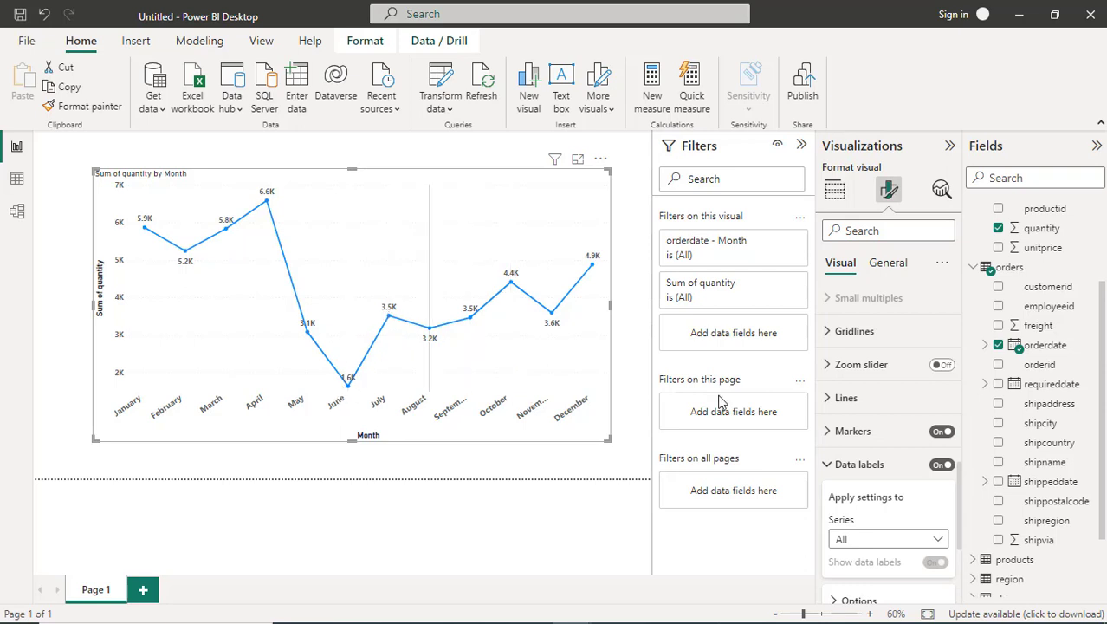
left_click(829, 435)
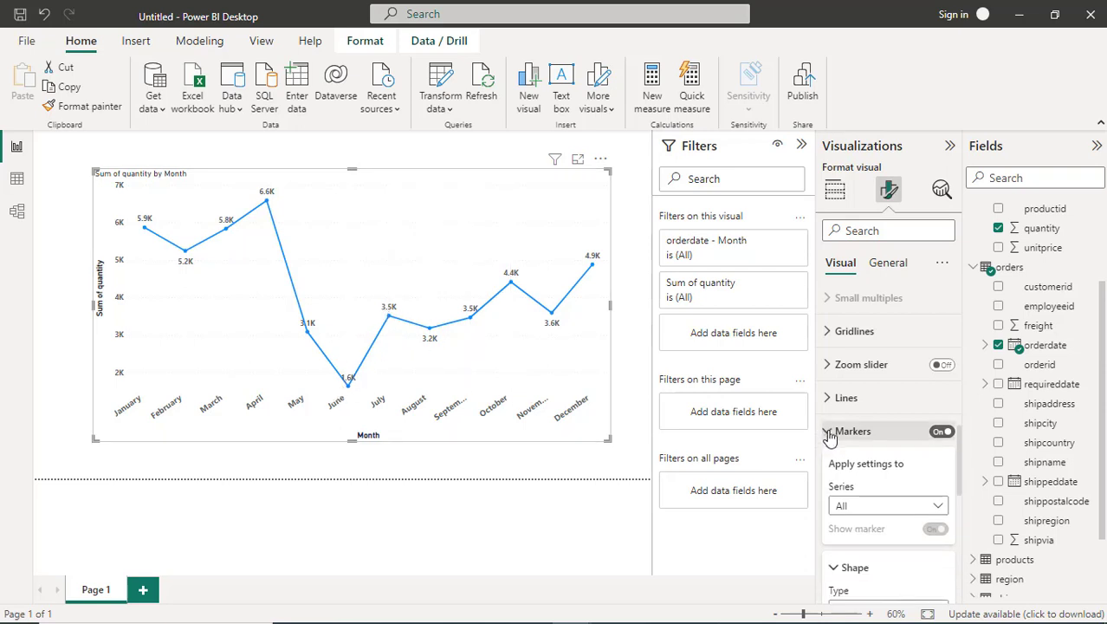
scroll(899, 490, "down", 3)
scroll(899, 491, "down", 1)
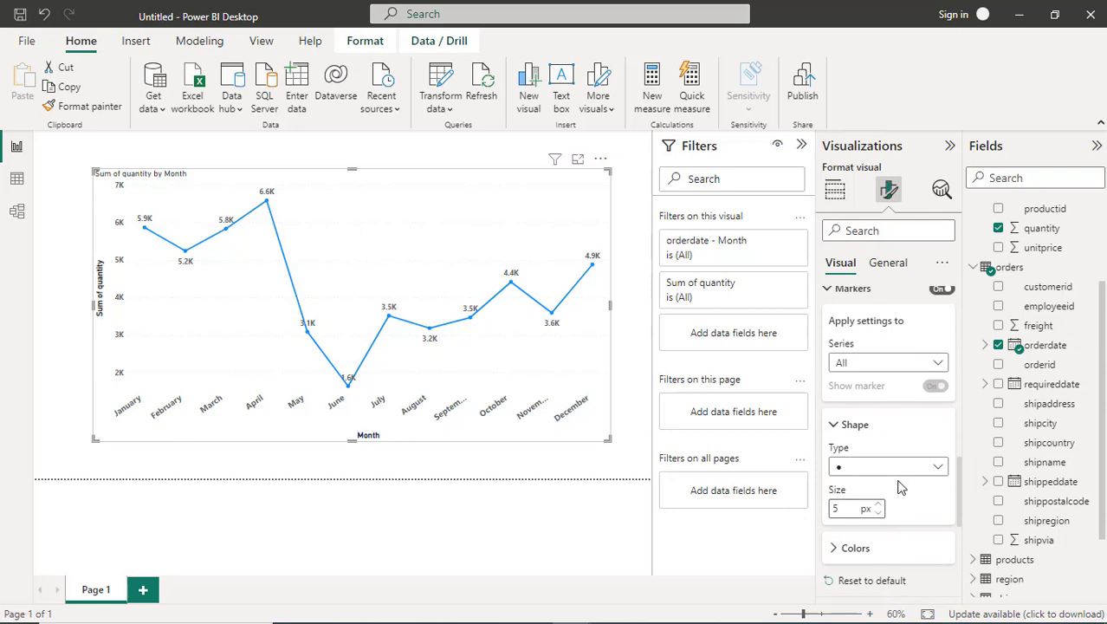
left_click(941, 468)
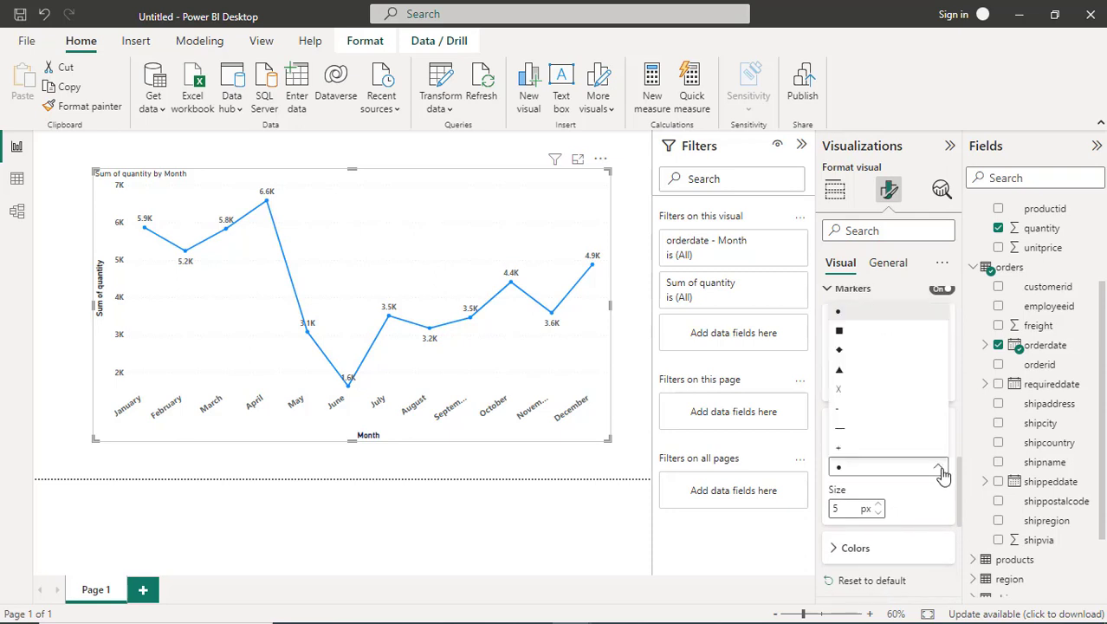
left_click(842, 353)
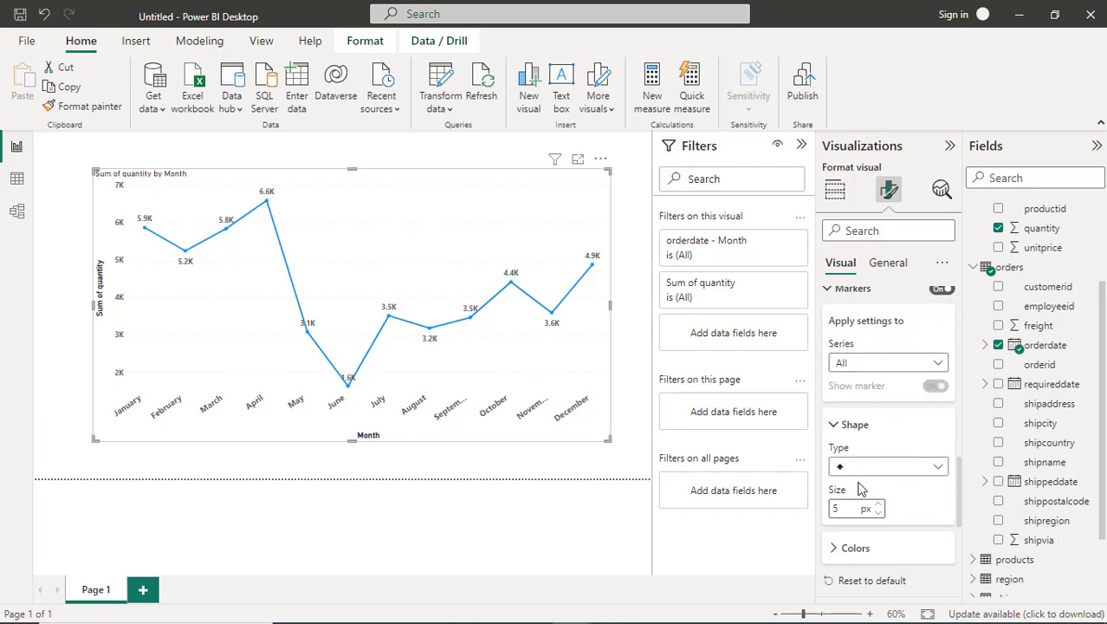
- Increase the line chart's marker size to 14 px
scroll(883, 498, "down", 1)
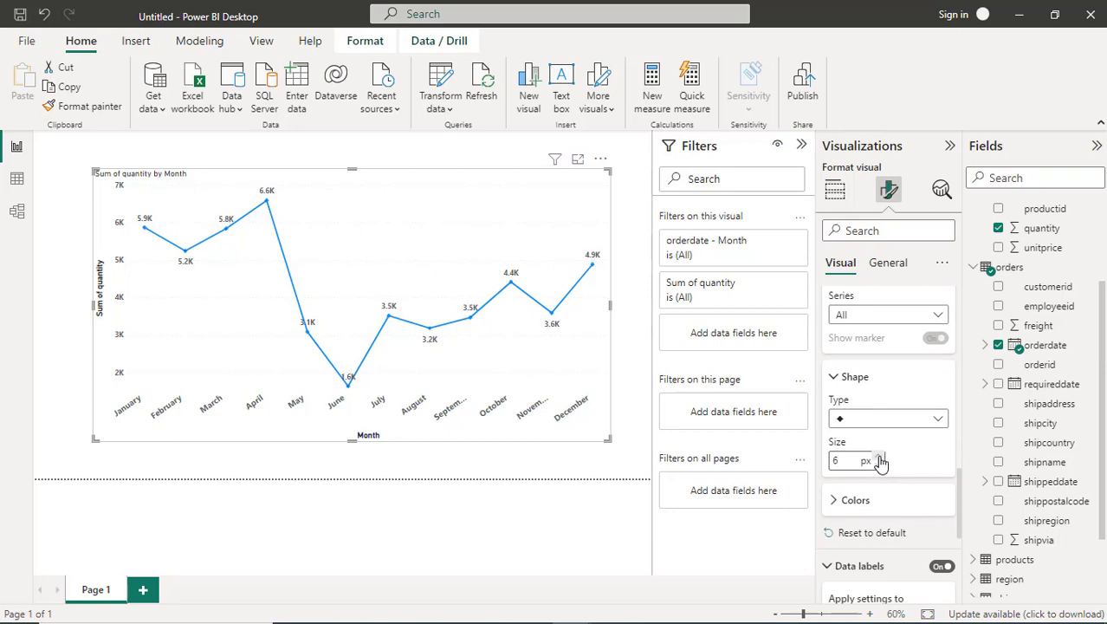
left_click(879, 459)
left_click(879, 458)
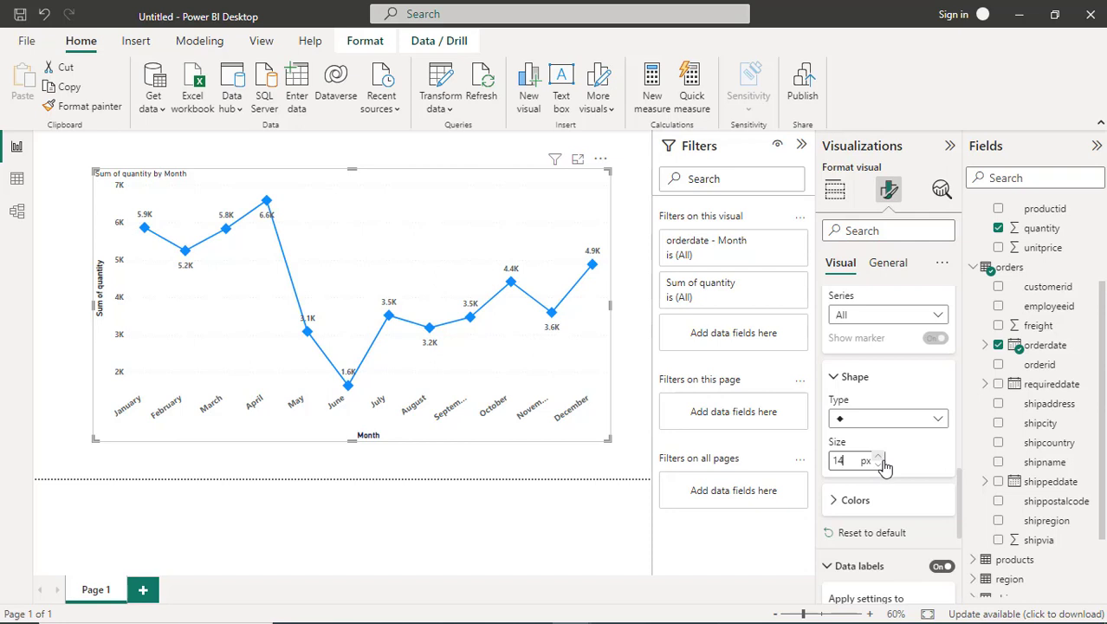
- Set the default marker color to pink from the recent colors, and collapse the marker color and data label settings
left_click(836, 501)
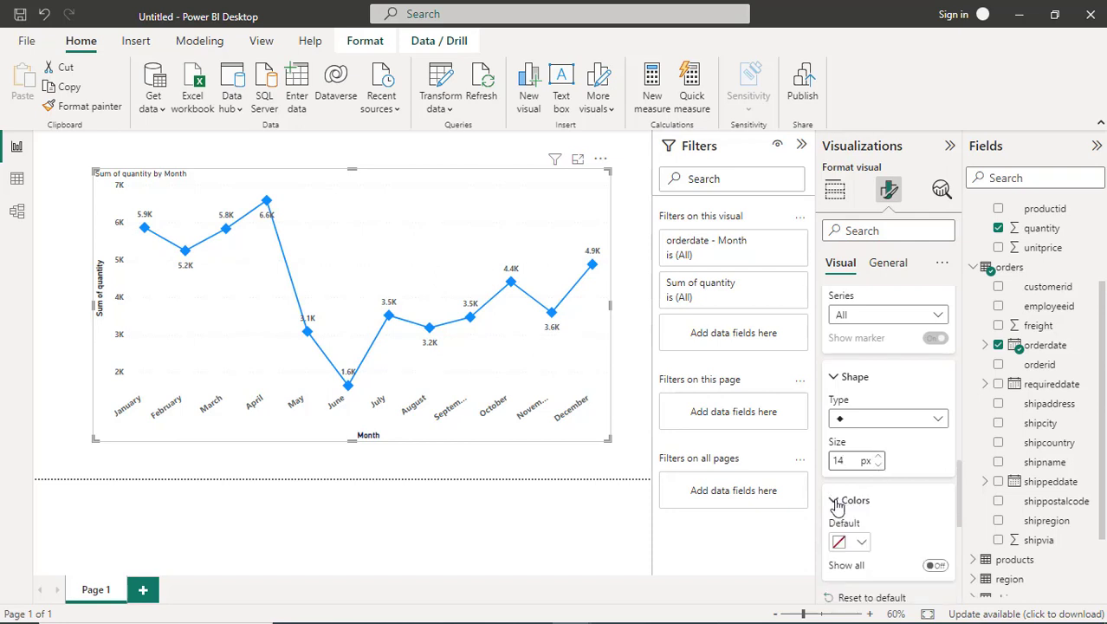
scroll(901, 539, "down", 2)
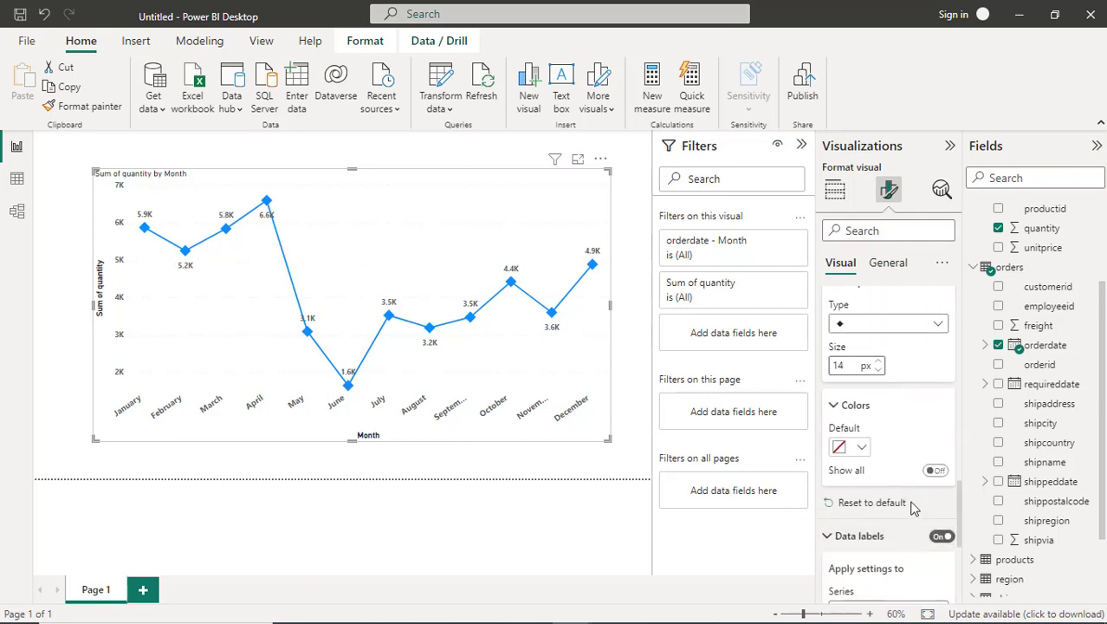
left_click(862, 449)
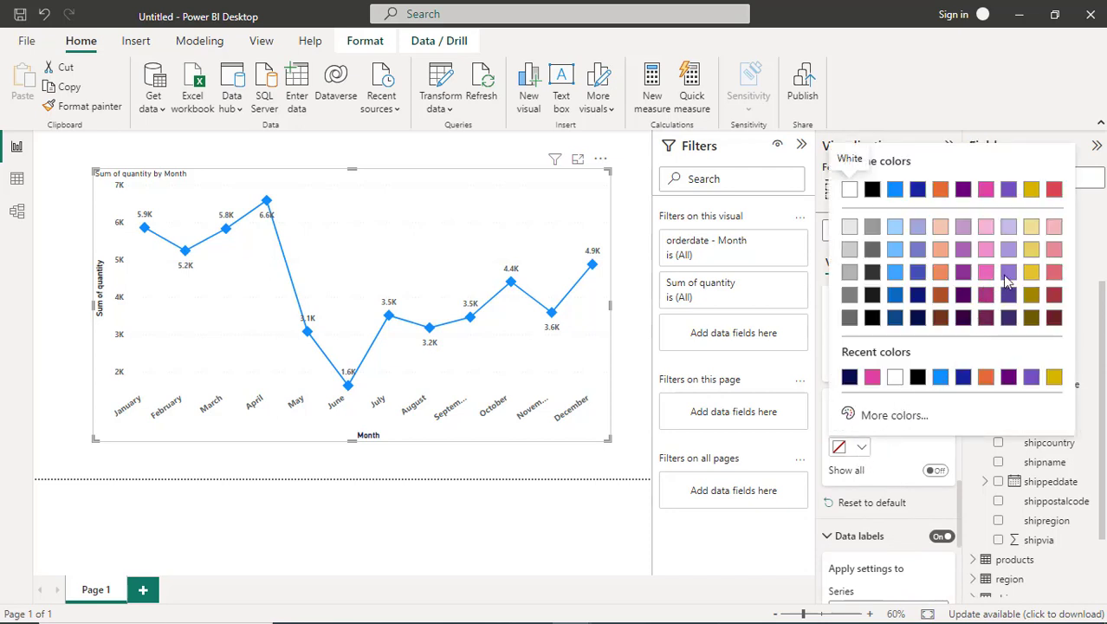
left_click(872, 377)
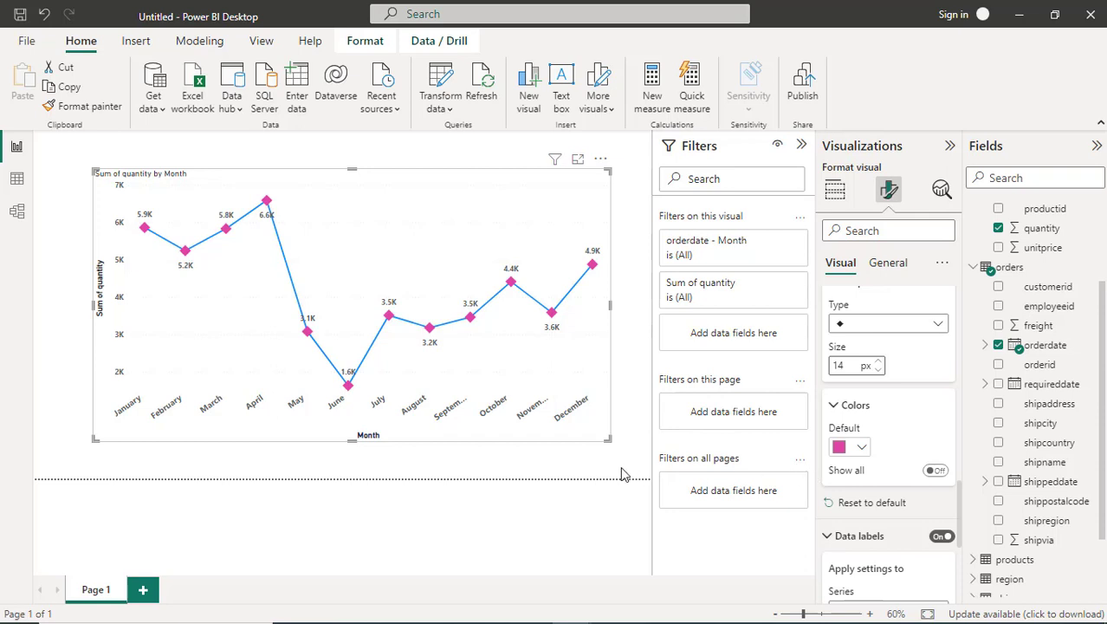
left_click(835, 410)
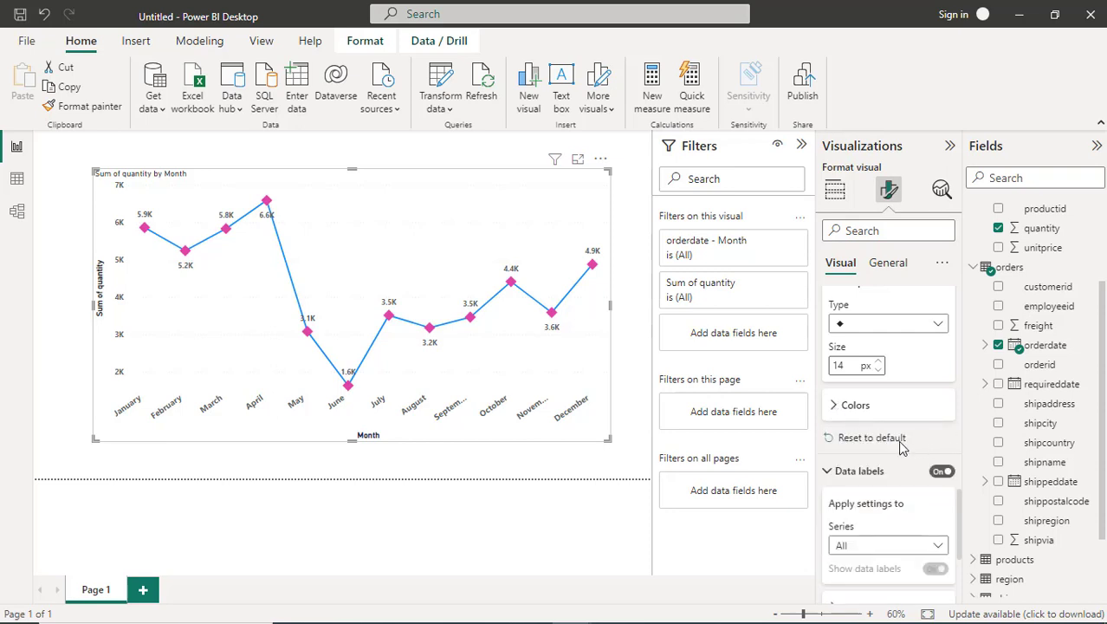
left_click(830, 473)
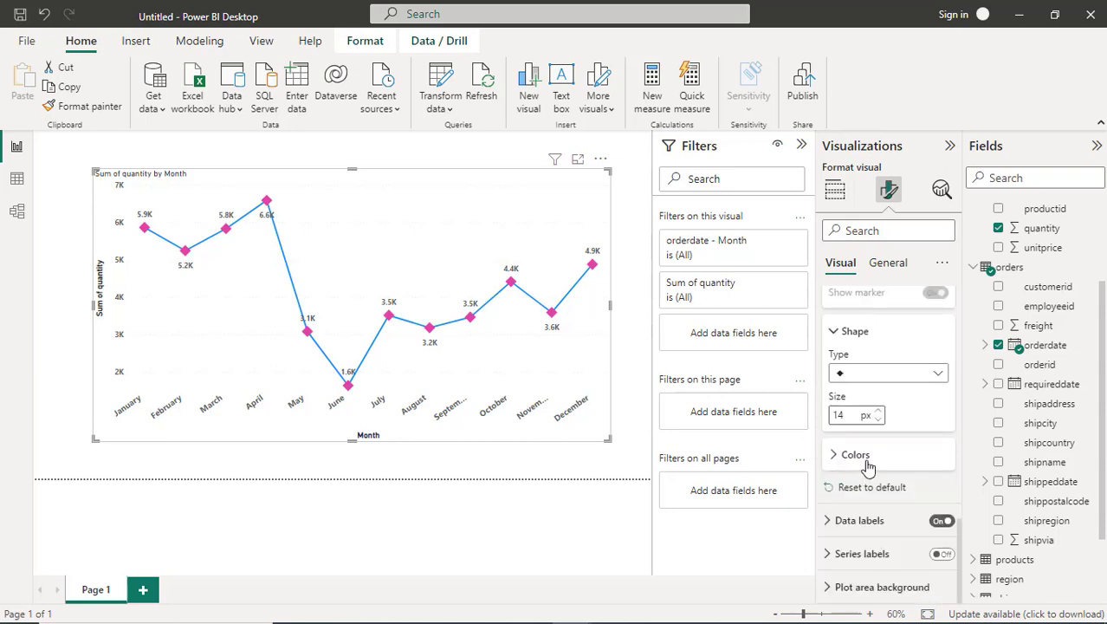
scroll(869, 468, "up", 3)
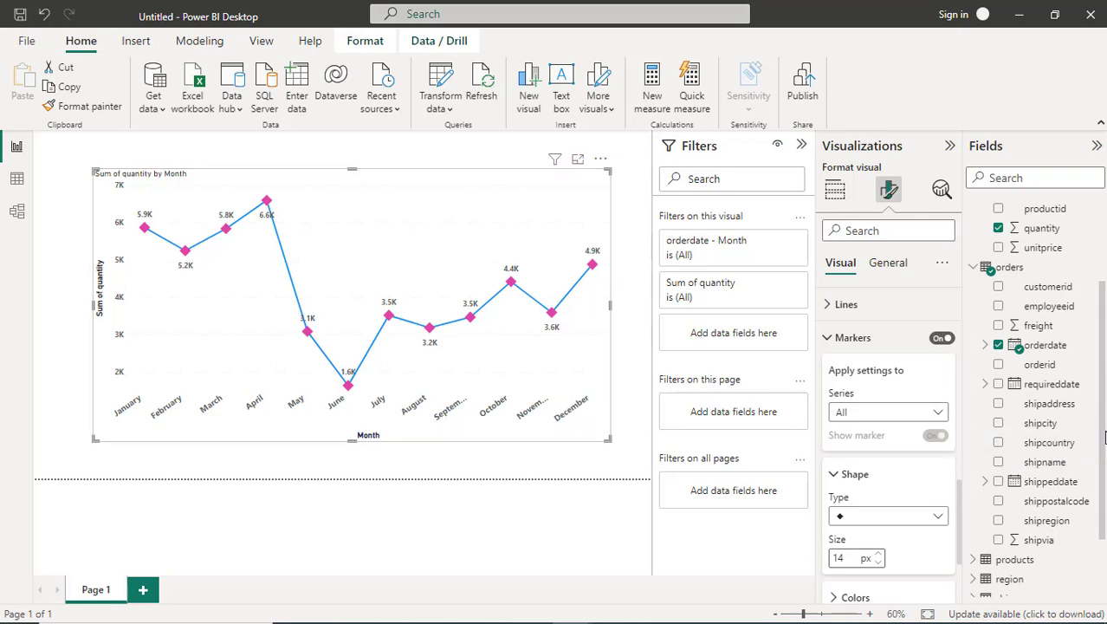
scroll(1031, 347, "up", 3)
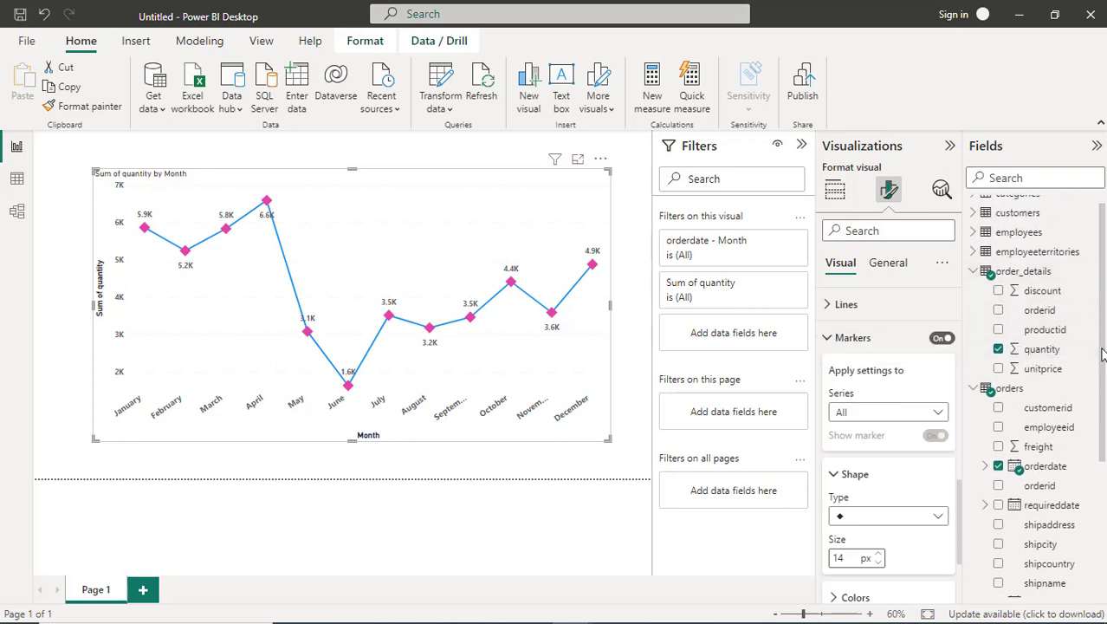
scroll(1100, 360, "down", 2)
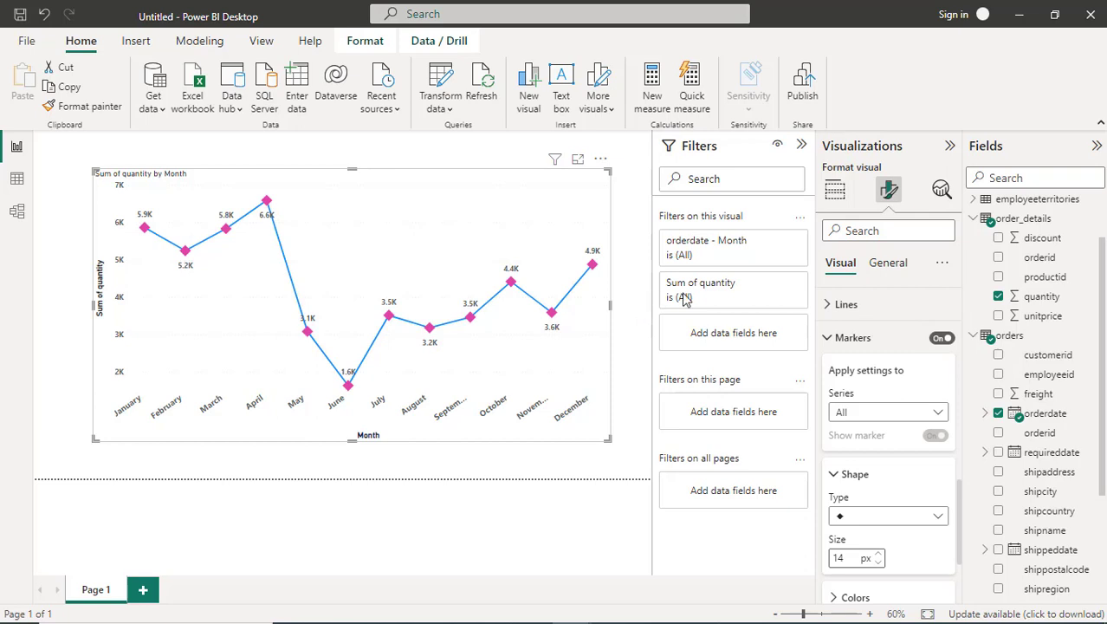
- Show the chart's build options, review the Area Chart slide in the PowerPoint slide show, and return to Power BI Desktop
left_click(834, 191)
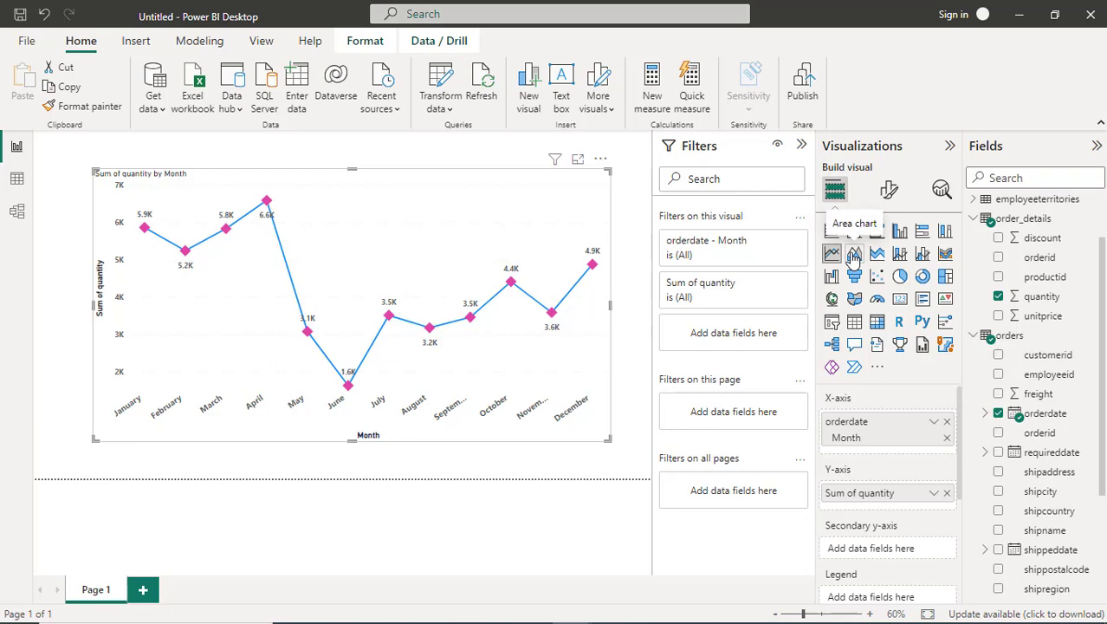
key("alt+Tab")
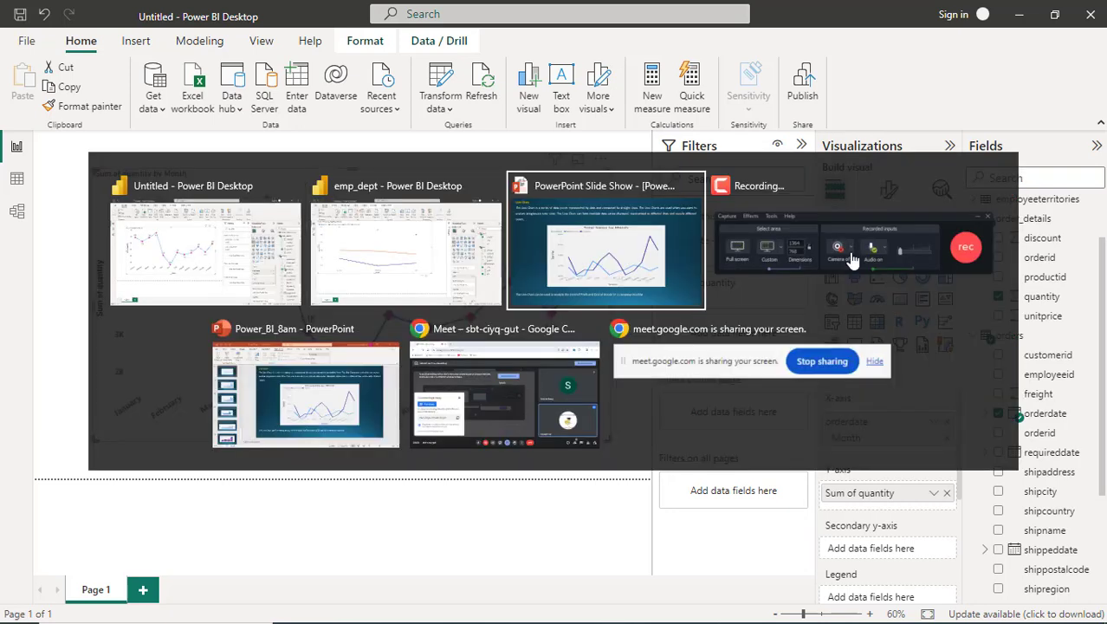
key("alt+Tab")
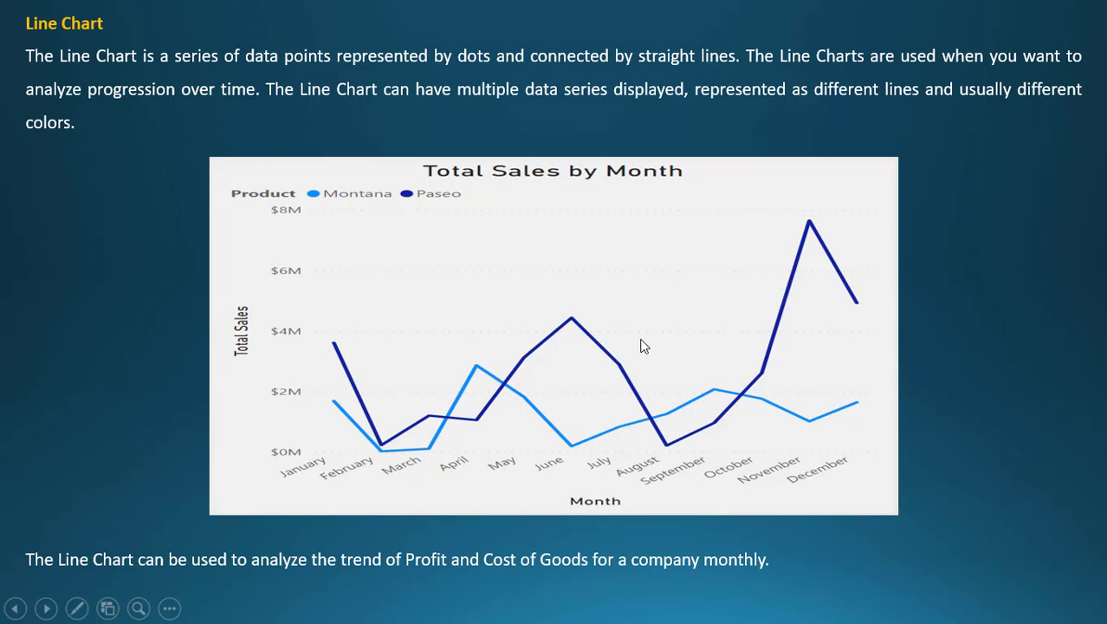
key("Right")
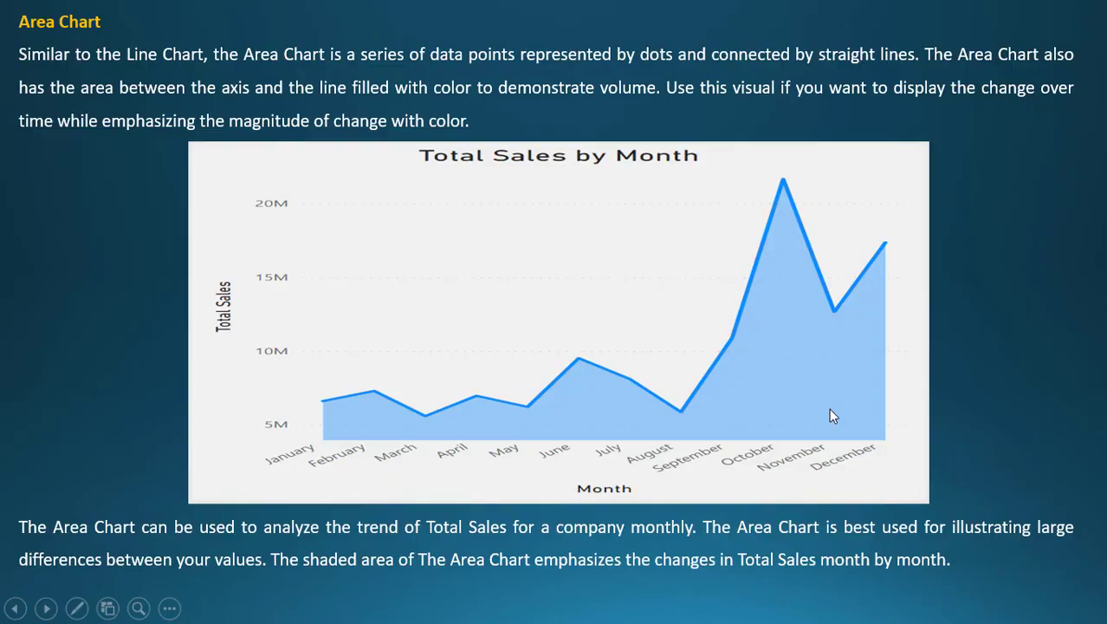
key("alt+Tab")
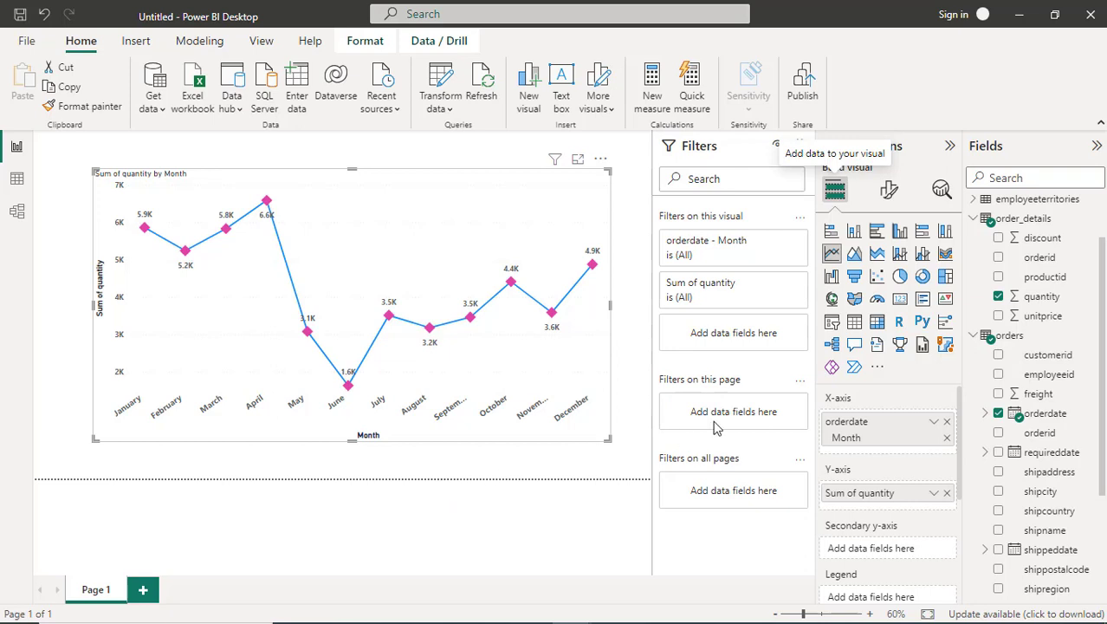
- Try the visual as an area chart, inspect December's quantity, and change it back to a line chart
left_click(855, 254)
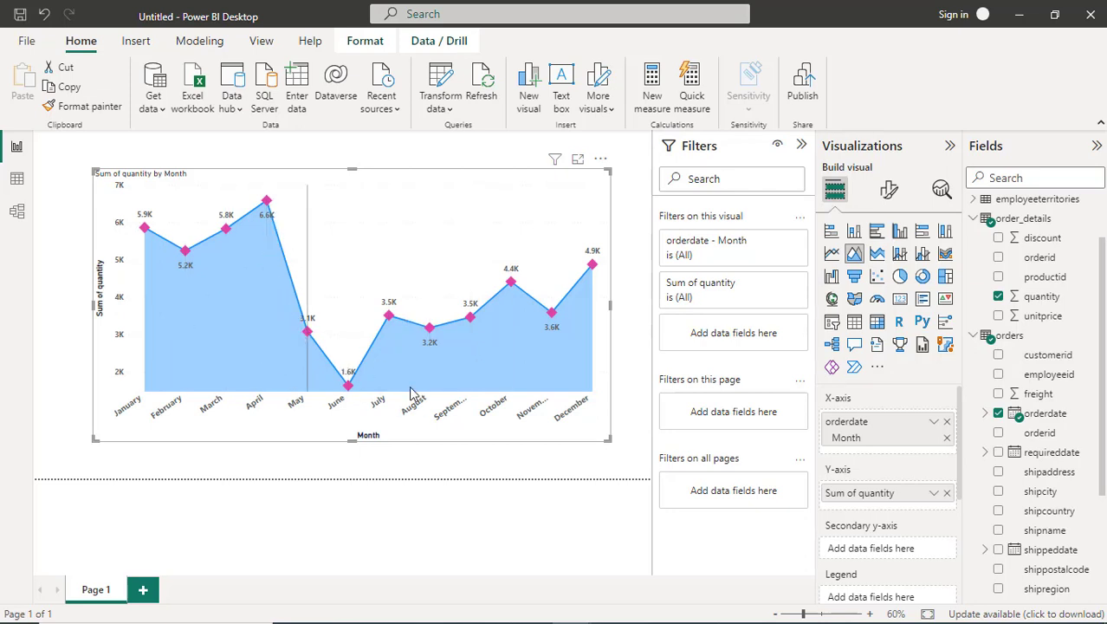
mouse_move(586, 314)
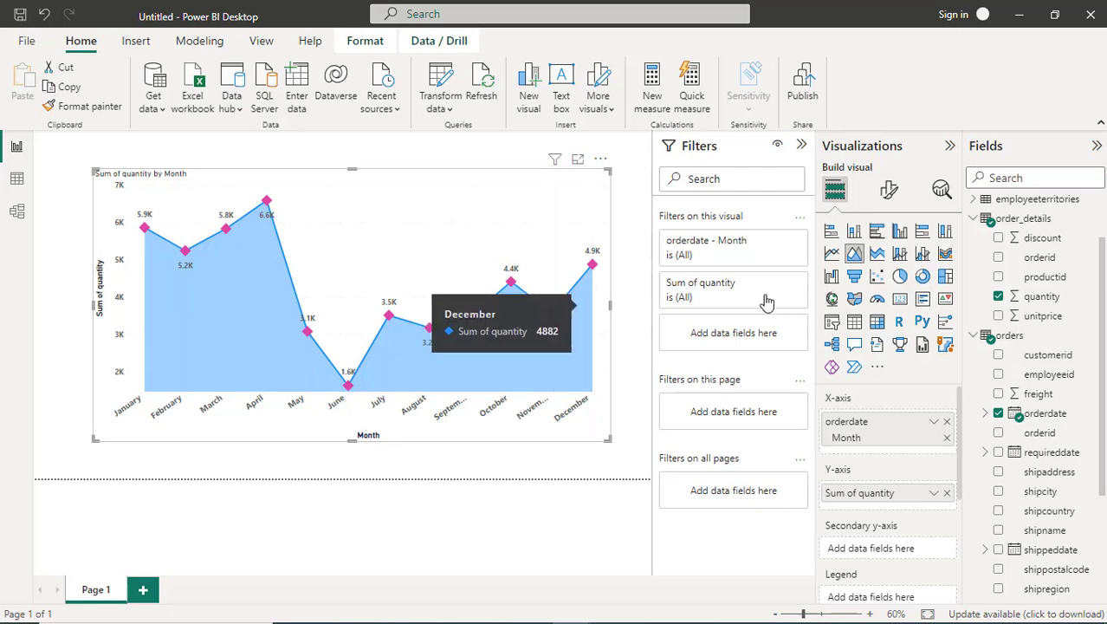
left_click(832, 253)
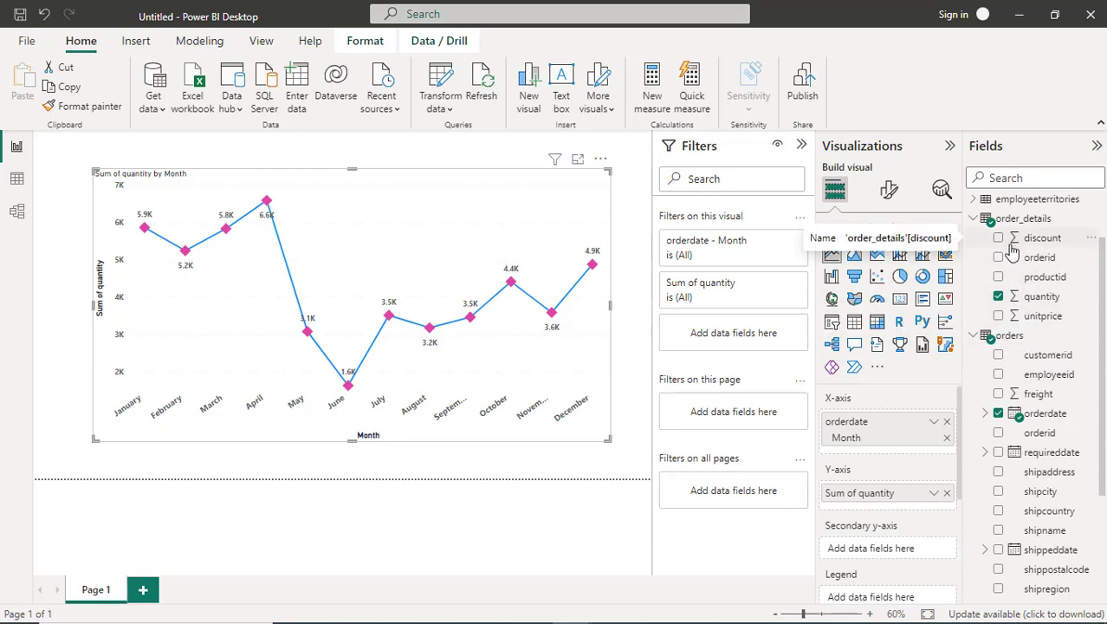
- Replace quantity with unitprice from order_details on the line chart's Y-axis
left_click(1000, 297)
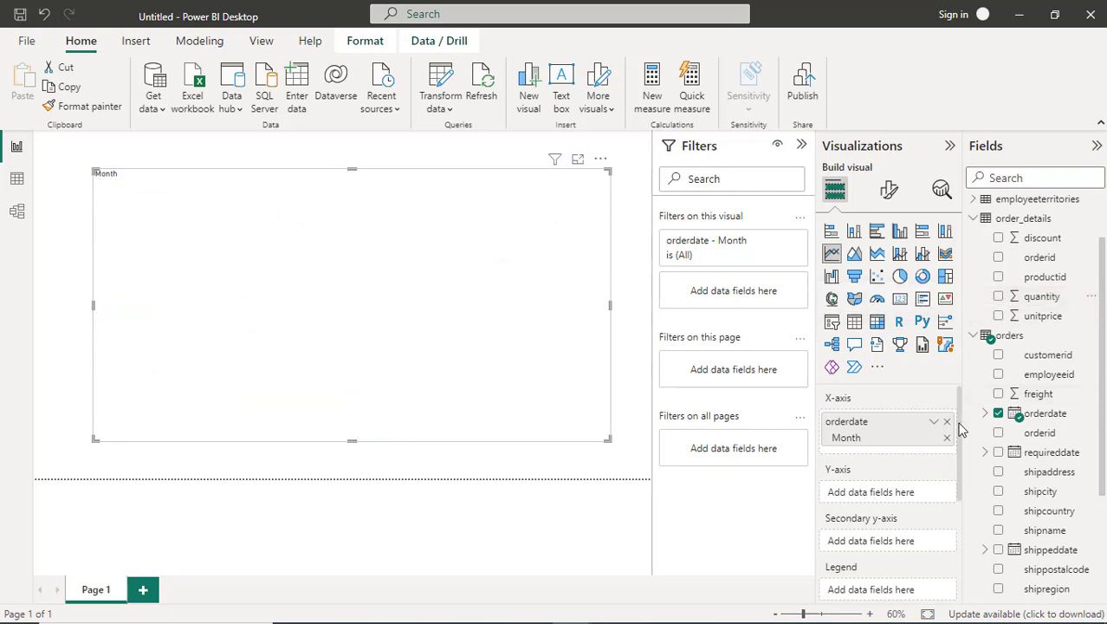
scroll(959, 431, "down", 1)
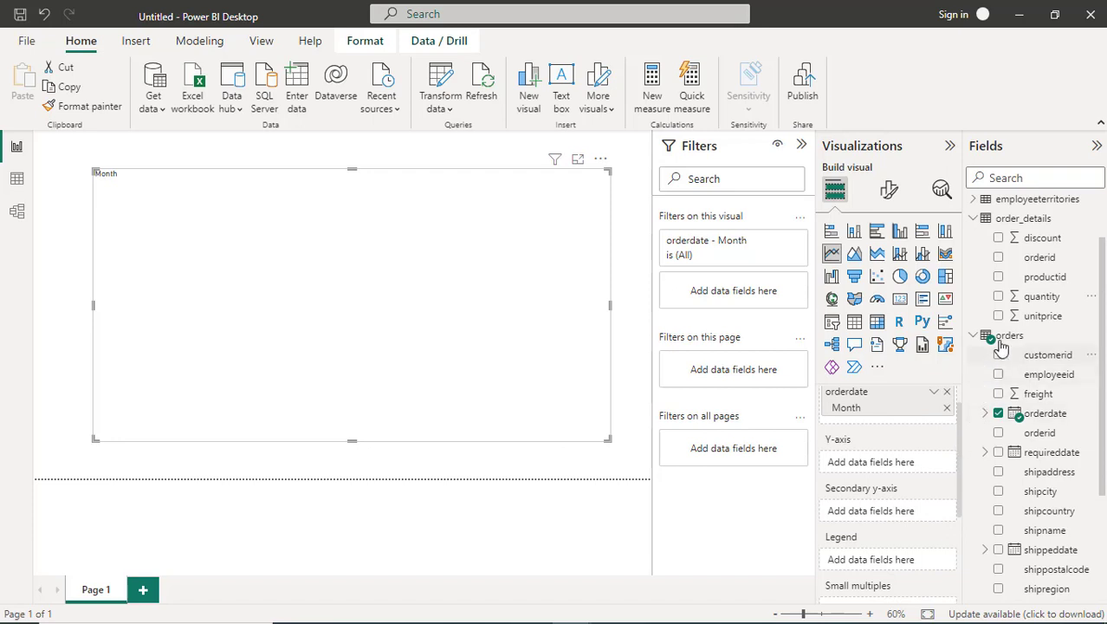
left_click_drag(1001, 319, 852, 464)
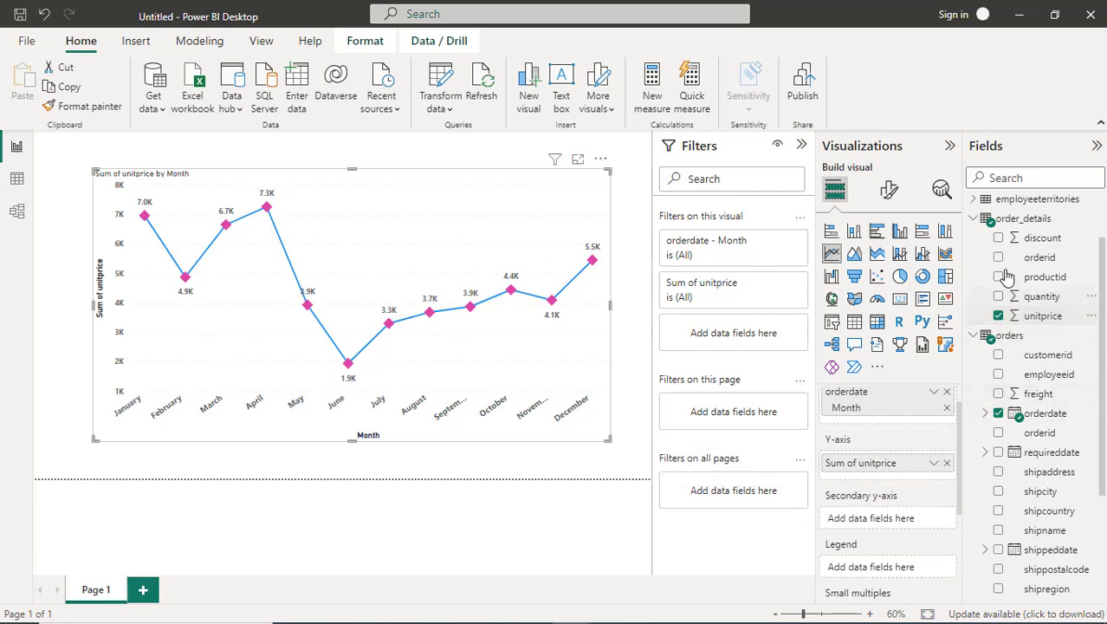
- Add discount from order_details to the line chart's secondary y-axis
left_click_drag(1002, 245, 848, 525)
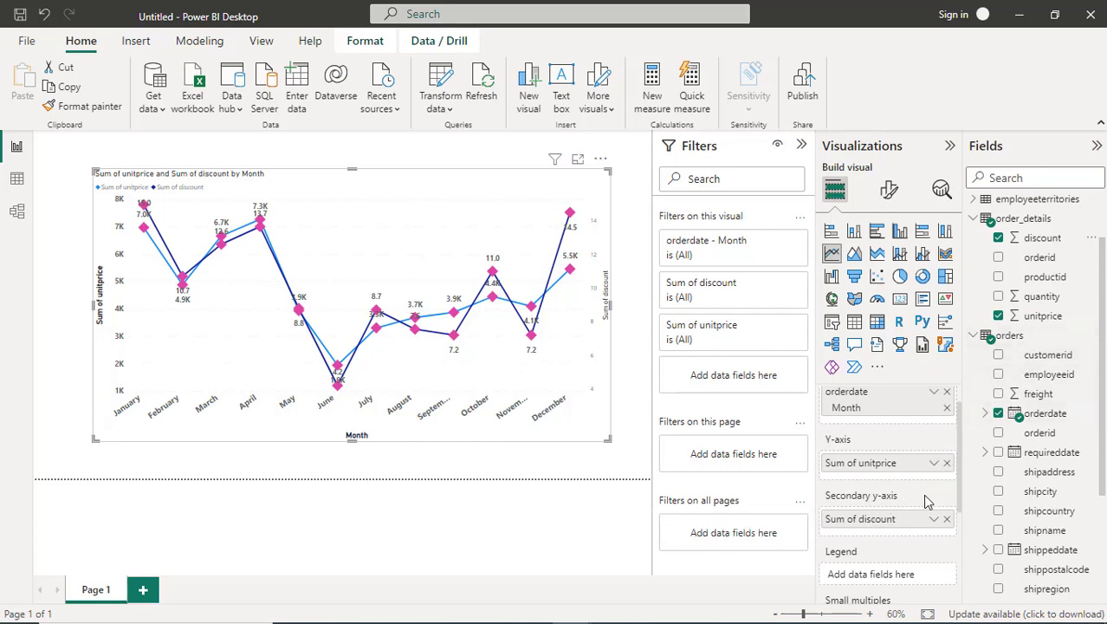
scroll(916, 499, "down", 1)
scroll(914, 498, "down", 1)
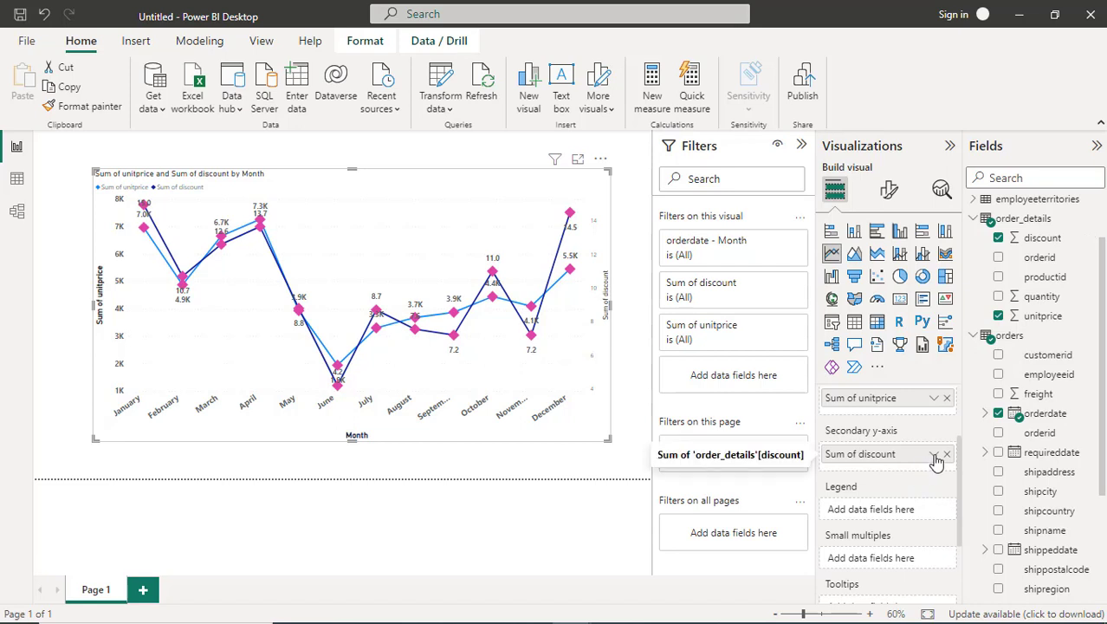
- Check the aggregation options of the discount field, leave Sum selected, and convert the visual to an area chart
left_click(935, 456)
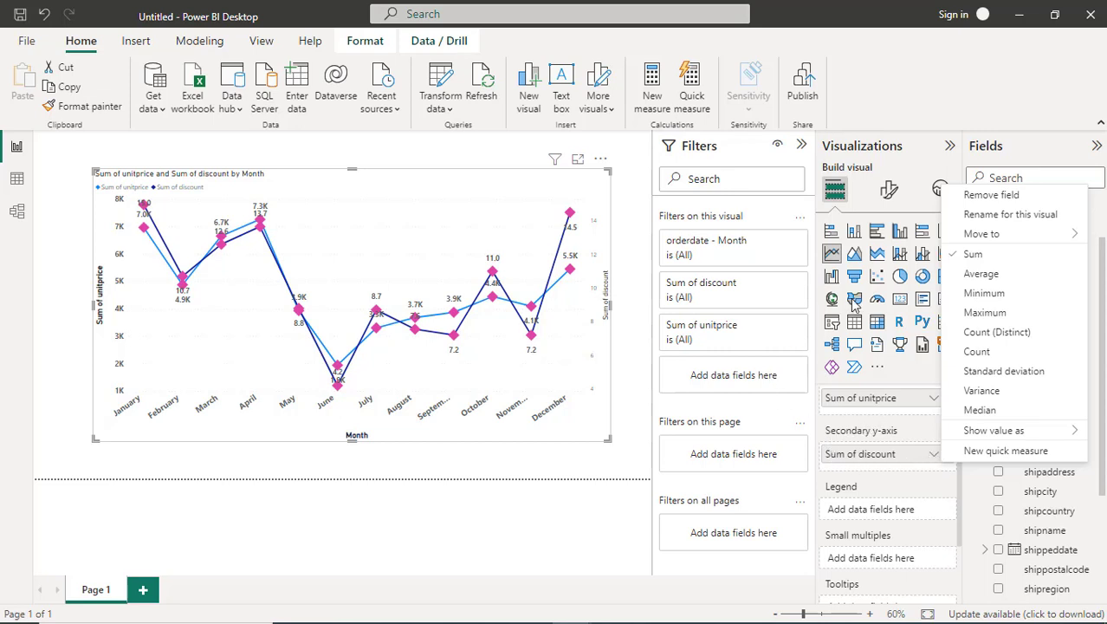
left_click(856, 251)
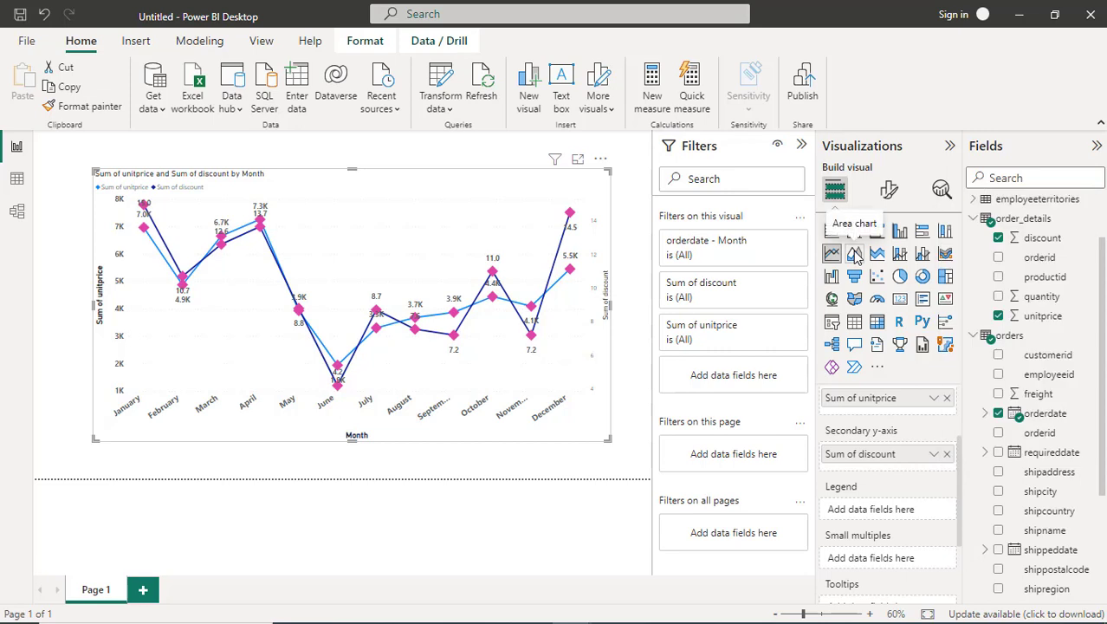
left_click(856, 251)
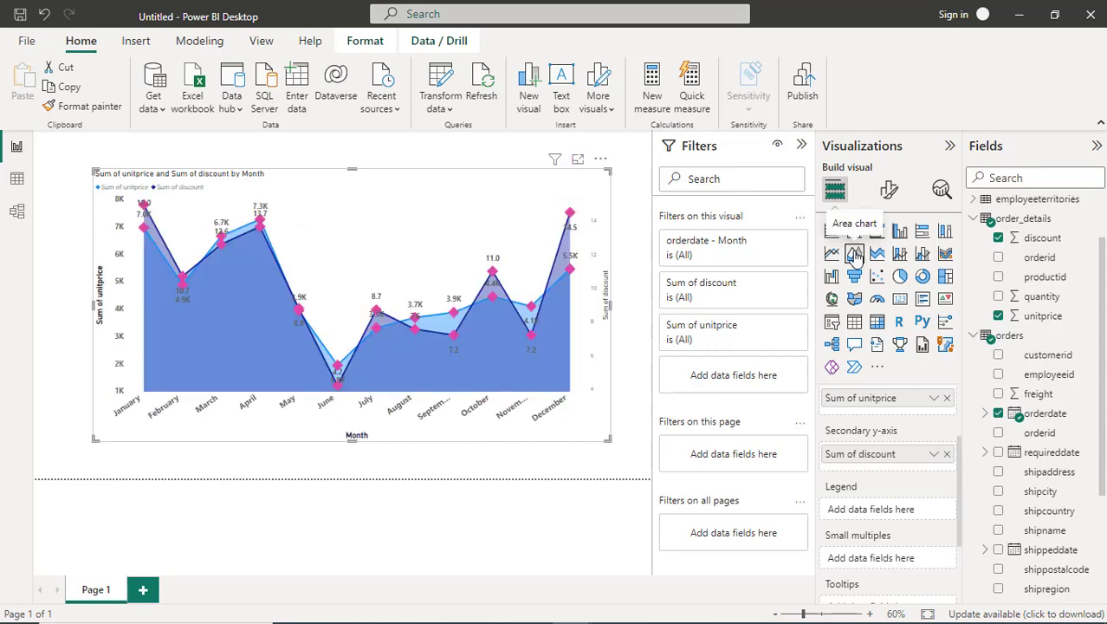